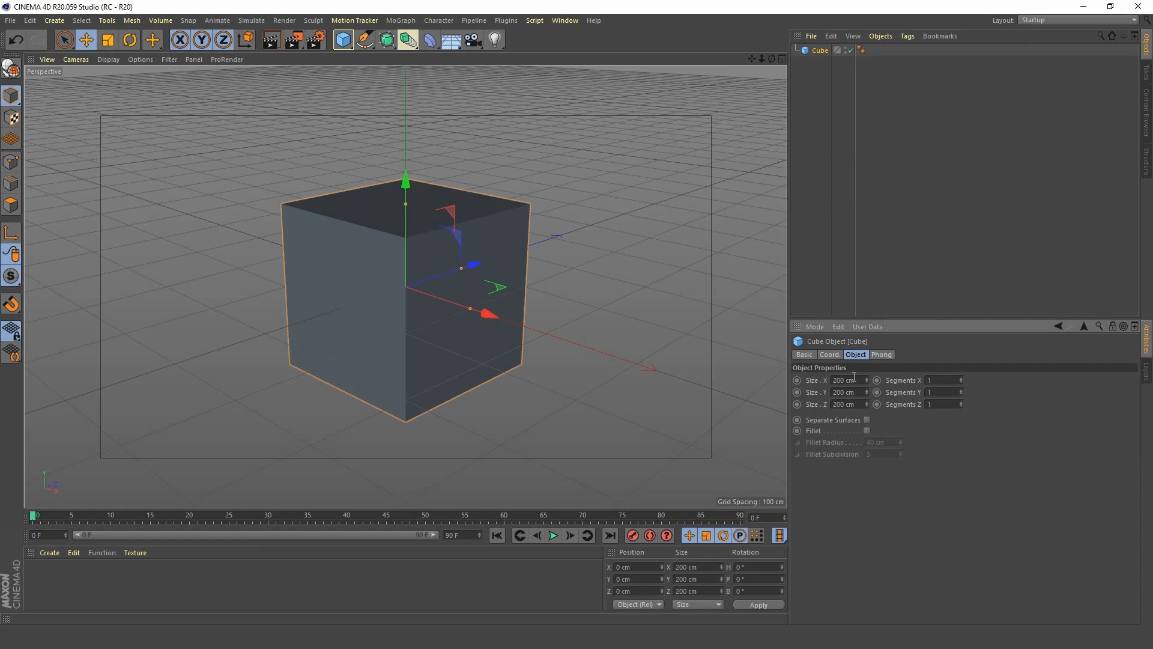
# Set the cube's size to 40 cm in X, 120 cm in Y and 40 cm in Z.
pyautogui.click(862, 380)
pyautogui.write('40')
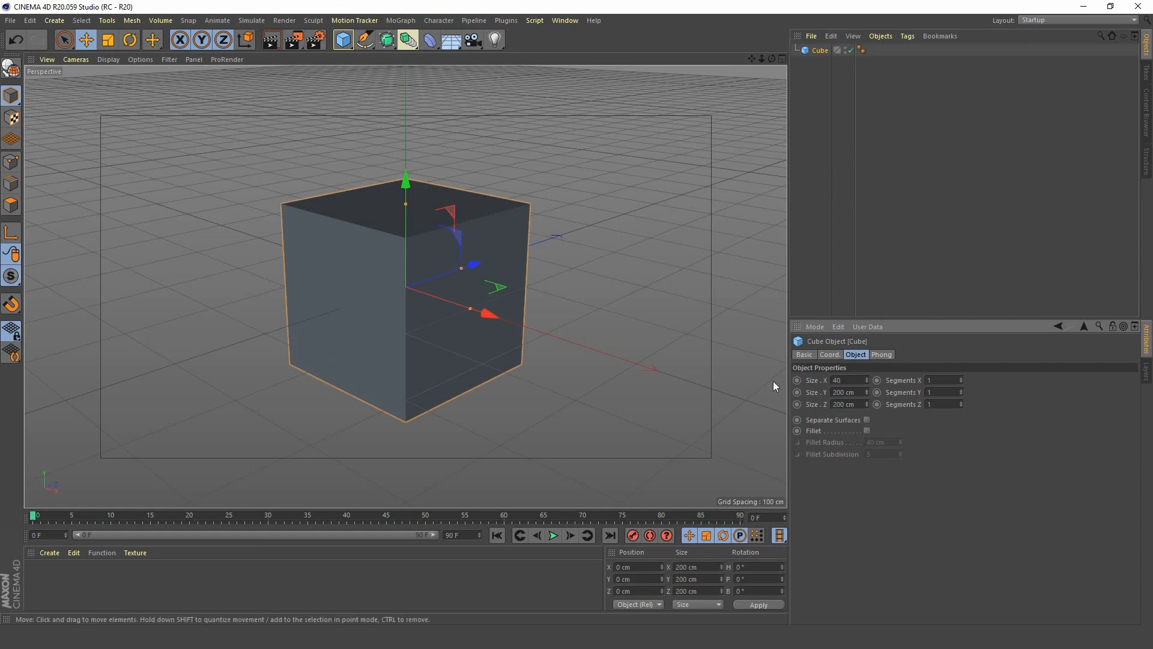
pyautogui.press('Tab')
pyautogui.write('120')
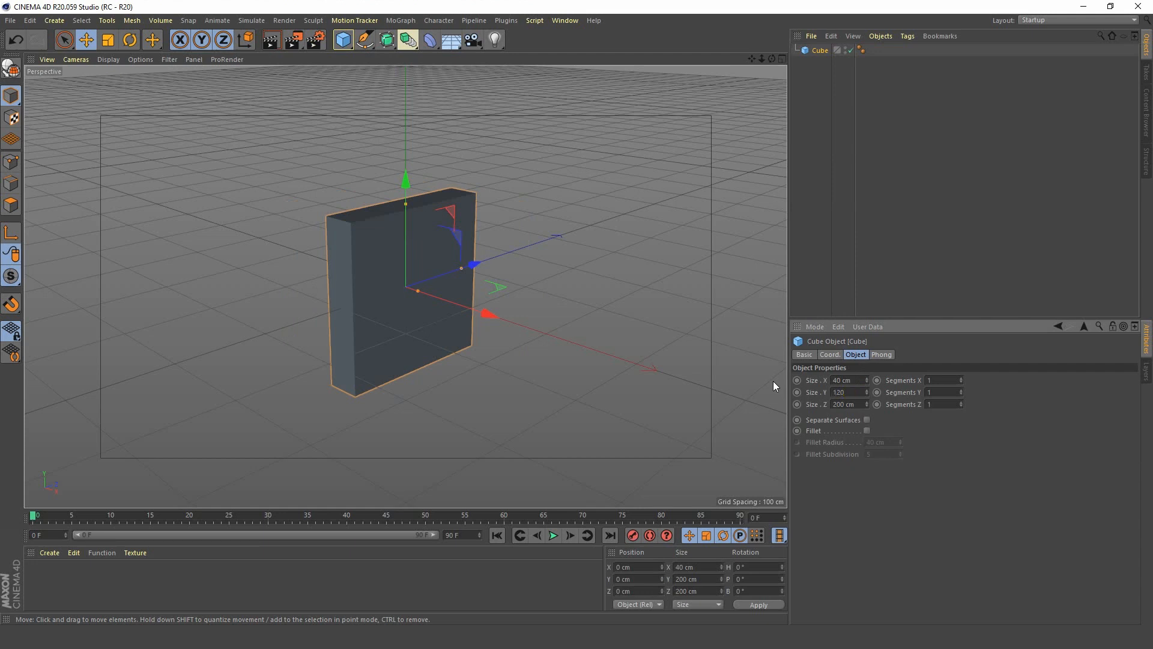
pyautogui.press('Tab')
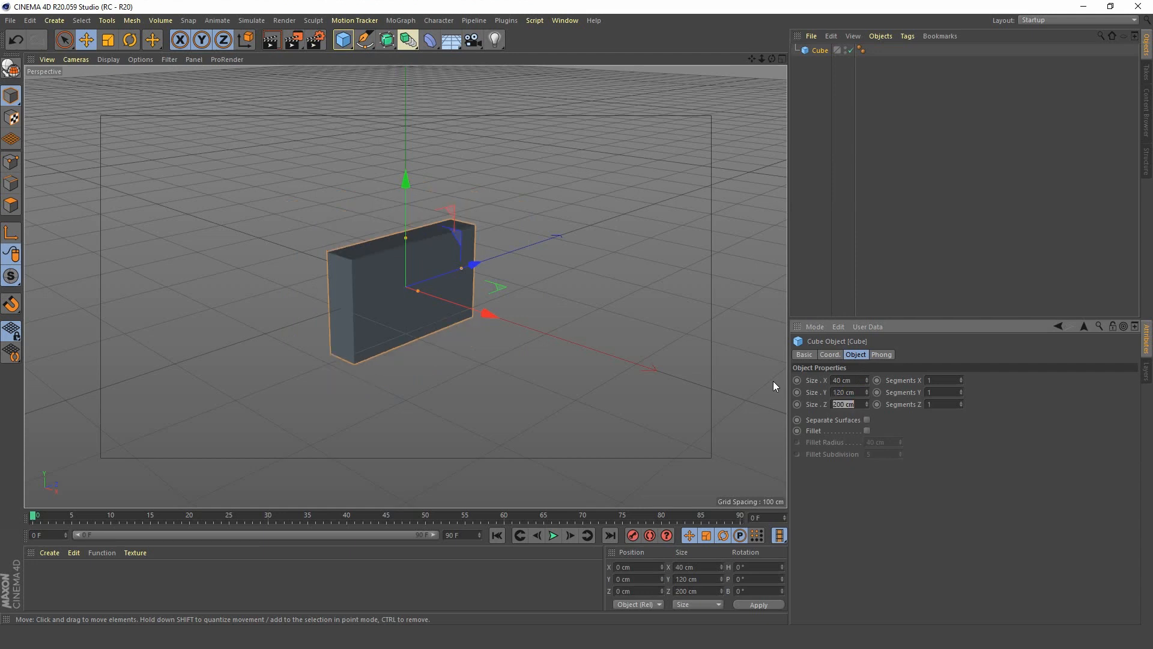
pyautogui.write('40')
pyautogui.press('Tab')
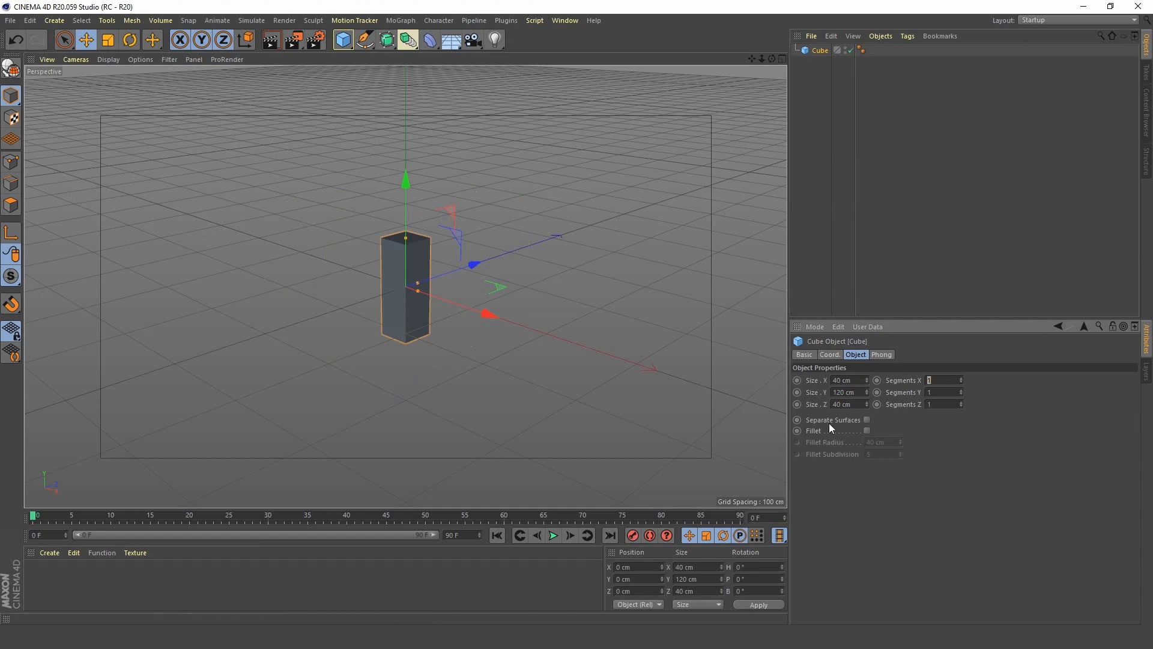
# Enable the cube's fillet and set the fillet radius to 5 cm.
pyautogui.click(868, 431)
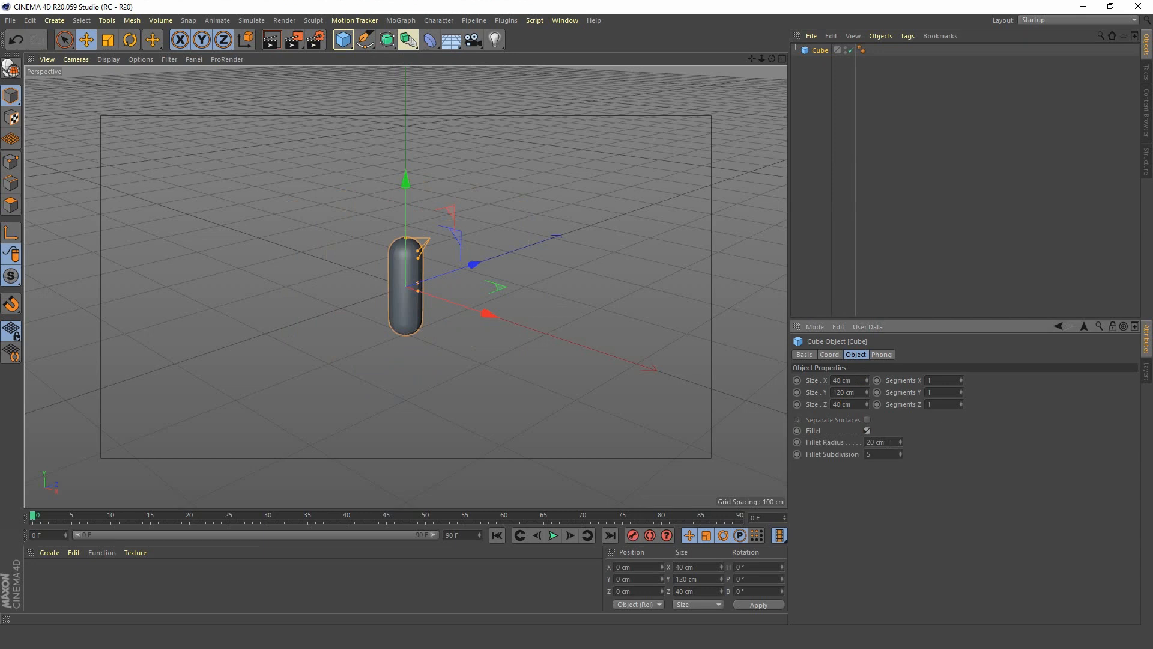
pyautogui.moveTo(889, 443); pyautogui.dragTo(847, 440)
pyautogui.write('5')
pyautogui.press('Return')
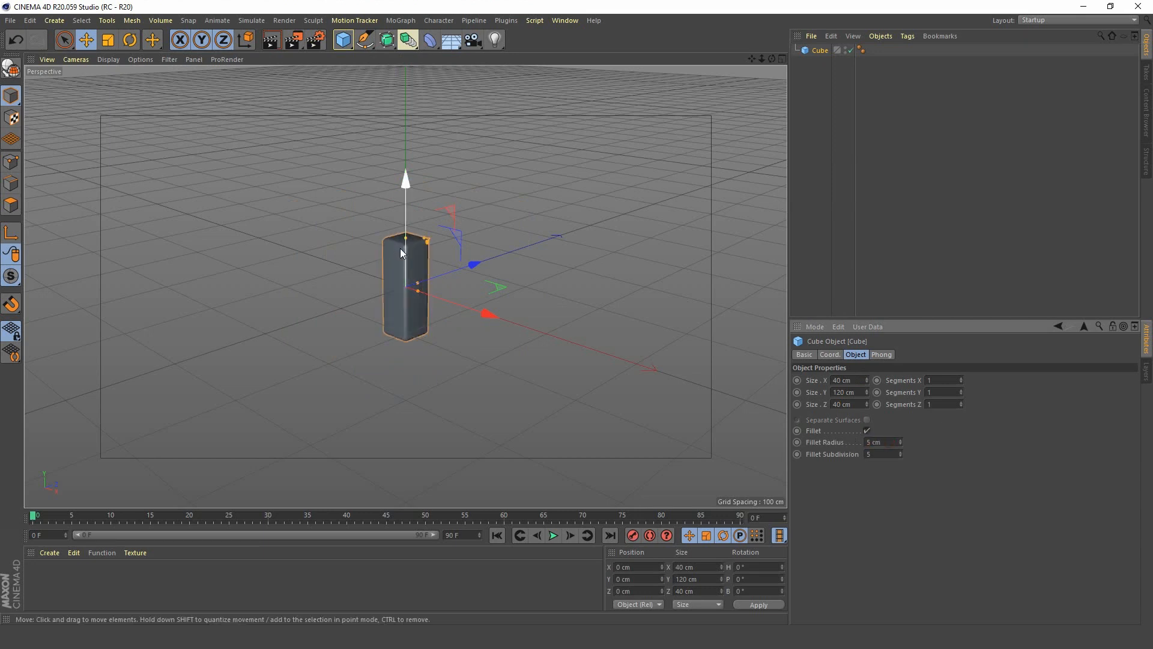
# Frame the cube in the viewport from slightly above and show its mesh lines over the shading.
pyautogui.press('s')
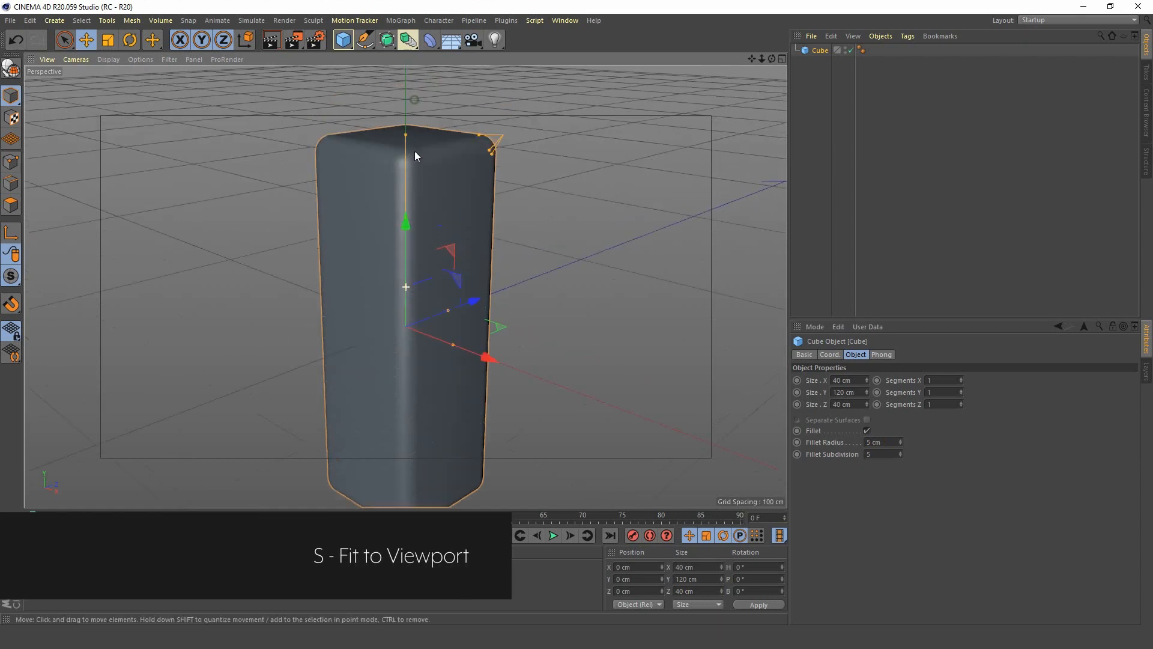
pyautogui.keyDown('alt'); pyautogui.moveTo(414, 151); pyautogui.dragTo(413, 241); pyautogui.keyUp('alt')
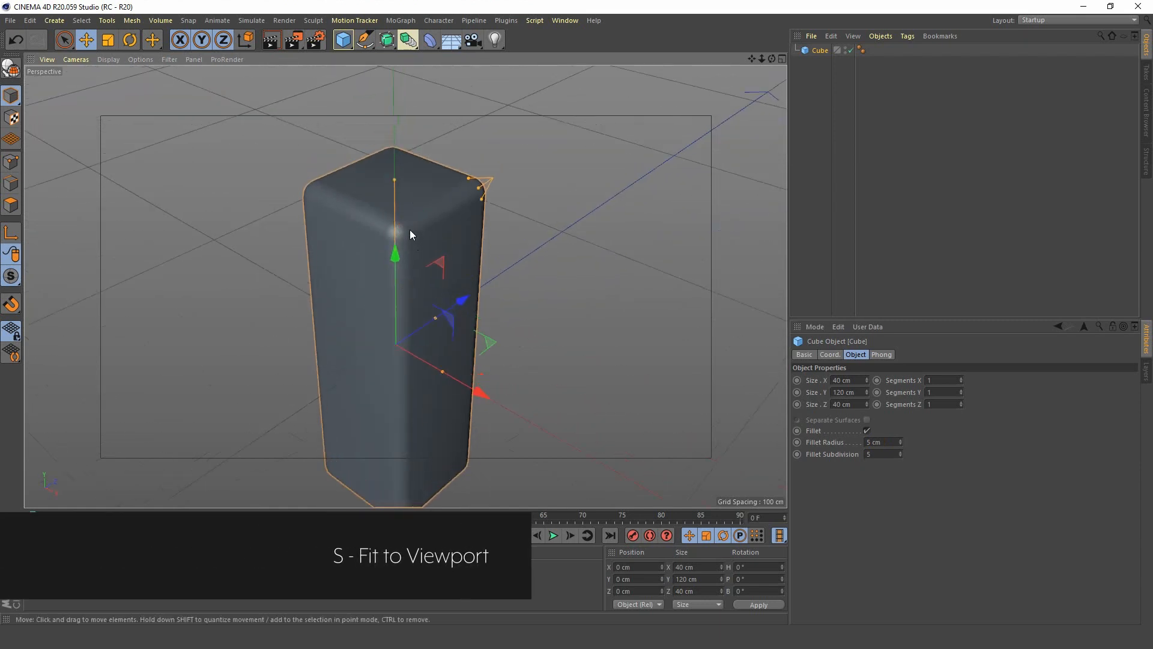
pyautogui.press('n')
pyautogui.press('b')
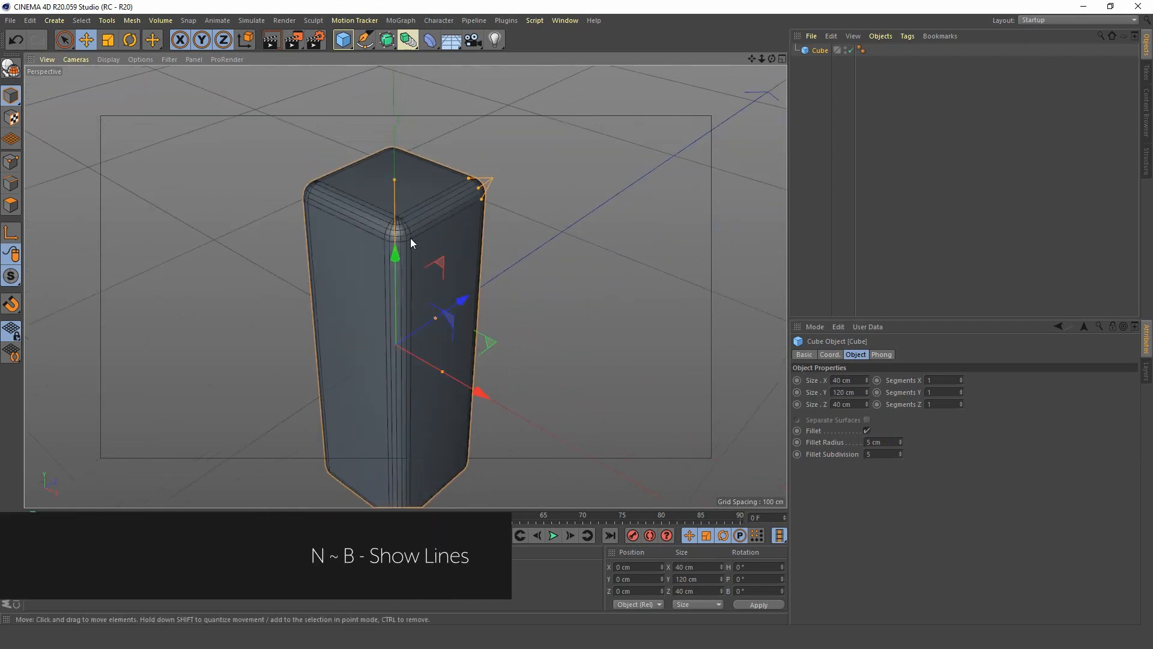
# Increase the cube's fillet subdivision to 7.
pyautogui.keyDown('alt'); pyautogui.moveTo(410, 242); pyautogui.dragTo(390, 238); pyautogui.keyUp('alt')
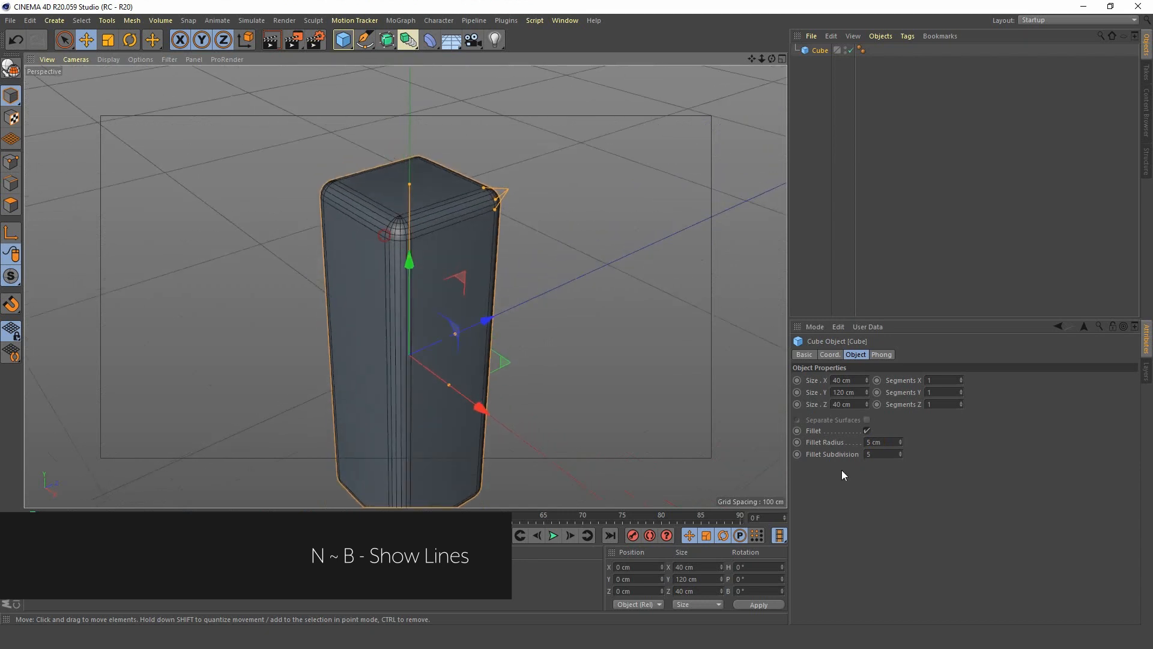
pyautogui.click(899, 452)
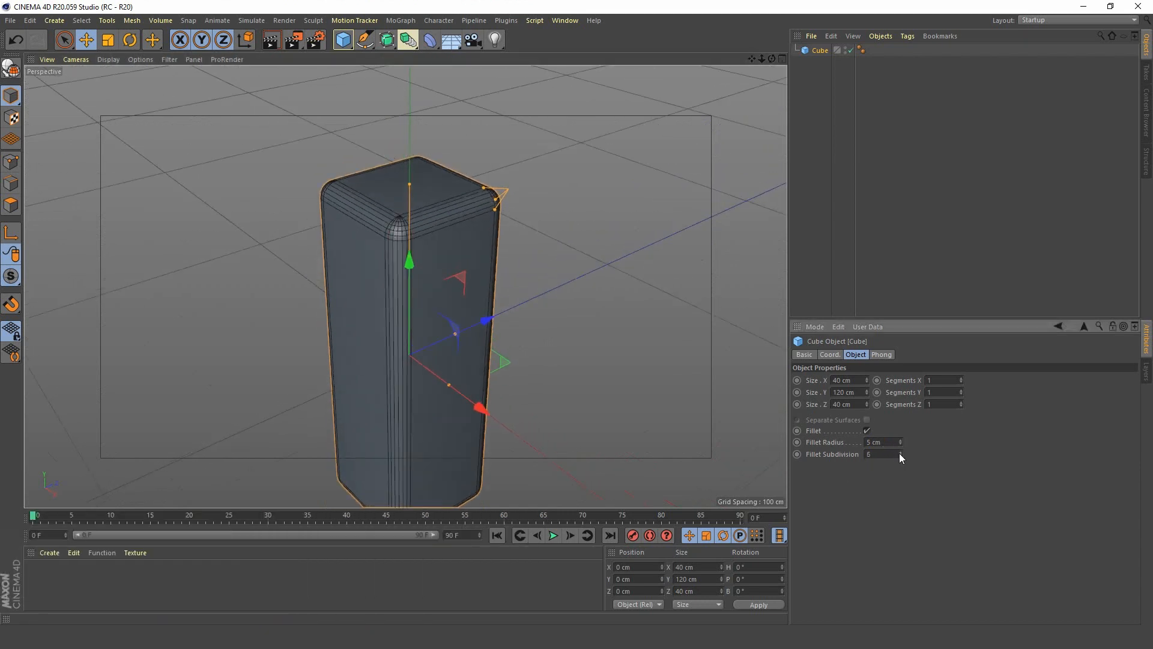
pyautogui.click(899, 451)
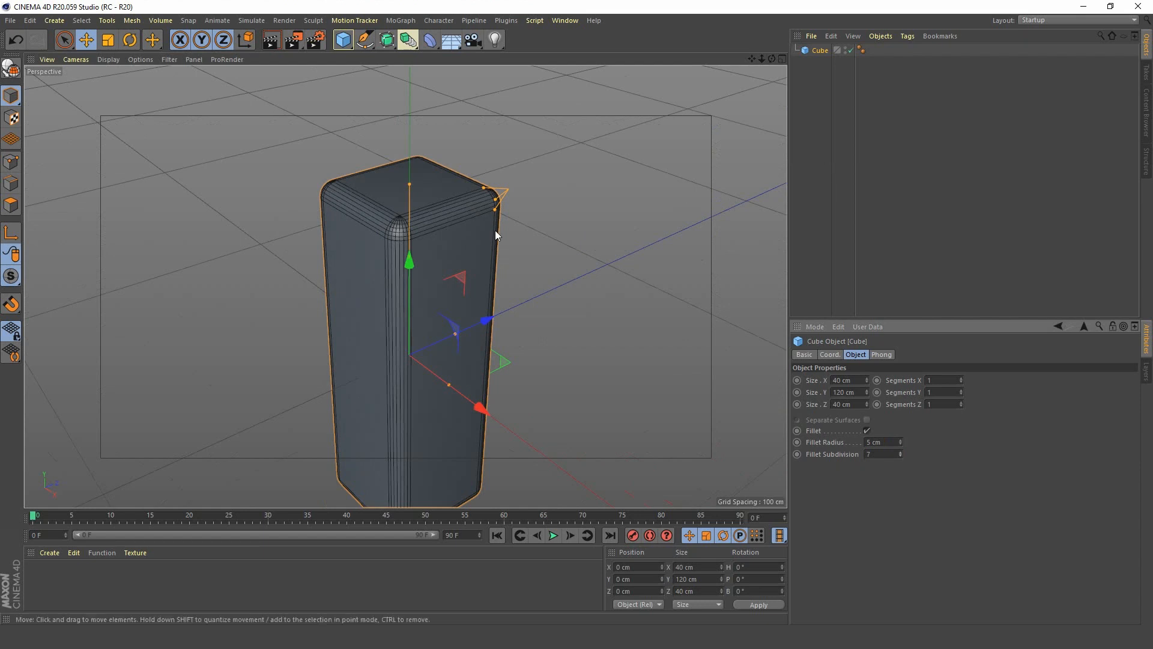
# Add a Twist deformer and make it a child of the Cube.
pyautogui.scroll(-5, 389, 281)
pyautogui.keyDown('alt'); pyautogui.moveTo(403, 229); pyautogui.dragTo(405, 235); pyautogui.keyUp('alt')
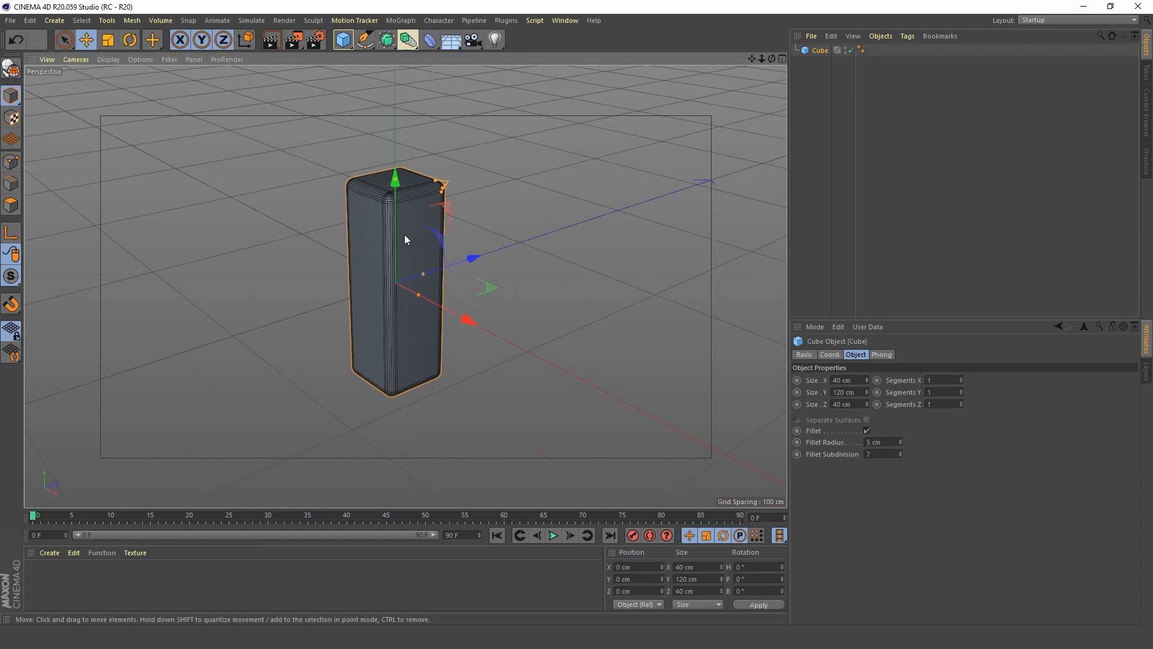
pyautogui.click(432, 40)
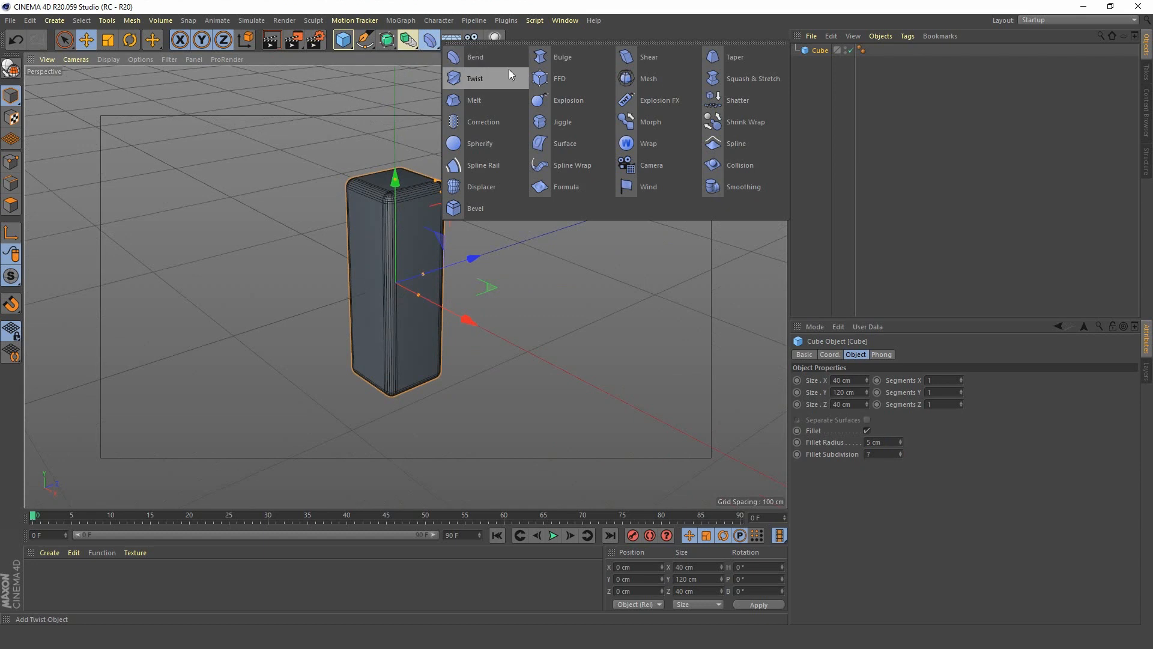
pyautogui.click(474, 78)
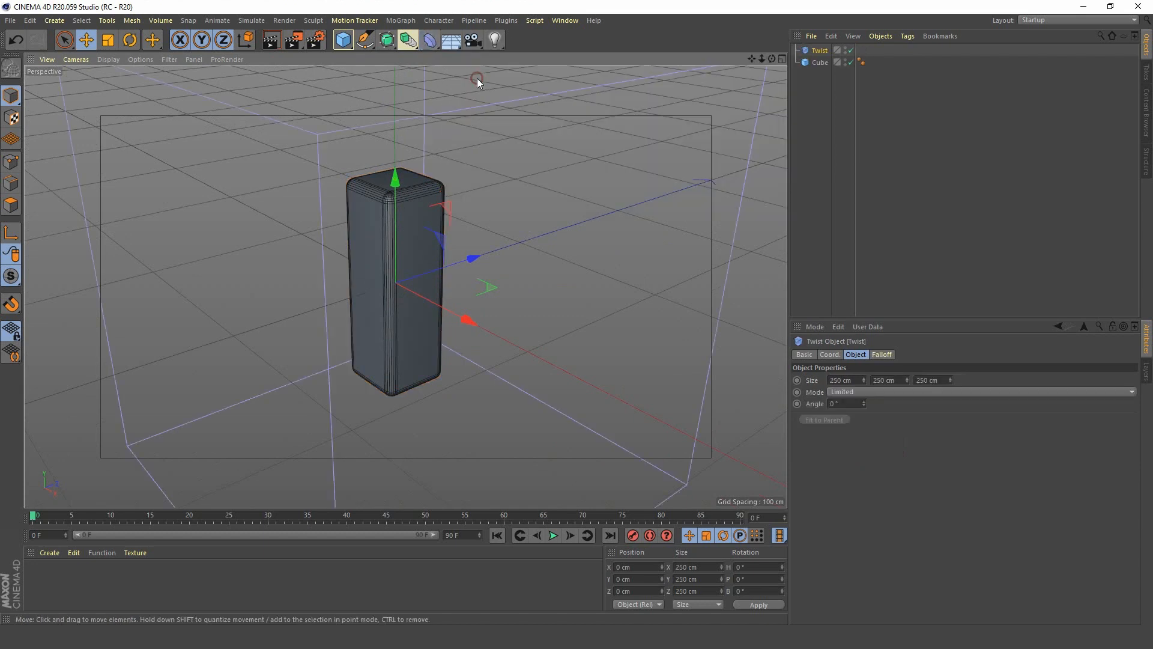
pyautogui.moveTo(824, 53); pyautogui.dragTo(826, 66)
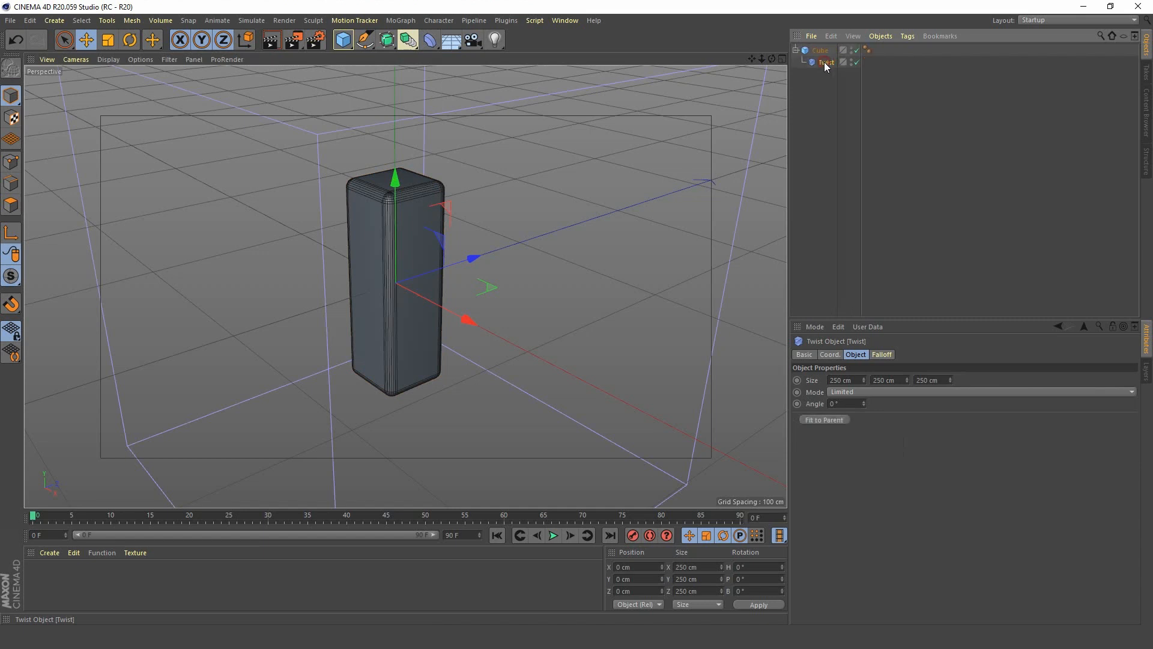
# Fit the Twist deformer to its parent and set its angle to 111°.
pyautogui.click(829, 421)
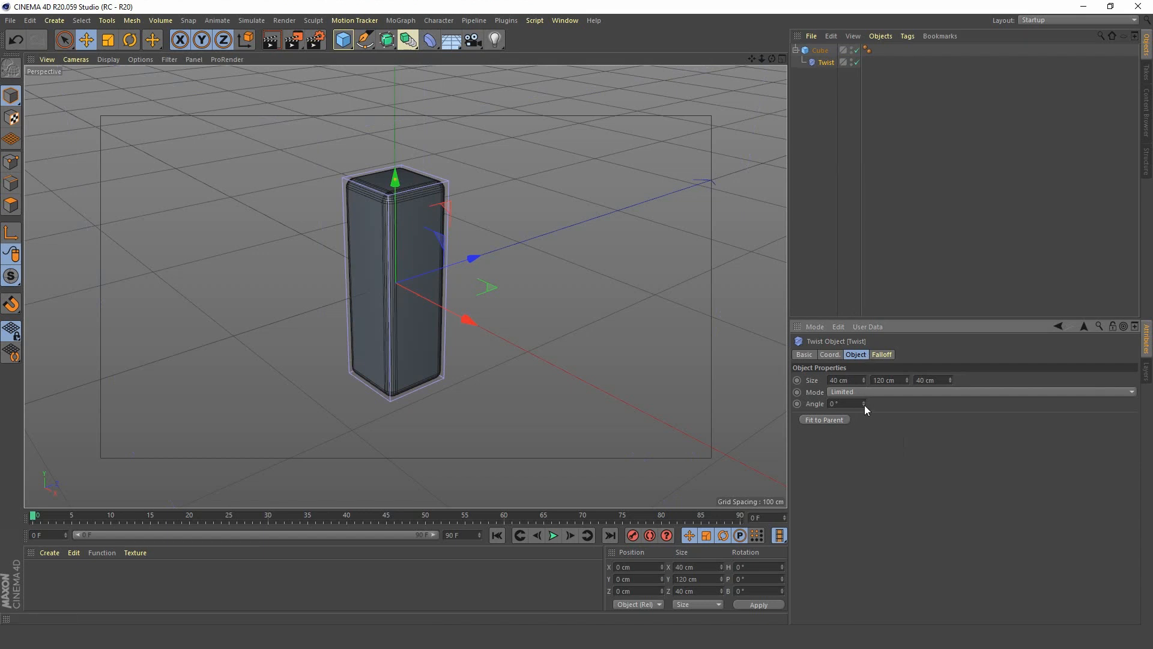
pyautogui.moveTo(864, 405); pyautogui.dragTo(901, 397)
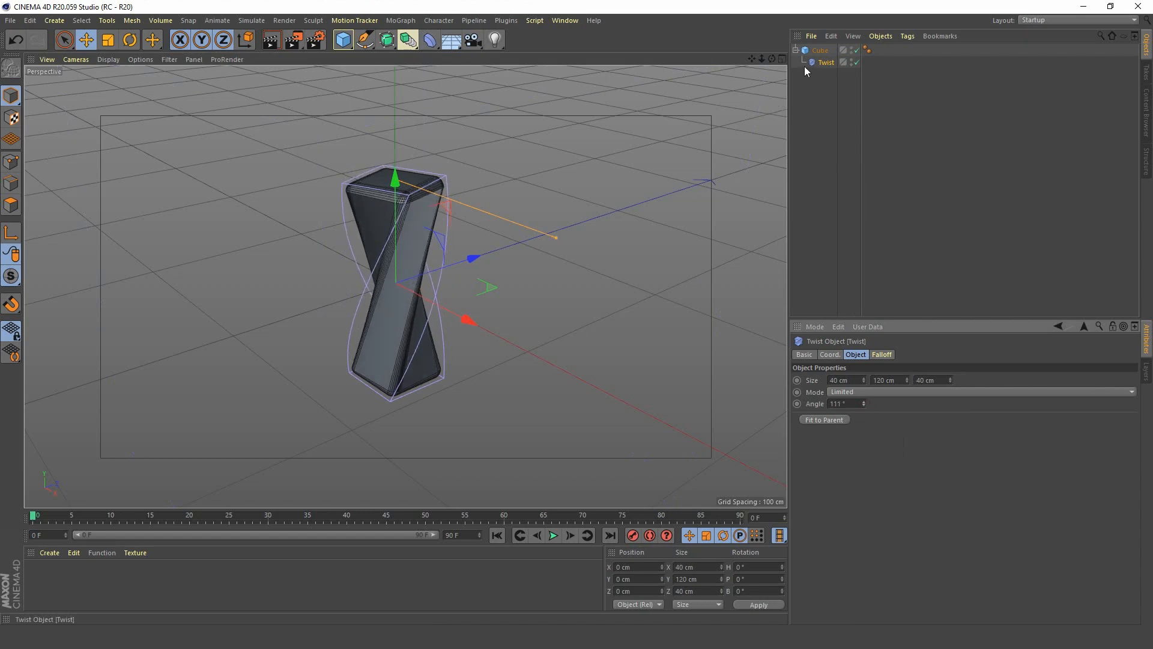
# Raise the cube's Y segments to 16 so it twists smoothly.
pyautogui.click(817, 52)
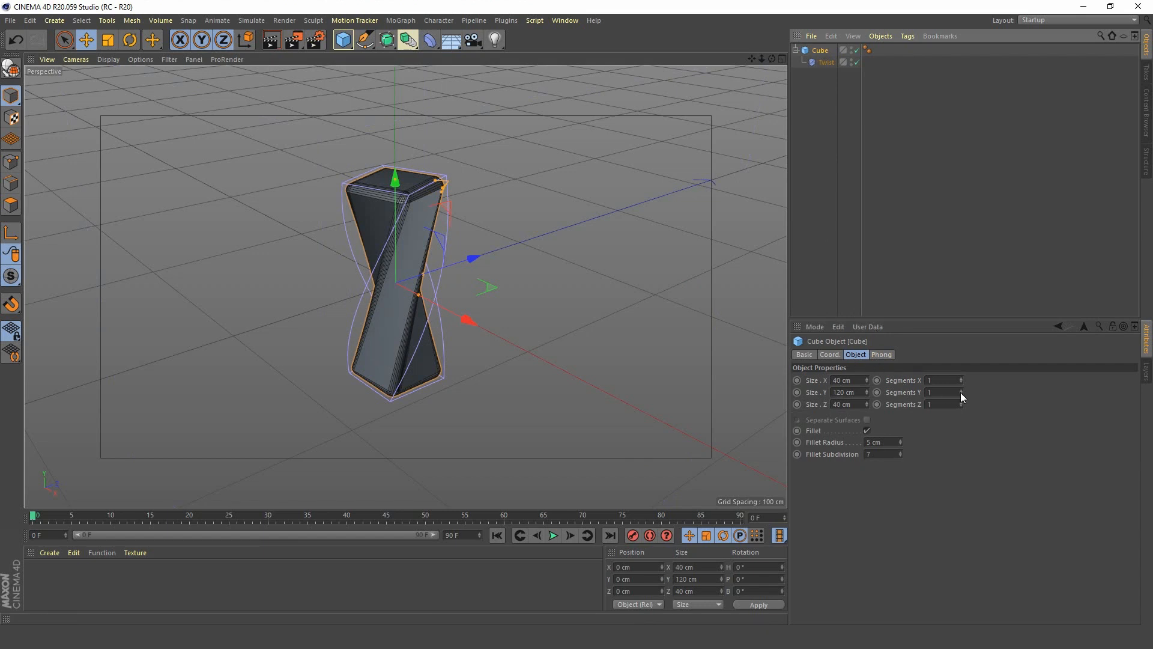
pyautogui.moveTo(961, 392); pyautogui.dragTo(961, 356)
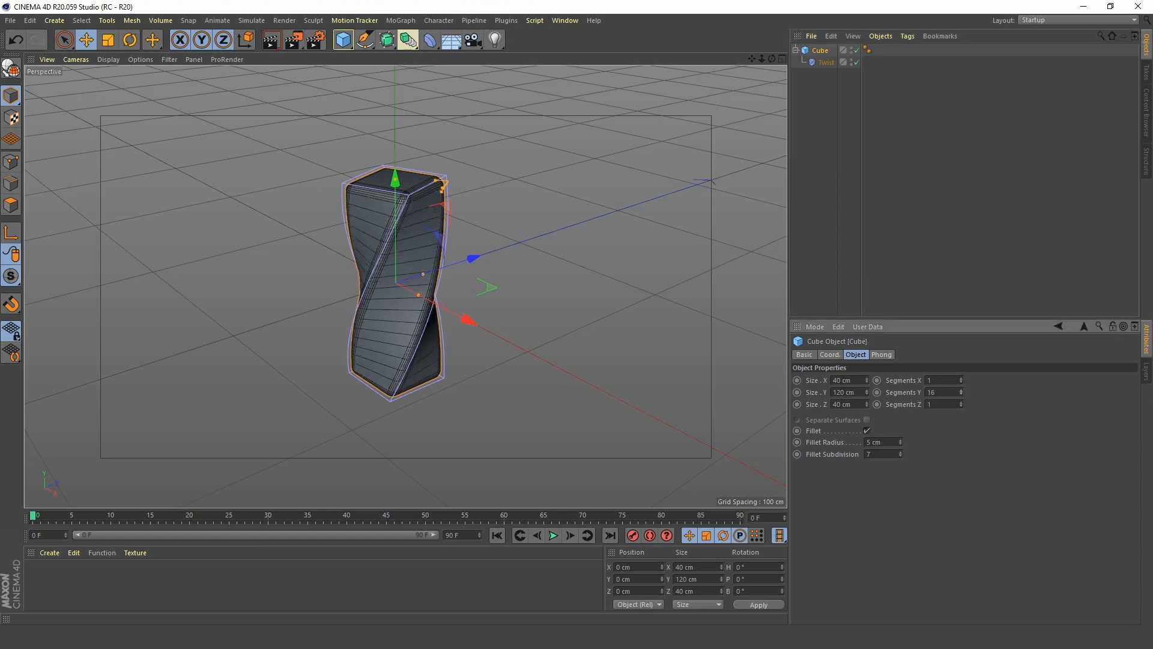
pyautogui.click(961, 391)
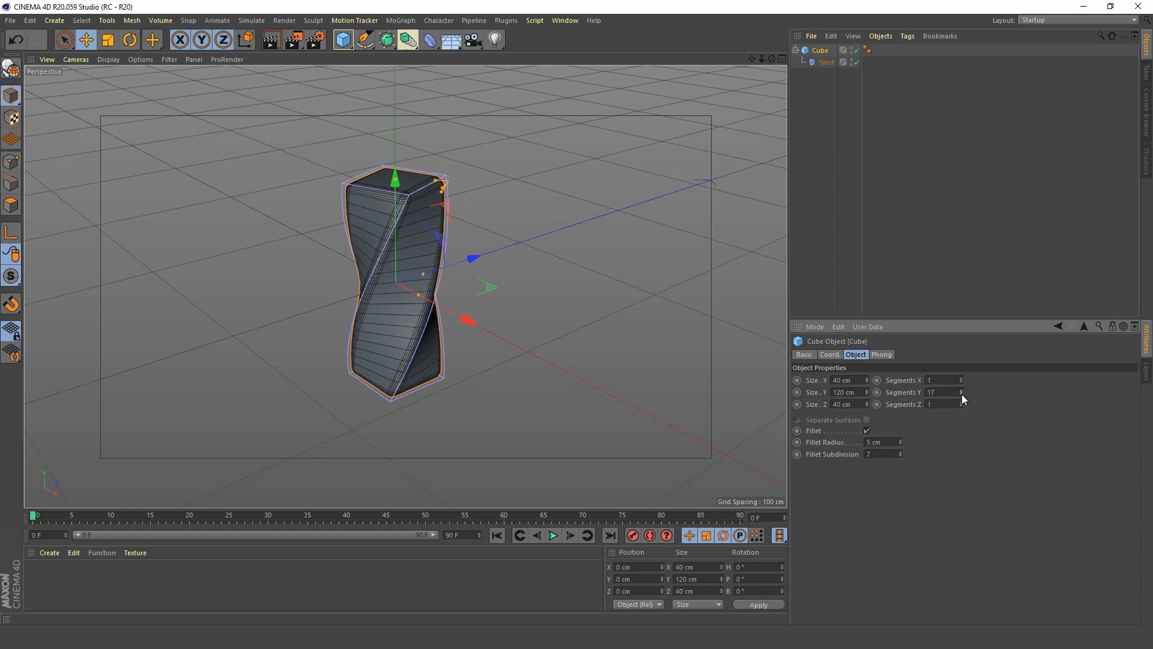
pyautogui.click(961, 395)
# Test-render the twisted cube in the viewport, both as a whole and close up, to check the surface smoothness.
pyautogui.click(272, 41)
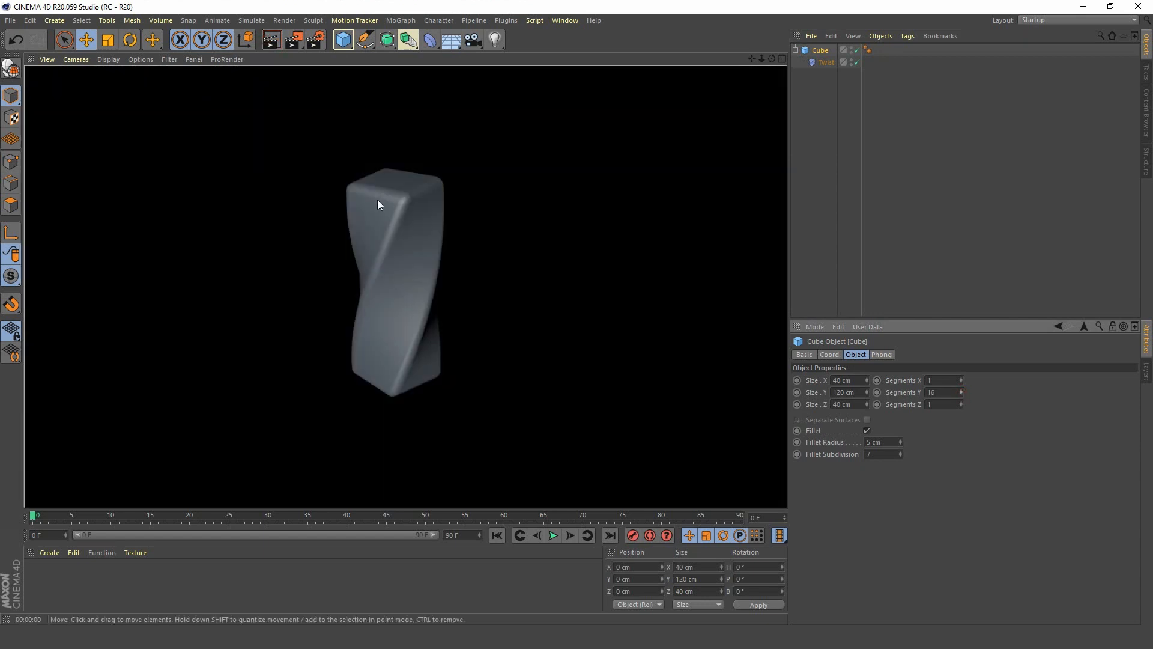
pyautogui.keyDown('alt'); pyautogui.moveTo(381, 278); pyautogui.dragTo(420, 180, button='right'); pyautogui.keyUp('alt')
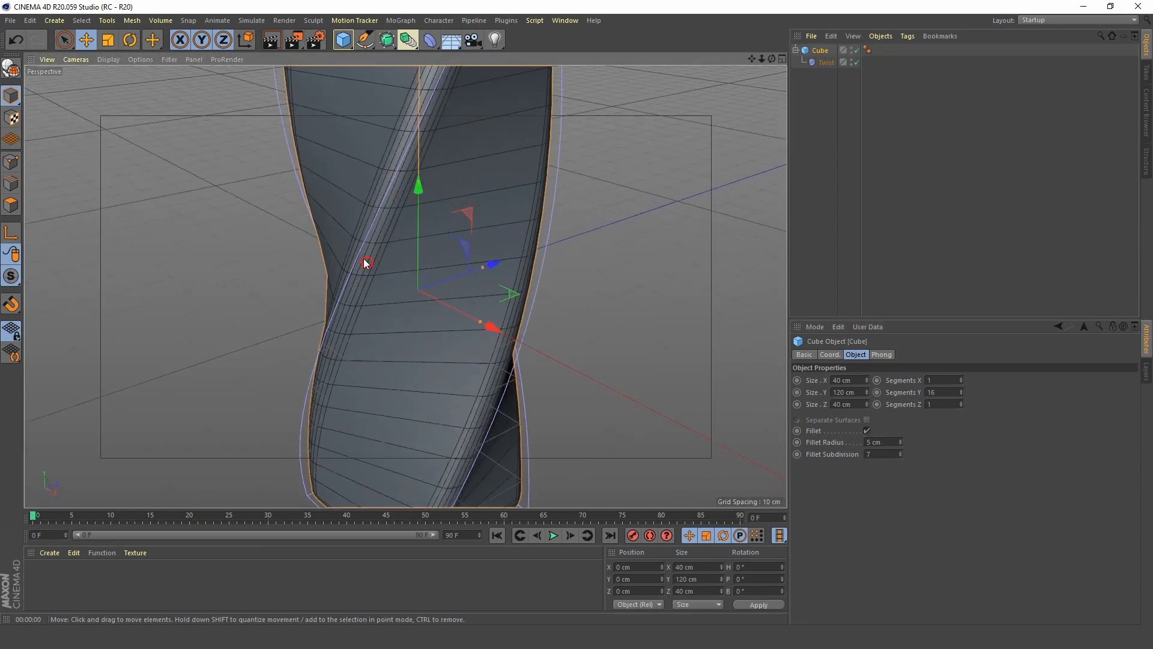
pyautogui.keyDown('alt'); pyautogui.moveTo(367, 263); pyautogui.dragTo(311, 211); pyautogui.keyUp('alt')
pyautogui.click(271, 40)
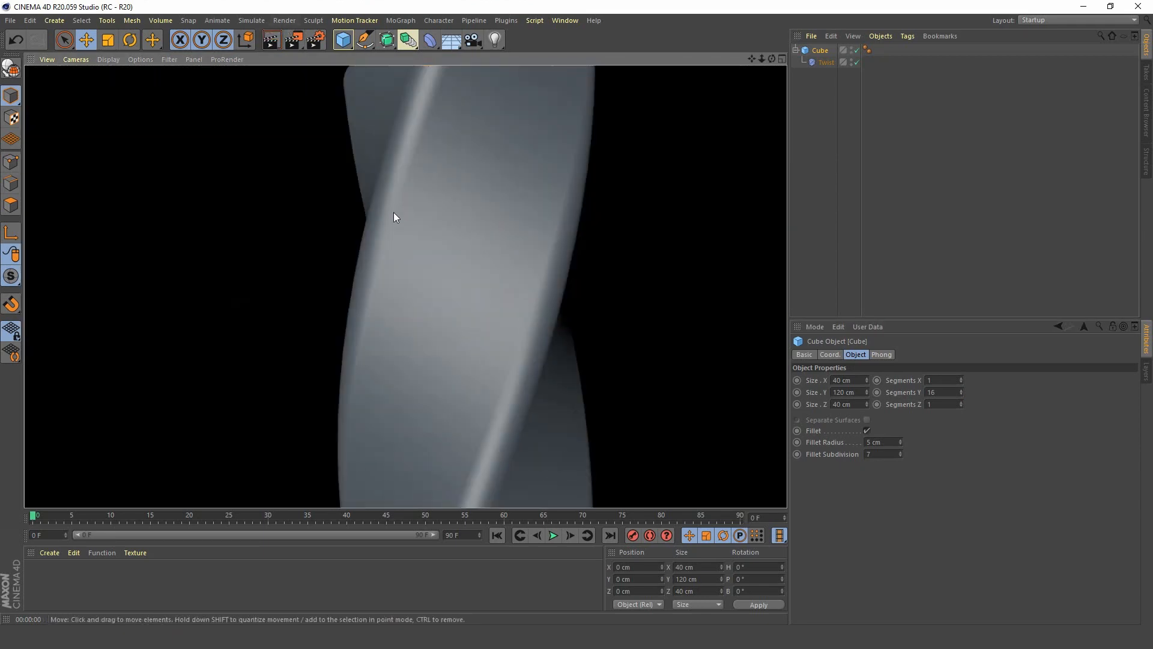
pyautogui.keyDown('alt'); pyautogui.moveTo(489, 252); pyautogui.dragTo(470, 329, button='right'); pyautogui.keyUp('alt')
pyautogui.keyDown('alt'); pyautogui.moveTo(470, 330); pyautogui.dragTo(450, 263); pyautogui.keyUp('alt')
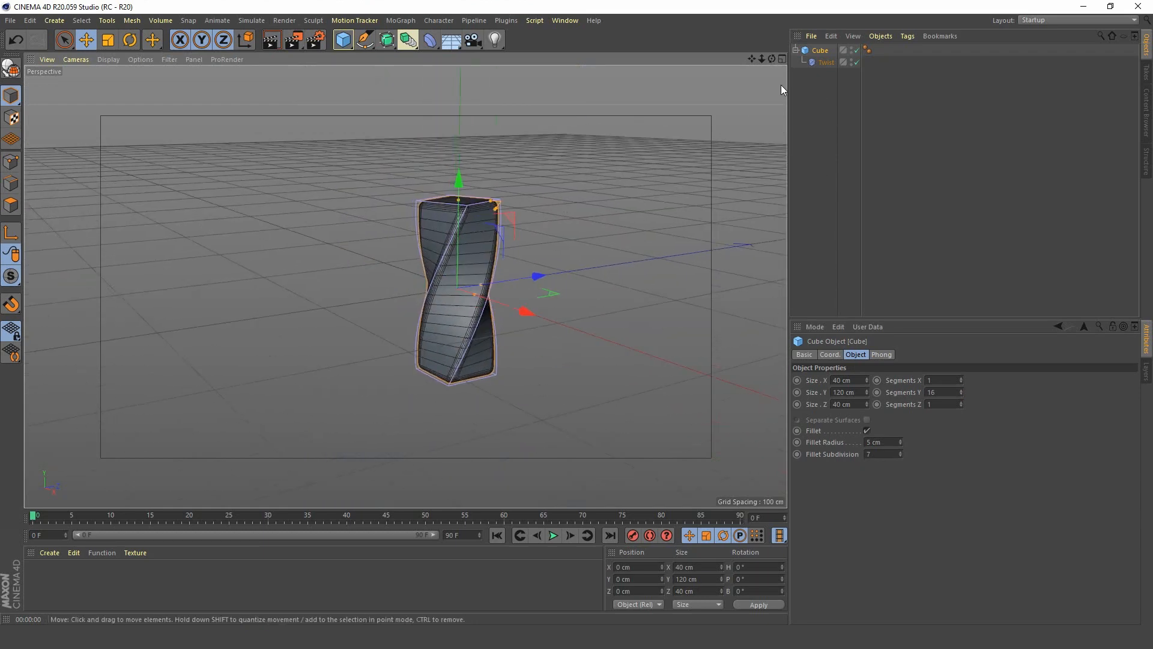
# Hide the Twist deformer's cage in the editor view and select only the Twist object.
pyautogui.doubleClick(852, 60)
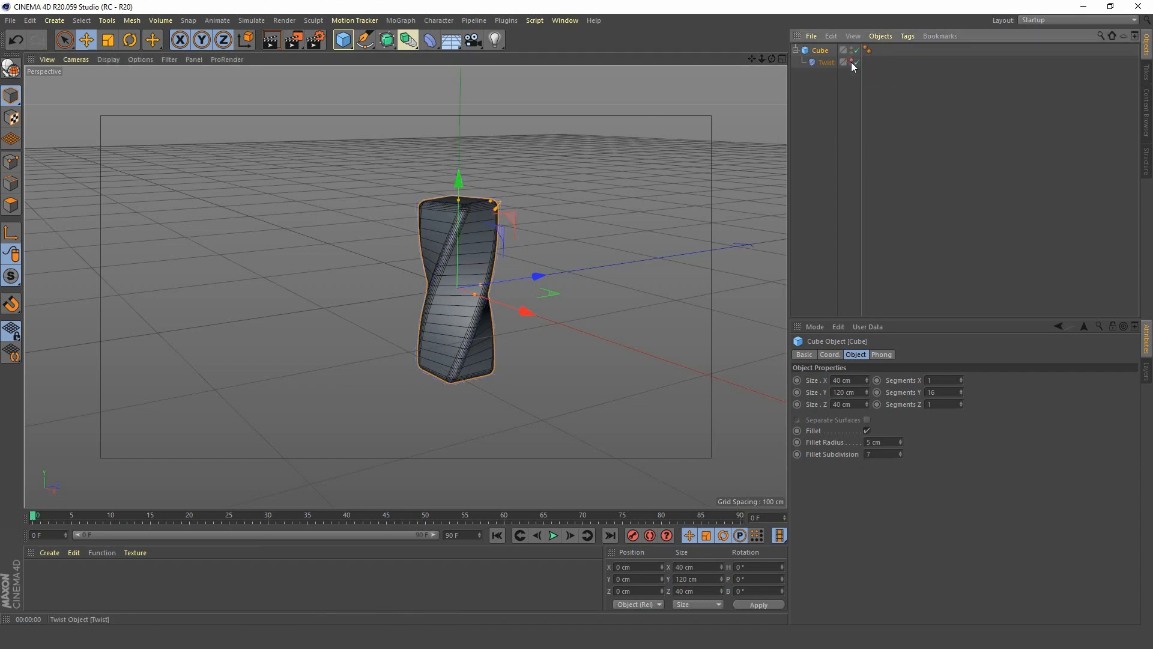
pyautogui.click(811, 144)
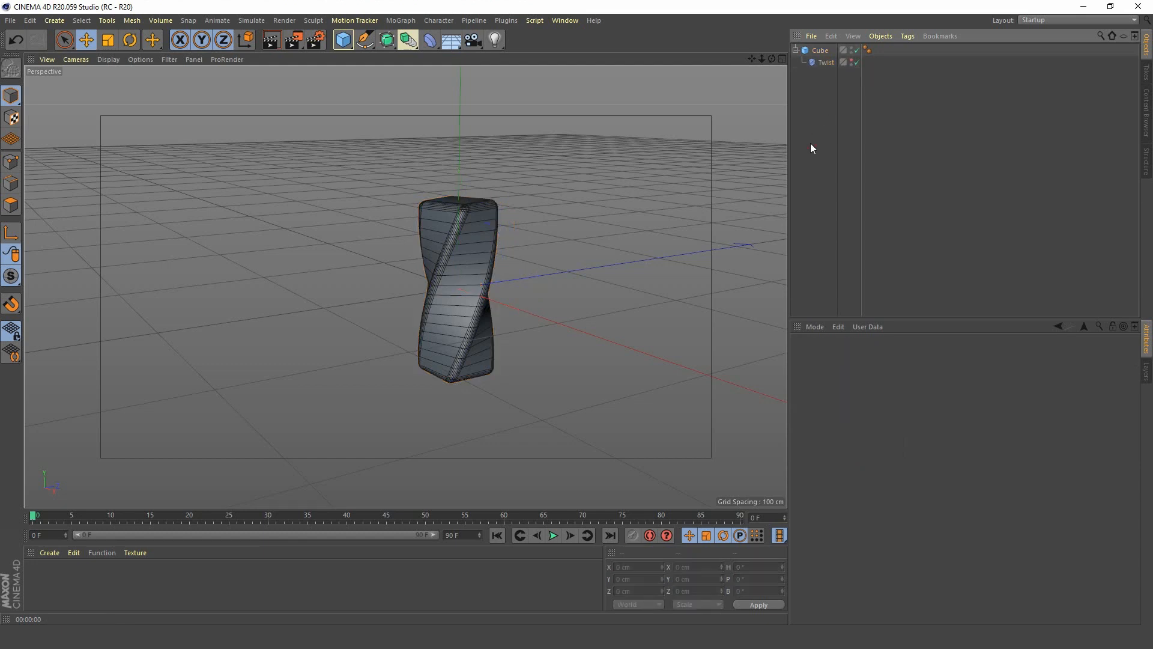
pyautogui.click(826, 63)
# Set the Twist deformer's angle to -30°.
pyautogui.click(853, 401)
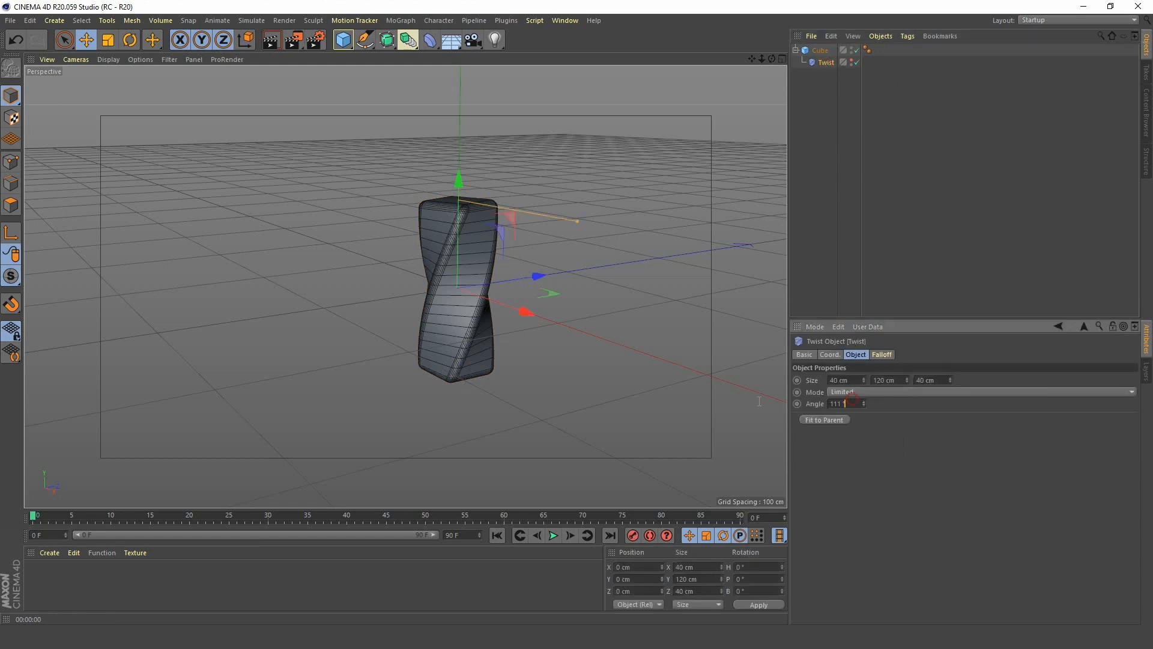
pyautogui.write('-30')
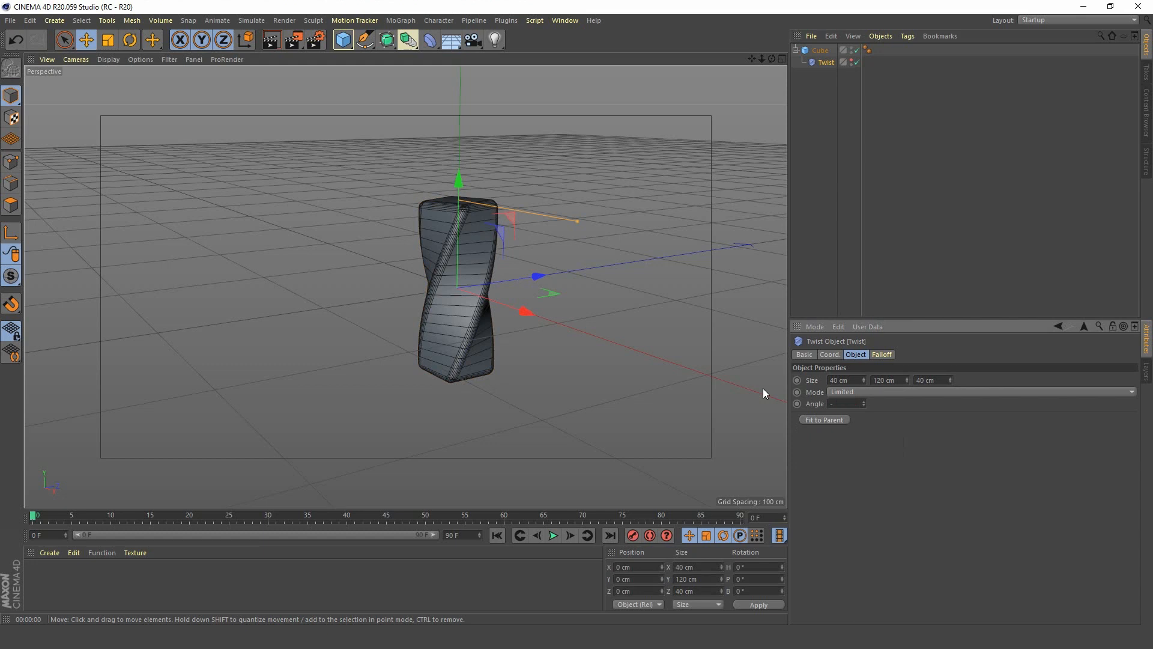
pyautogui.press('Return')
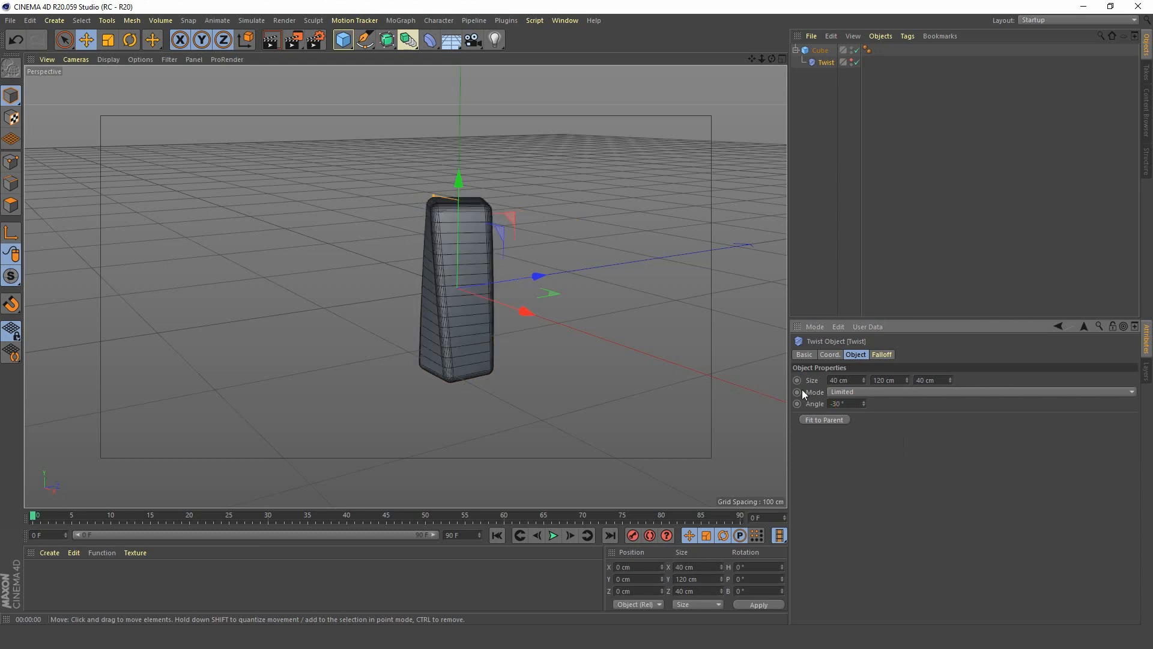
# Set the Twist deformer's angle to -90° and keyframe it at frame 0.
pyautogui.moveTo(856, 401); pyautogui.dragTo(636, 405)
pyautogui.write('-90')
pyautogui.press('Return')
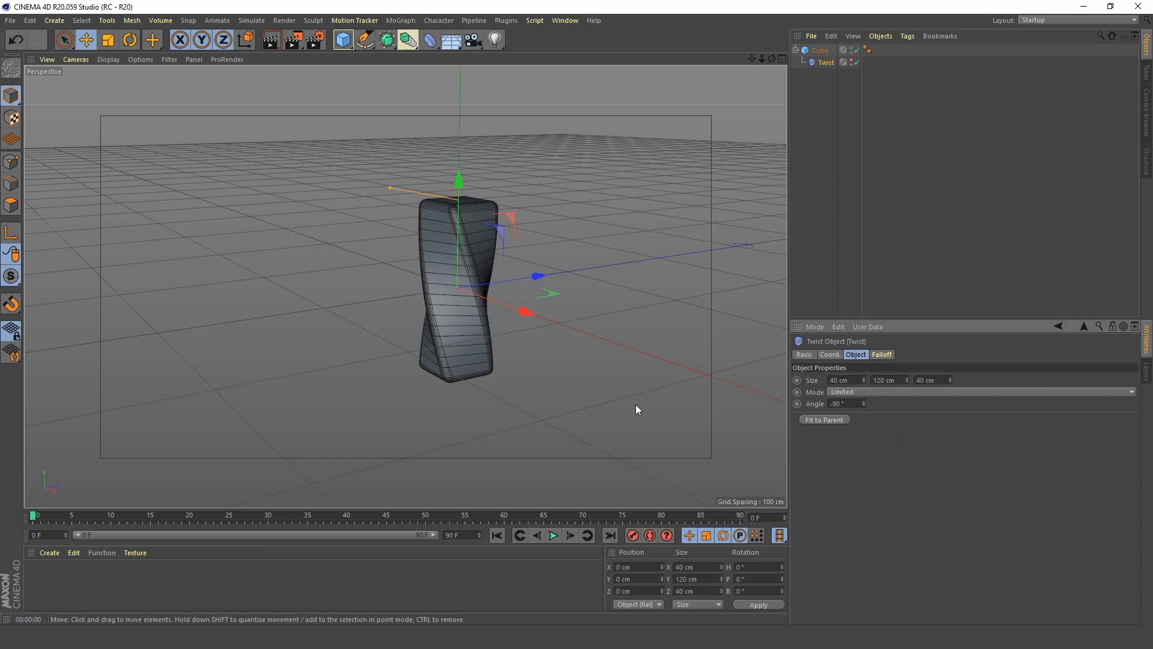
pyautogui.click(797, 403)
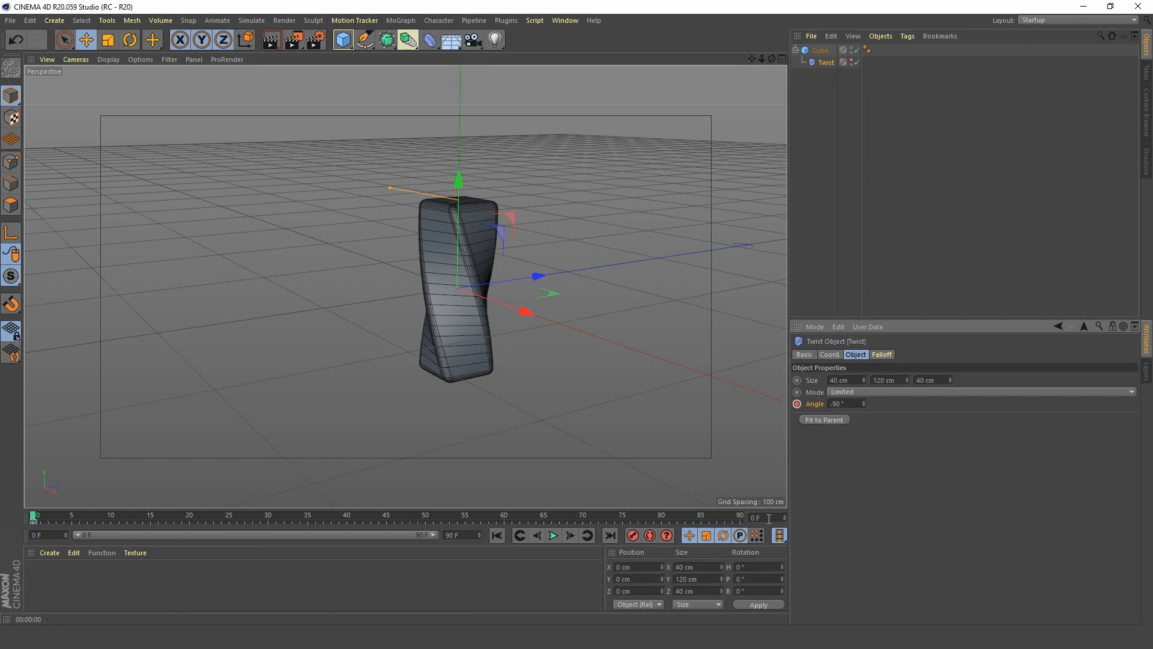
# Go to frame 30, set the Twist angle to 90° and record a keyframe for it.
pyautogui.write('30')
pyautogui.press('Return')
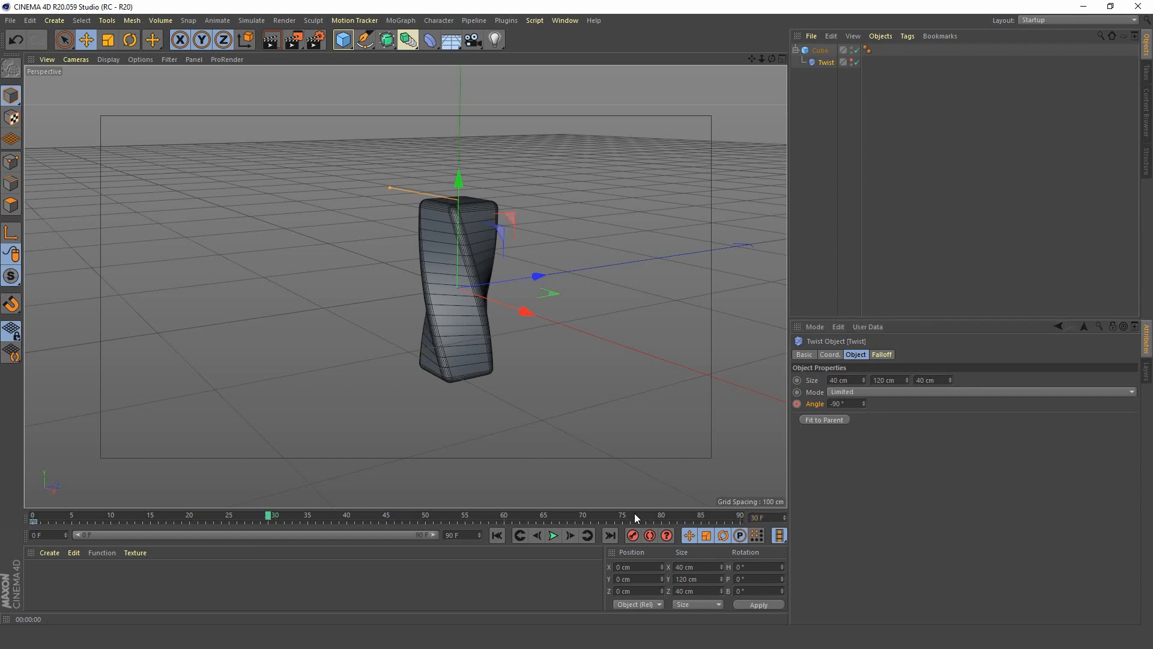
pyautogui.click(851, 404)
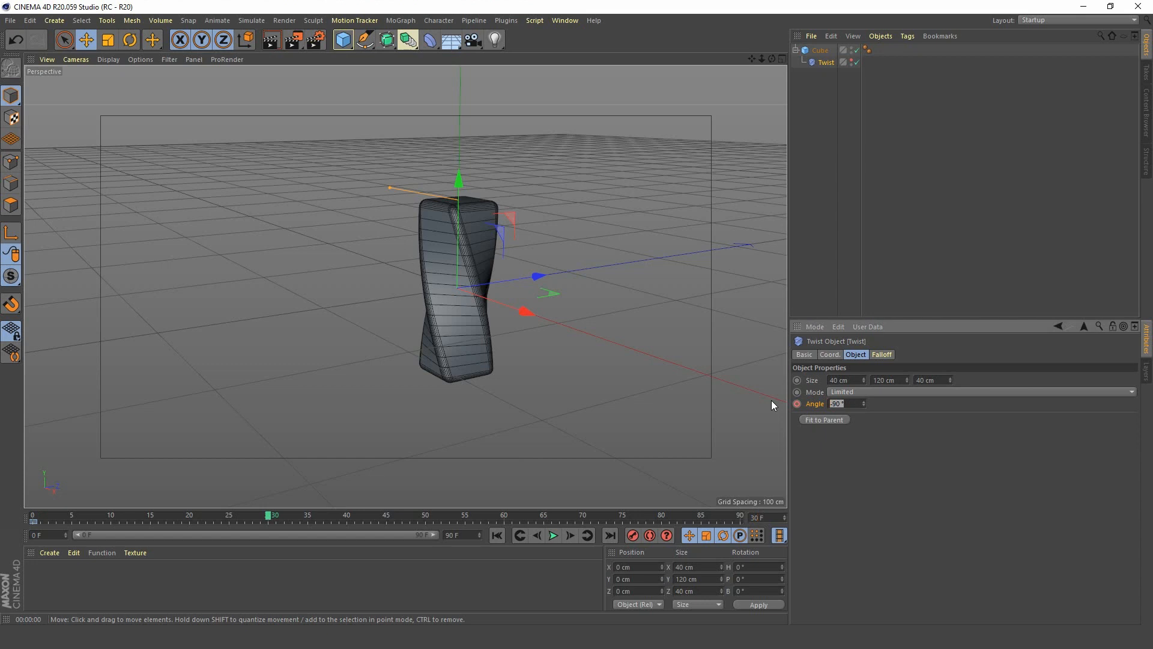
pyautogui.write('90')
pyautogui.press('Return')
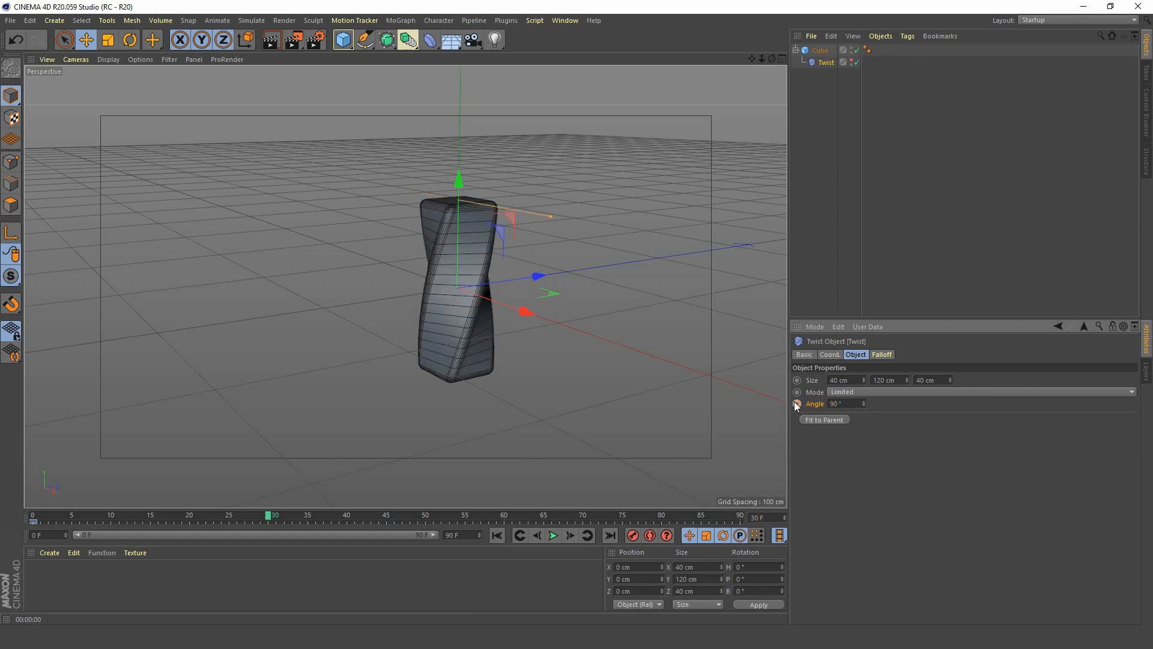
pyautogui.click(797, 403)
# Go to frame 60, set the Twist deformer's angle to -90° and record a keyframe for it.
pyautogui.doubleClick(760, 518)
pyautogui.write('6')
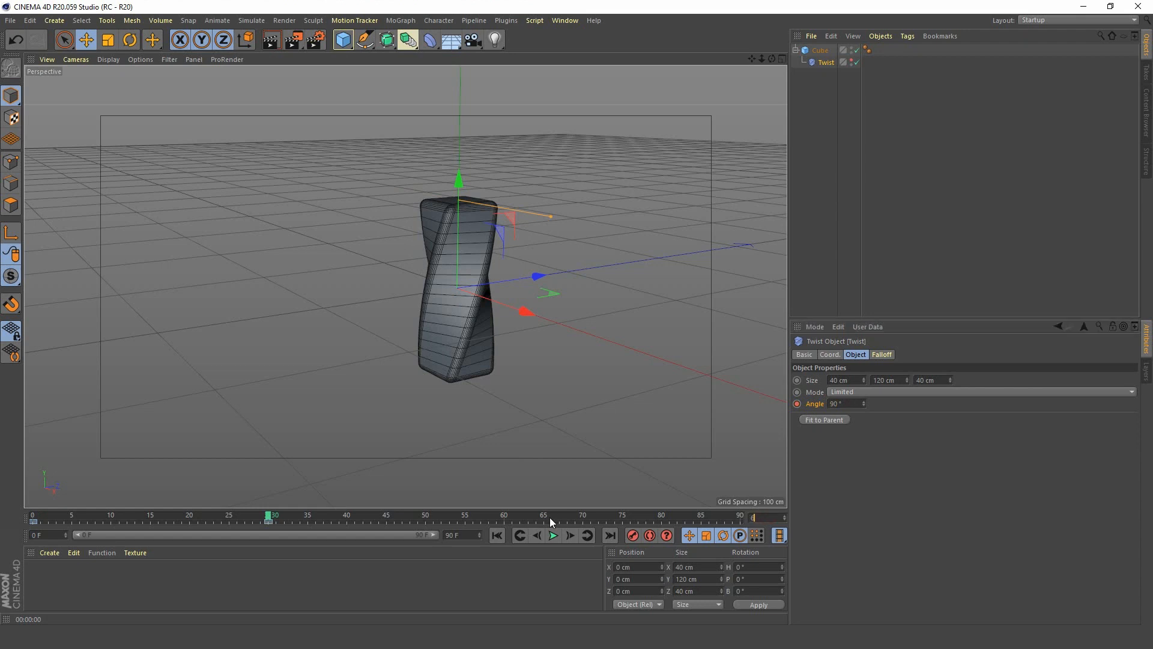
pyautogui.write('0')
pyautogui.press('Return')
pyautogui.click(830, 405)
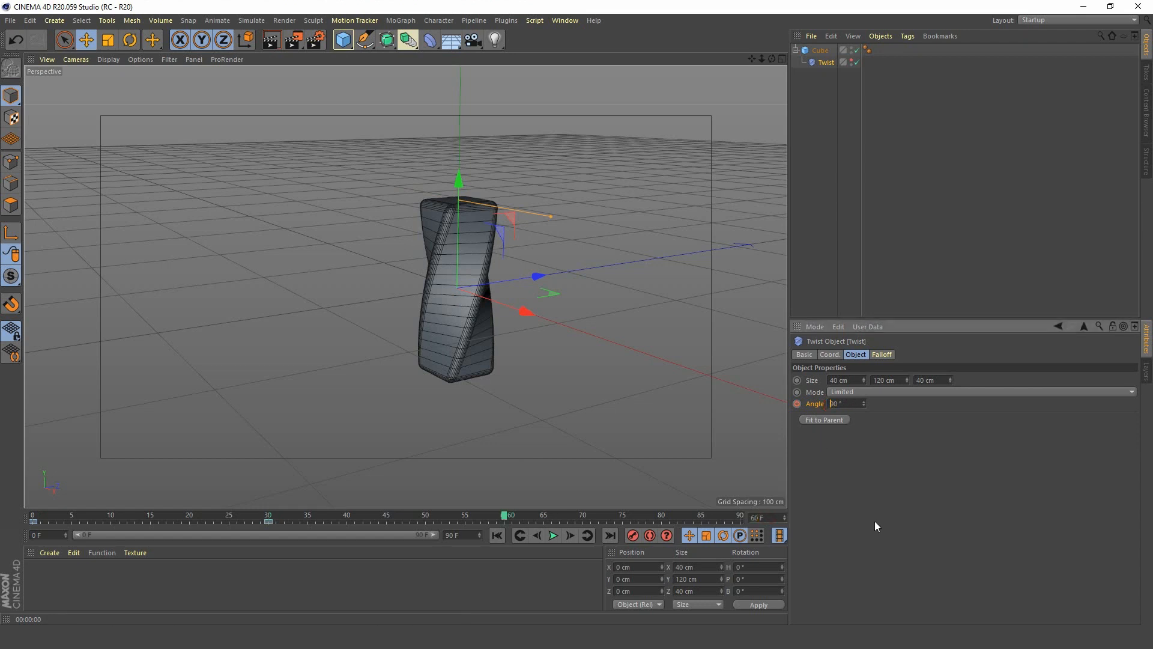
pyautogui.write('-')
pyautogui.press('Return')
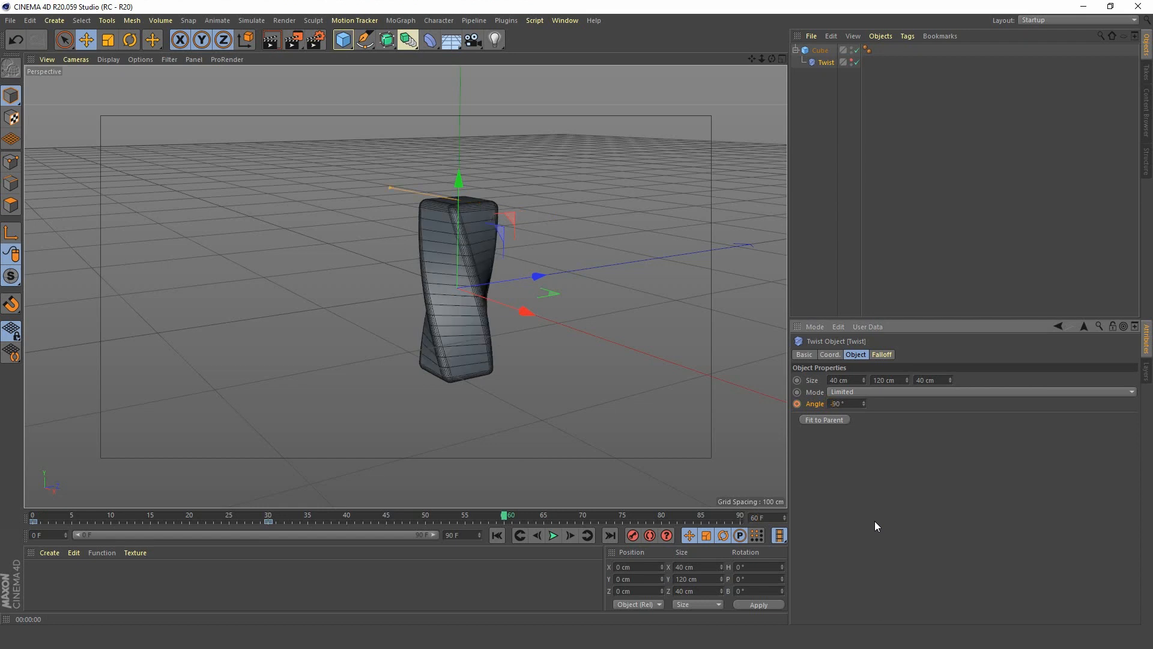
pyautogui.click(796, 404)
# Extend the animation's end to frame 600 and show the full frame range in the timeline ruler.
pyautogui.click(460, 535)
pyautogui.moveTo(460, 535); pyautogui.dragTo(301, 530)
pyautogui.write('600')
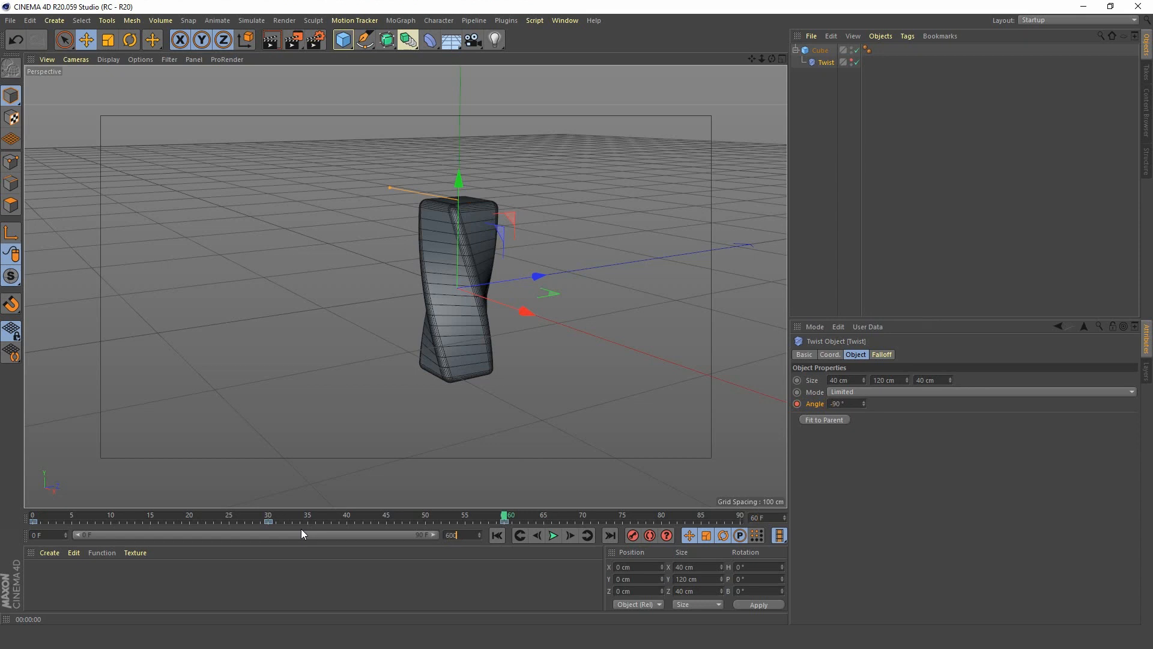
pyautogui.press('Return')
pyautogui.doubleClick(103, 534)
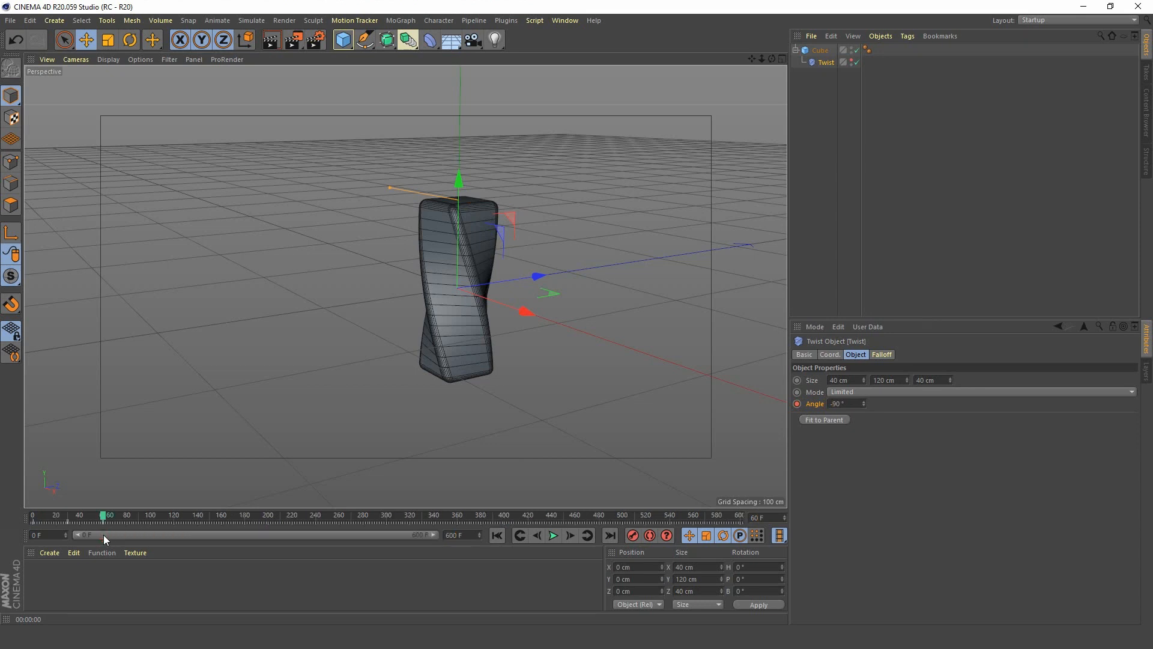
# Play the twist animation from frame 0, then stop the playback.
pyautogui.click(496, 535)
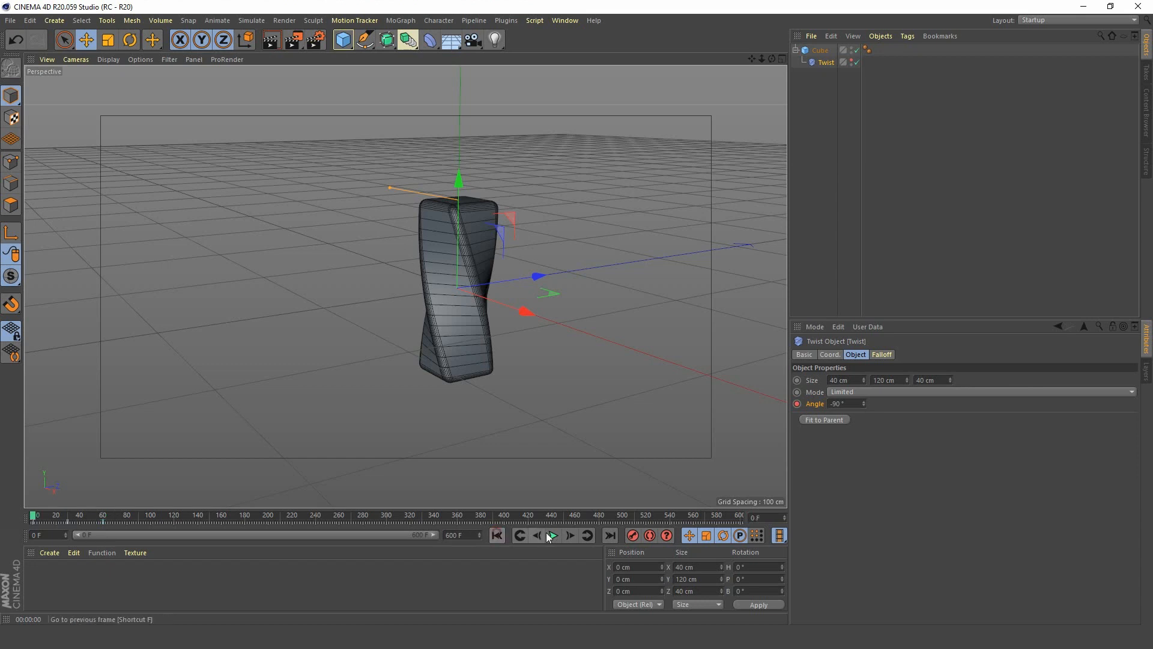
pyautogui.click(554, 536)
pyautogui.click(555, 537)
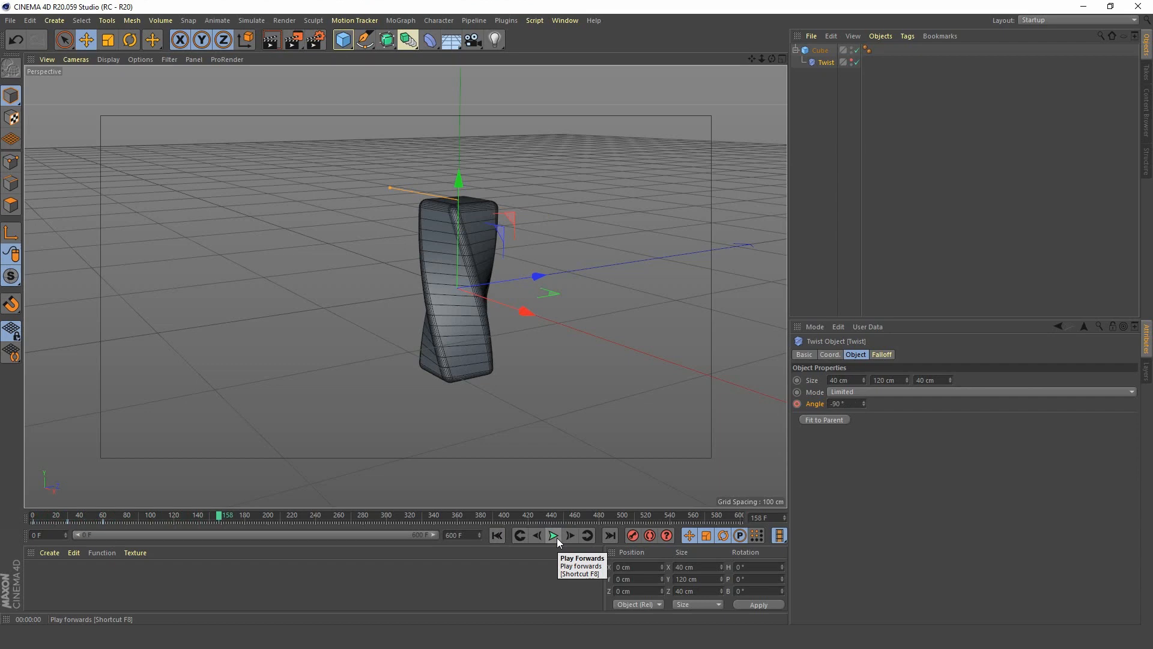
# In the Timeline, set the Twist angle track's After behaviour to Repeat with 50 repetitions.
pyautogui.hotkey('shift', 'F3')
pyautogui.moveTo(702, 364); pyautogui.dragTo(378, 347)
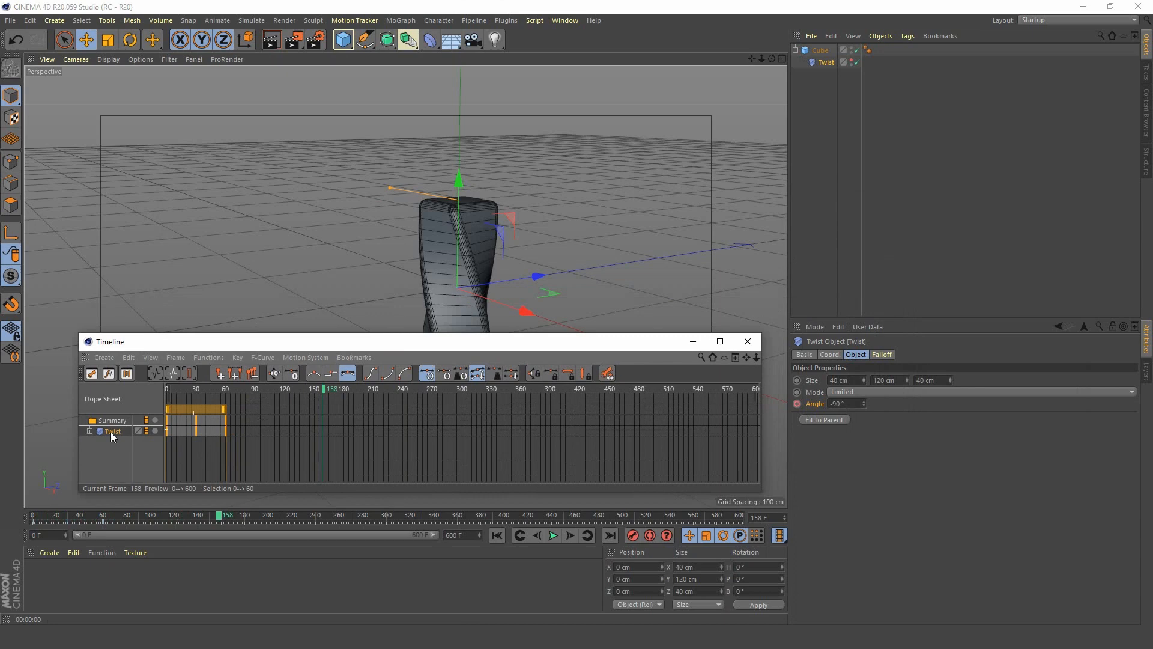
pyautogui.click(110, 432)
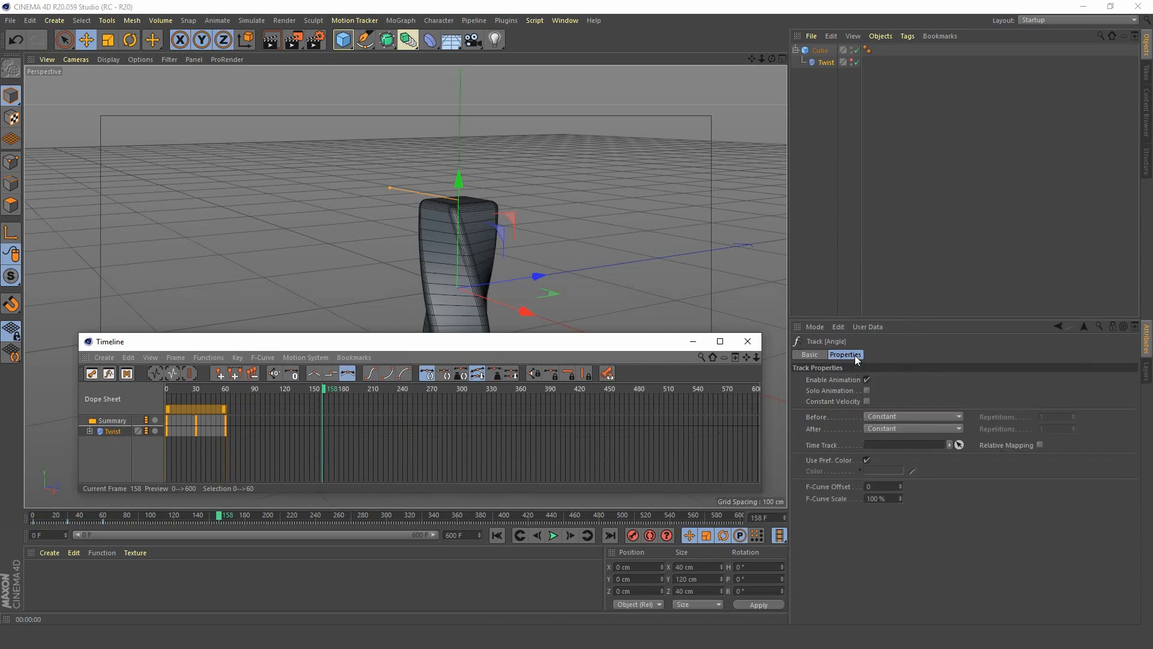
pyautogui.click(906, 428)
pyautogui.click(899, 476)
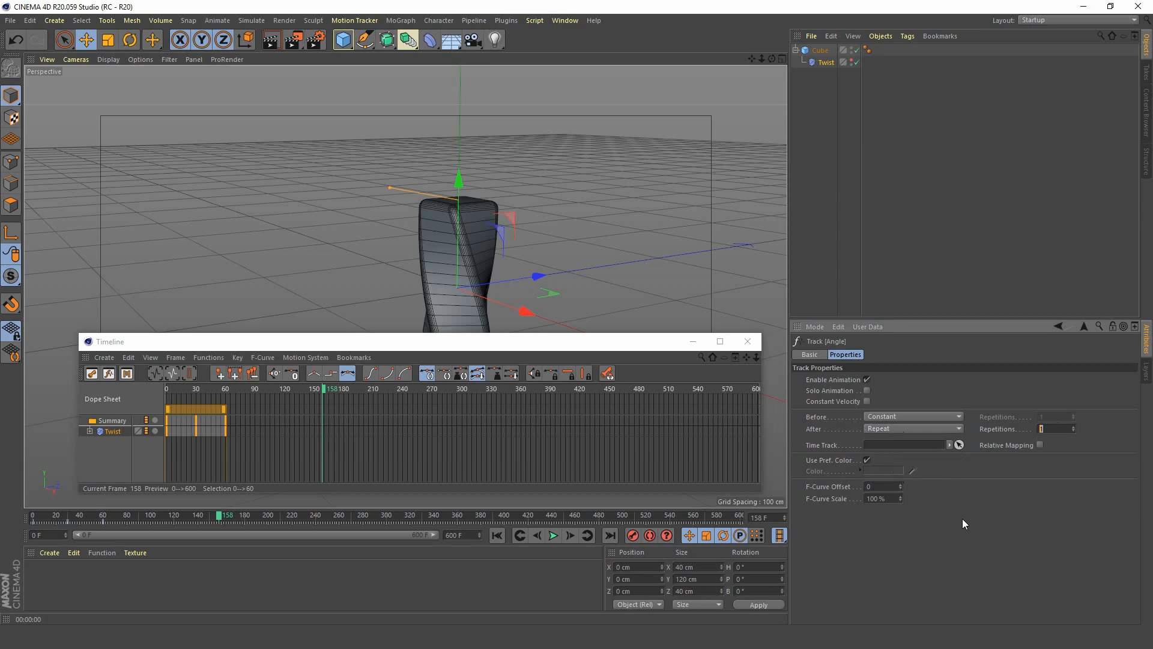
pyautogui.write('50')
pyautogui.press('Return')
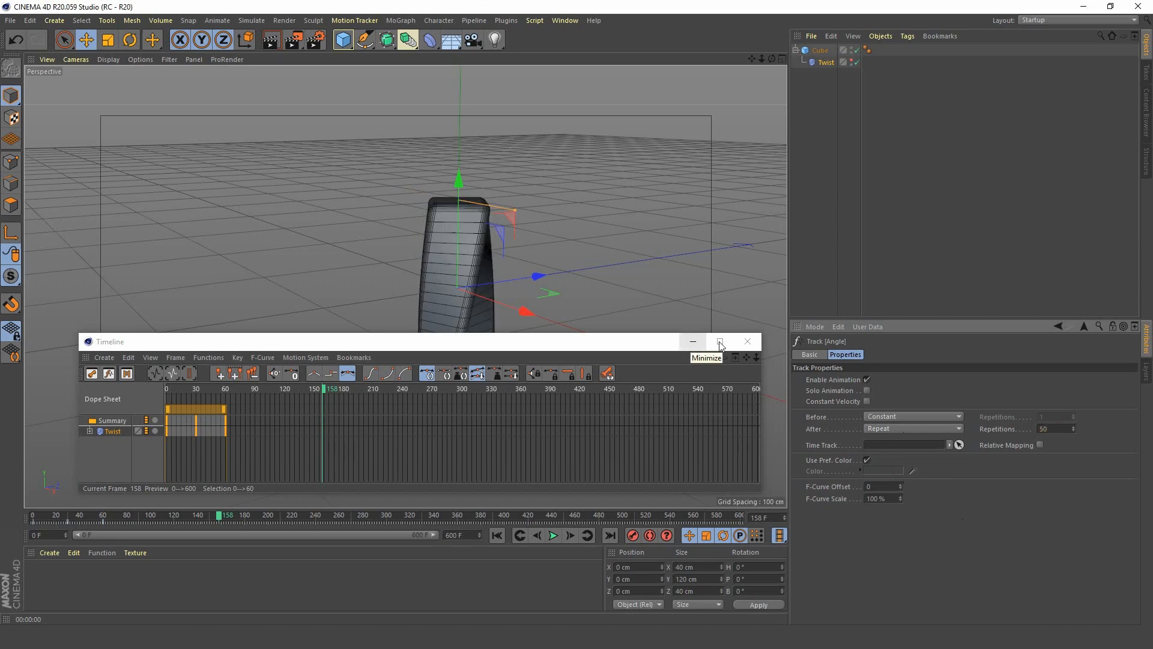
# Close the Timeline window and play the repeating twist animation to check the loop.
pyautogui.click(748, 341)
pyautogui.click(553, 536)
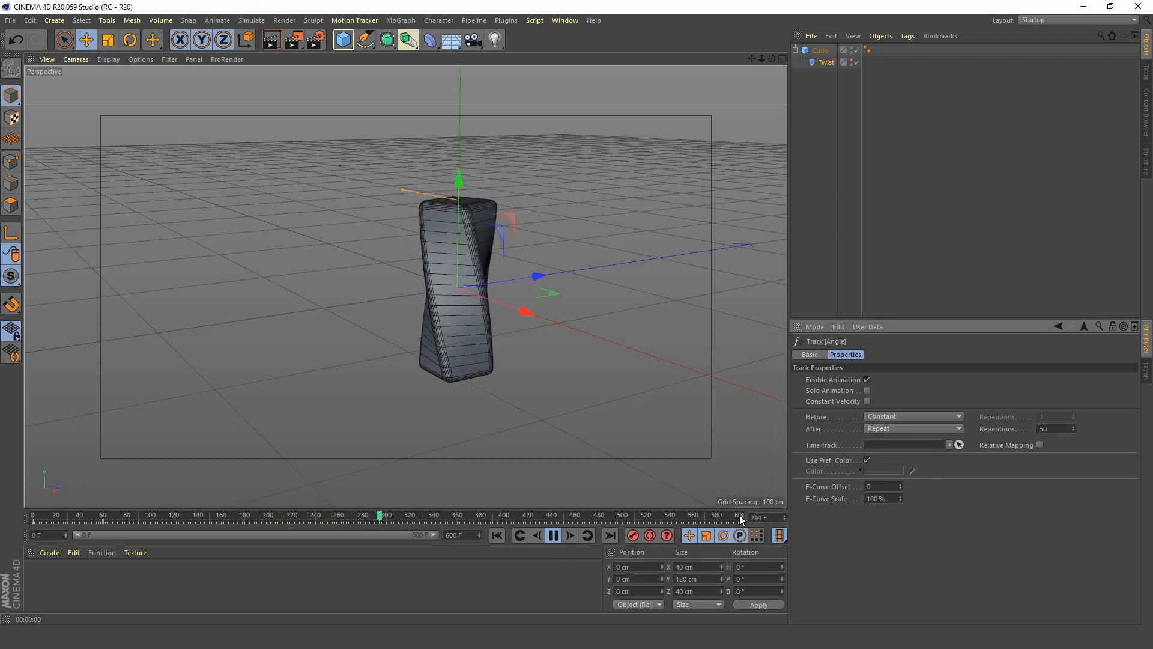
pyautogui.click(553, 535)
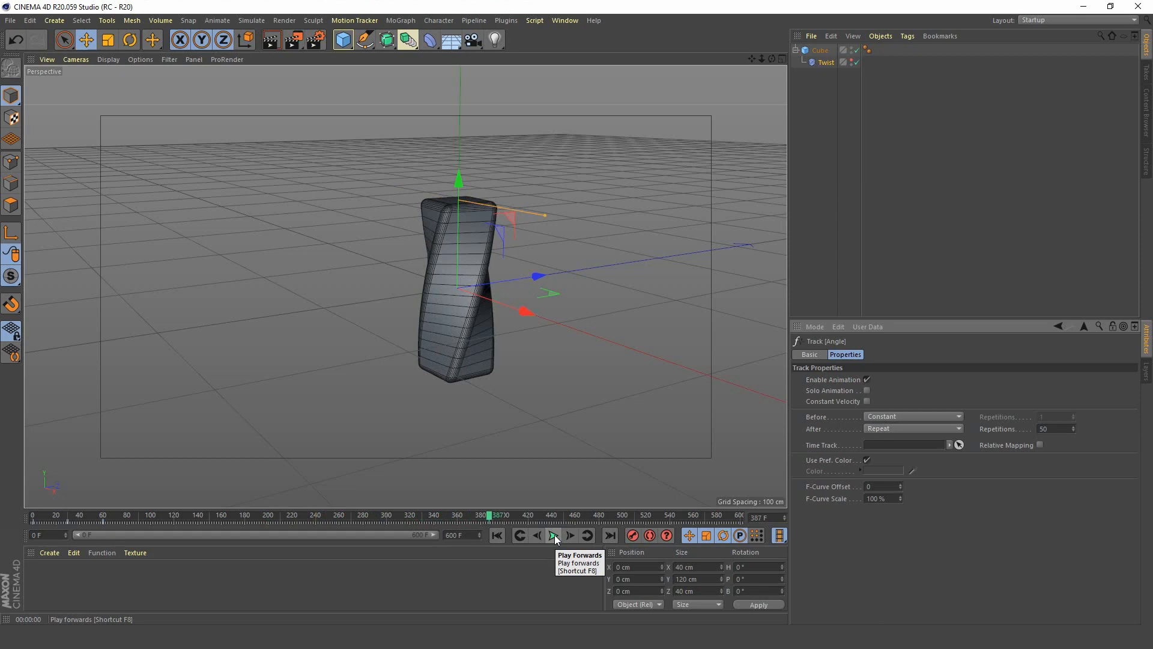
# Add a Cloner as parent of the Cube and set its mode to Honeycomb Array.
pyautogui.click(817, 51)
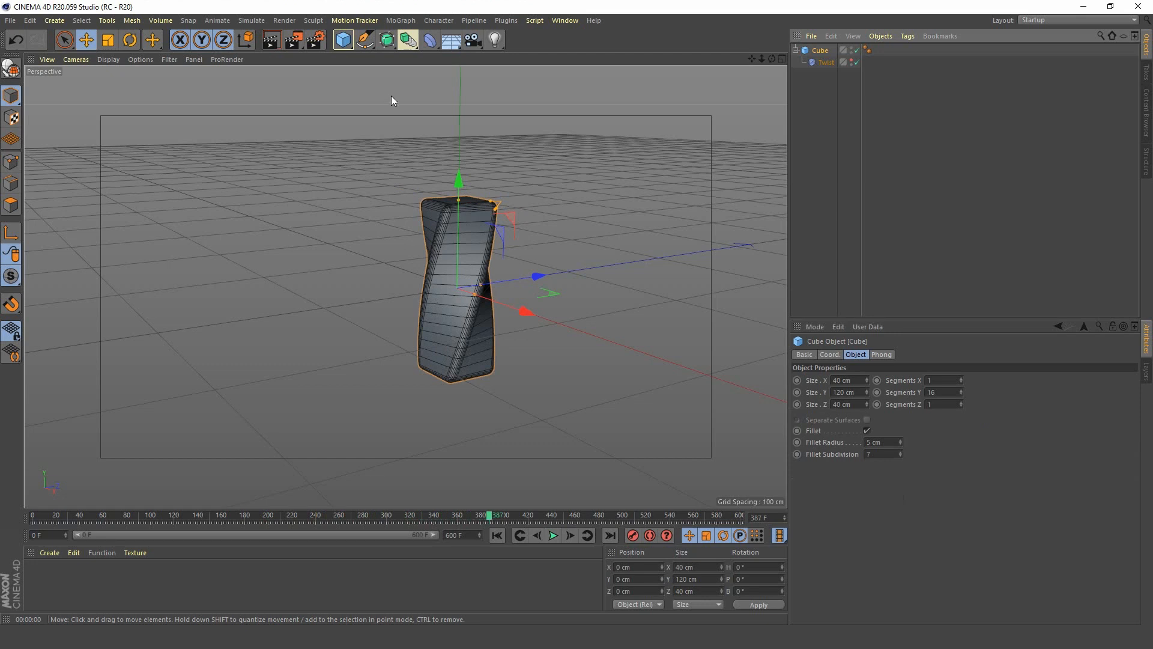
pyautogui.click(406, 20)
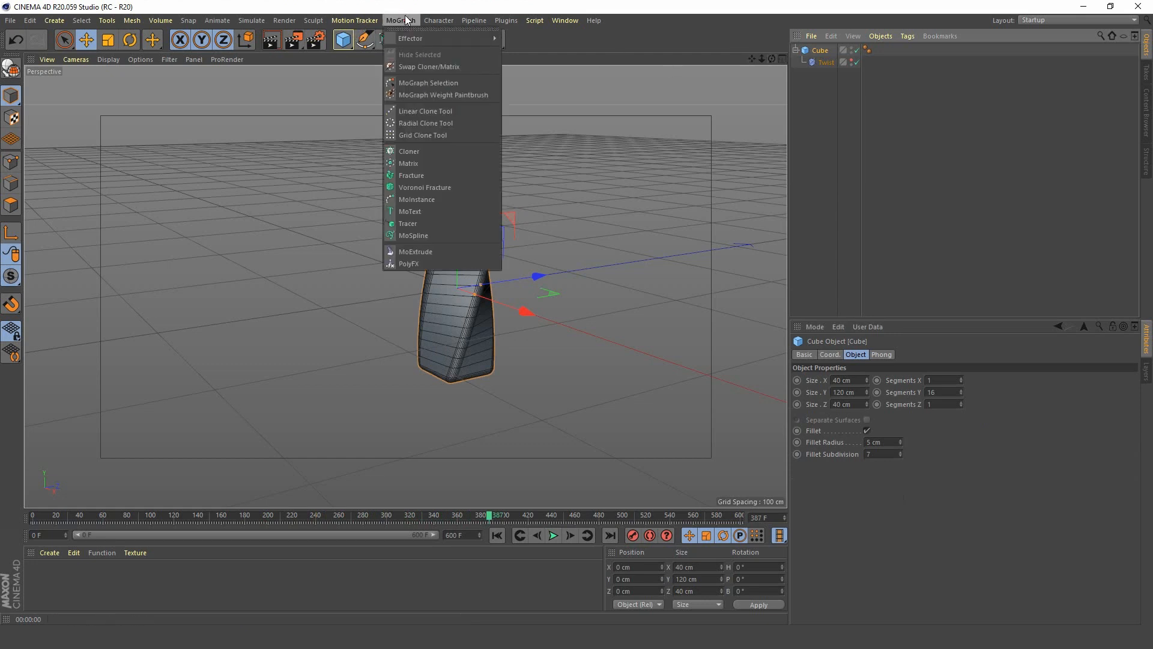
pyautogui.click(442, 152)
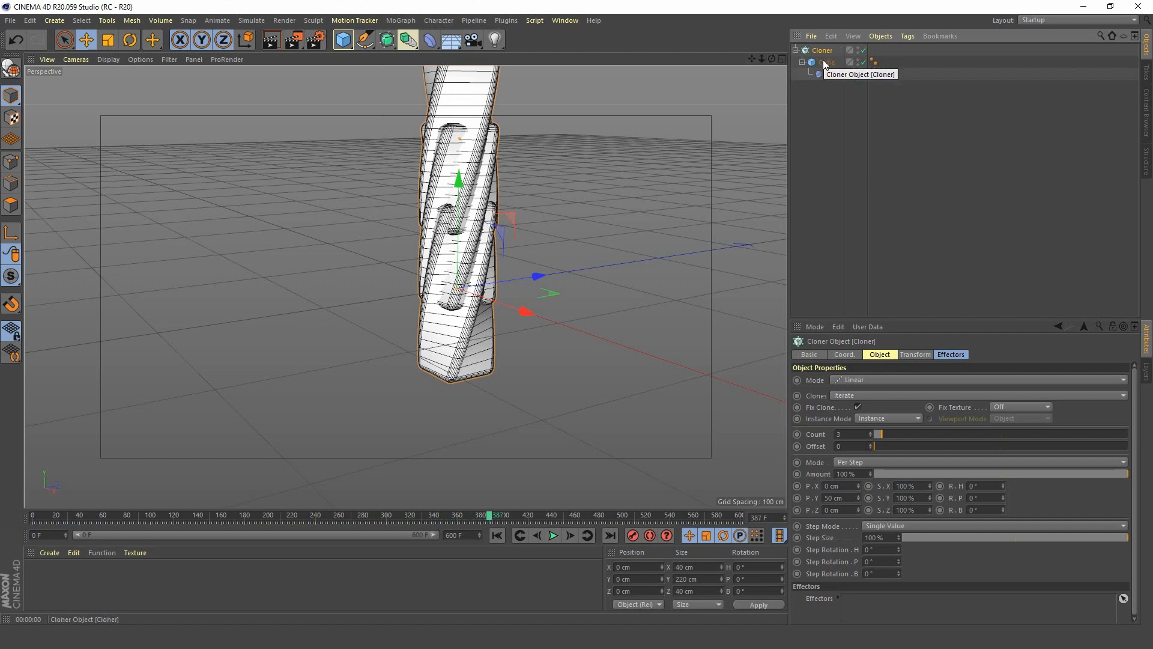
pyautogui.click(877, 379)
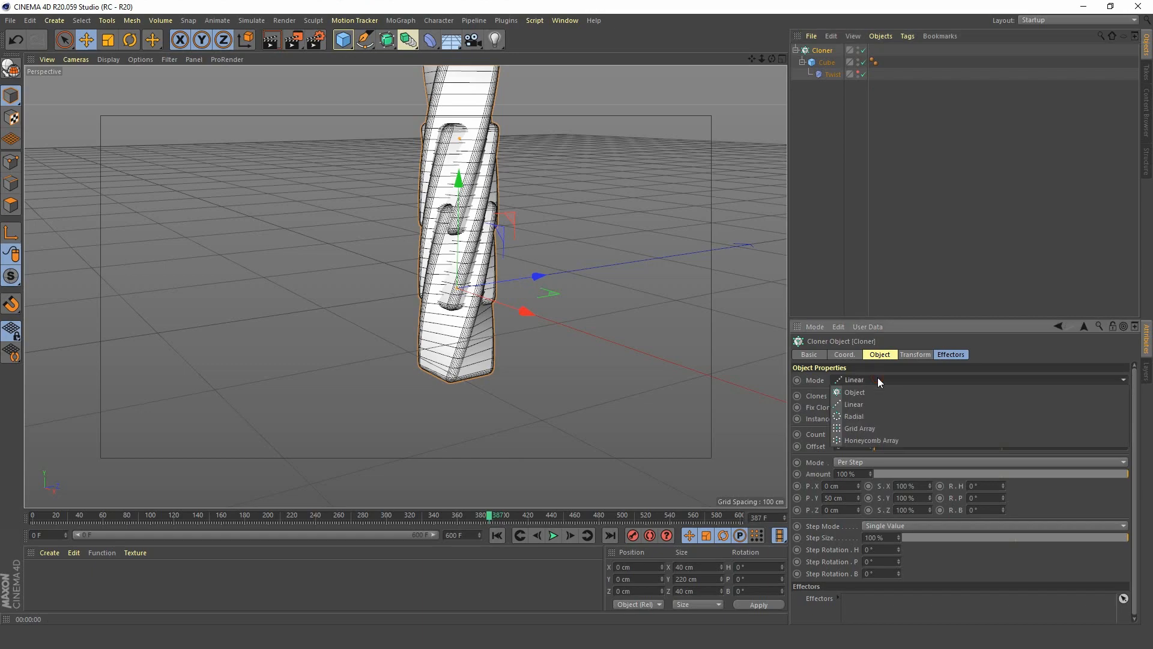
pyautogui.click(884, 440)
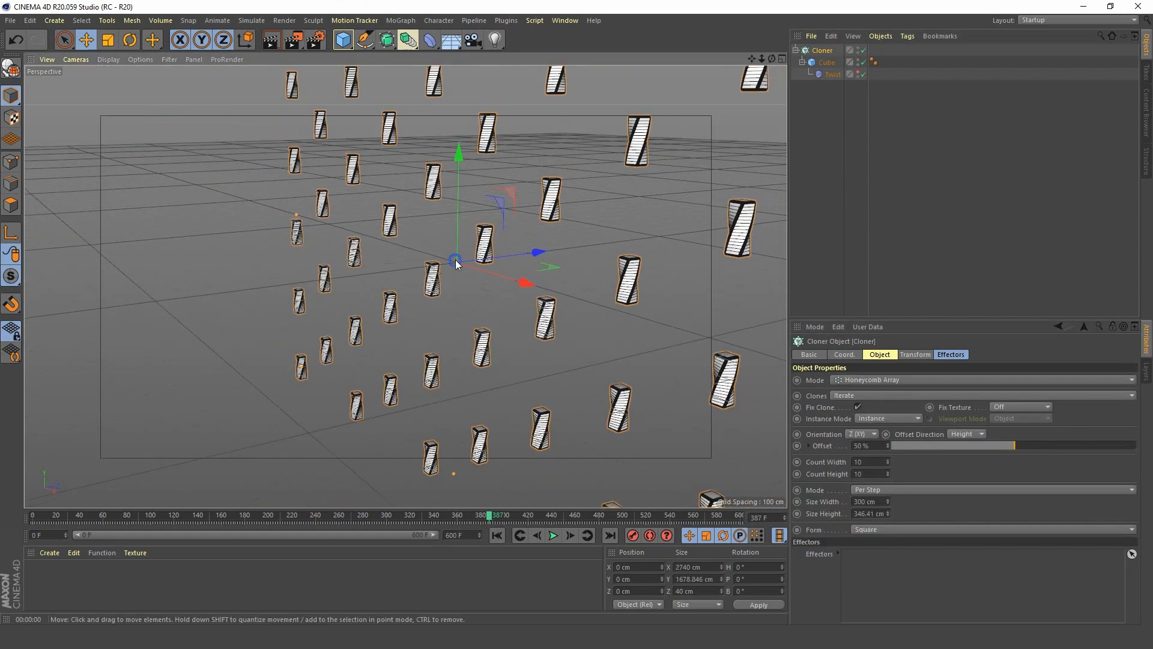
# Set the Cloner's Count Width and Count Height to 15 each.
pyautogui.keyDown('alt'); pyautogui.moveTo(455, 261); pyautogui.dragTo(389, 301, button='right'); pyautogui.keyUp('alt')
pyautogui.keyDown('alt'); pyautogui.moveTo(492, 281); pyautogui.dragTo(459, 295, button='middle'); pyautogui.keyUp('alt')
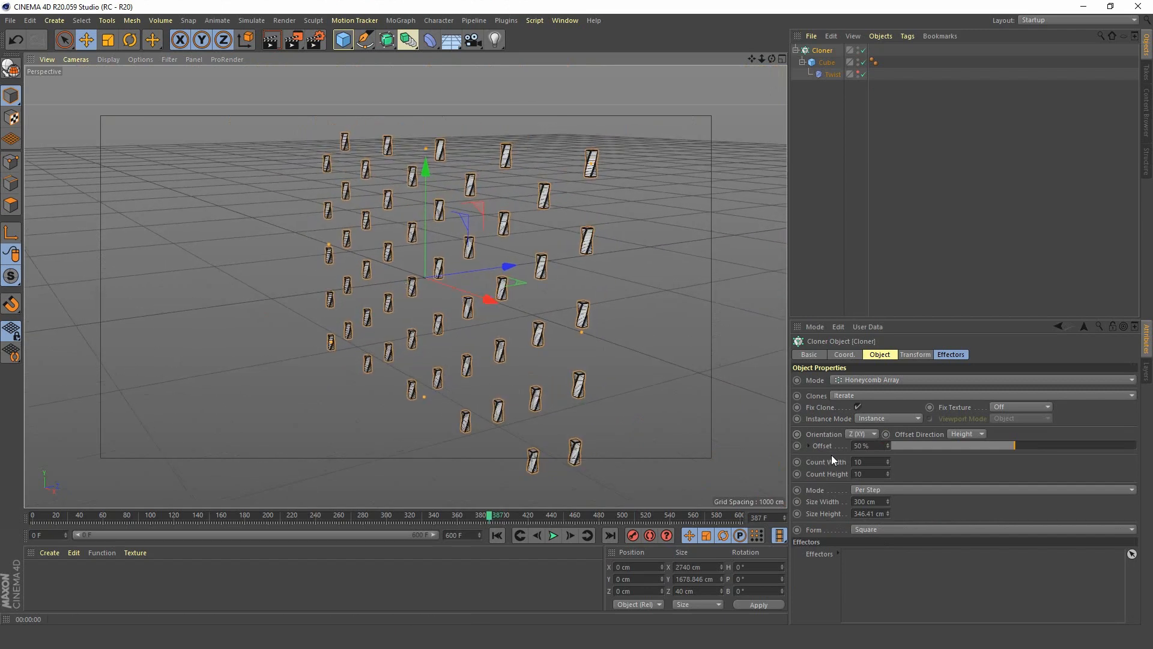
pyautogui.click(874, 461)
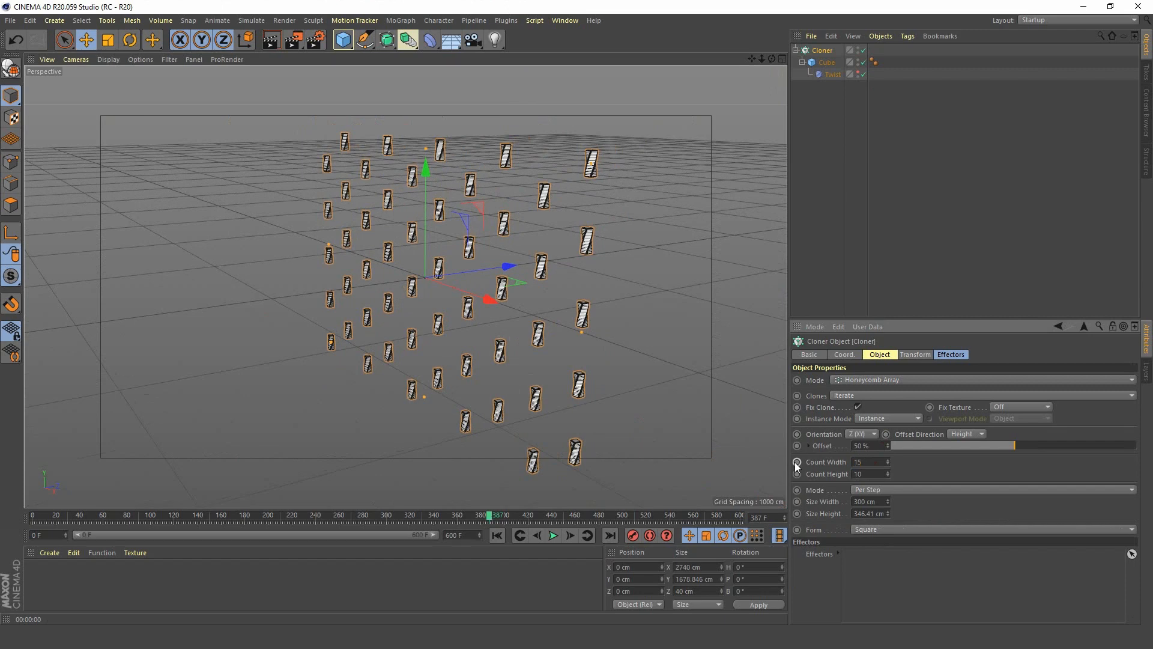
pyautogui.write('15')
pyautogui.press('Tab')
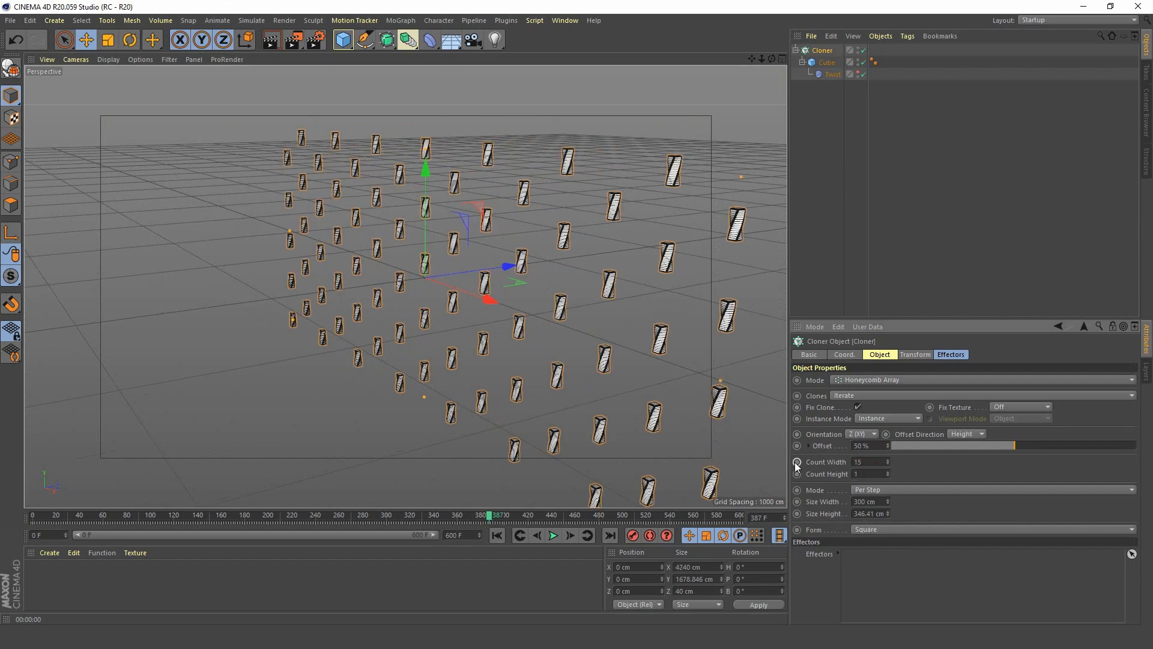
# View the clone array from the other side, play its twisting from frame 0, then stop and rewind.
pyautogui.keyDown('alt'); pyautogui.moveTo(548, 263); pyautogui.dragTo(510, 300, button='right'); pyautogui.keyUp('alt')
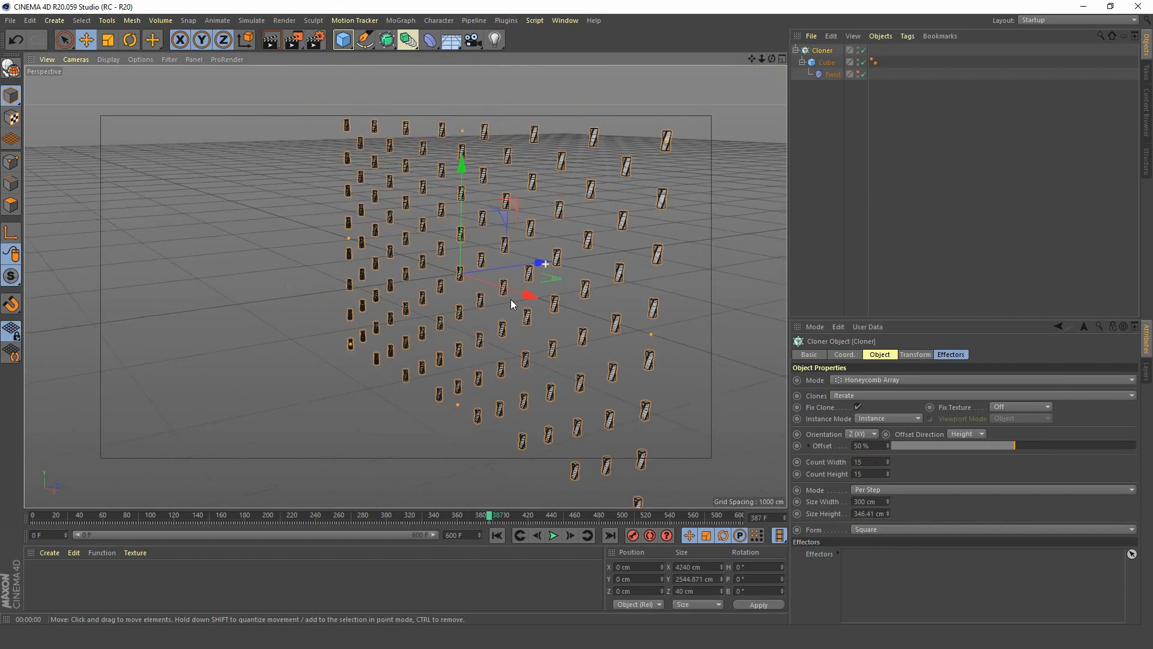
pyautogui.keyDown('alt'); pyautogui.moveTo(531, 275); pyautogui.dragTo(422, 280, button='middle'); pyautogui.keyUp('alt')
pyautogui.keyDown('alt'); pyautogui.moveTo(422, 279); pyautogui.dragTo(594, 270); pyautogui.keyUp('alt')
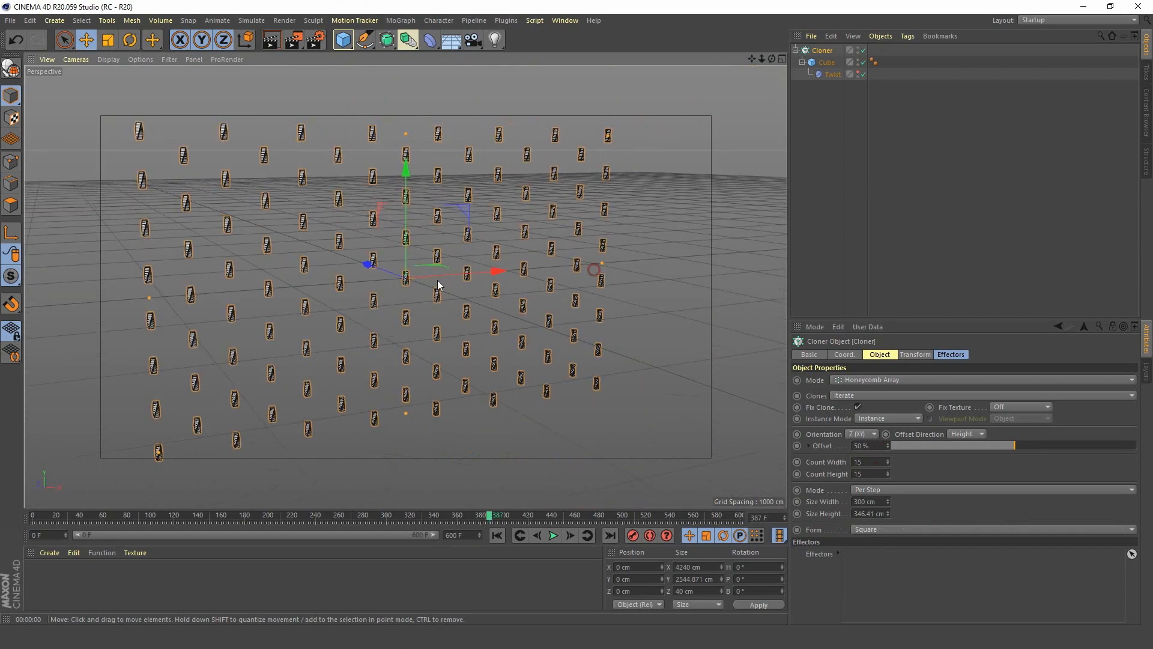
pyautogui.click(489, 536)
pyautogui.click(553, 537)
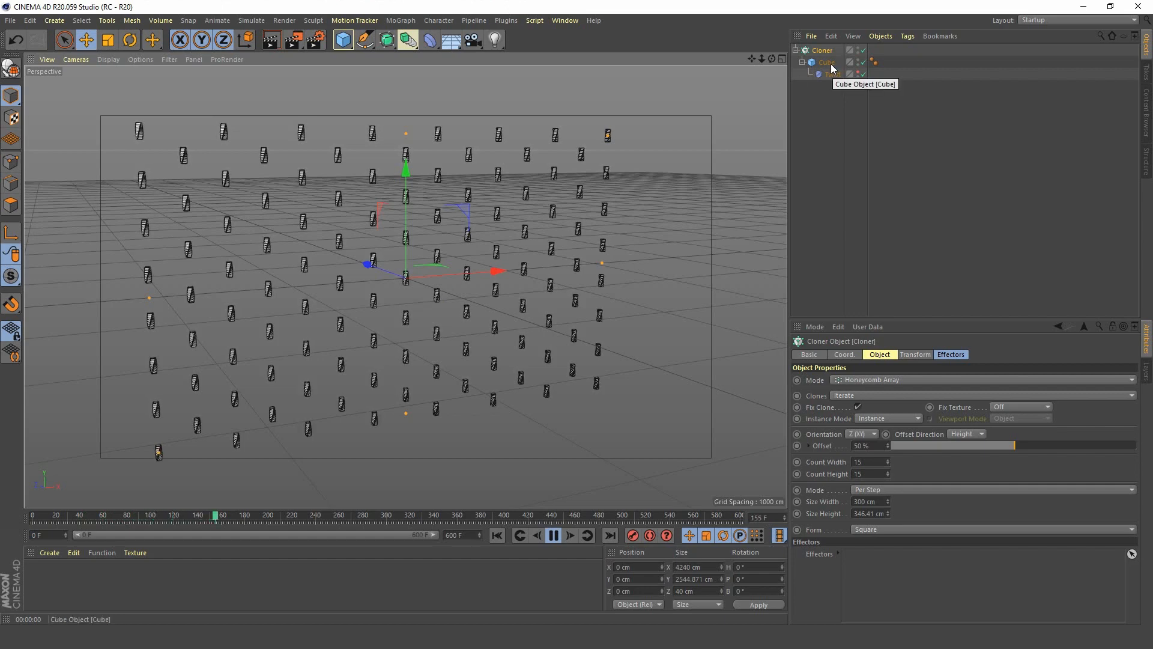
pyautogui.click(554, 535)
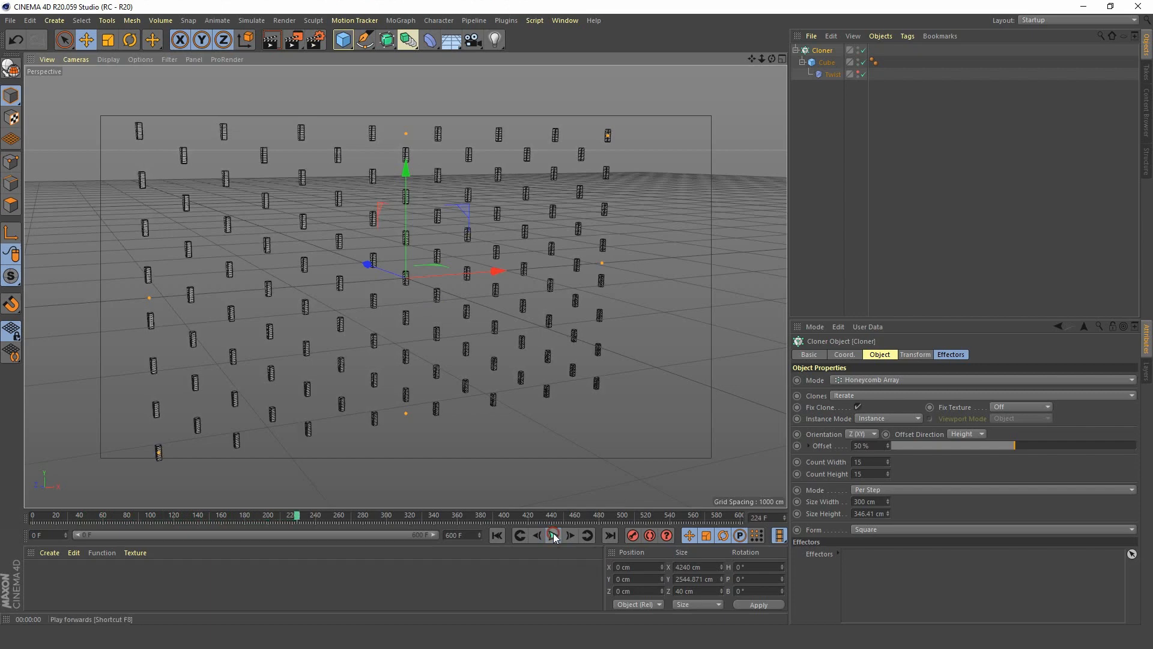
pyautogui.click(496, 535)
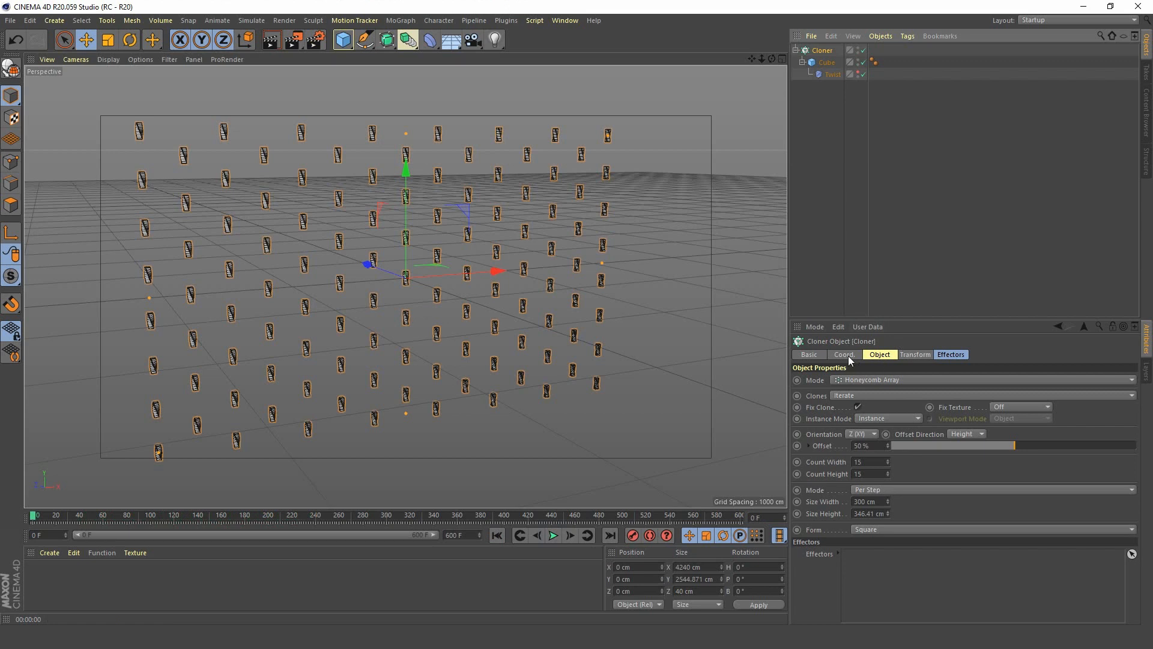
# Set the clones' pitch rotation to 90° in the Cloner's transform settings.
pyautogui.click(918, 354)
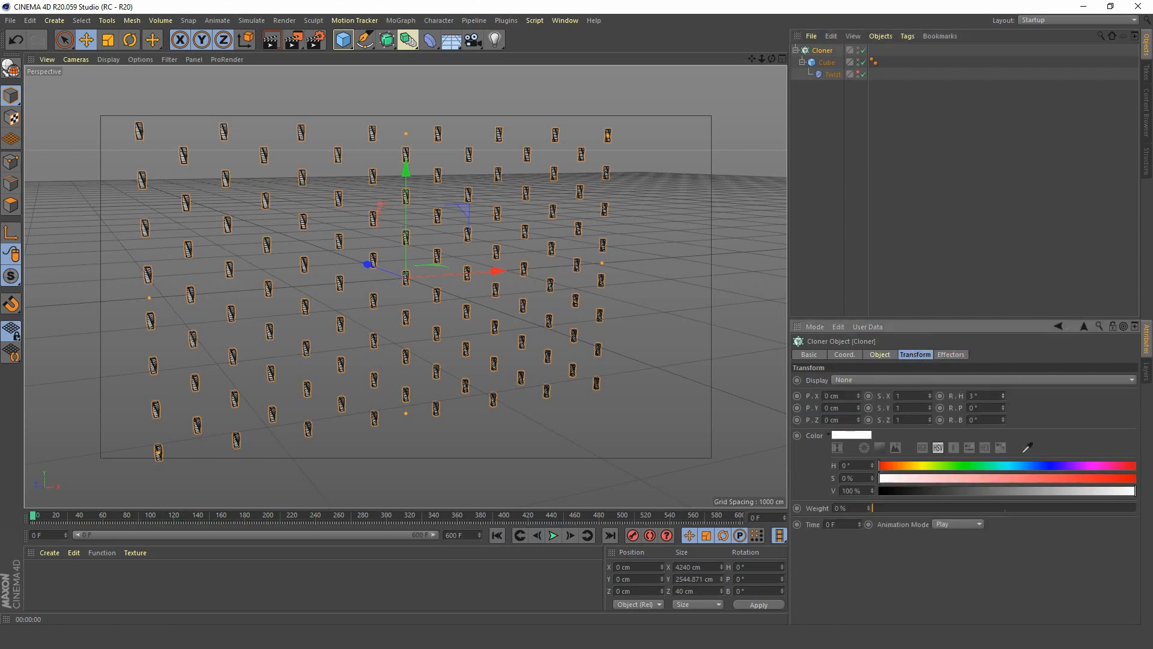
pyautogui.hotkey('ctrl', 'z')
pyautogui.write('90')
pyautogui.press('Return')
# Rotate the whole Cloner object to a pitch of -90° so the array lies flat on the ground.
pyautogui.click(844, 355)
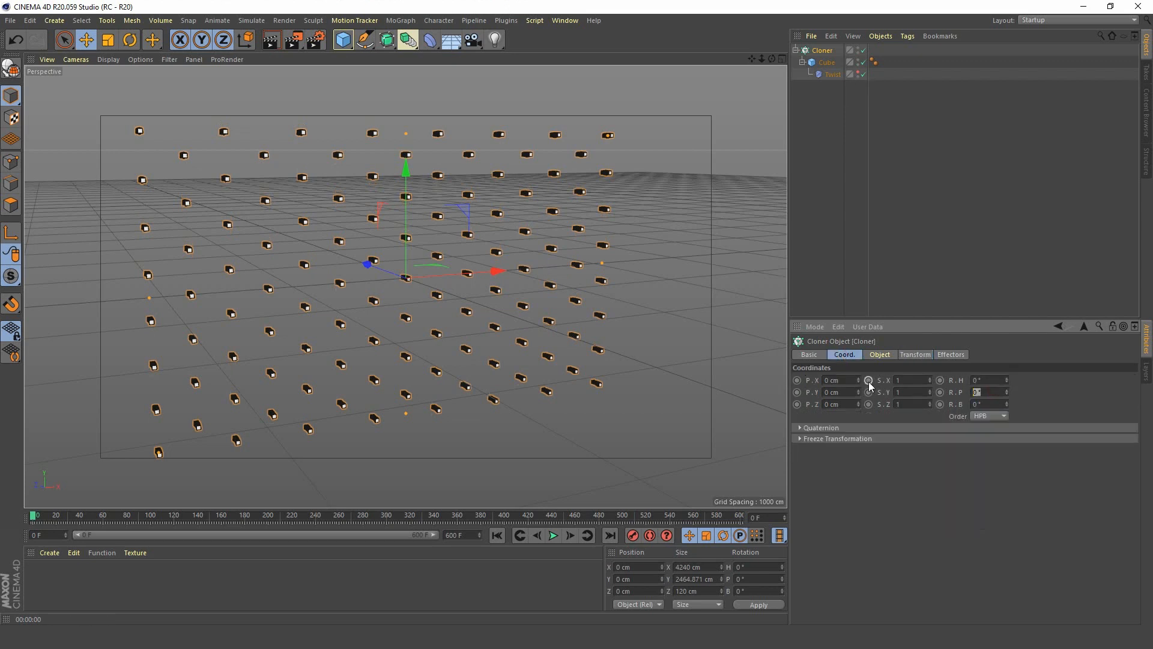
pyautogui.write('-90')
pyautogui.press('Return')
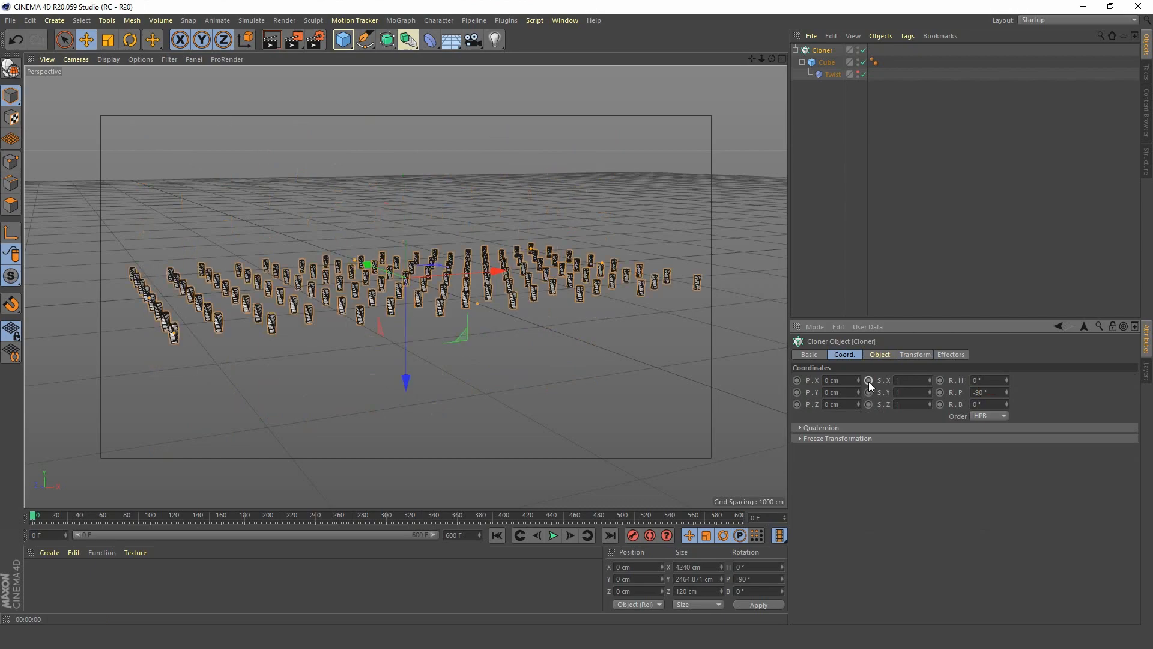
# View the flat array of upright blocks from closer above and play the twist animation.
pyautogui.scroll(5, 449, 248)
pyautogui.keyDown('alt'); pyautogui.moveTo(444, 239); pyautogui.dragTo(419, 318); pyautogui.keyUp('alt')
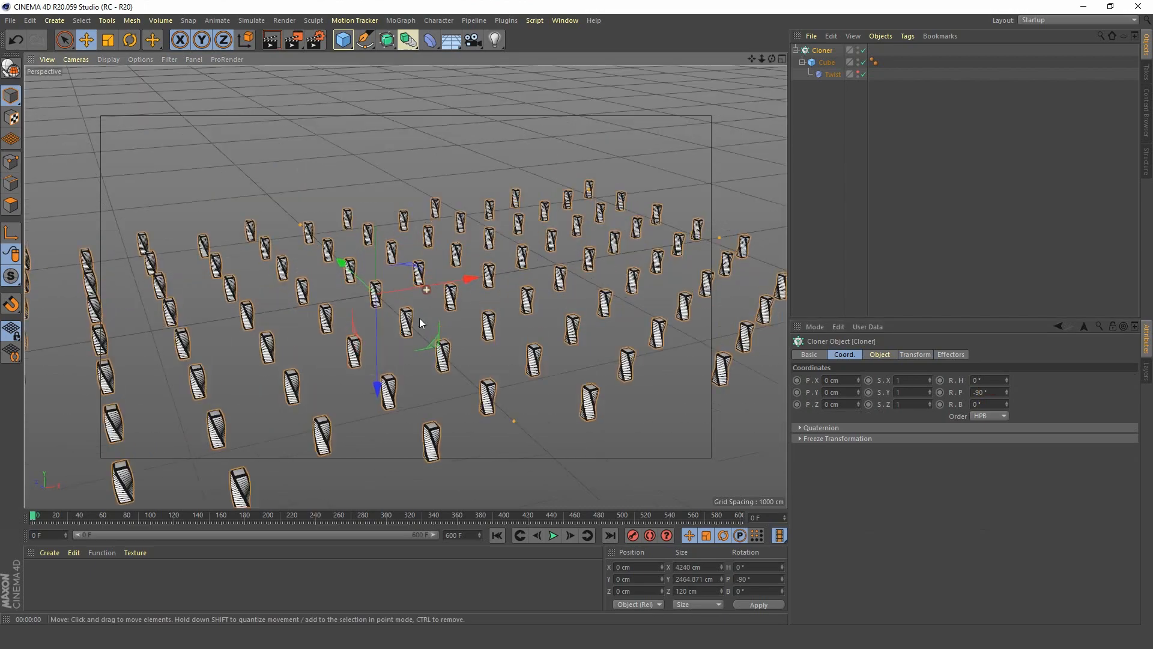
pyautogui.keyDown('alt'); pyautogui.moveTo(417, 318); pyautogui.dragTo(412, 289, button='middle'); pyautogui.keyUp('alt')
pyautogui.keyDown('alt'); pyautogui.moveTo(413, 289); pyautogui.dragTo(434, 240, button='right'); pyautogui.keyUp('alt')
pyautogui.keyDown('alt'); pyautogui.moveTo(416, 297); pyautogui.dragTo(394, 305); pyautogui.keyUp('alt')
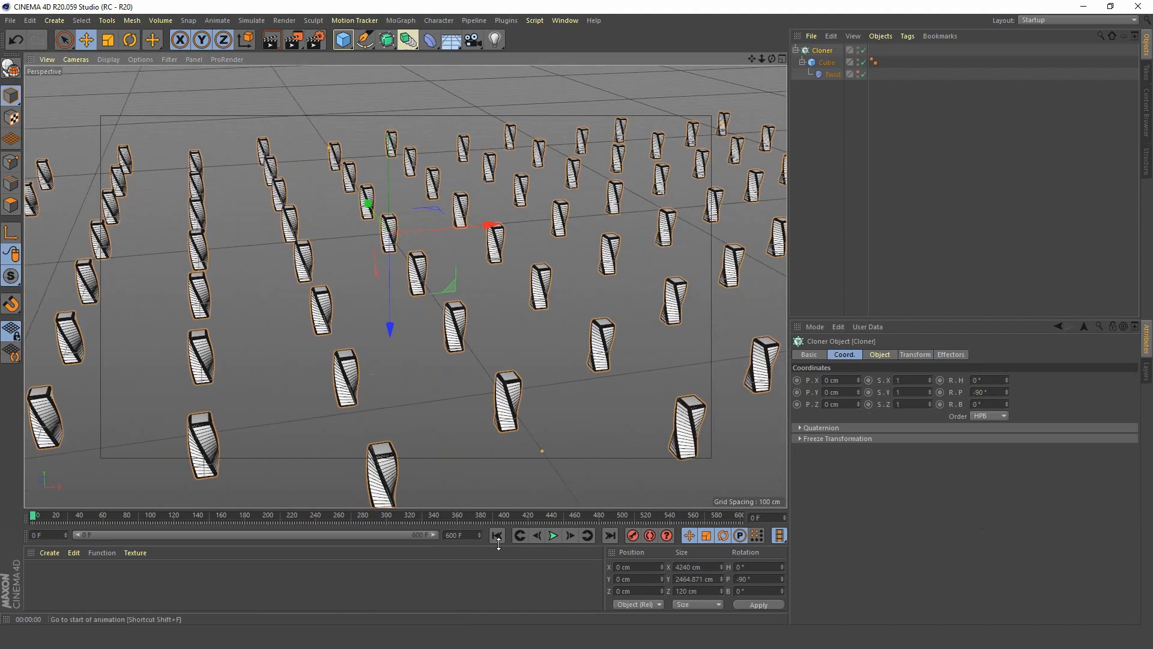
pyautogui.click(553, 536)
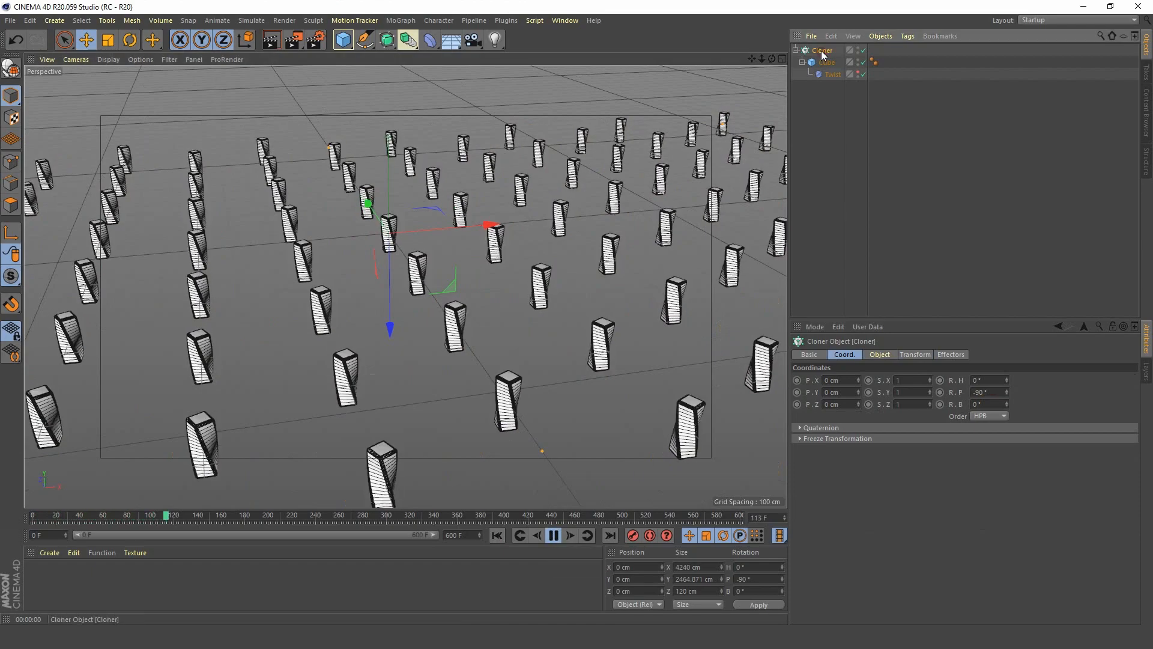
# Change the Cloner's honeycomb array form to Circle.
pyautogui.click(885, 355)
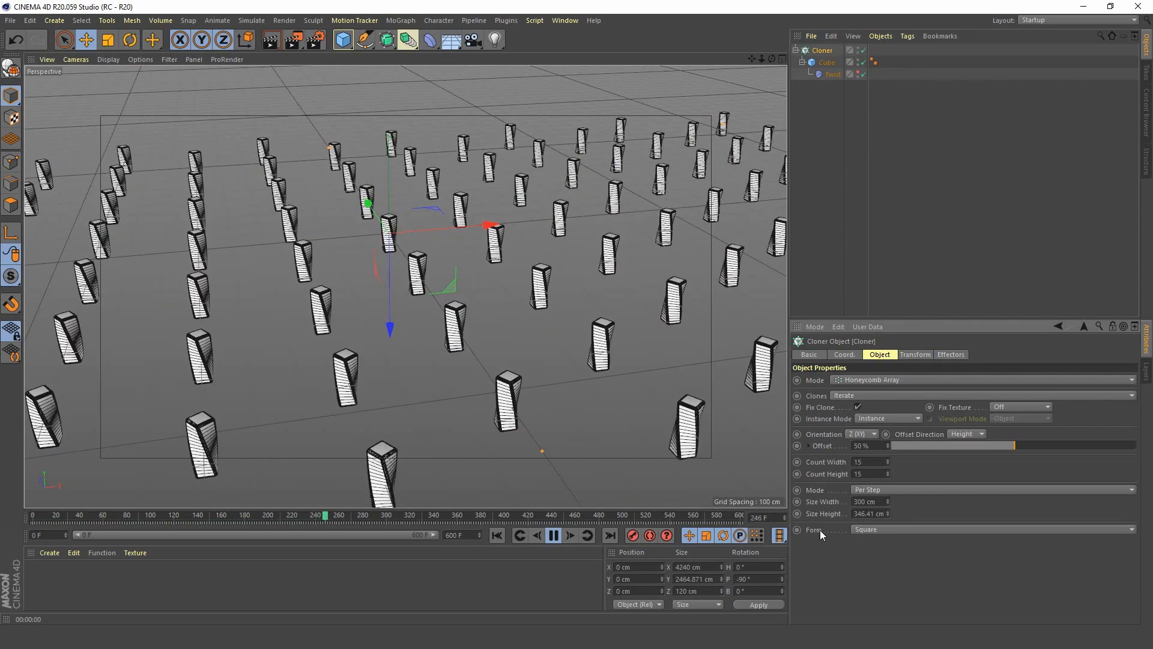
pyautogui.click(879, 529)
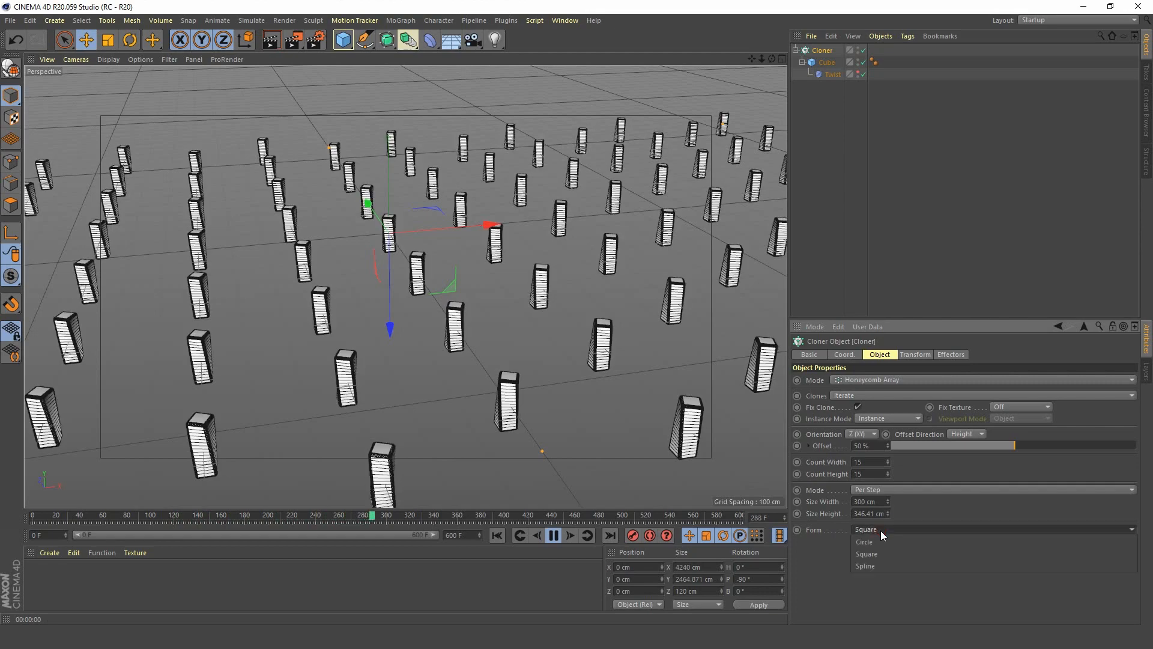
pyautogui.click(878, 542)
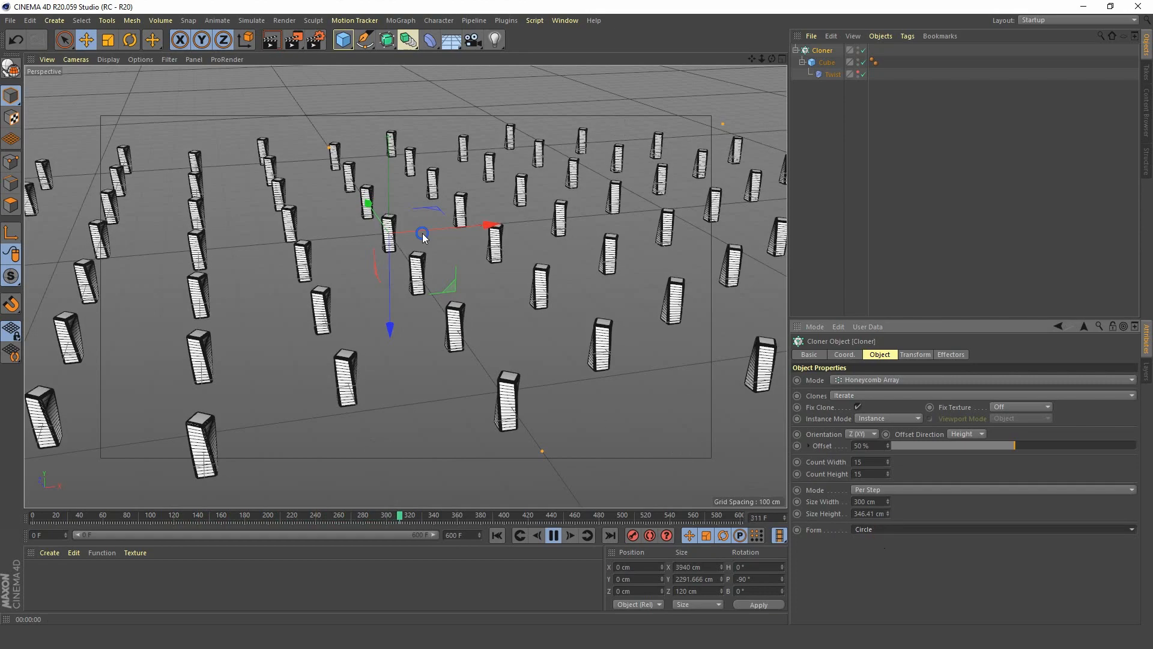
# Set the Cloner's honeycomb spacing to a size width of 90 cm and a size height of 150 cm per step.
pyautogui.scroll(-3, 344, 339)
pyautogui.moveTo(344, 334)
pyautogui.keyDown('alt'); pyautogui.mouseDown(button='right')
pyautogui.moveTo(286, 372)
pyautogui.moveTo(338, 319)
pyautogui.mouseUp(button='right'); pyautogui.keyUp('alt')
pyautogui.keyDown('alt'); pyautogui.moveTo(407, 254); pyautogui.dragTo(406, 286, button='middle'); pyautogui.keyUp('alt')
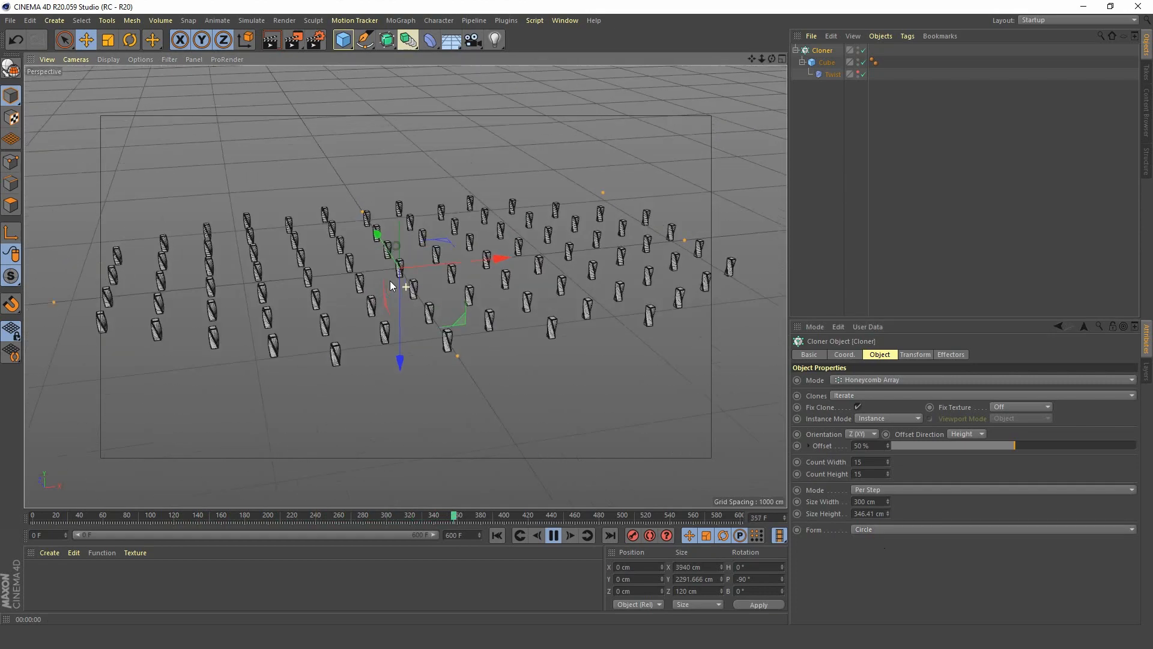
pyautogui.keyDown('alt'); pyautogui.moveTo(405, 285); pyautogui.dragTo(447, 273); pyautogui.keyUp('alt')
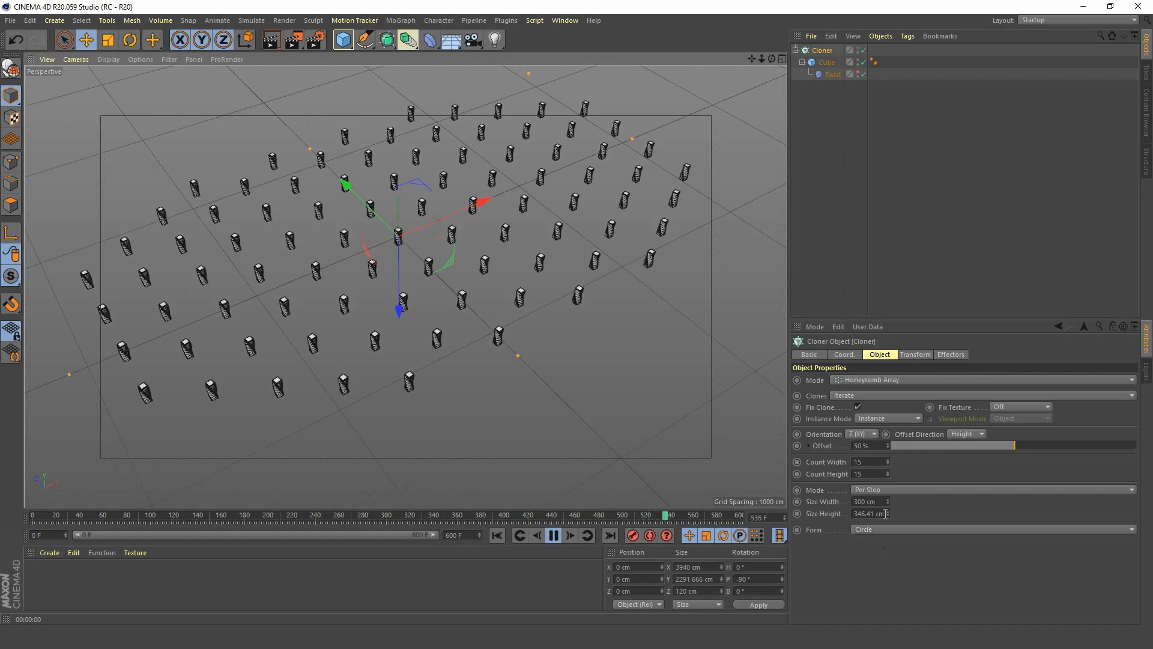
pyautogui.doubleClick(880, 501)
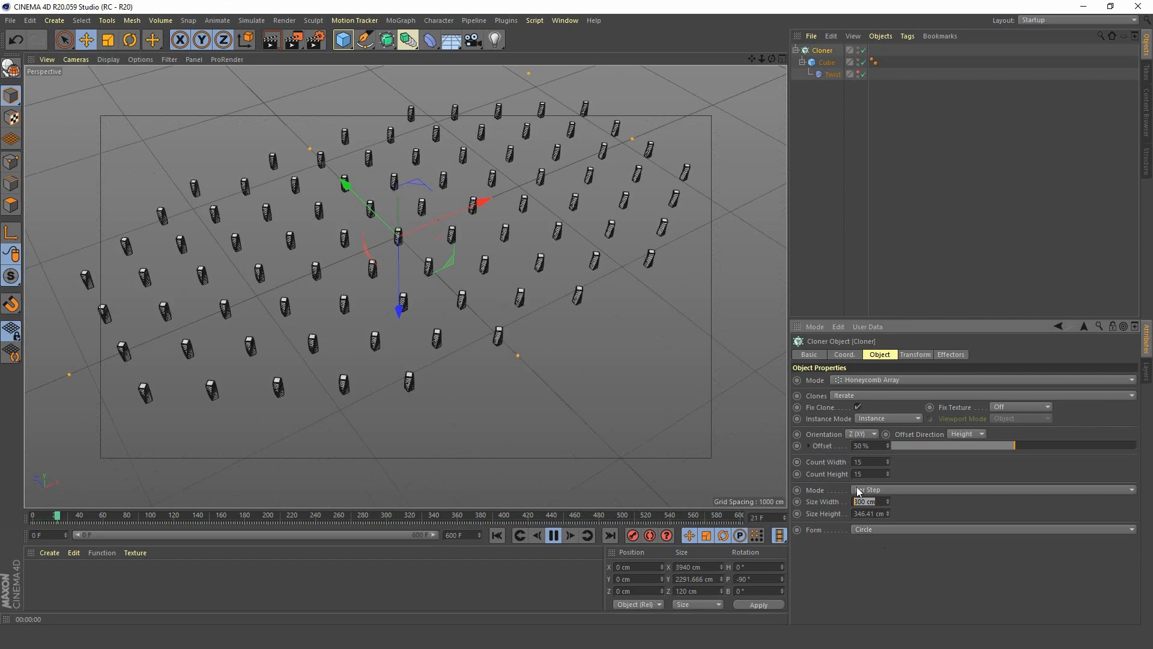
pyautogui.write('9')
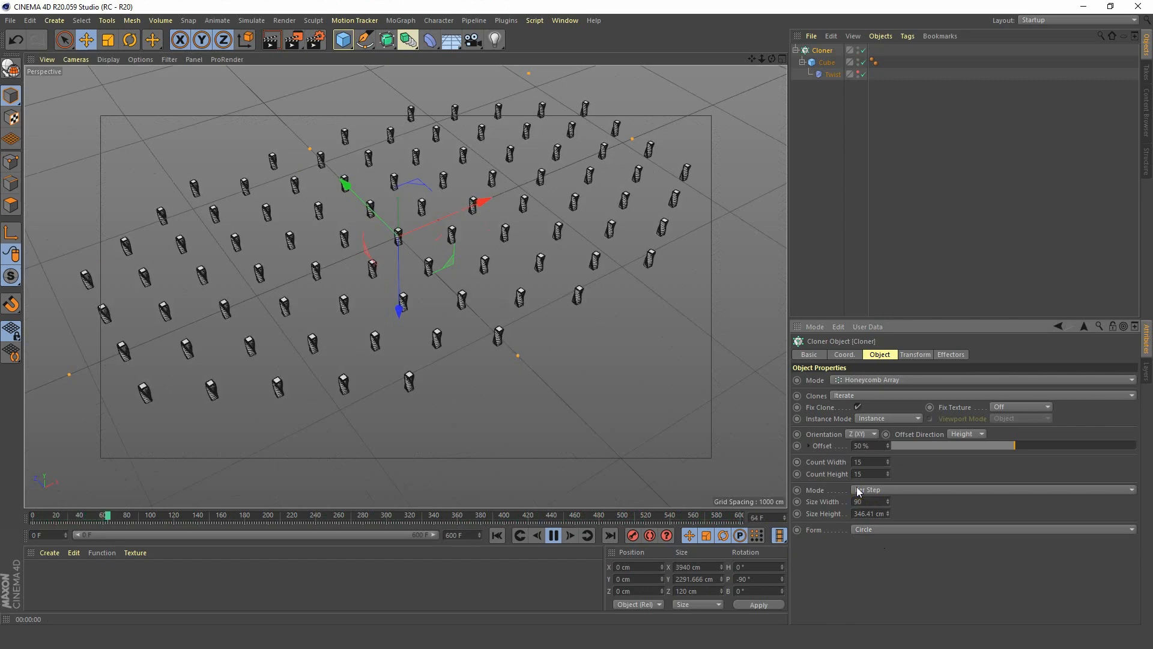
pyautogui.write('0')
pyautogui.press('Tab')
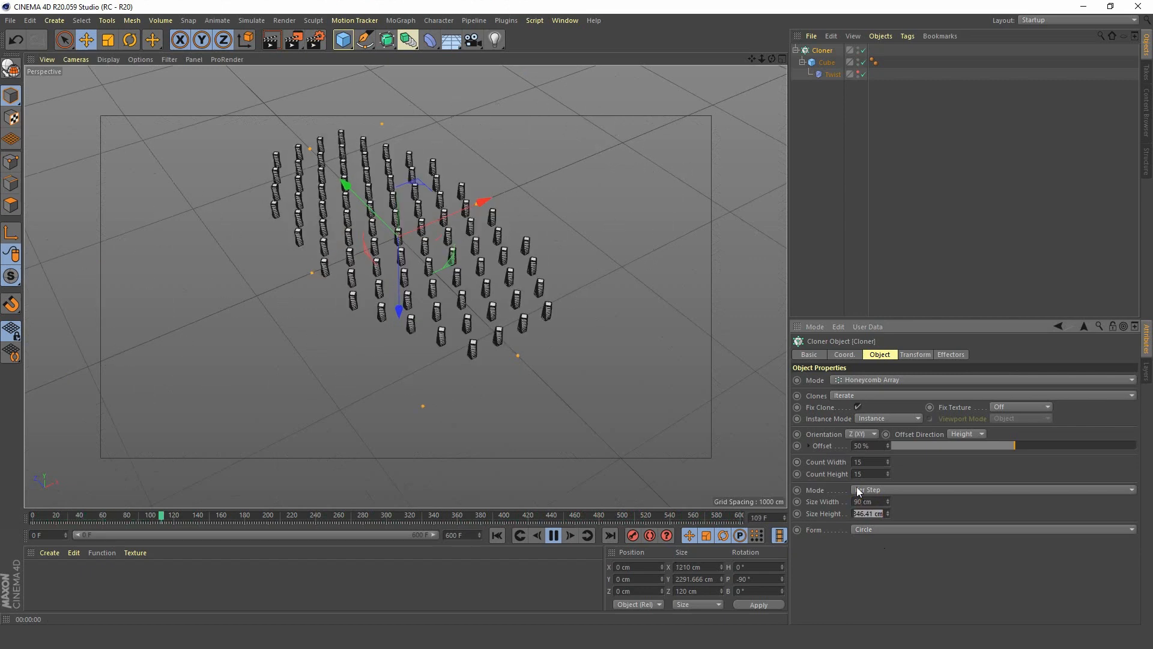
pyautogui.write('150')
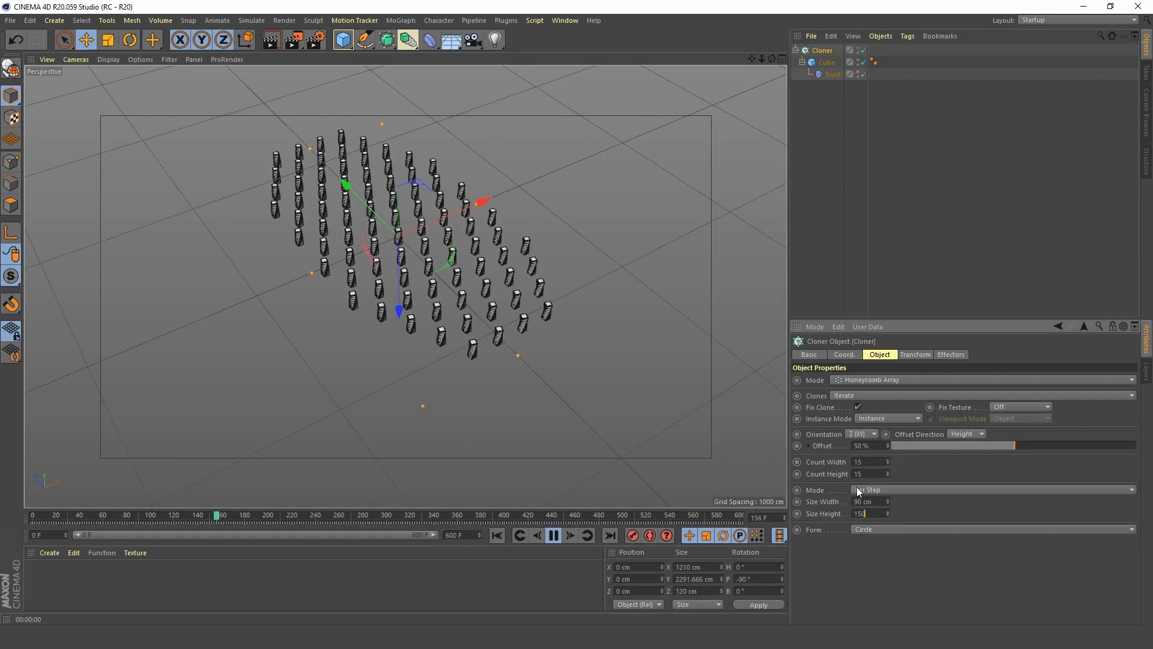
pyautogui.press('Return')
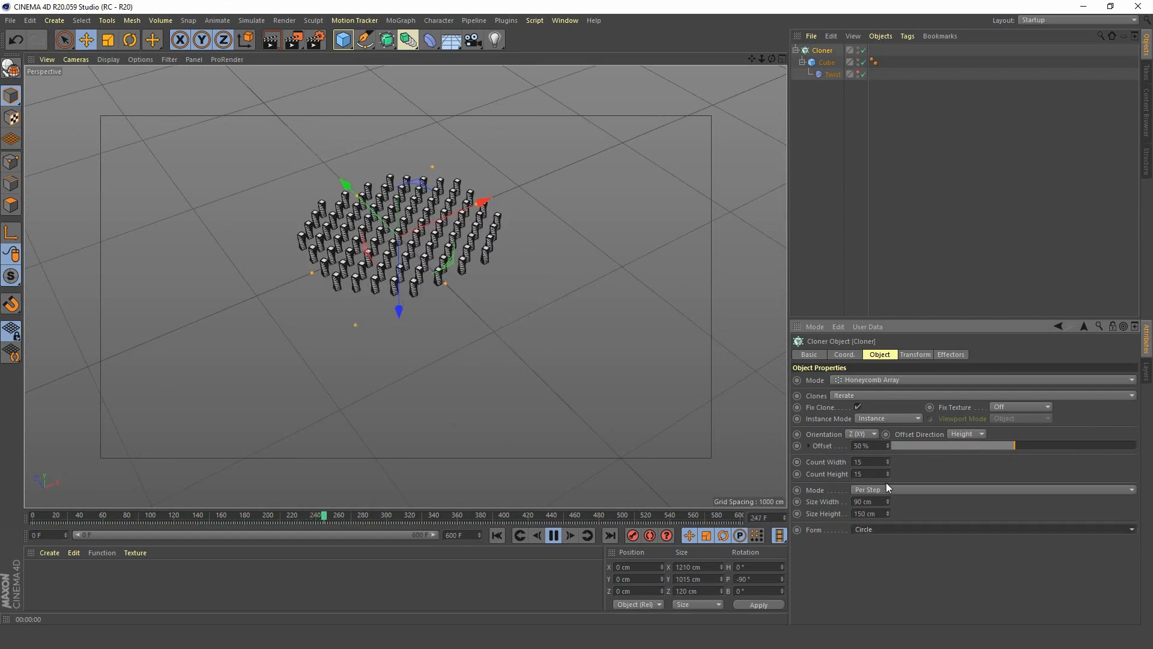
# Fine-tune the honeycomb spacing to a size width of 88 cm and a size height of 156 cm.
pyautogui.click(889, 504)
pyautogui.click(889, 503)
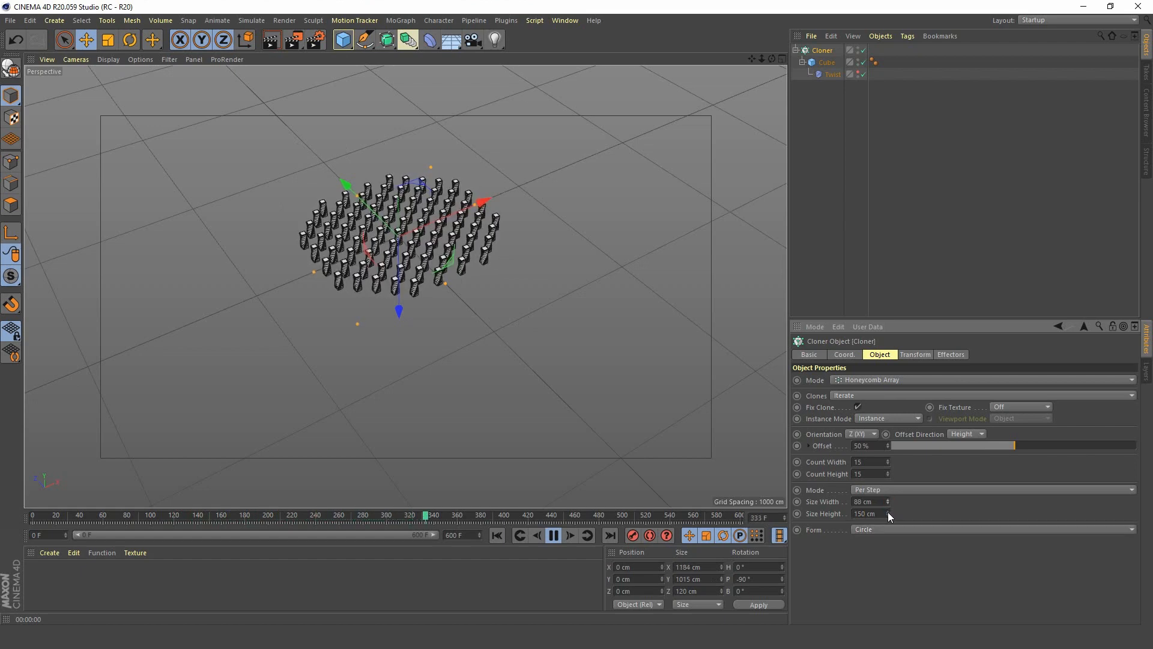
pyautogui.click(888, 512)
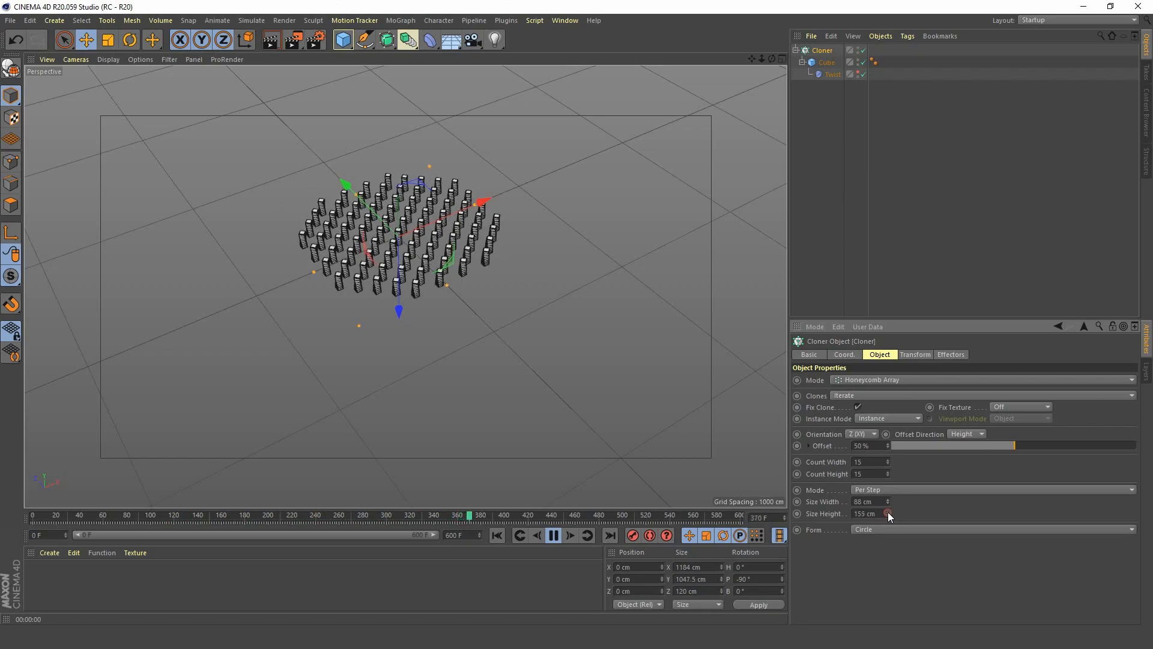
pyautogui.click(888, 511)
pyautogui.scroll(5, 463, 148)
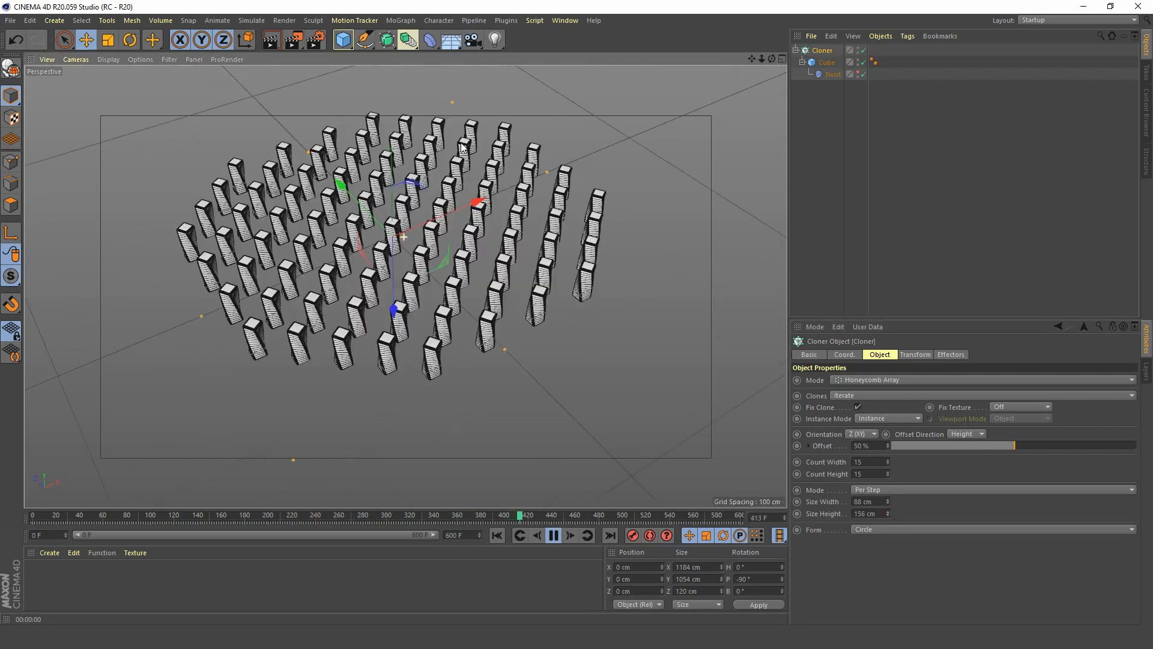
pyautogui.moveTo(463, 147)
pyautogui.keyDown('alt'); pyautogui.mouseDown()
pyautogui.moveTo(278, 206)
pyautogui.moveTo(293, 283)
pyautogui.moveTo(395, 269)
pyautogui.mouseUp(); pyautogui.keyUp('alt')
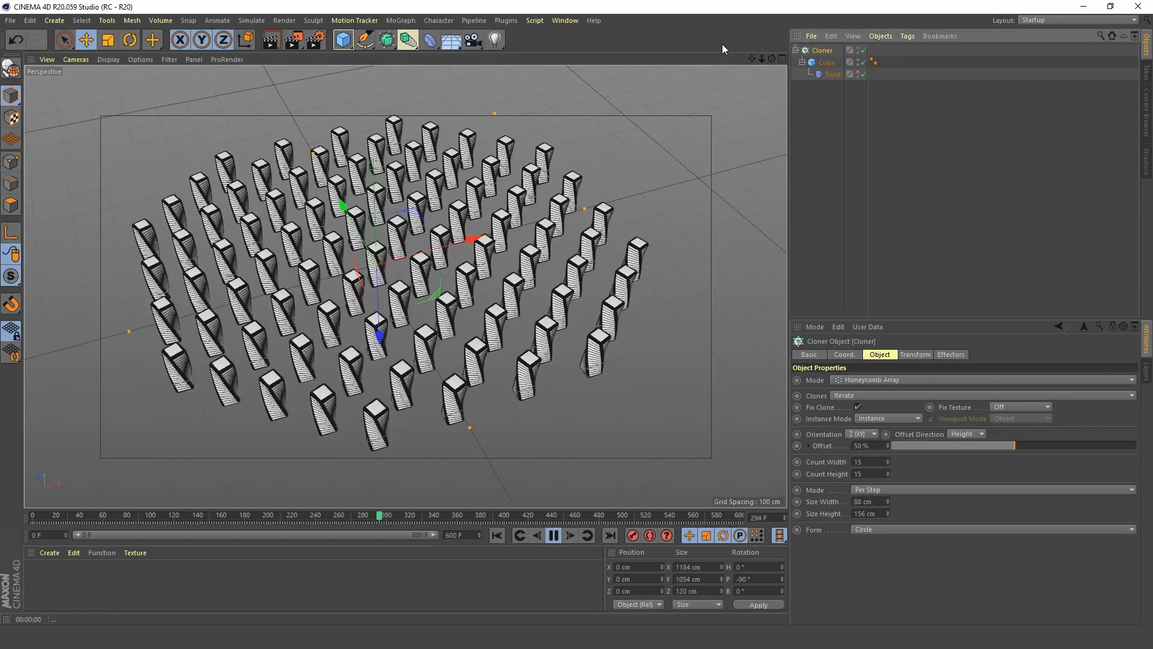
# Add a Random effector to the Cloner and disable its Position transform.
pyautogui.click(401, 20)
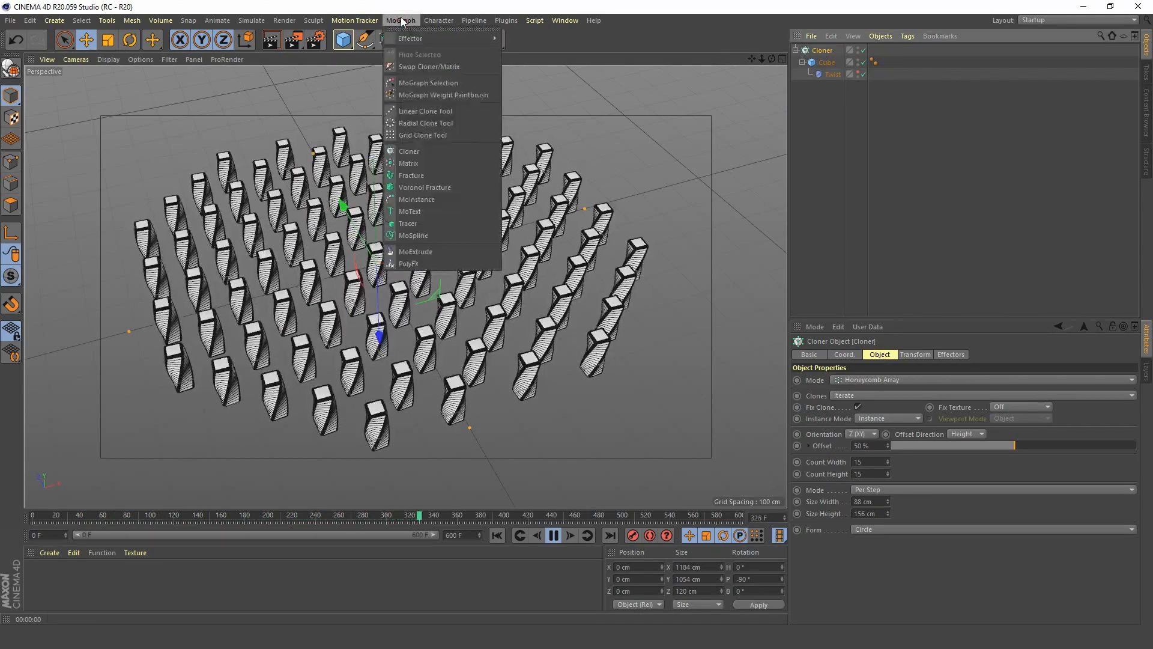
pyautogui.moveTo(410, 39)
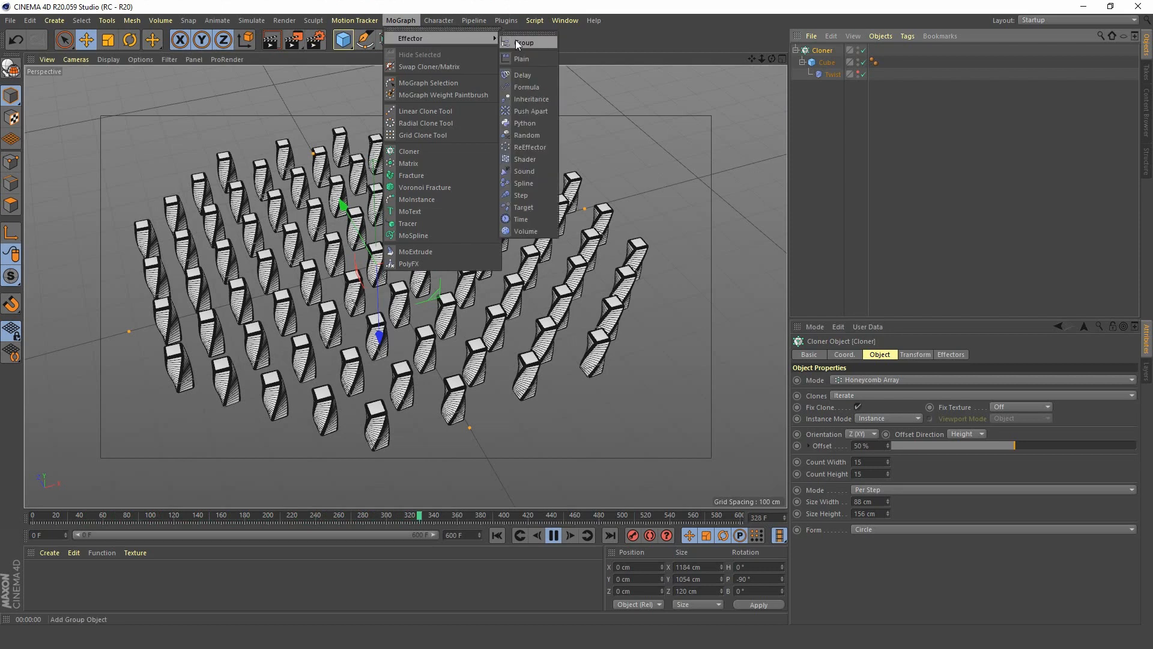
pyautogui.click(533, 133)
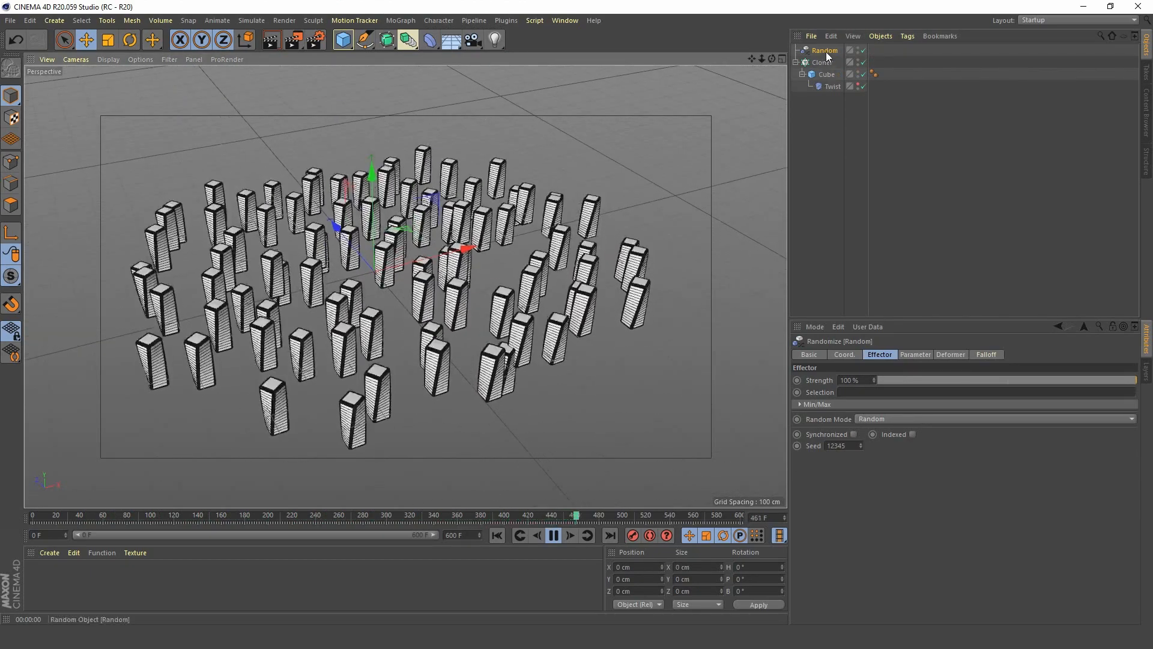
pyautogui.click(918, 353)
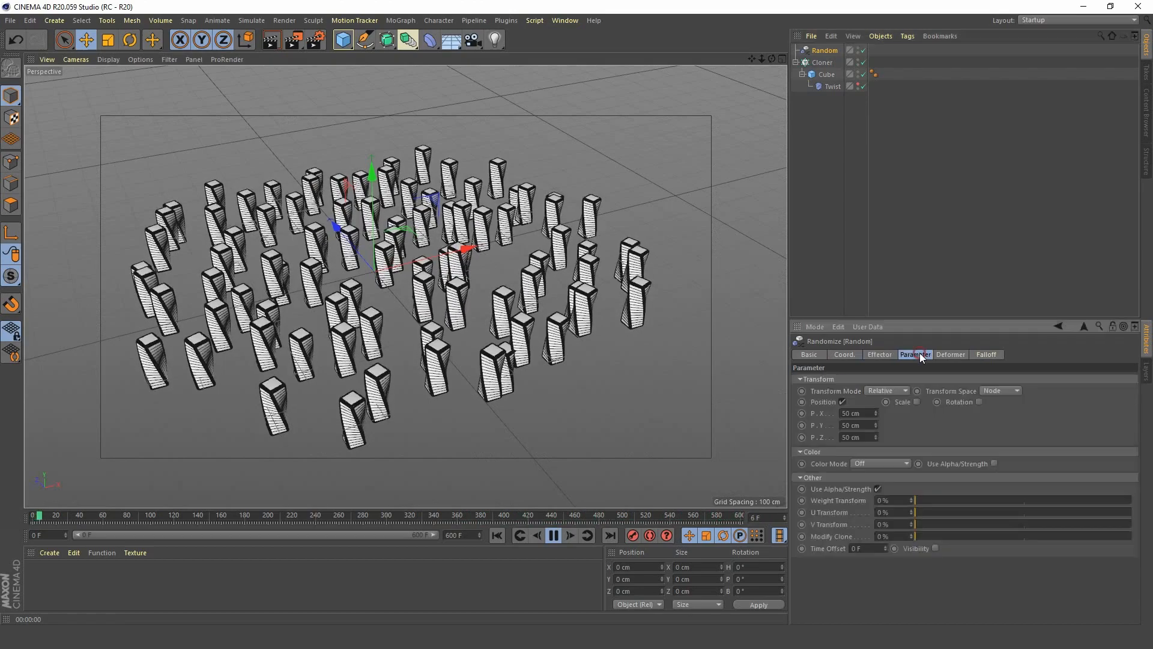
pyautogui.click(842, 401)
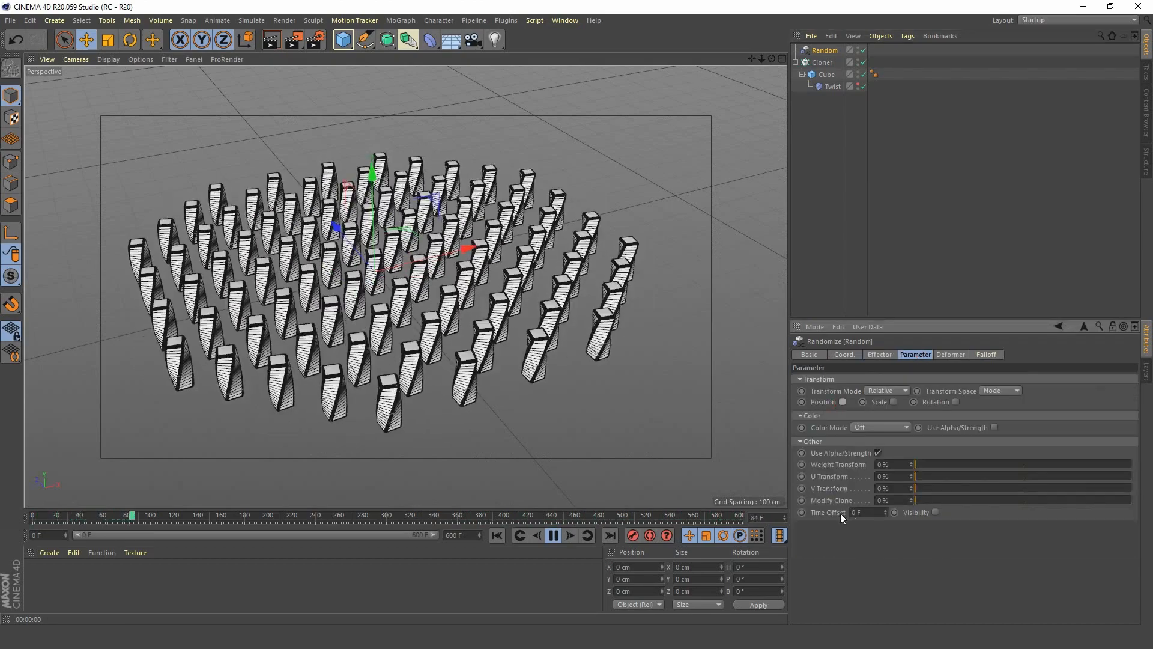
# Set the Random effector's time offset to 30 F, preview the animation, and return to the first frame.
pyautogui.moveTo(871, 512); pyautogui.dragTo(784, 508)
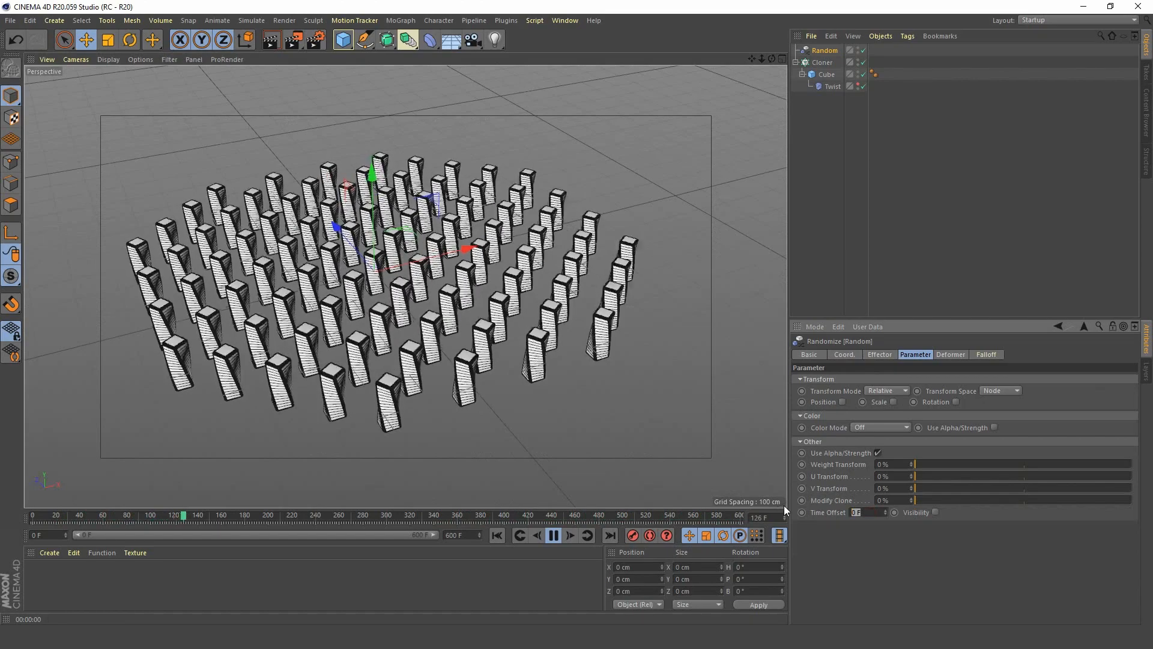
pyautogui.click(552, 536)
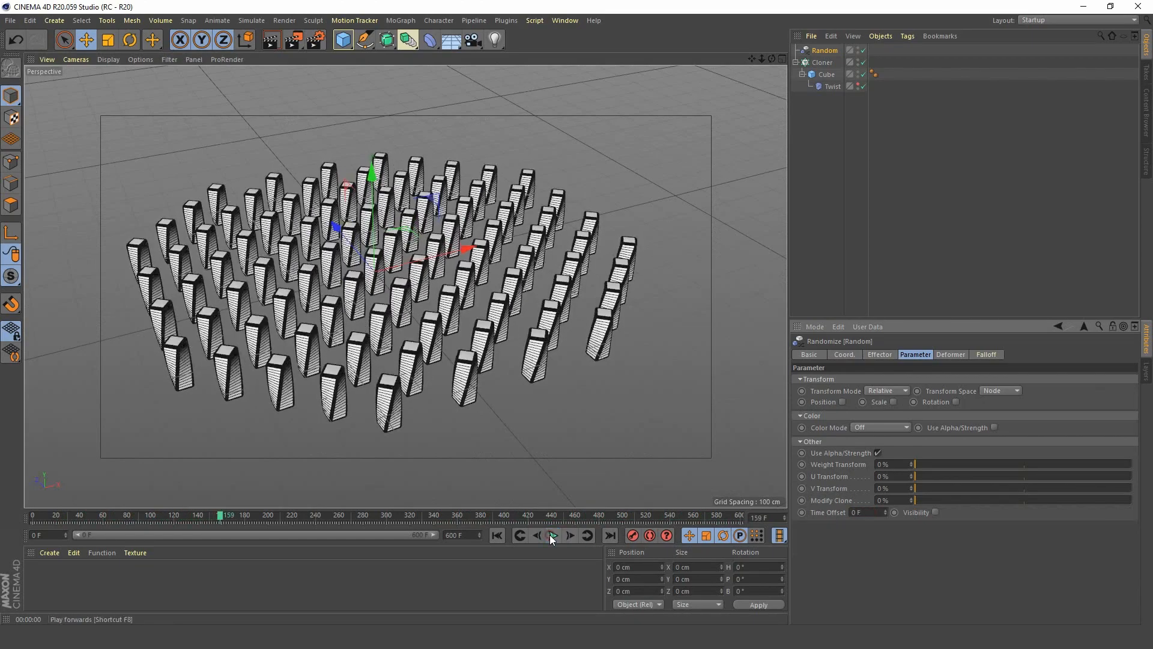
pyautogui.click(498, 535)
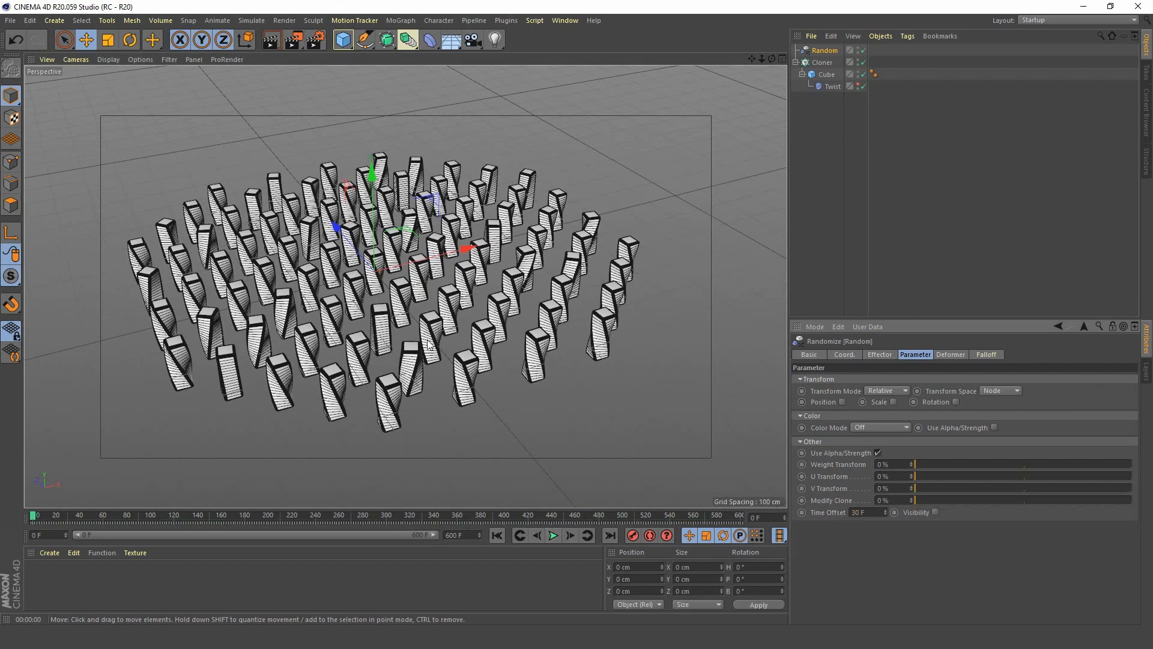
pyautogui.click(557, 538)
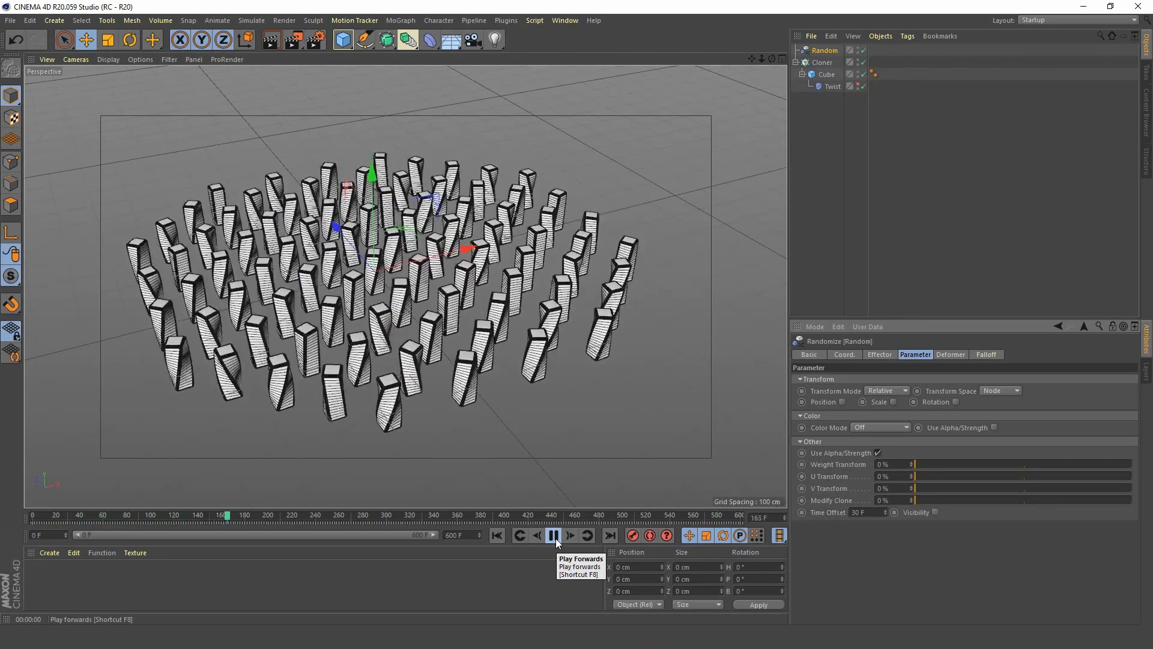
pyautogui.click(556, 538)
pyautogui.click(496, 536)
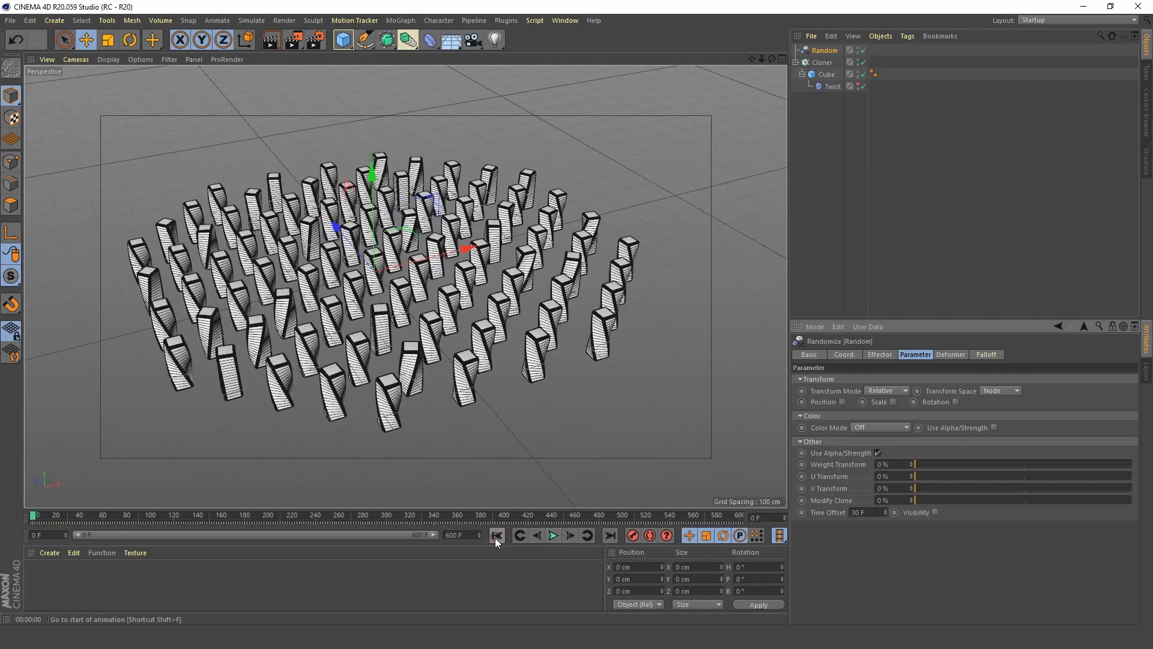
# Hide the Cloner and duplicate its Cube with the Twist to the top level of the object hierarchy.
pyautogui.click(858, 63)
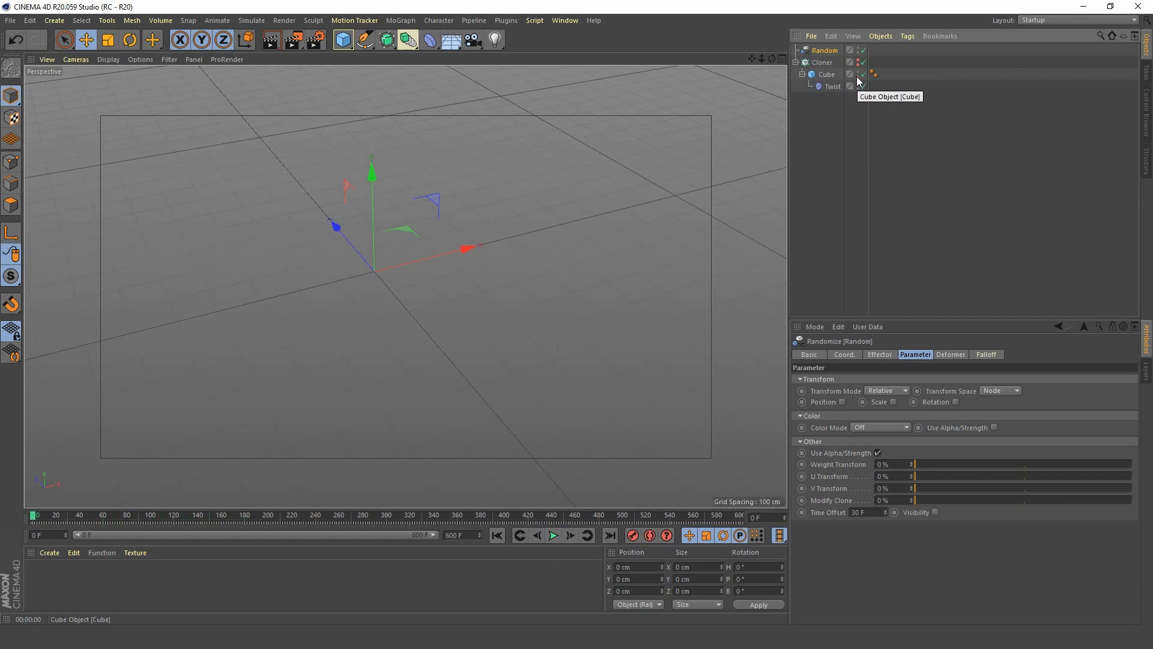
pyautogui.click(828, 74)
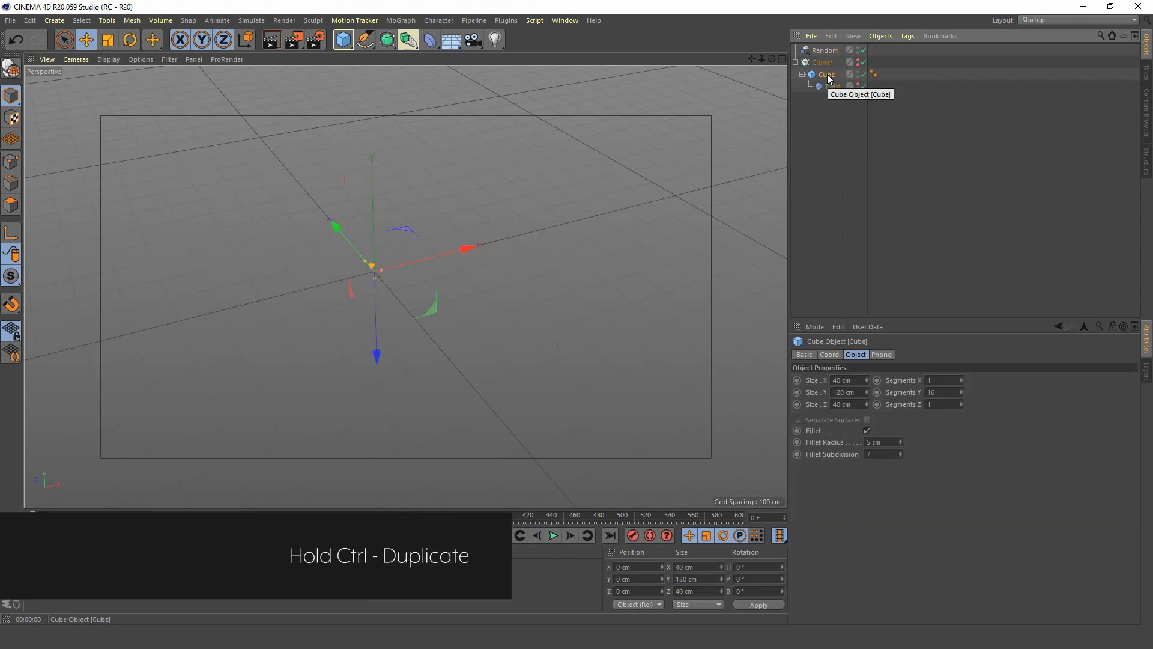
pyautogui.keyDown('ctrl'); pyautogui.moveTo(830, 120); pyautogui.dragTo(831, 121); pyautogui.keyUp('ctrl')
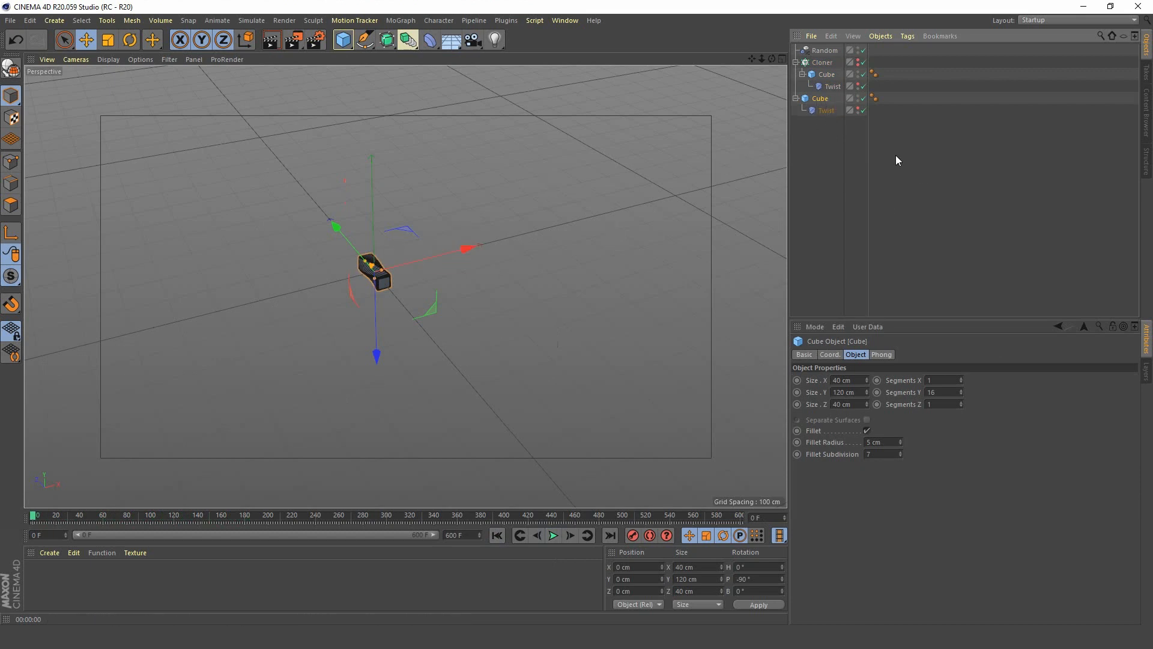
# Delete the duplicate Cube's Twist deformer and set the cube's pitch rotation to 0° so it stands upright.
pyautogui.click(827, 111)
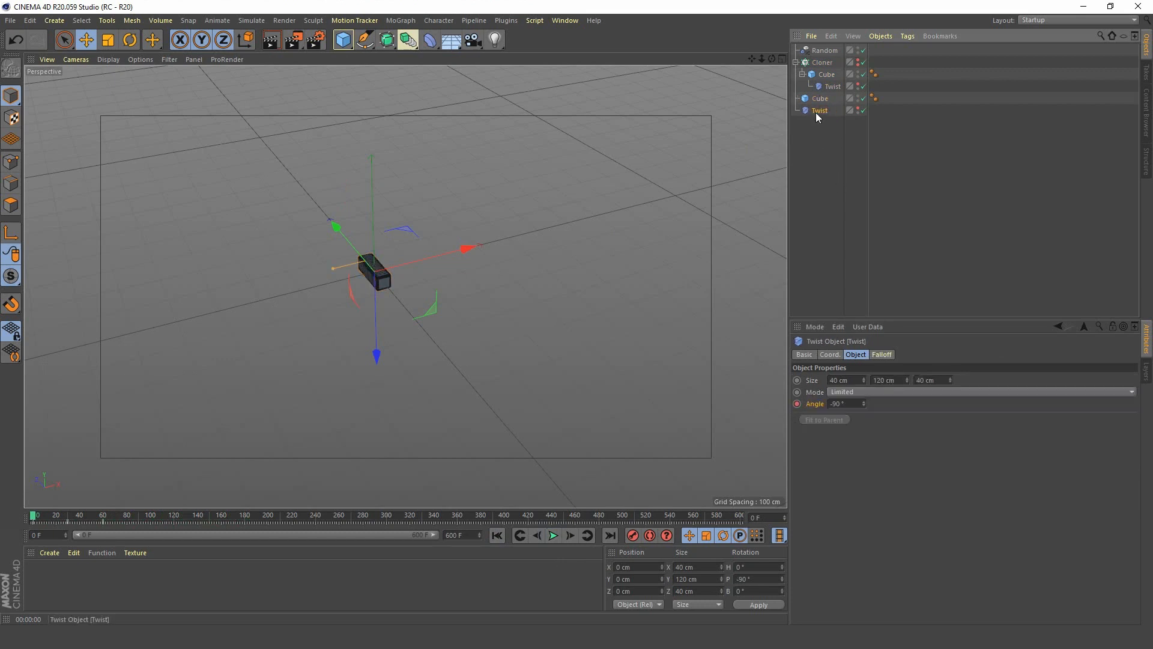
pyautogui.press('Delete')
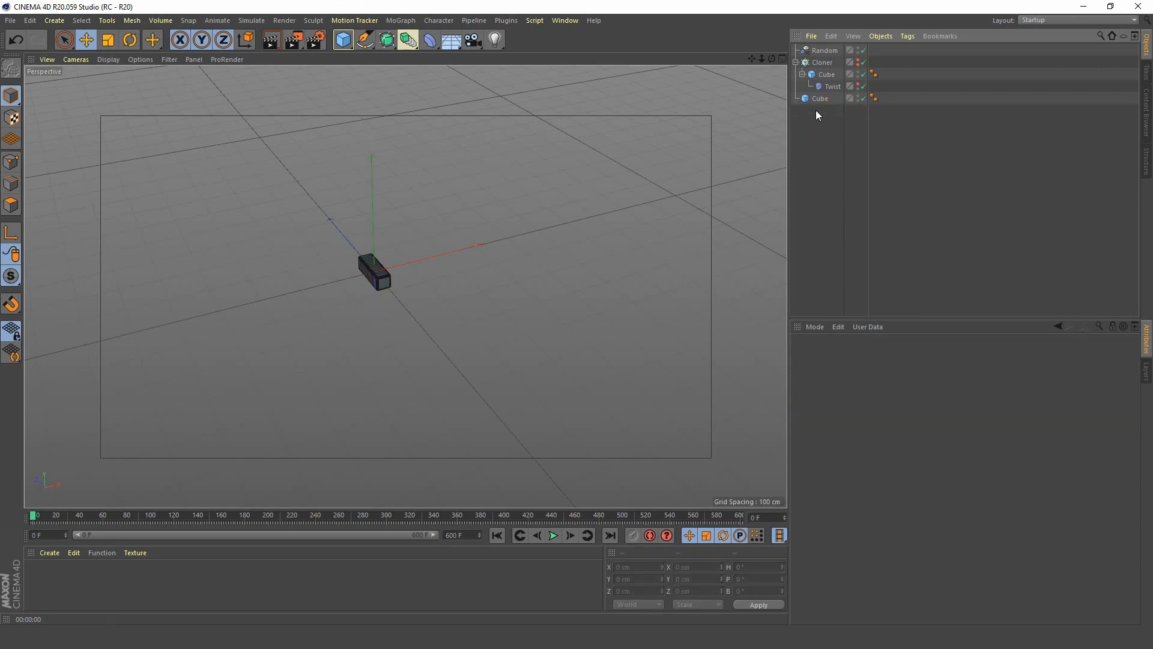
pyautogui.click(820, 99)
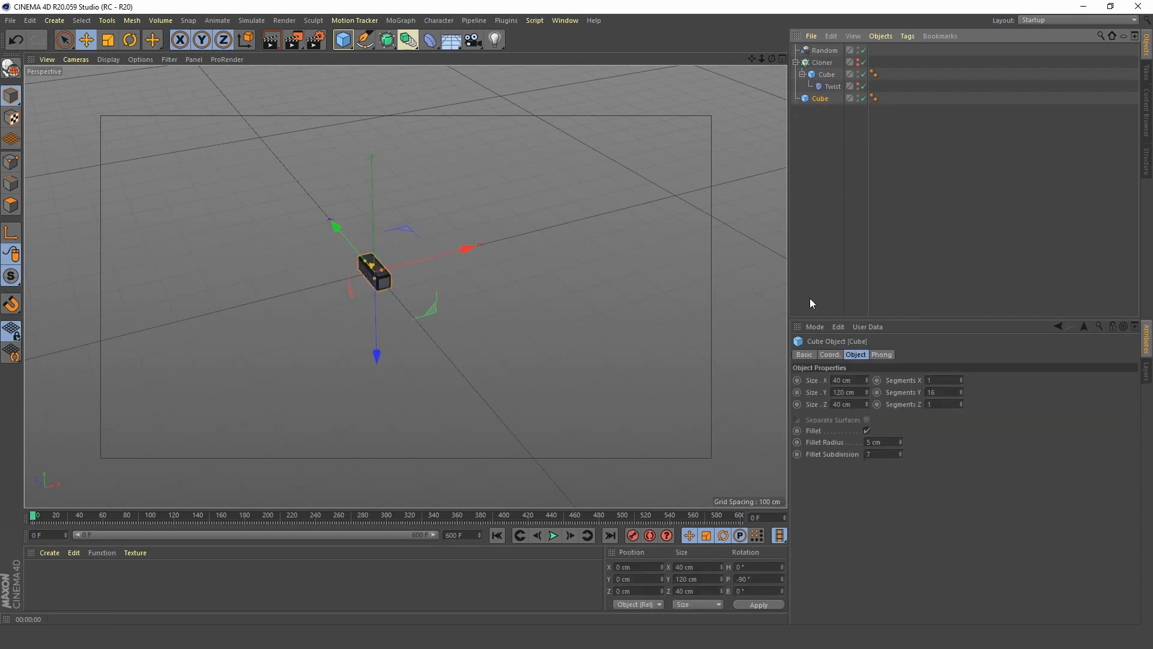
pyautogui.click(830, 354)
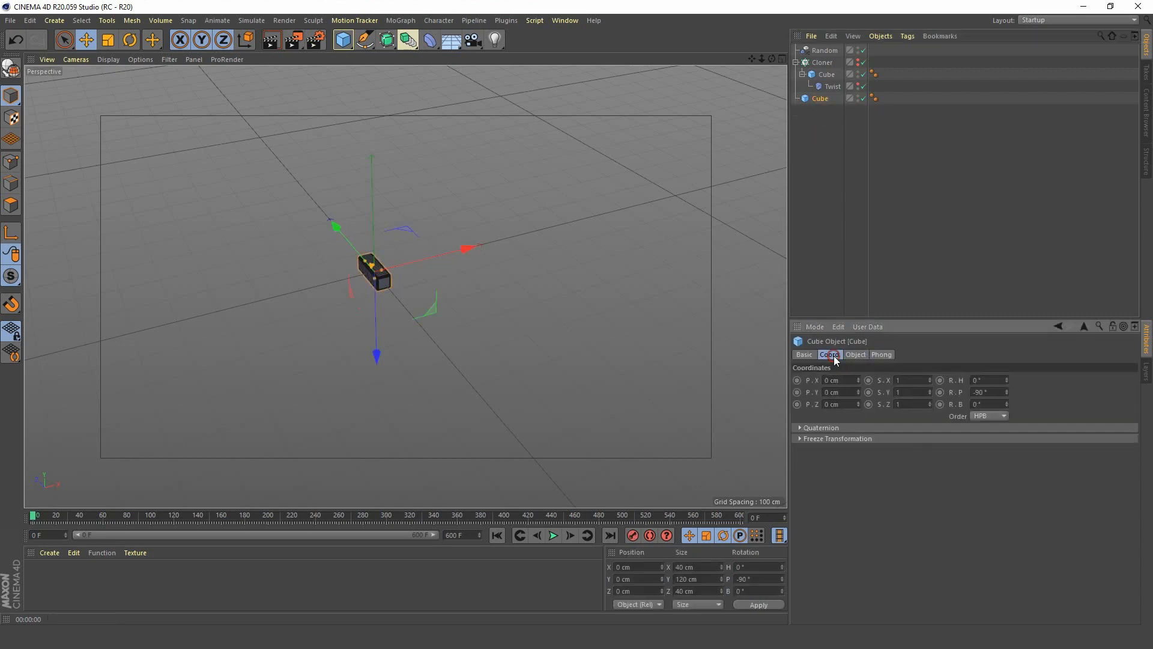
pyautogui.click(990, 391)
pyautogui.write('0')
pyautogui.press('Return')
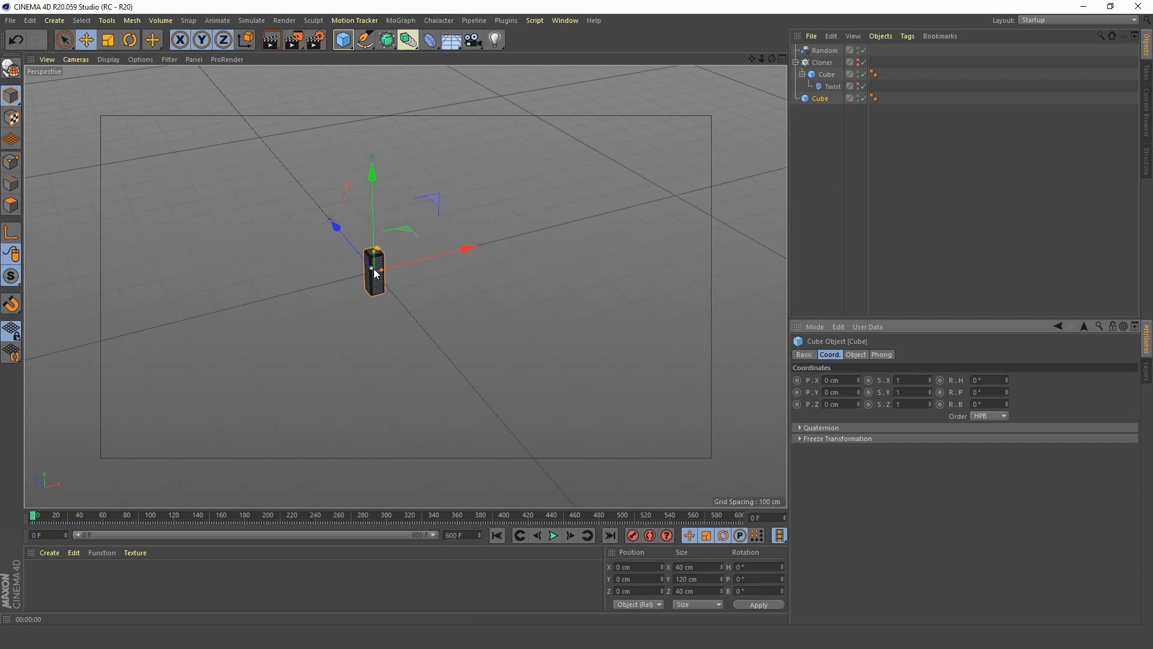
# Add a Bend deformer as a child of the duplicate Cube and fit it to its parent.
pyautogui.press('s')
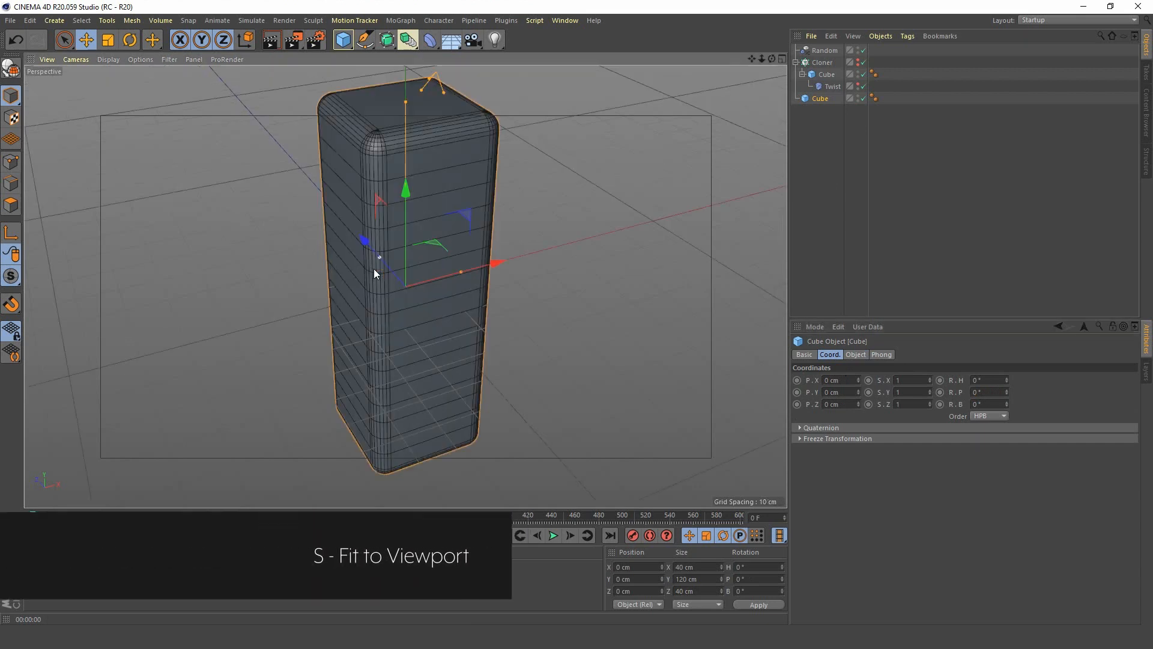
pyautogui.scroll(-6, 428, 257)
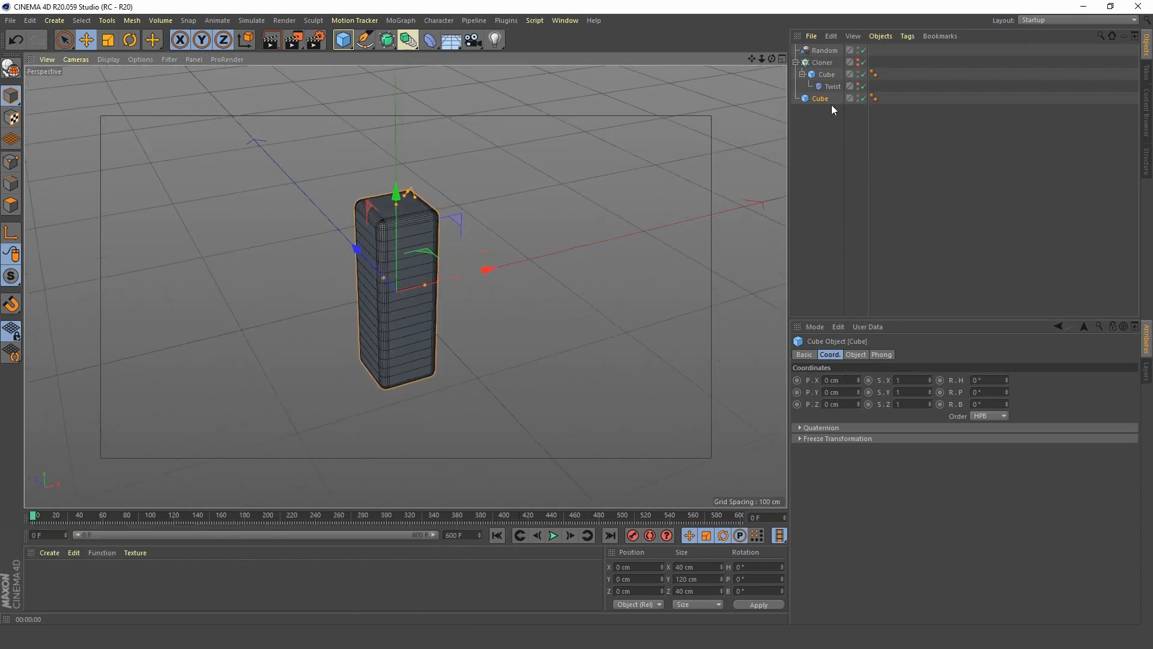
pyautogui.click(429, 42)
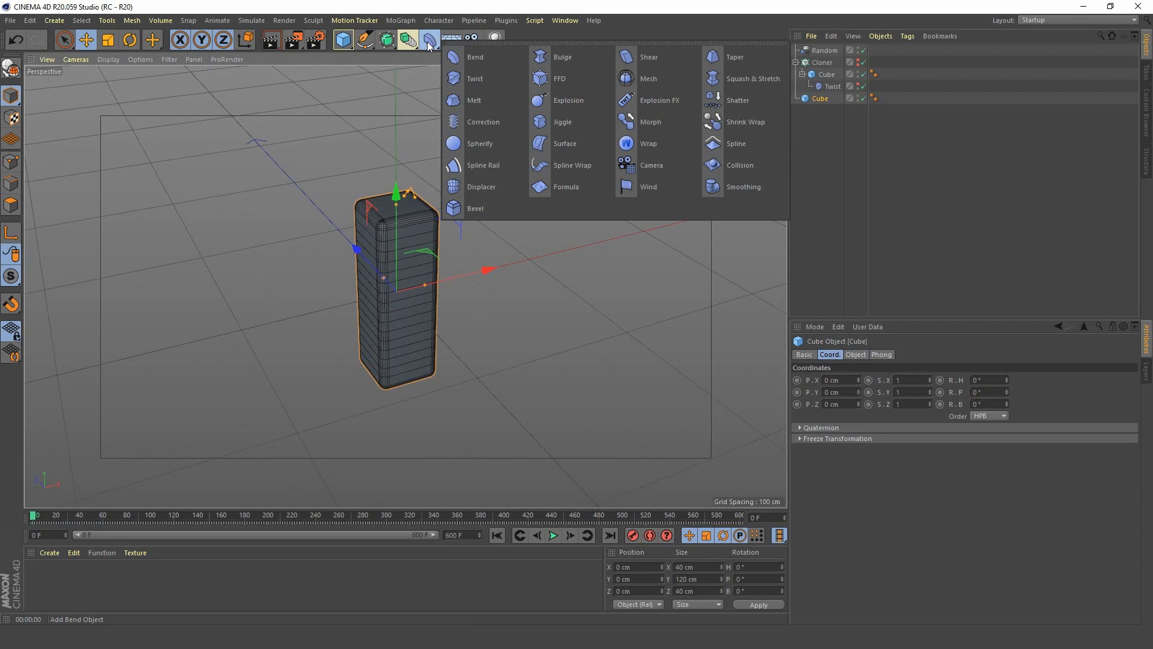
pyautogui.click(488, 56)
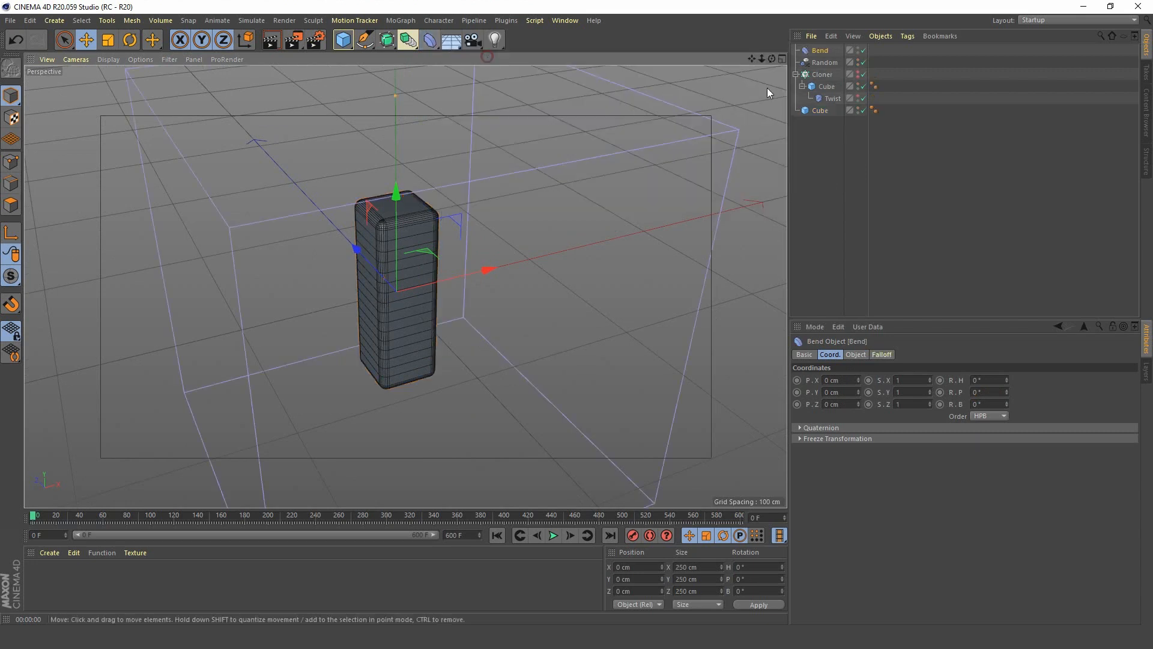
pyautogui.moveTo(826, 53); pyautogui.dragTo(832, 123)
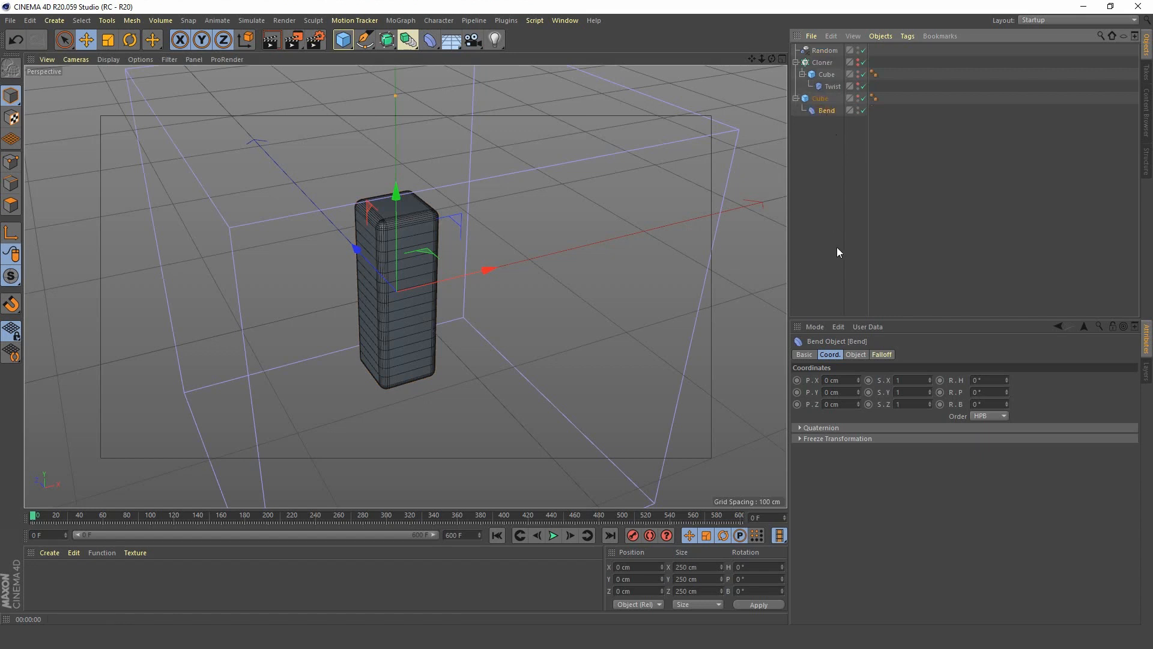
pyautogui.click(863, 354)
pyautogui.click(839, 443)
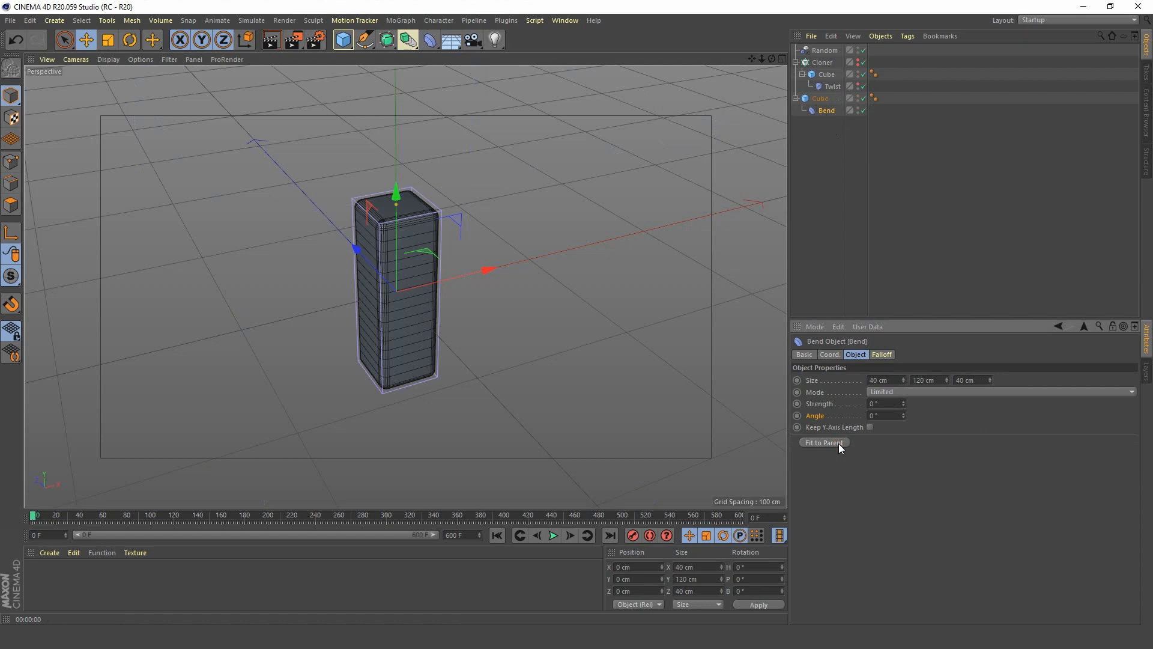
# Keyframe the Bend deformer's strength at 30° on frame 0 and -30° on frame 30.
pyautogui.moveTo(904, 405)
pyautogui.mouseDown()
pyautogui.moveTo(949, 405)
pyautogui.moveTo(859, 404)
pyautogui.moveTo(920, 405)
pyautogui.mouseUp()
pyautogui.write('30')
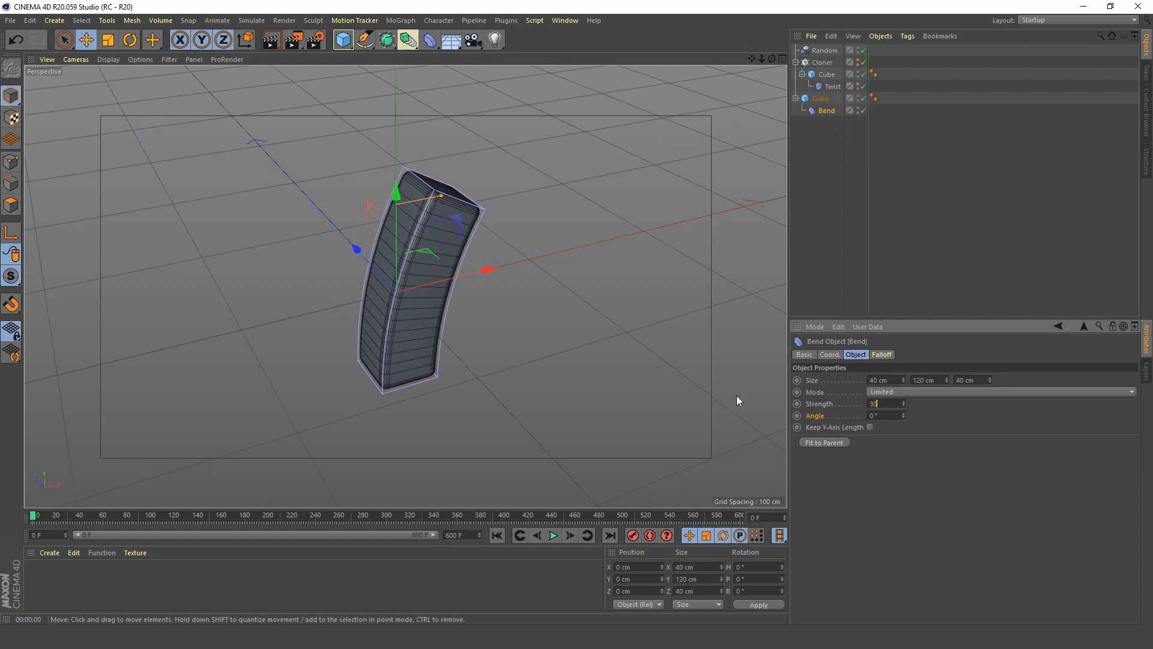
pyautogui.press('Return')
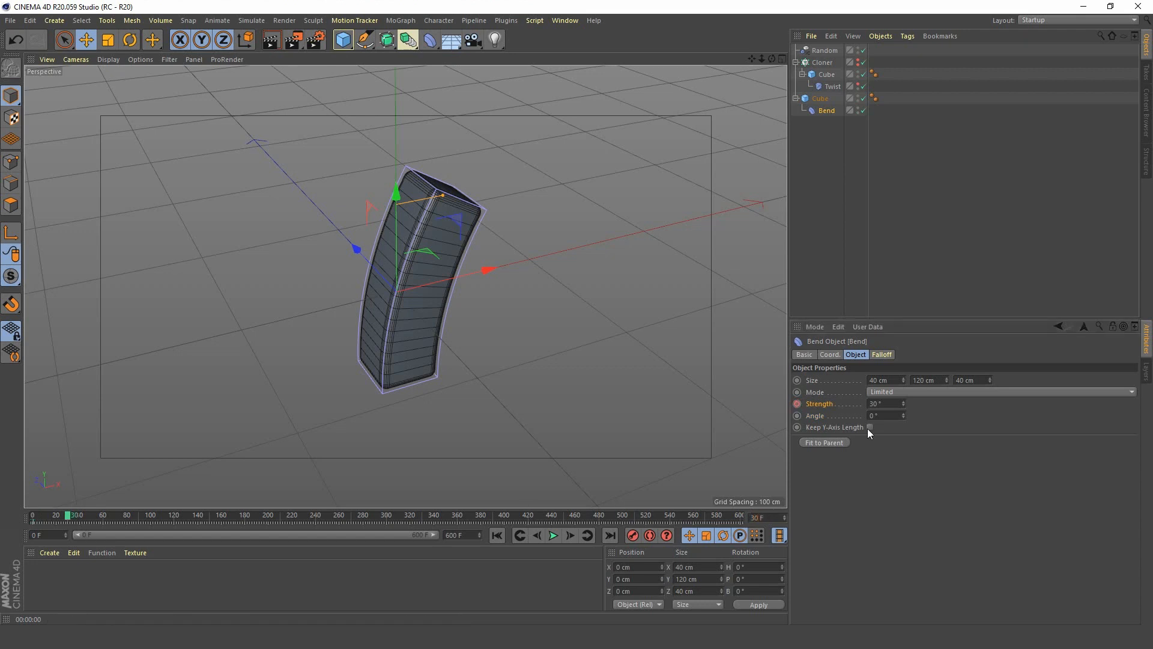
pyautogui.click(869, 404)
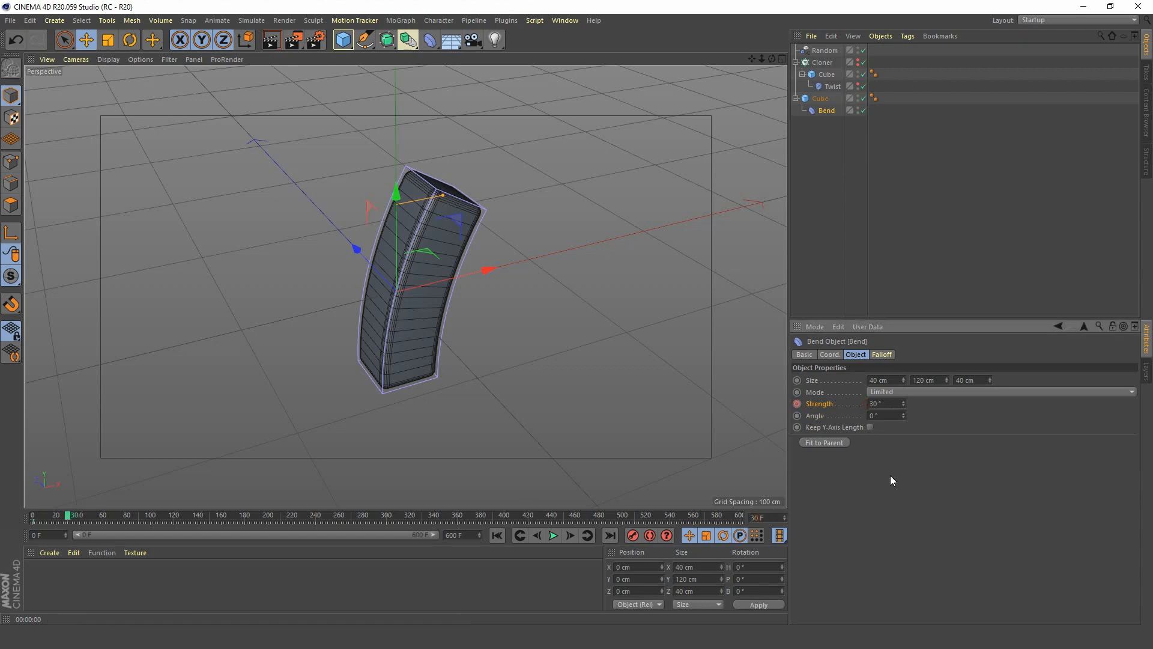
pyautogui.write('-')
pyautogui.press('Return')
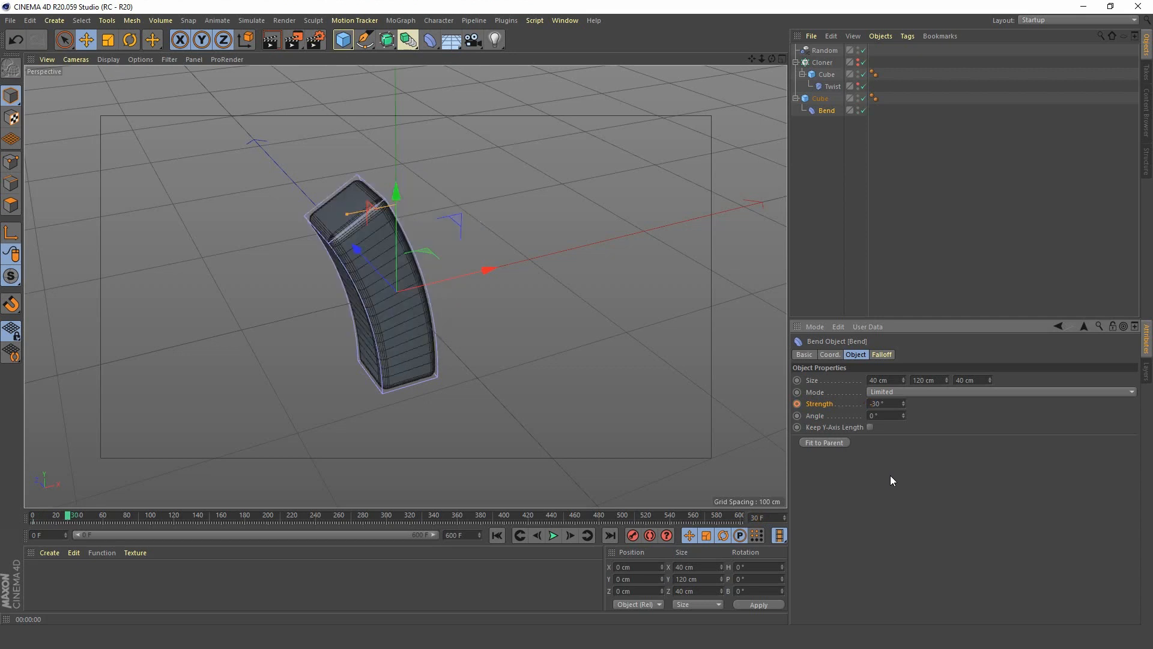
pyautogui.click(797, 403)
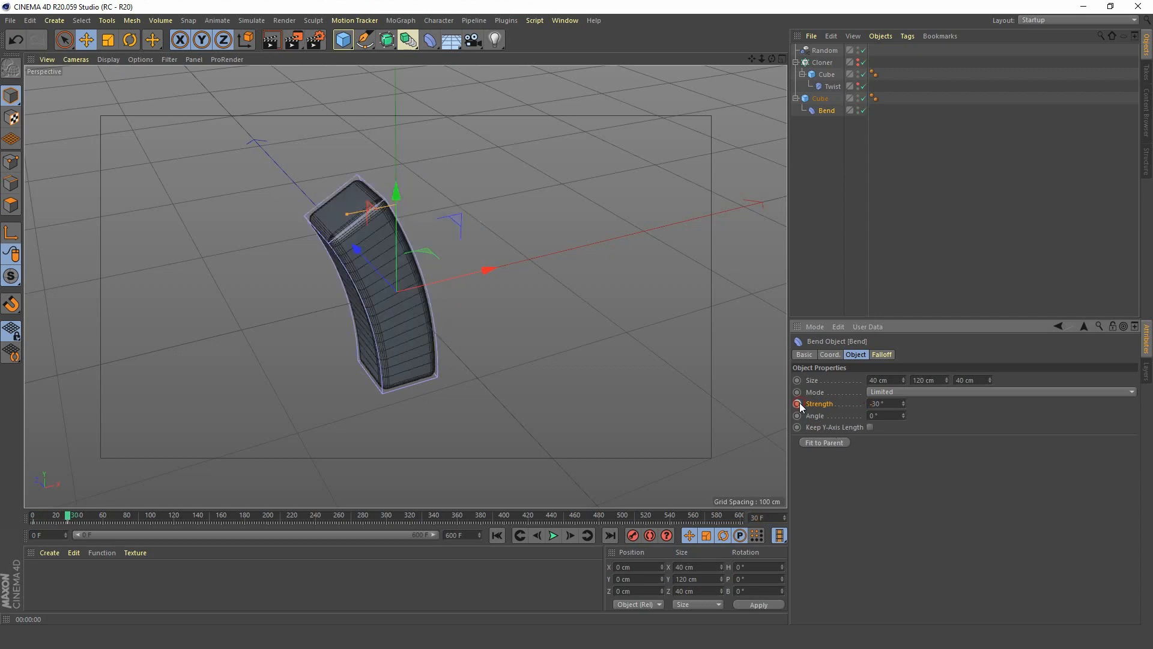
# Keyframe the Bend strength back at 30° on frame 60 and play the animation.
pyautogui.click(768, 518)
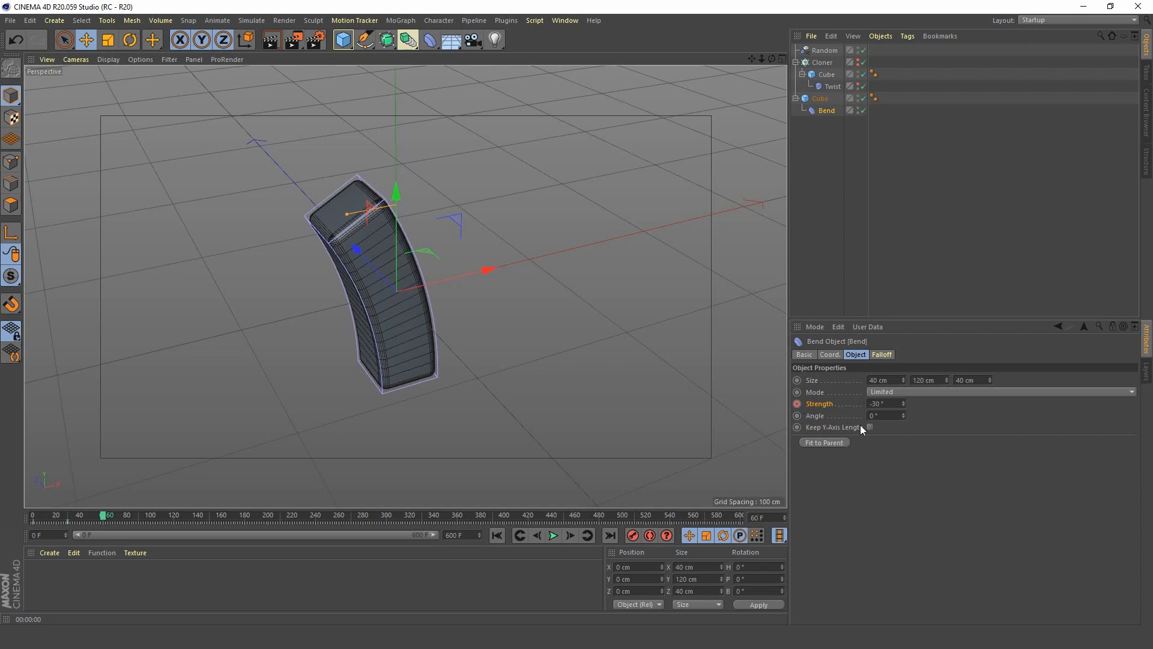
pyautogui.click(874, 405)
pyautogui.press('BackSpace')
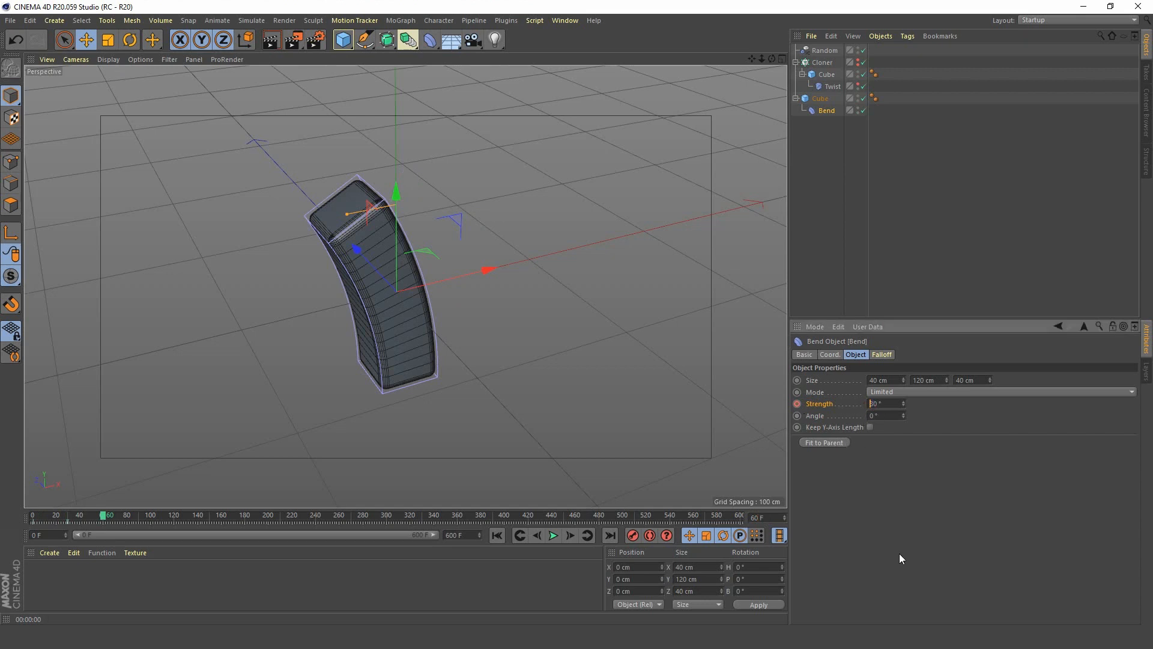
pyautogui.press('Return')
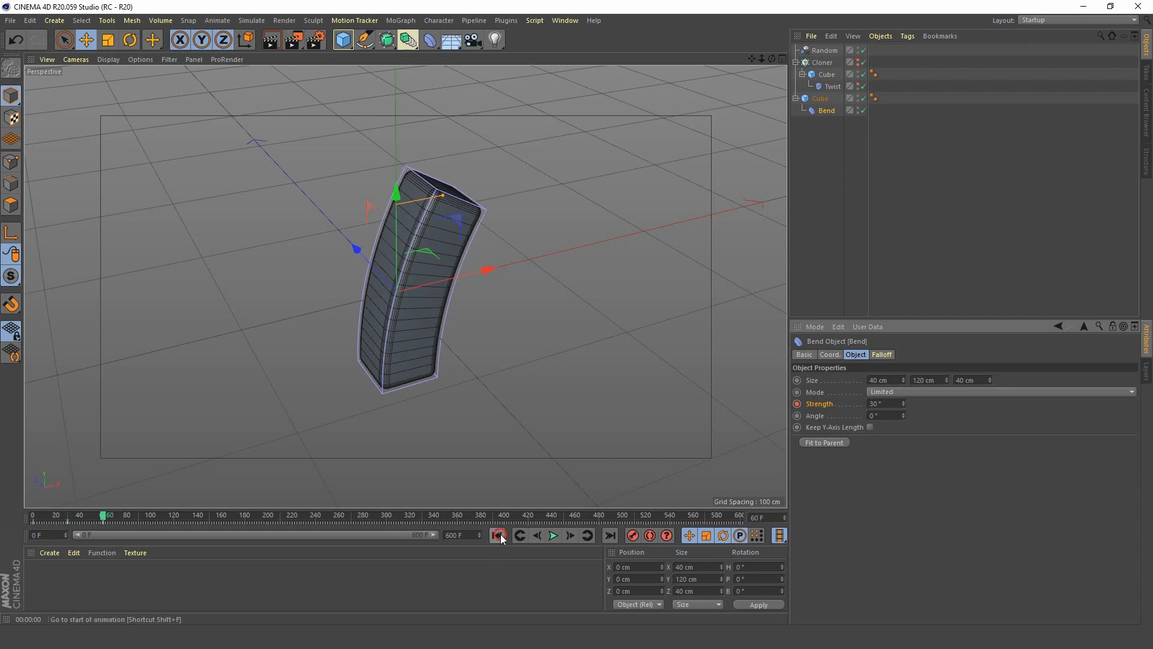
pyautogui.click(557, 537)
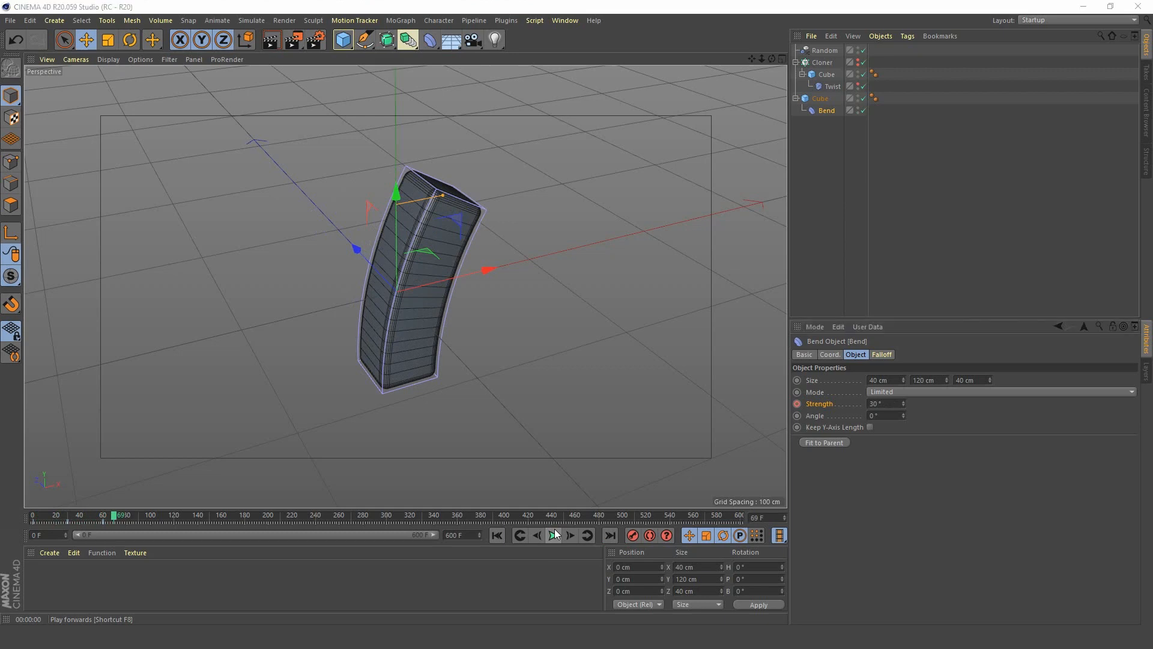
# Set the Bend's Strength track to Repeat after its last key with 50 repetitions, and replay the animation from the start.
pyautogui.hotkey('shift', 'F3')
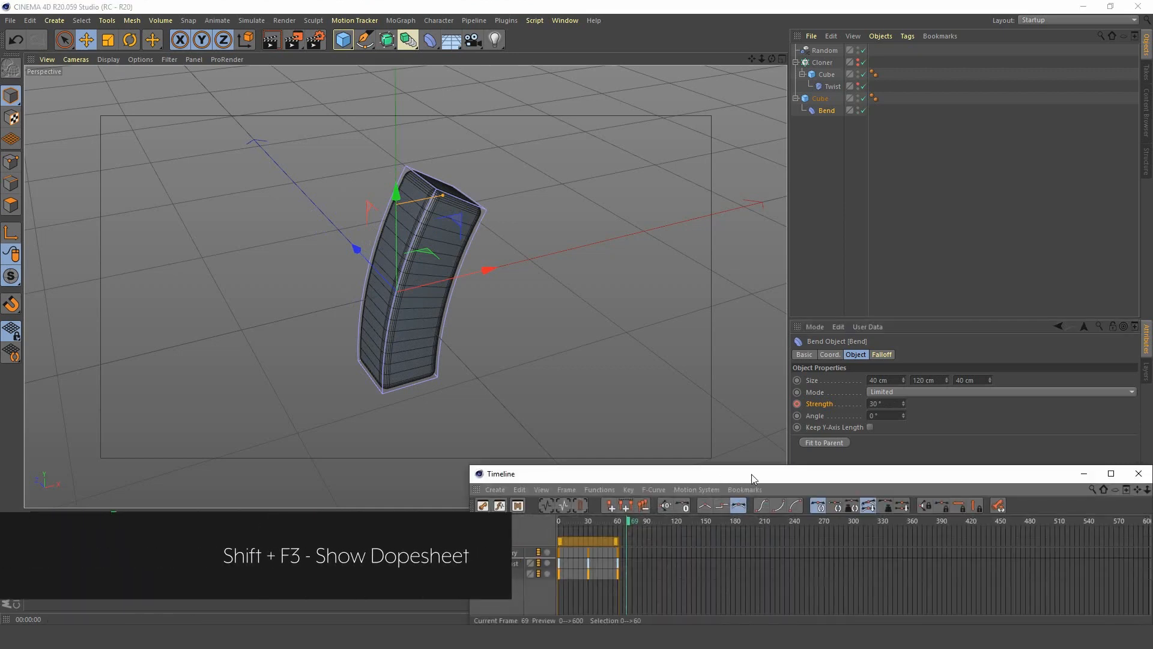
pyautogui.moveTo(752, 474); pyautogui.dragTo(402, 311)
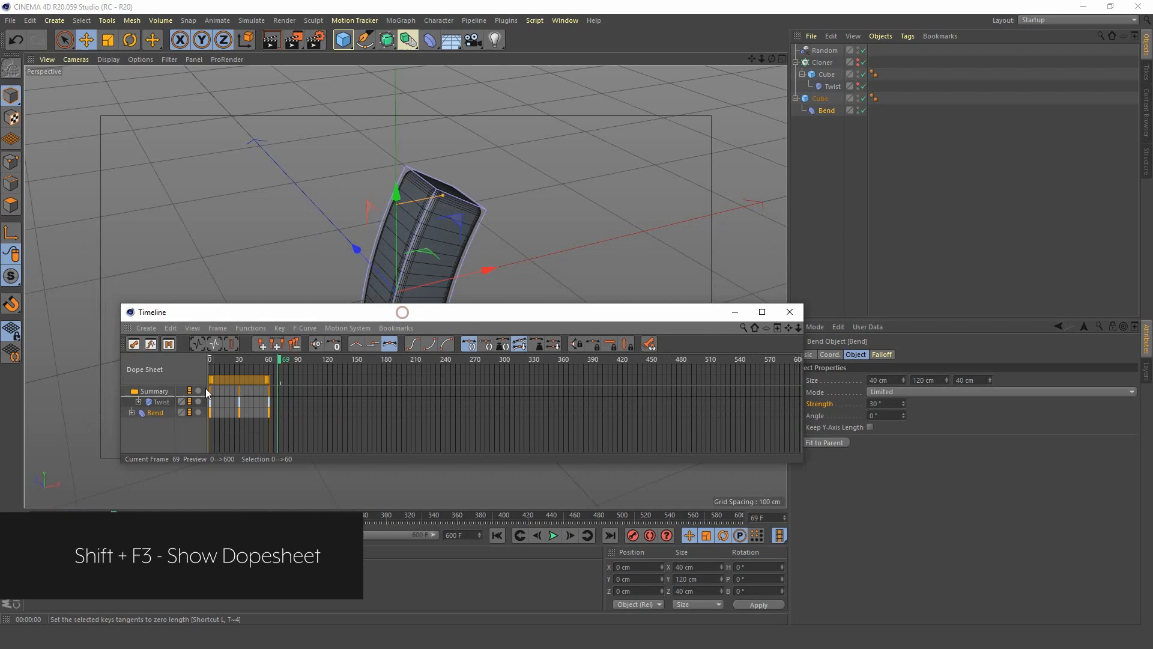
pyautogui.click(154, 414)
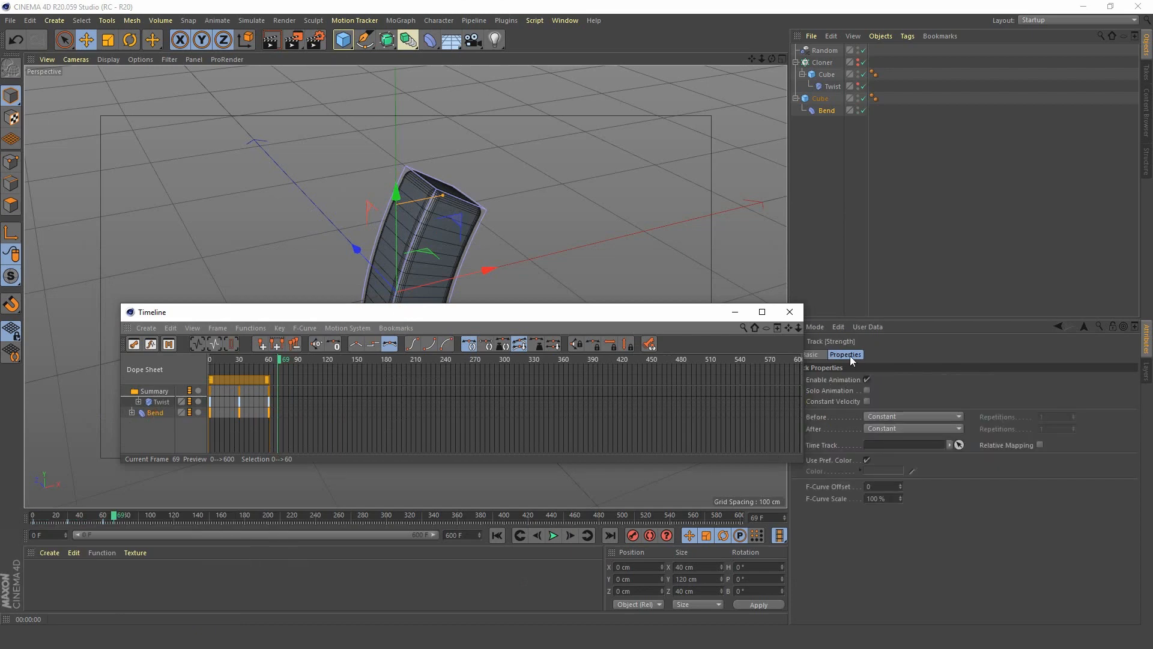
pyautogui.click(908, 427)
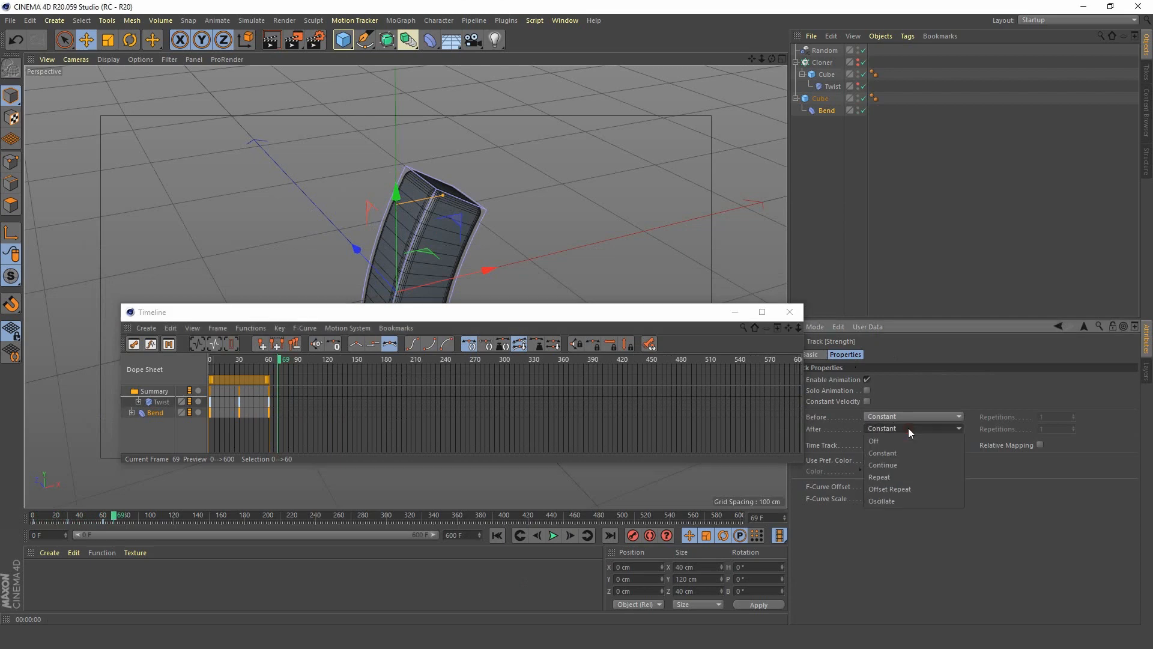
pyautogui.click(896, 478)
pyautogui.moveTo(1055, 429); pyautogui.dragTo(889, 426)
pyautogui.write('50')
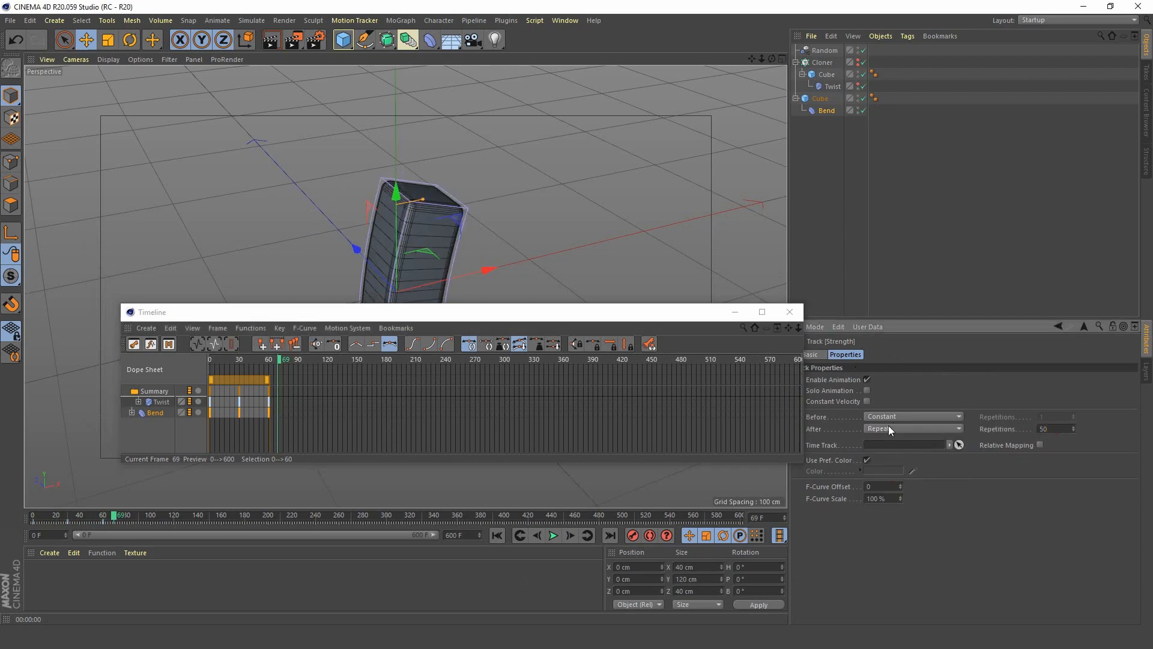
pyautogui.press('Return')
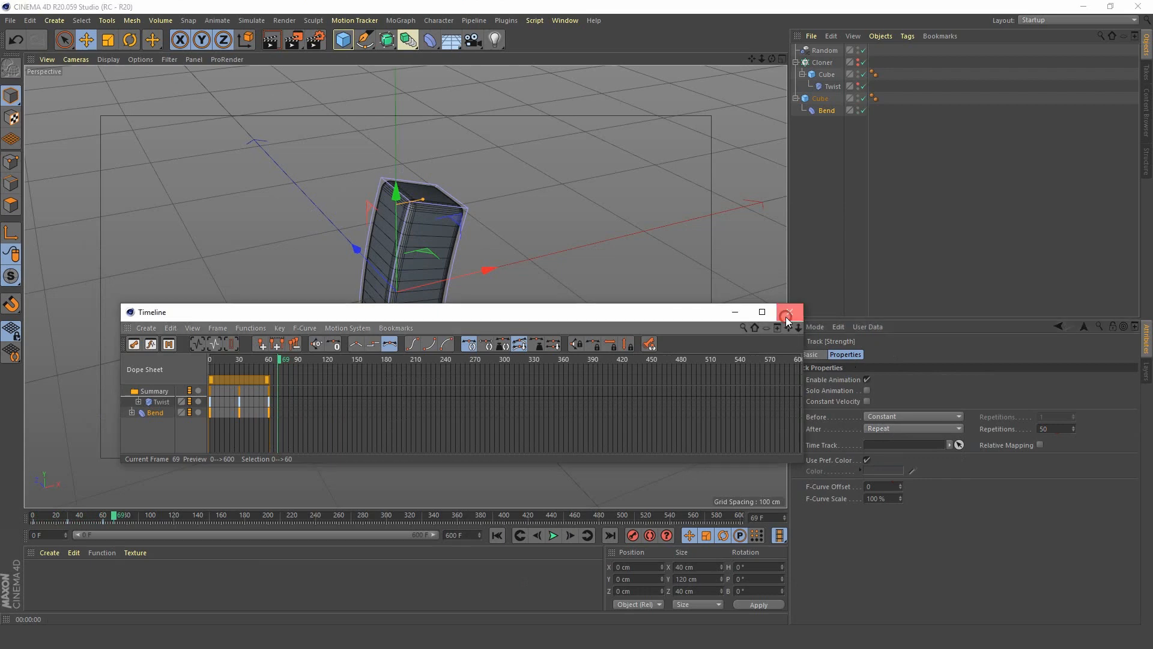
pyautogui.click(789, 311)
pyautogui.click(498, 535)
pyautogui.click(553, 535)
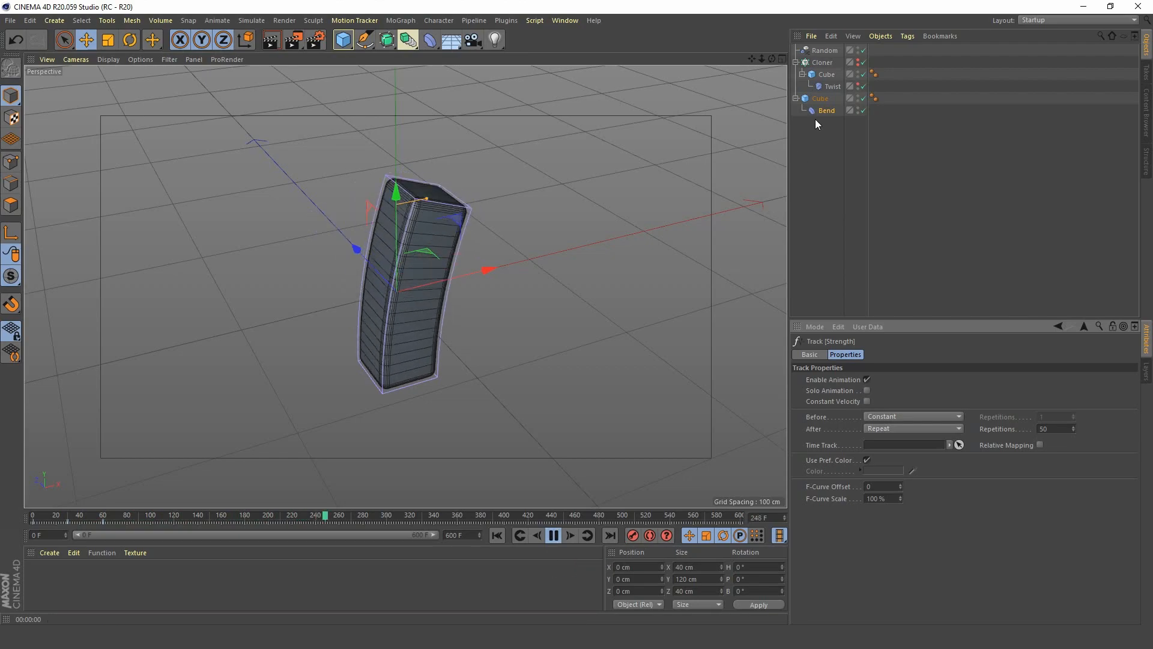
# Unhide the Cloner and nest the Cube with the Bend inside it above the twisting Cube.
pyautogui.click(859, 61)
pyautogui.scroll(-10, 480, 280)
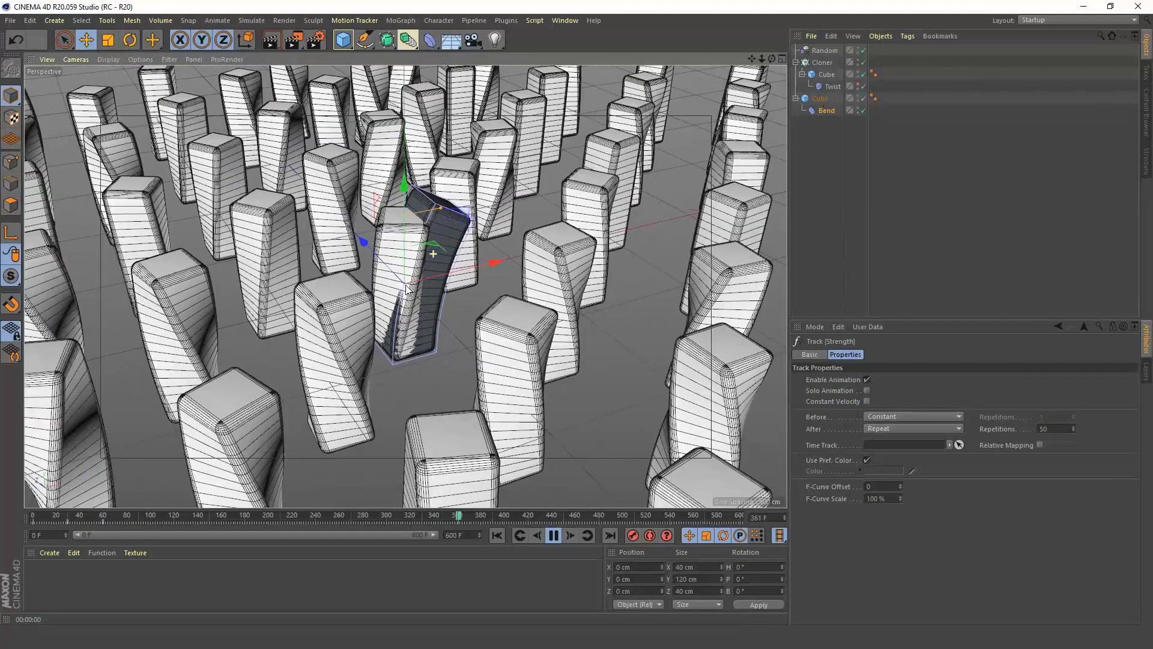
pyautogui.scroll(5, 528, 203)
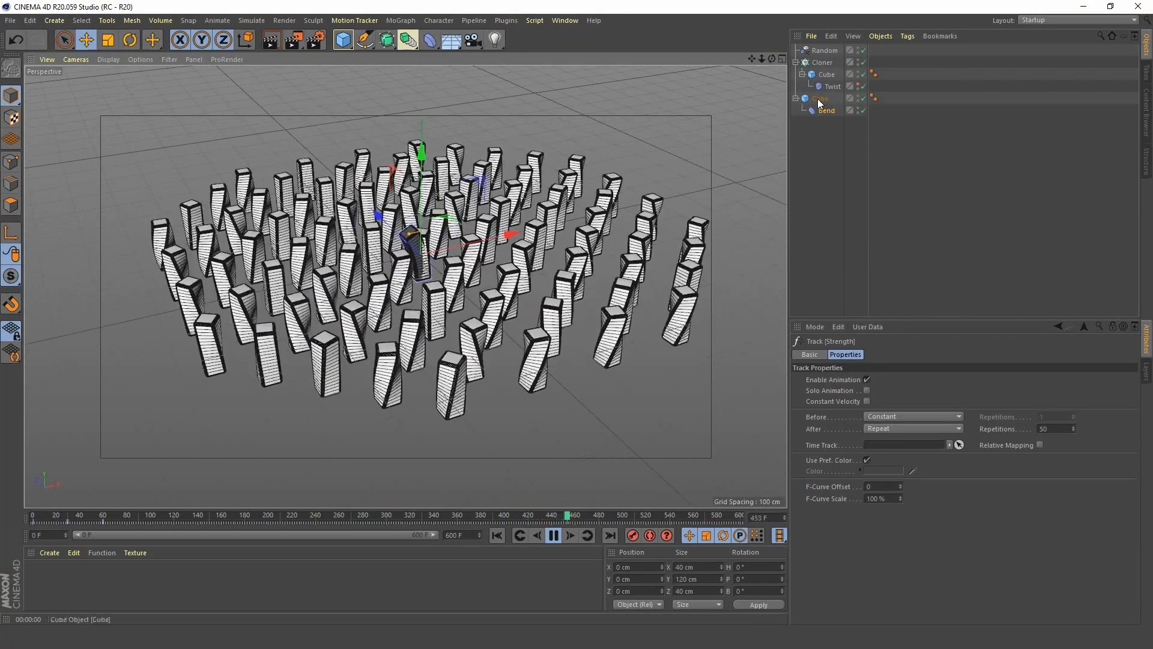
pyautogui.moveTo(817, 100); pyautogui.dragTo(823, 65)
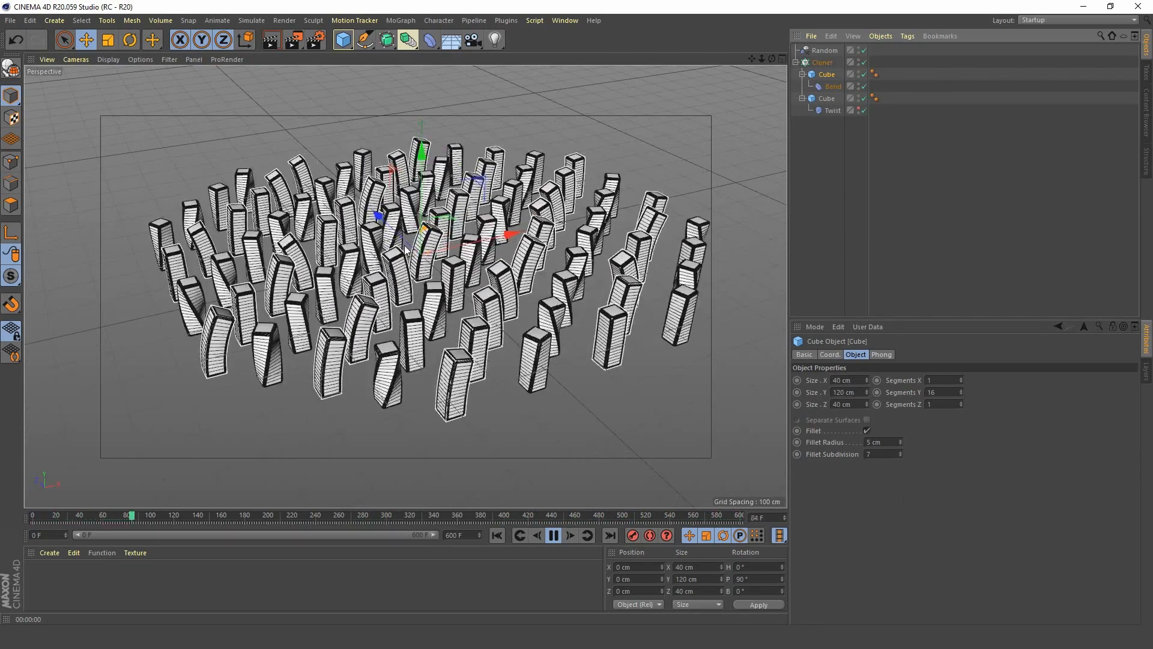
# Examine the playing mix of bending and twisting clones from several angles, along with the Cloner and Random effector settings.
pyautogui.keyDown('alt'); pyautogui.moveTo(459, 256); pyautogui.dragTo(428, 273, button='middle'); pyautogui.keyUp('alt')
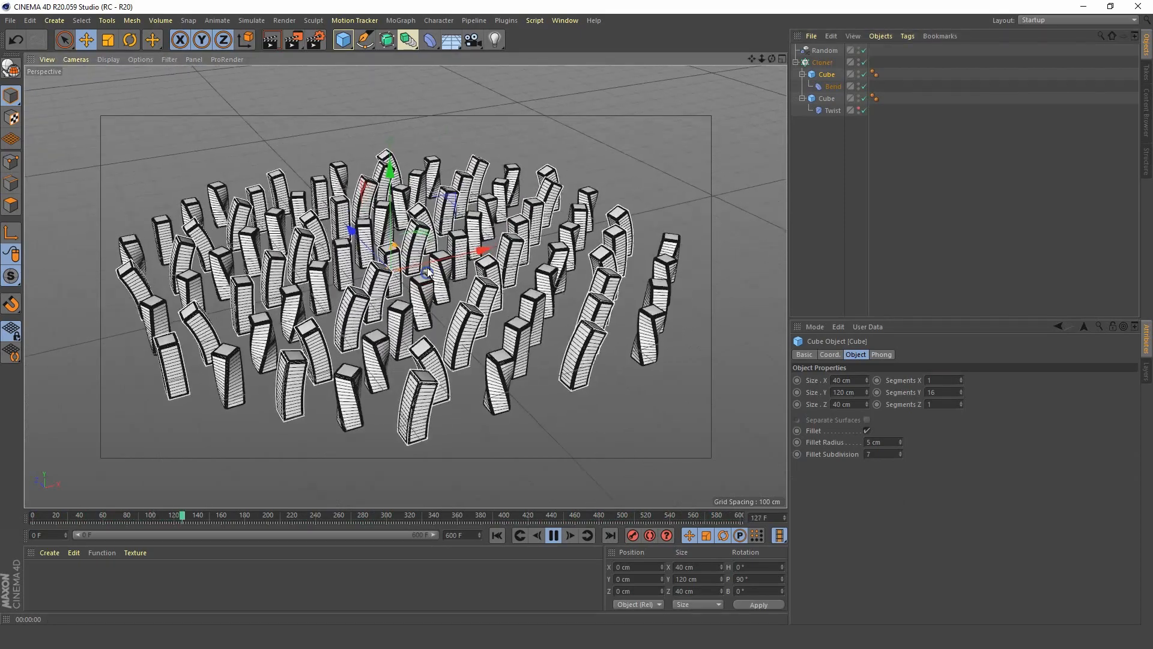
pyautogui.keyDown('alt'); pyautogui.moveTo(428, 274); pyautogui.dragTo(457, 262, button='right'); pyautogui.keyUp('alt')
pyautogui.moveTo(458, 262)
pyautogui.keyDown('alt'); pyautogui.mouseDown()
pyautogui.moveTo(397, 290)
pyautogui.moveTo(424, 251)
pyautogui.moveTo(390, 271)
pyautogui.moveTo(438, 258)
pyautogui.mouseUp(); pyautogui.keyUp('alt')
pyautogui.keyDown('alt'); pyautogui.moveTo(457, 265); pyautogui.dragTo(444, 276, button='right'); pyautogui.keyUp('alt')
pyautogui.keyDown('alt'); pyautogui.moveTo(443, 276); pyautogui.dragTo(434, 298, button='middle'); pyautogui.keyUp('alt')
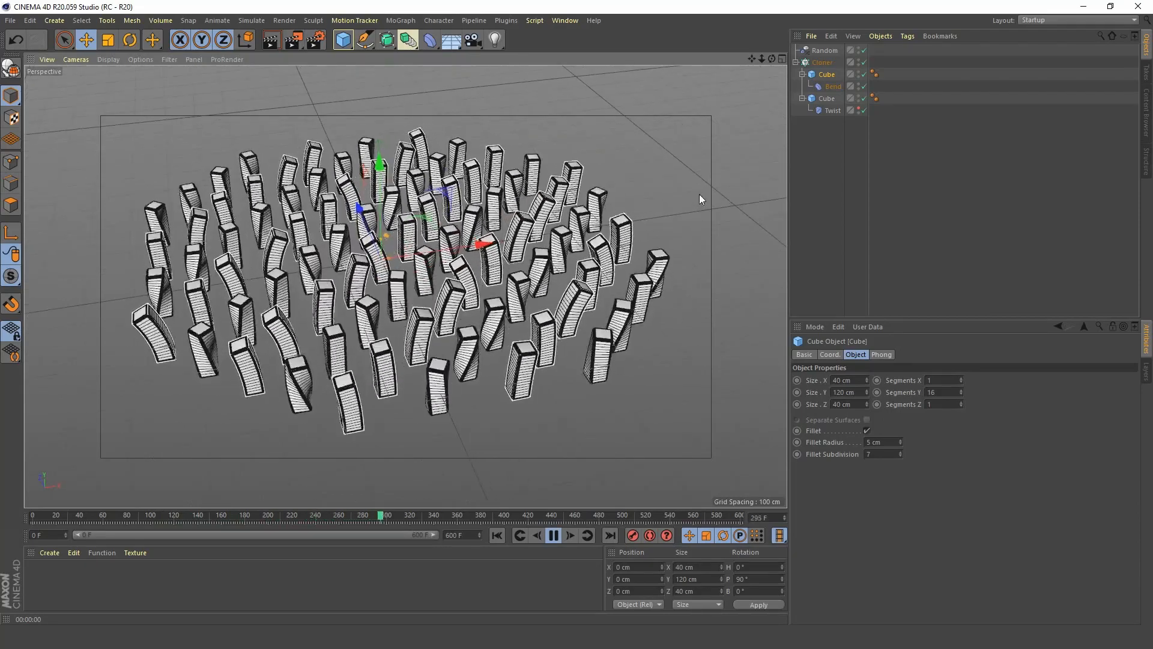
pyautogui.click(821, 62)
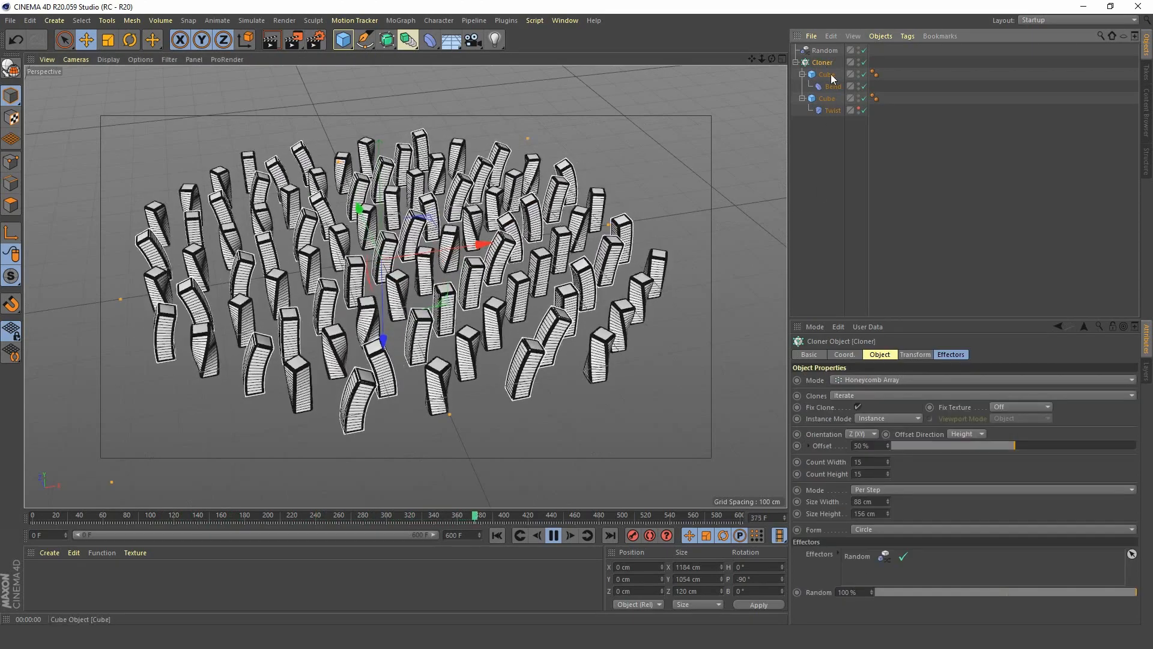
pyautogui.click(830, 49)
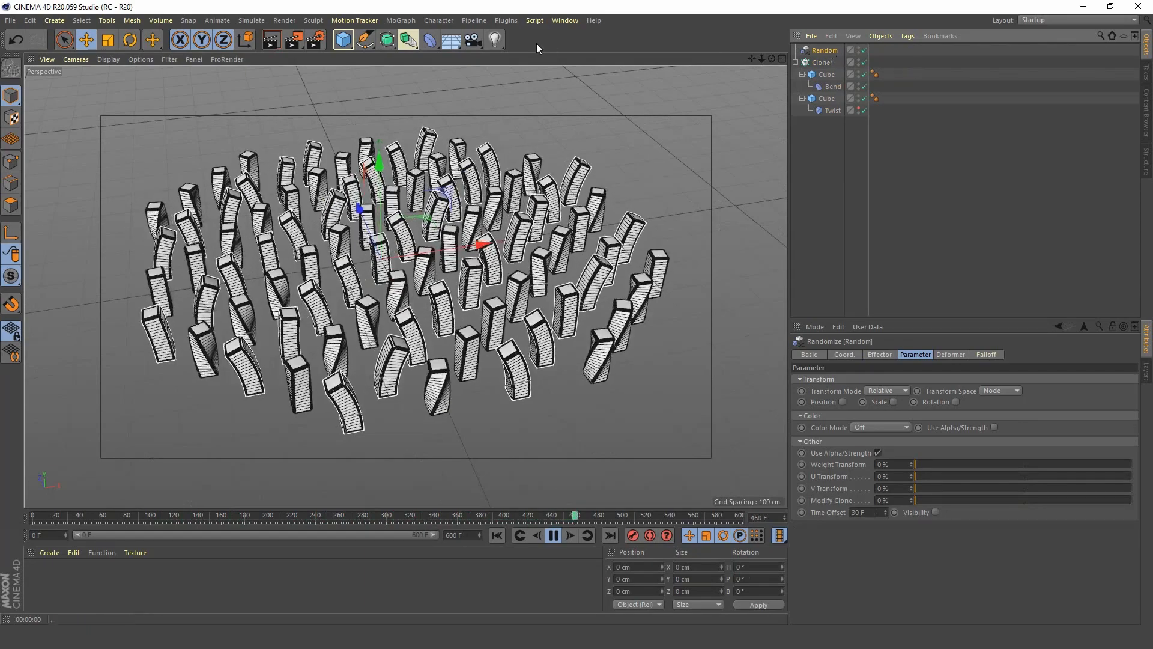
pyautogui.click(399, 21)
pyautogui.click(399, 22)
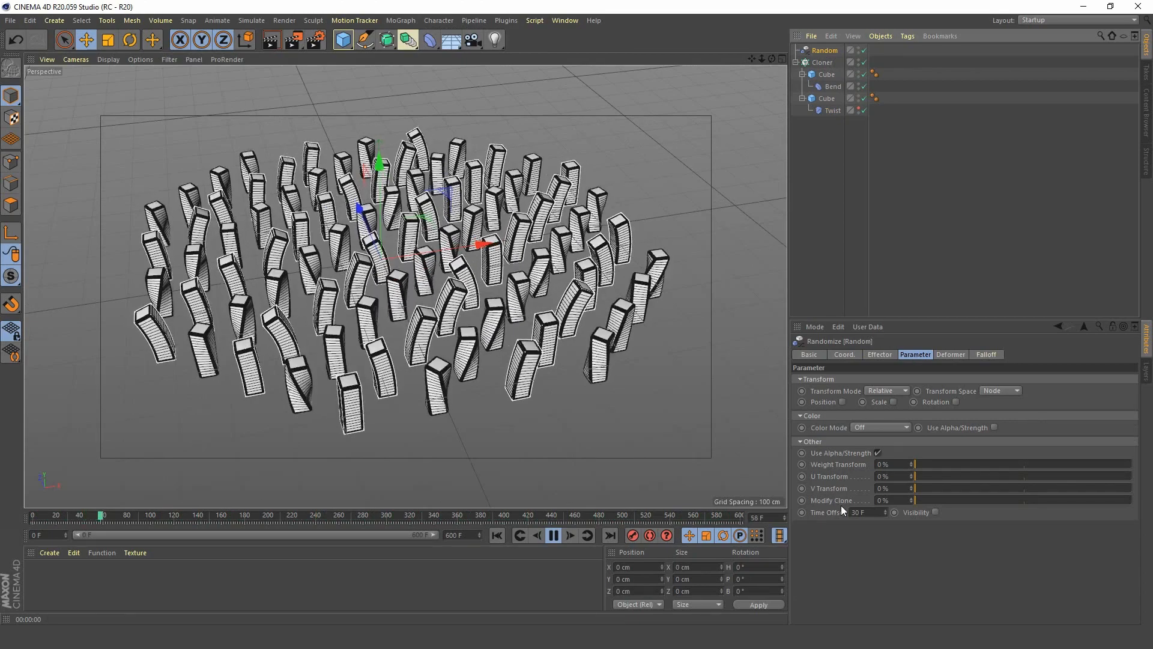
# Try a time offset of 0 F on the Random effector during playback, and restore it to 30 F.
pyautogui.moveTo(866, 512); pyautogui.dragTo(793, 495)
pyautogui.write('0')
pyautogui.press('Return')
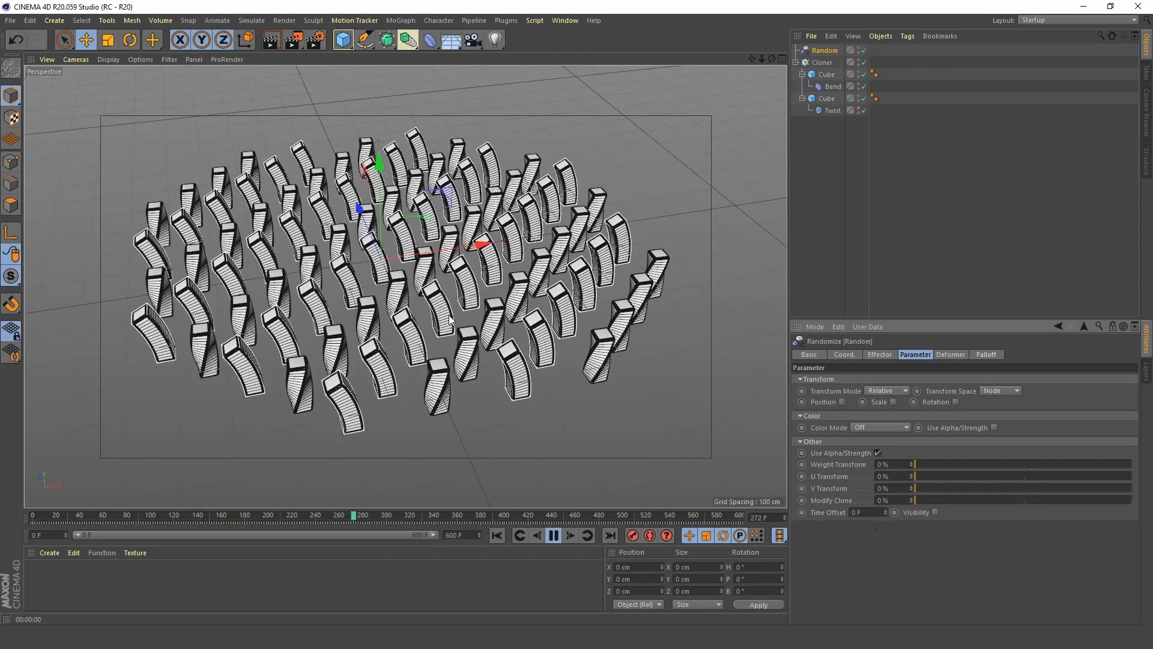
pyautogui.click(875, 512)
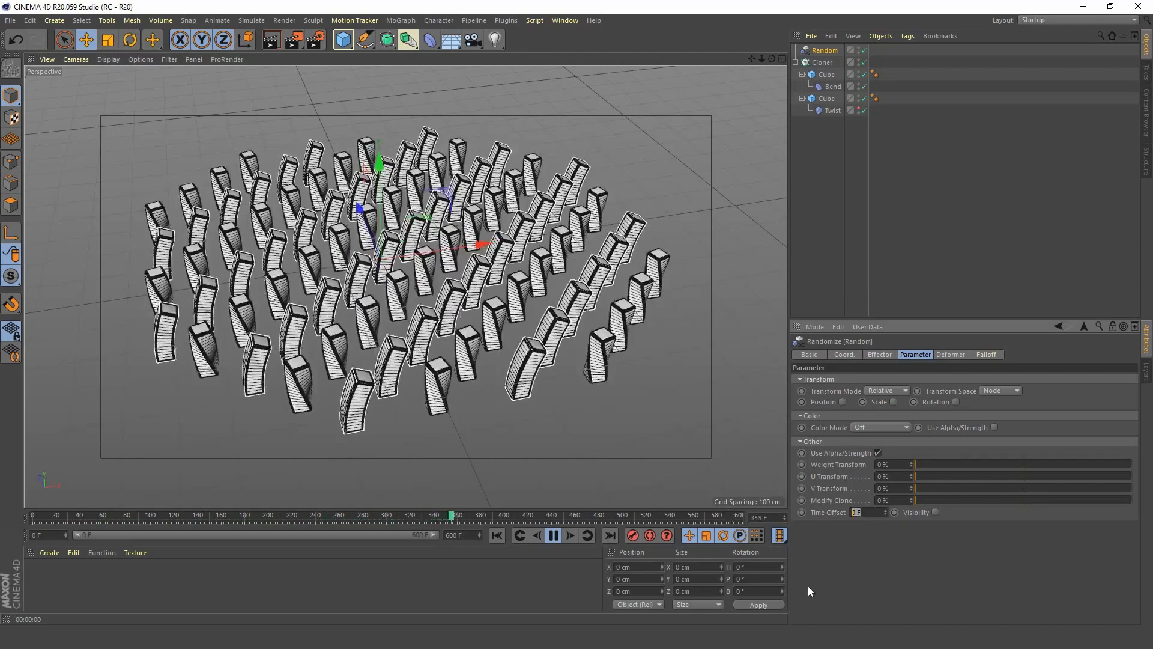
pyautogui.write('3')
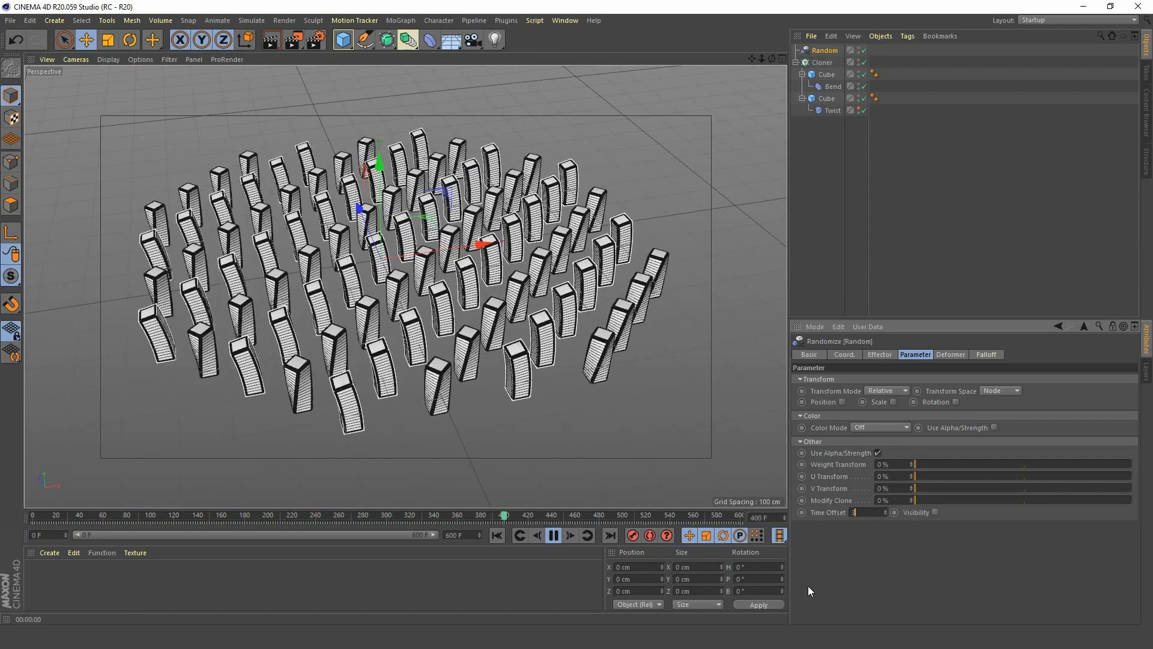
pyautogui.write('0')
pyautogui.press('Return')
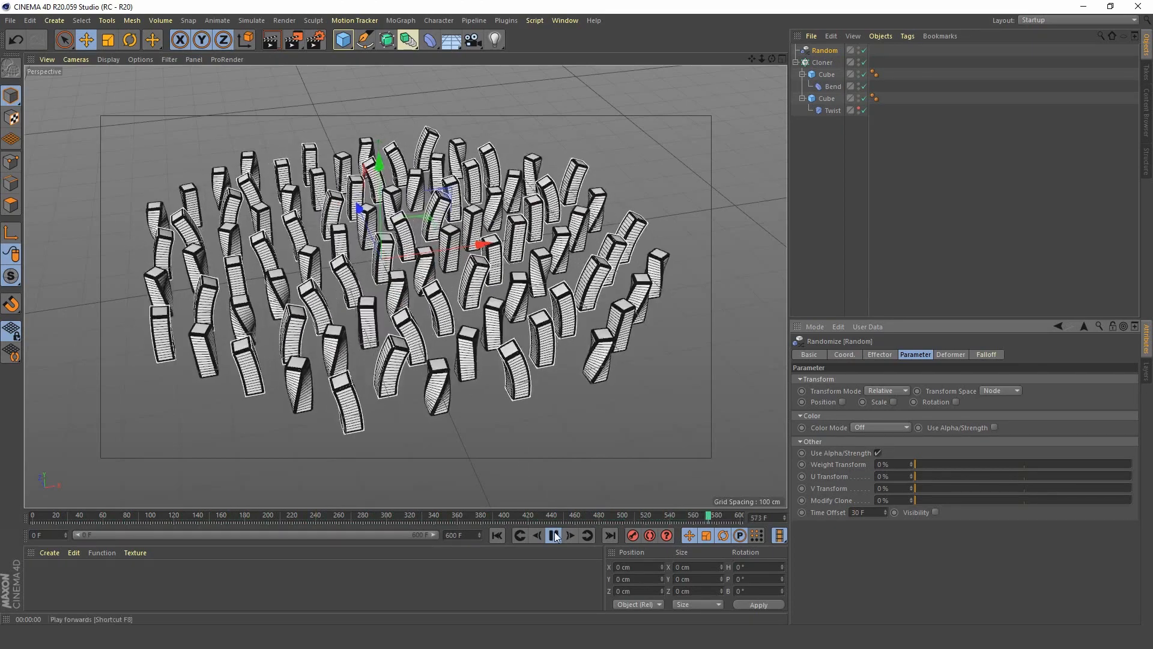
# Stop playback at the first frame and create a new material, opening its settings in the Material Editor.
pyautogui.click(553, 535)
pyautogui.click(497, 535)
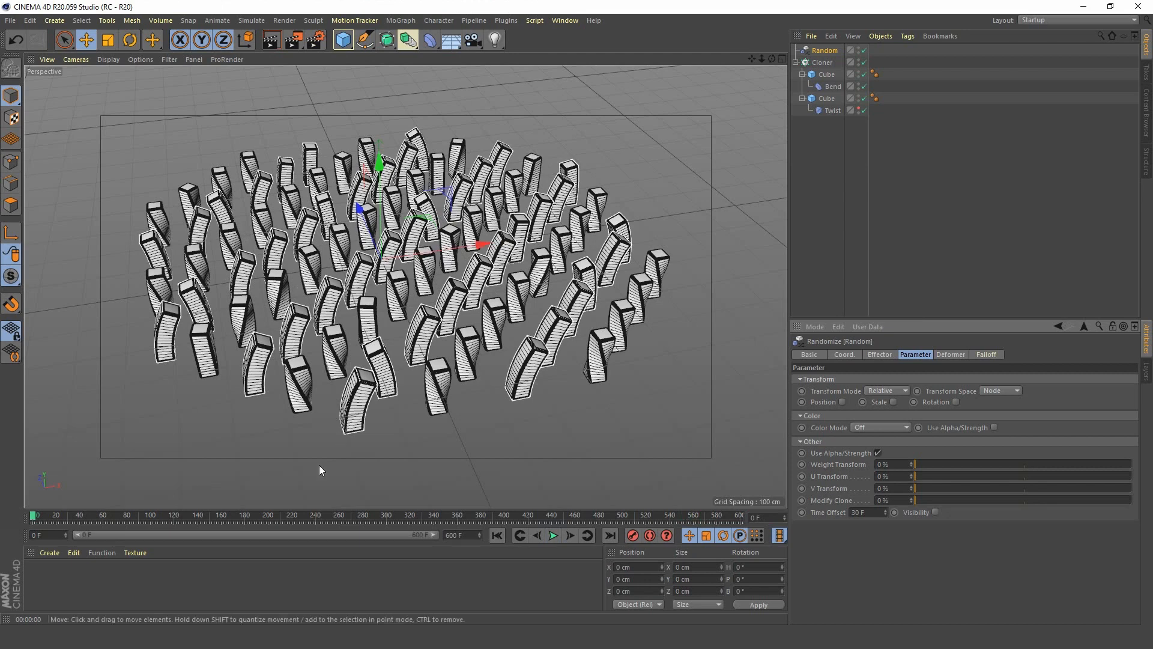
pyautogui.doubleClick(61, 584)
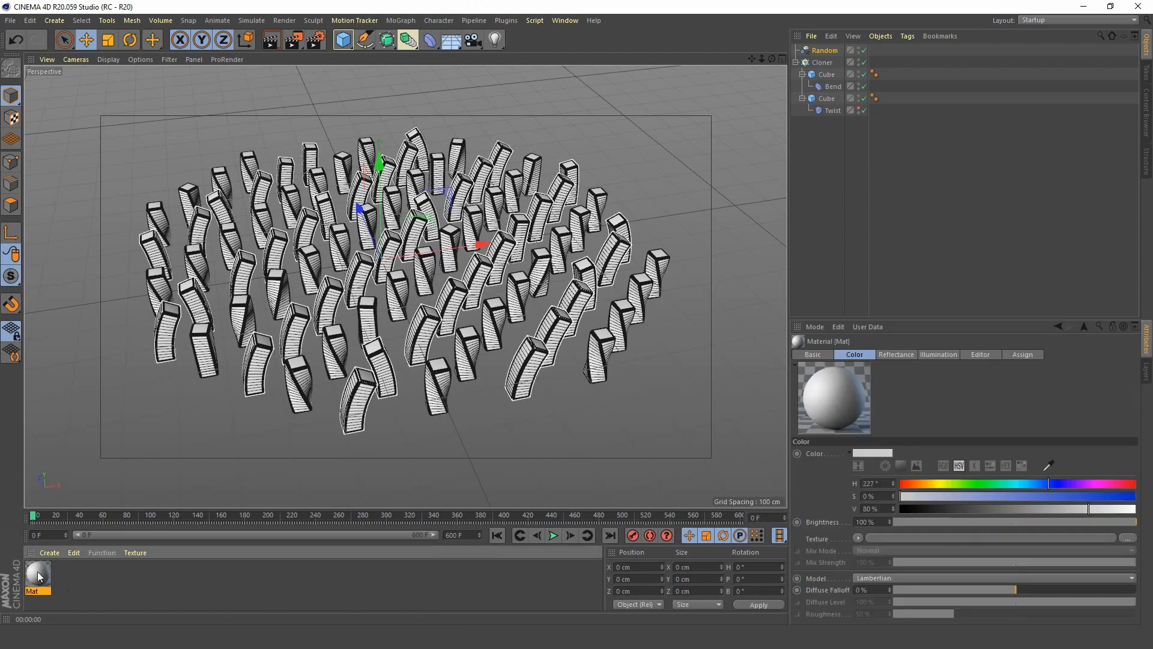
pyautogui.doubleClick(37, 571)
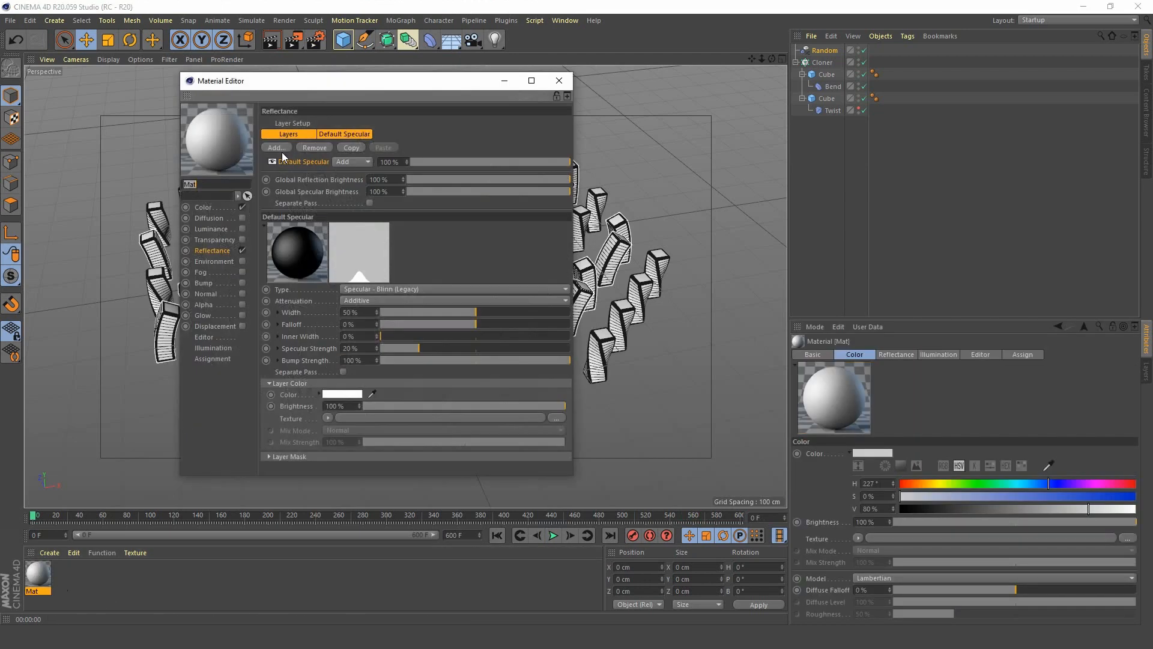
pyautogui.moveTo(384, 89)
pyautogui.mouseDown()
pyautogui.moveTo(894, 137)
pyautogui.moveTo(918, 158)
pyautogui.moveTo(897, 163)
pyautogui.mouseUp()
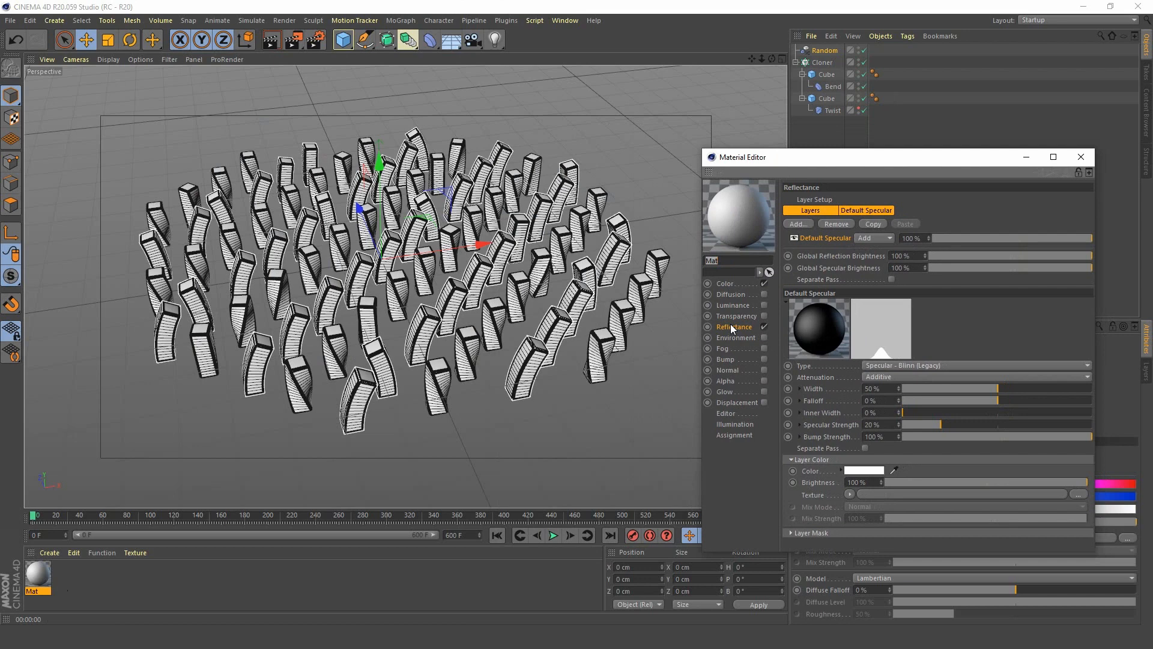
# Replace the material's Color channel with a pink Luminance at 68% saturation, and apply it to the Cube with the Bend.
pyautogui.click(764, 305)
pyautogui.click(764, 284)
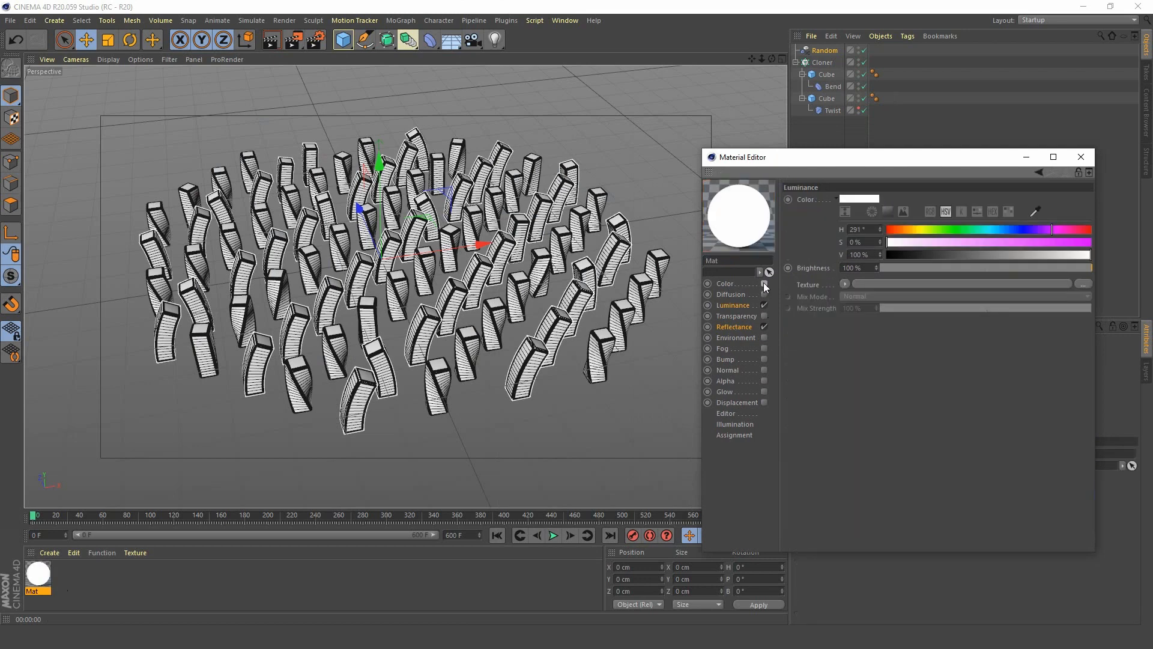
pyautogui.click(1026, 242)
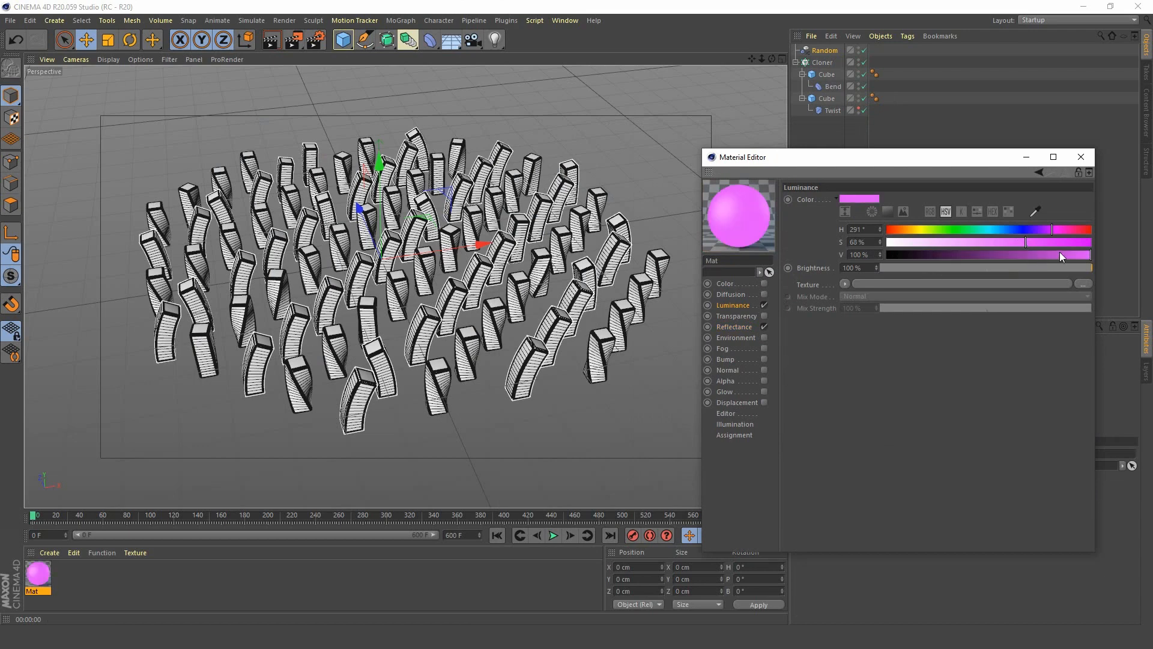
pyautogui.click(1082, 159)
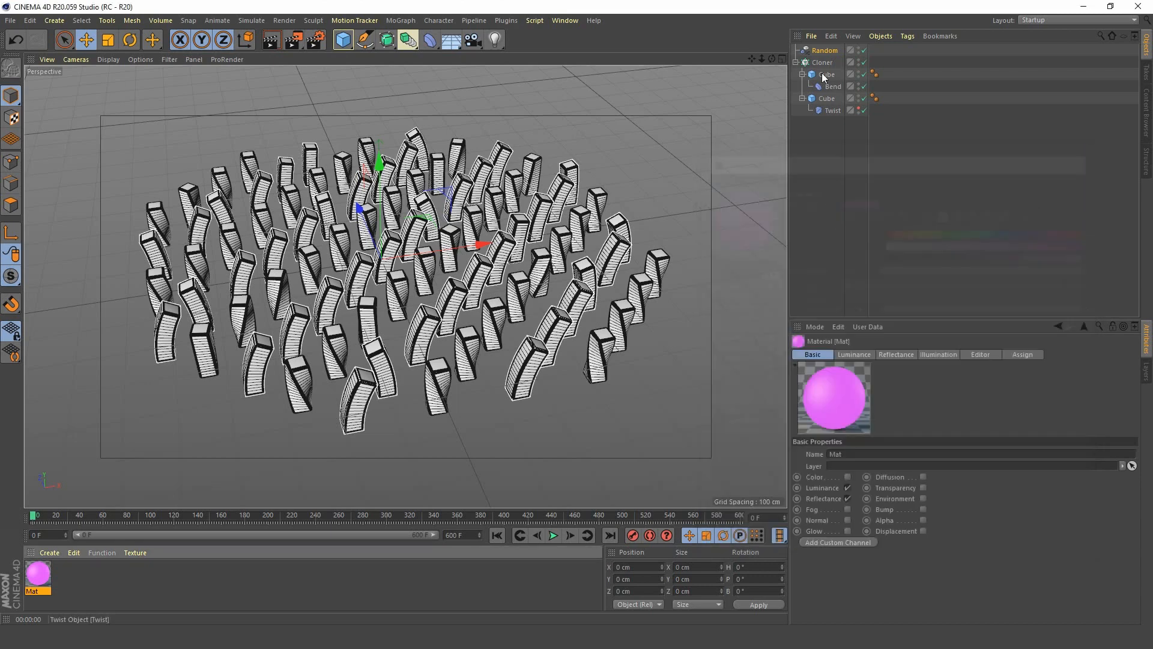
pyautogui.moveTo(35, 580); pyautogui.dragTo(828, 74)
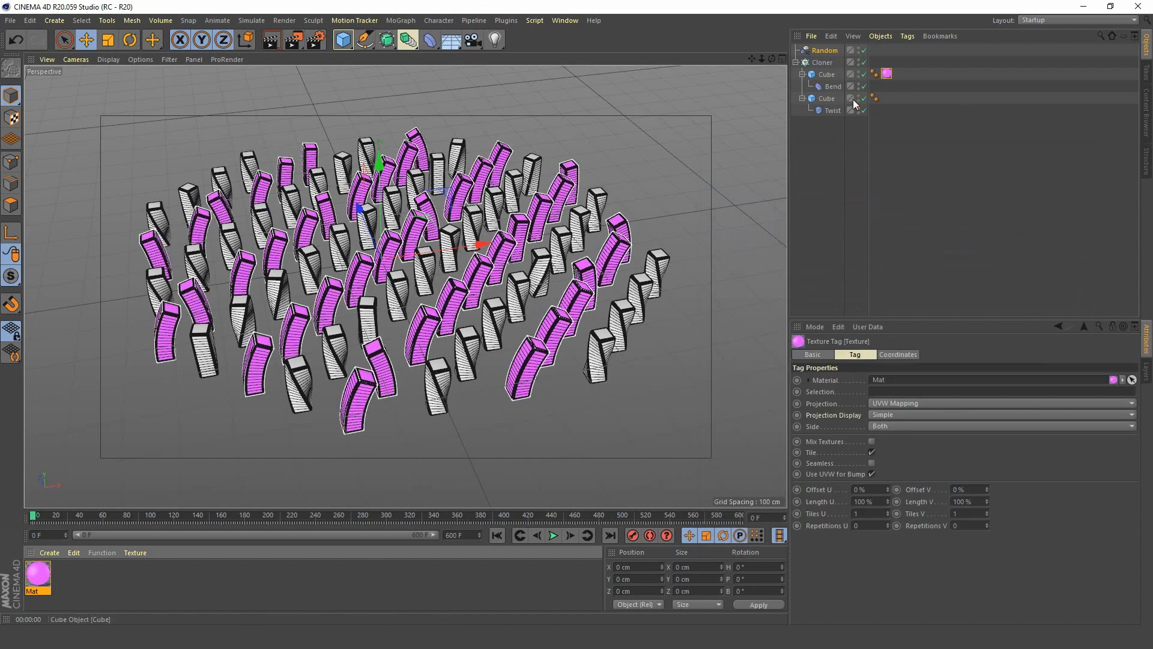
# Create a second material and set its Luminance colour to blue with hue 231° and 75% saturation.
pyautogui.doubleClick(94, 579)
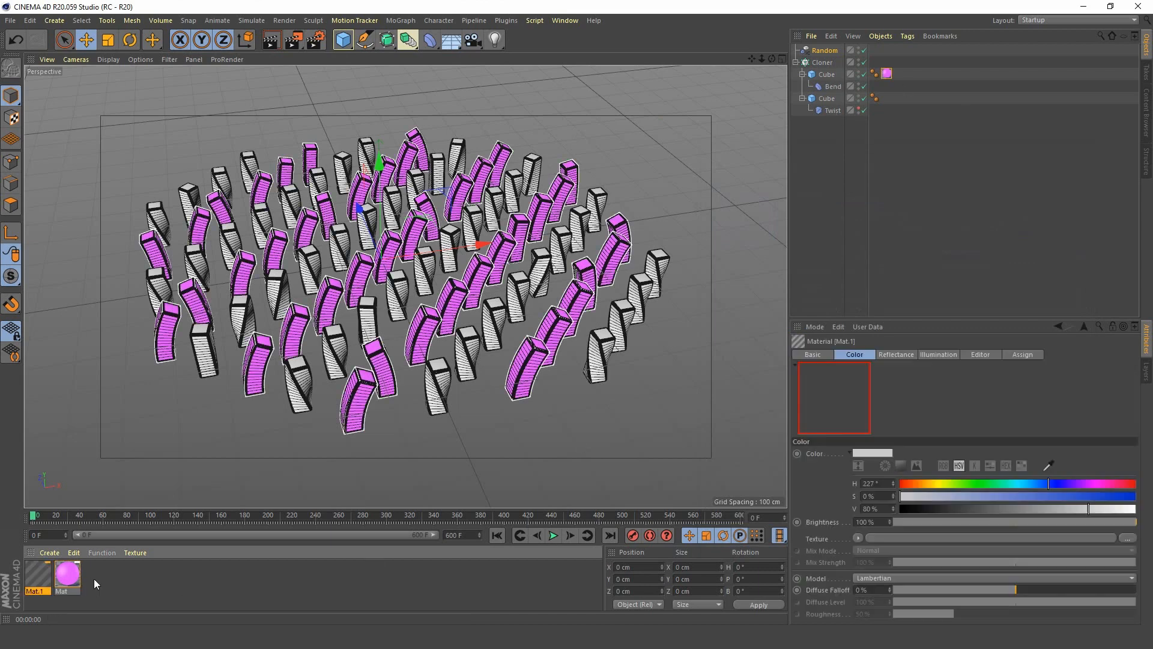
pyautogui.doubleClick(43, 574)
pyautogui.moveTo(482, 80); pyautogui.dragTo(942, 84)
pyautogui.click(990, 154)
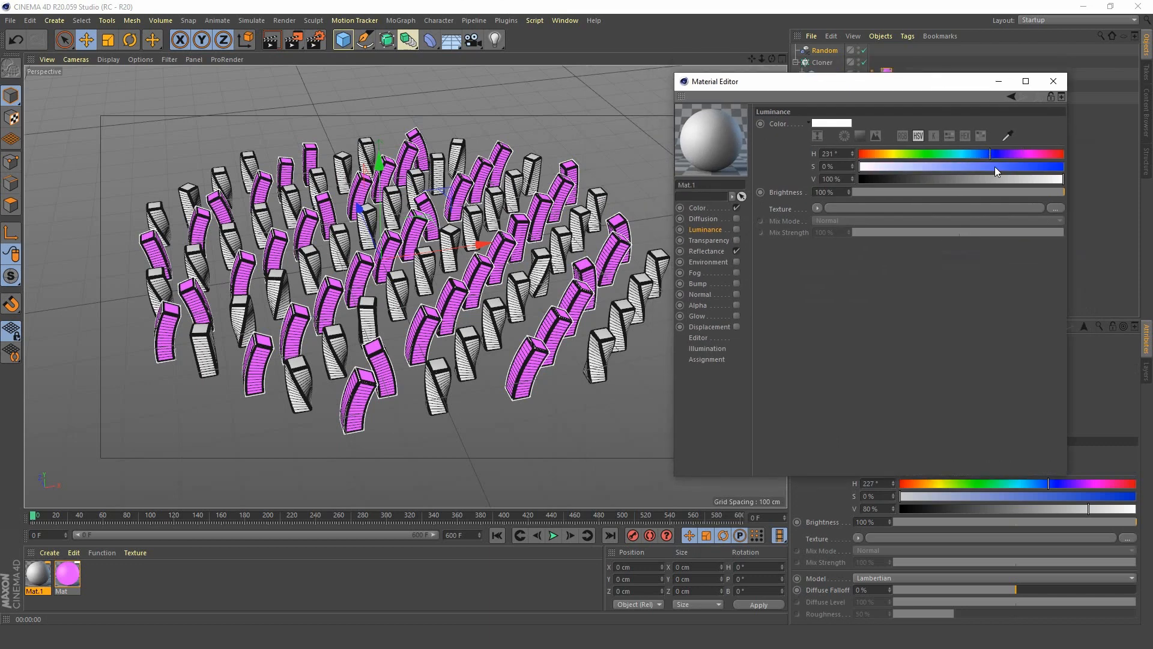
pyautogui.click(1012, 167)
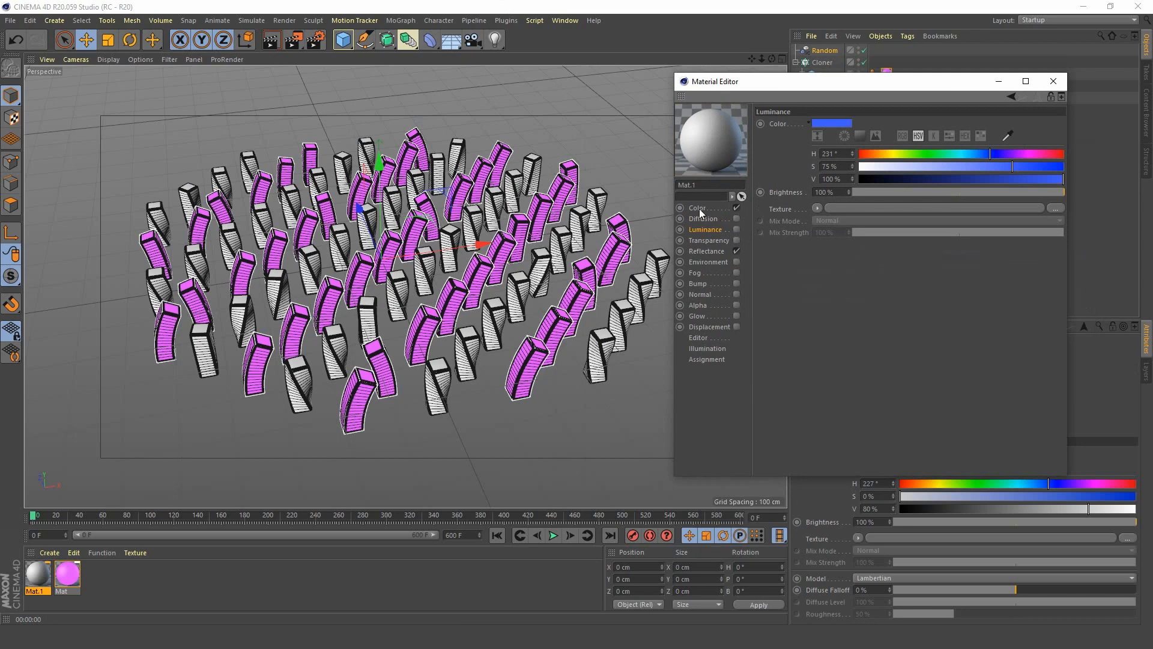
# Add a Beckmann reflectance layer to the second material with its layer colour brightness at 61%, and close the Material Editor.
pyautogui.click(706, 251)
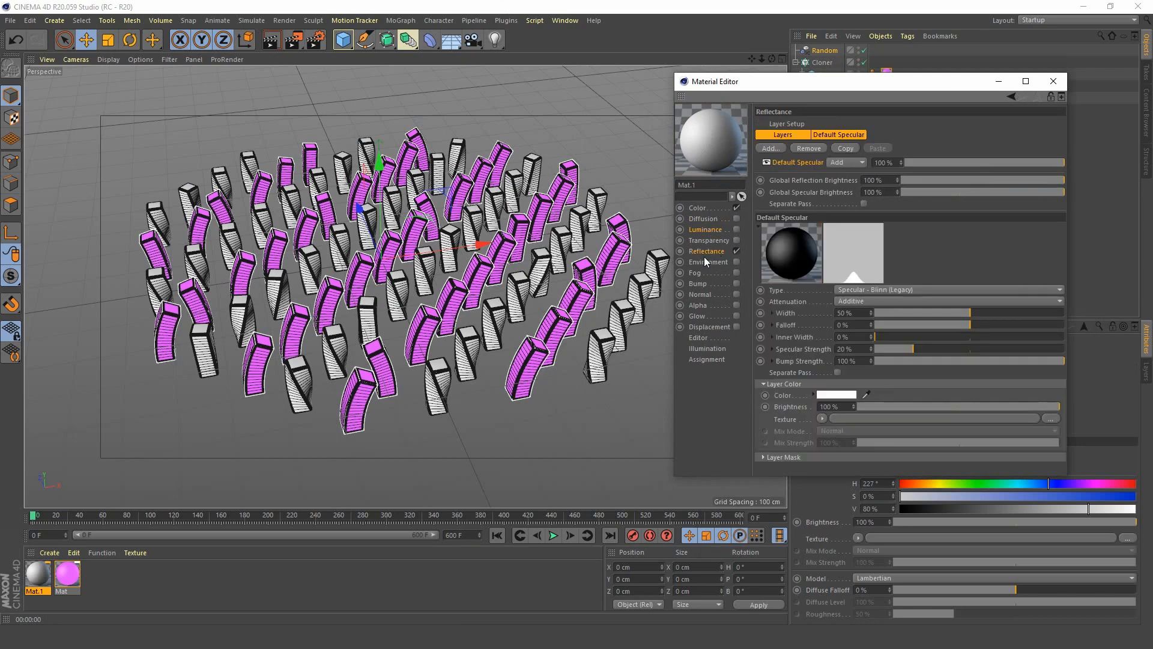
pyautogui.click(777, 150)
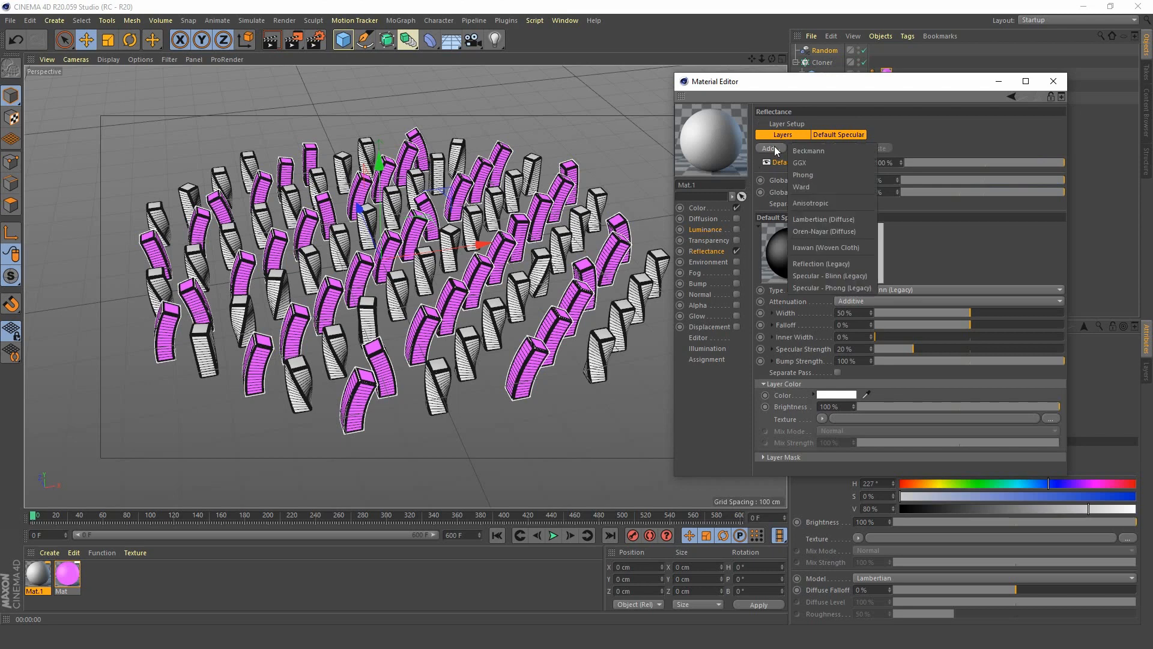
pyautogui.click(823, 149)
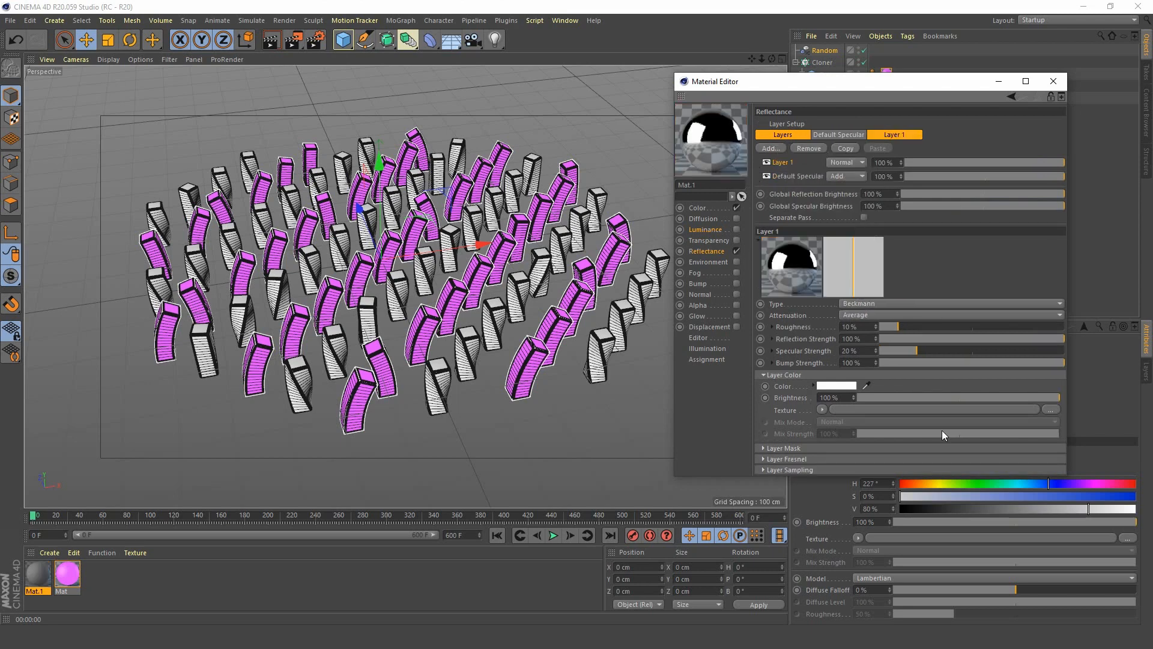
pyautogui.click(982, 398)
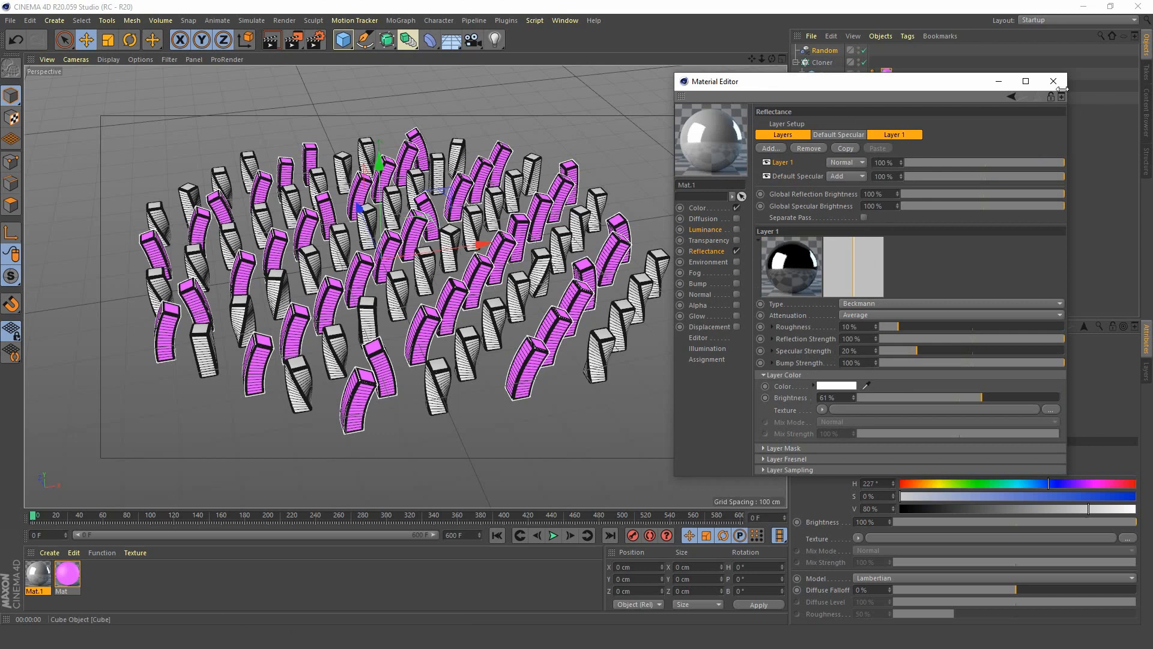
pyautogui.click(155, 567)
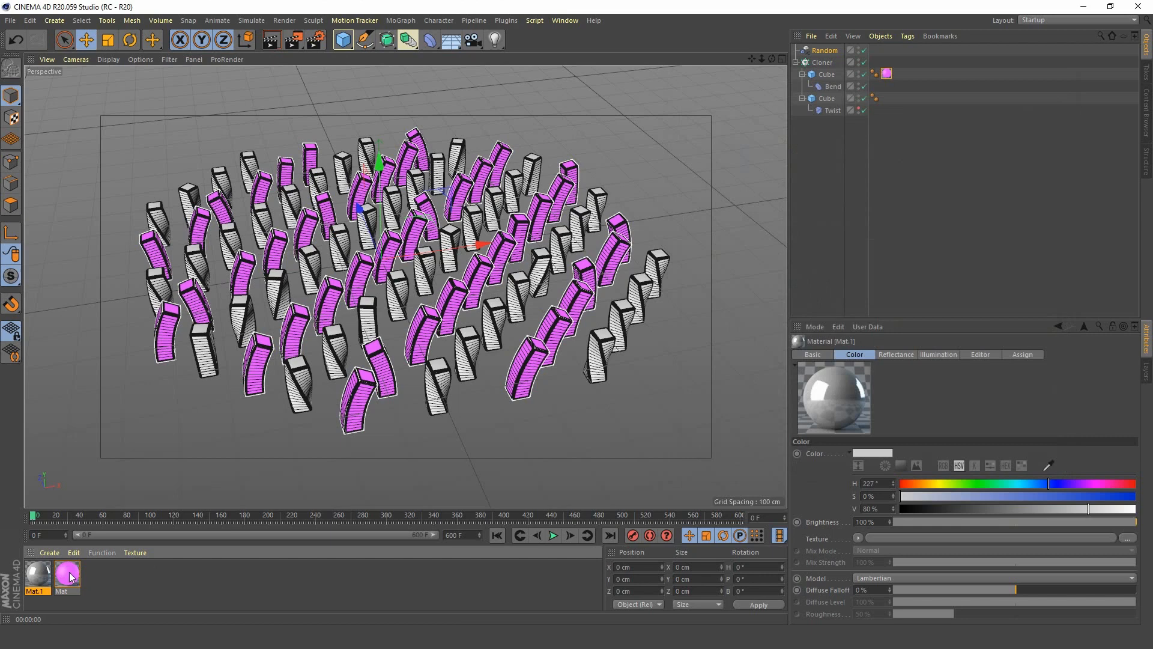
# Set the second material's Color channel to blue with 73% saturation and apply the material to the Cube with the Twist.
pyautogui.moveTo(70, 576); pyautogui.dragTo(836, 117)
pyautogui.doubleClick(38, 575)
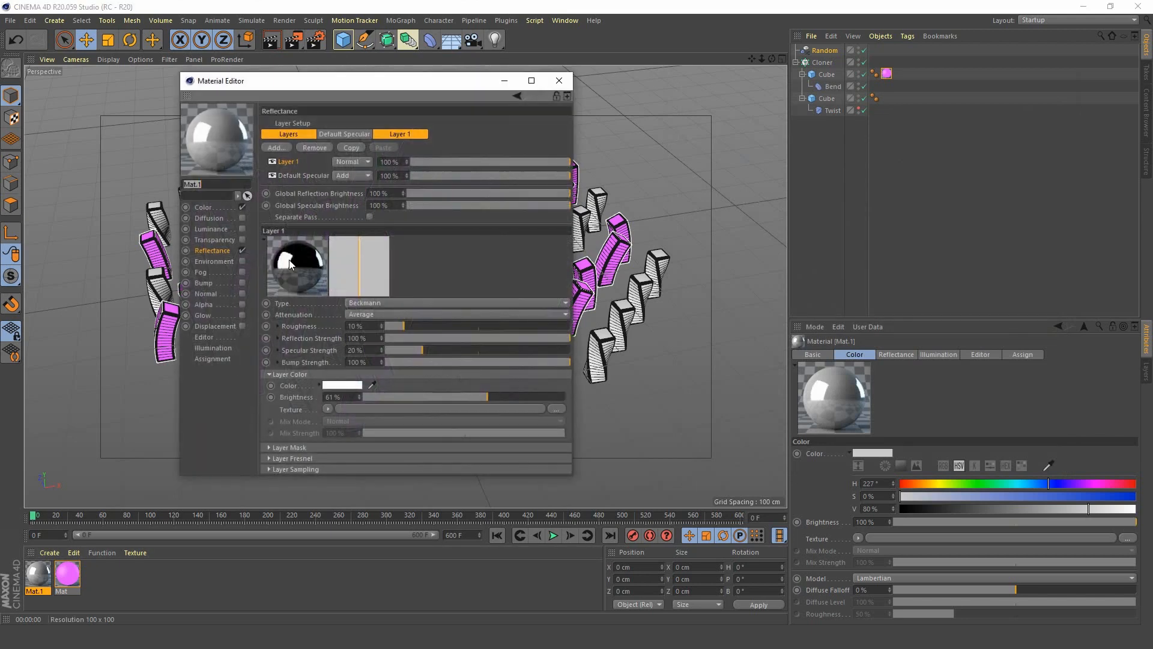
pyautogui.click(207, 209)
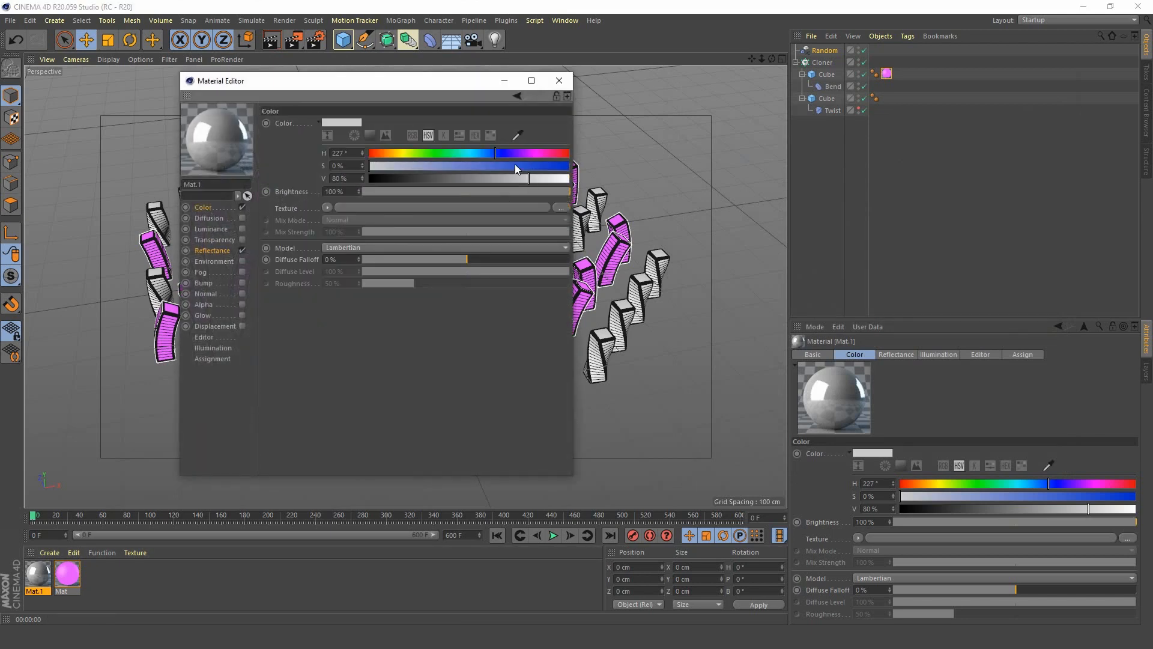
pyautogui.click(515, 166)
pyautogui.click(559, 80)
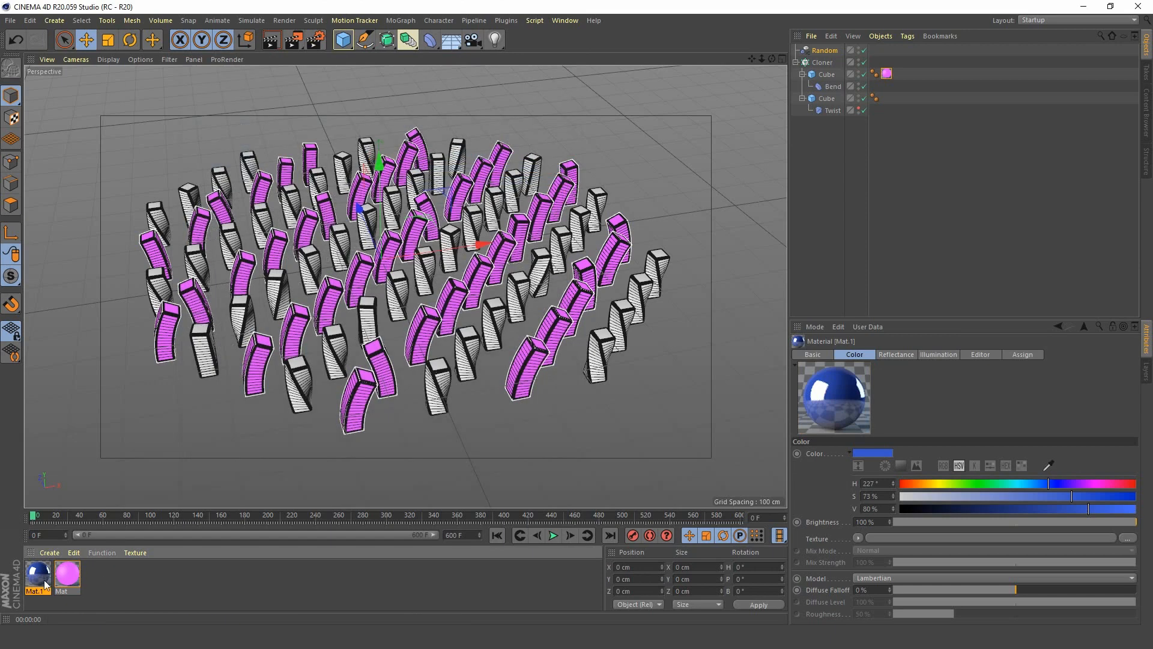
pyautogui.moveTo(41, 575); pyautogui.dragTo(828, 98)
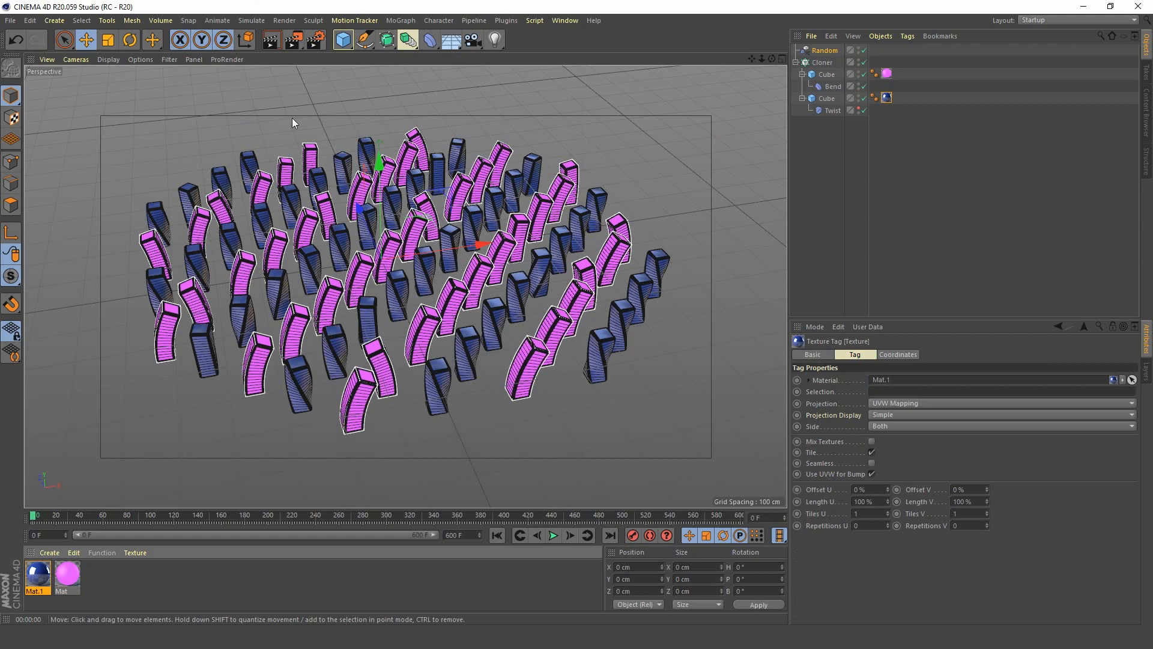
# Add the Global Illumination effect to the render settings, rendering the perspective view before and after adding it.
pyautogui.click(273, 41)
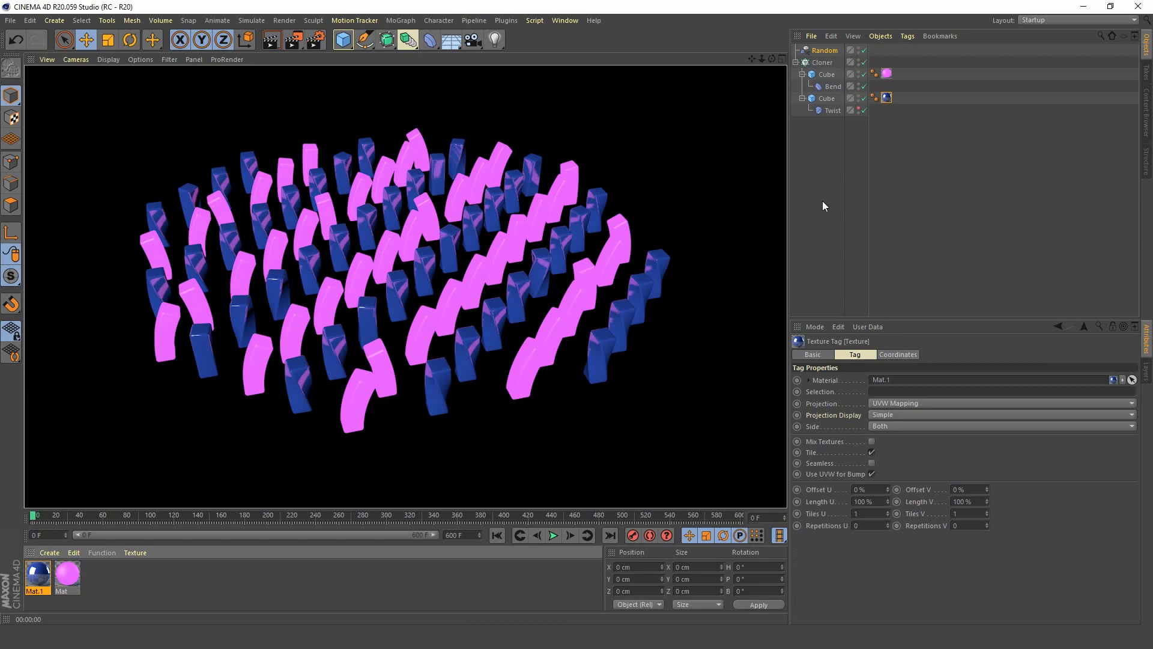
pyautogui.click(823, 203)
pyautogui.click(316, 40)
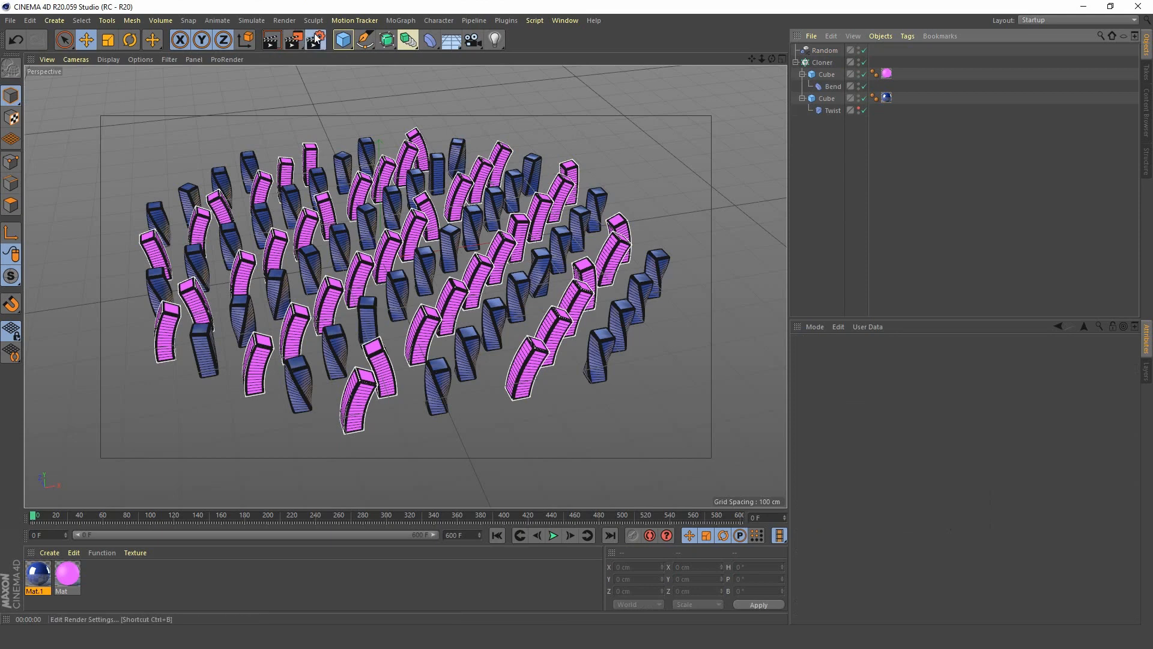
pyautogui.click(351, 236)
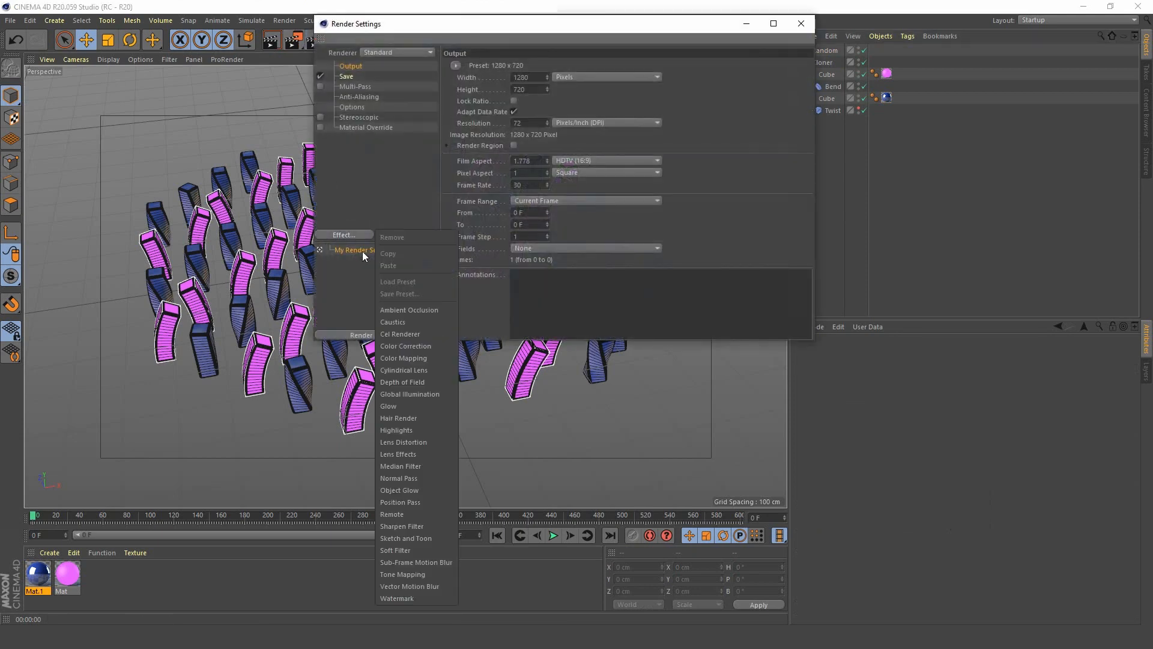
pyautogui.click(431, 392)
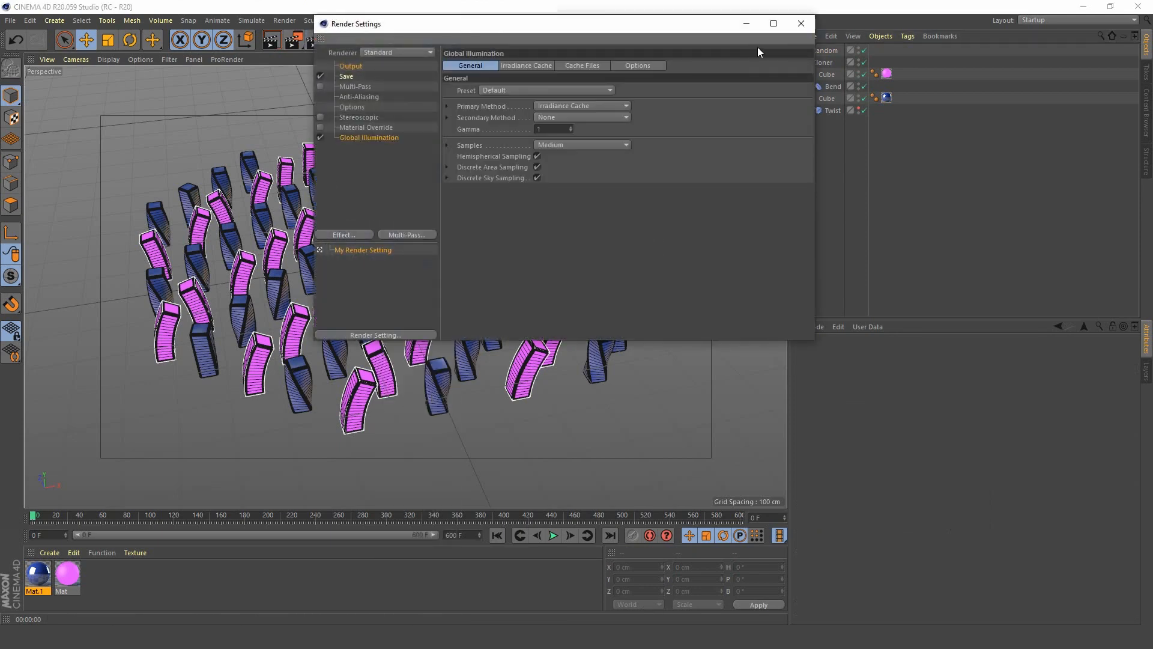
pyautogui.click(801, 23)
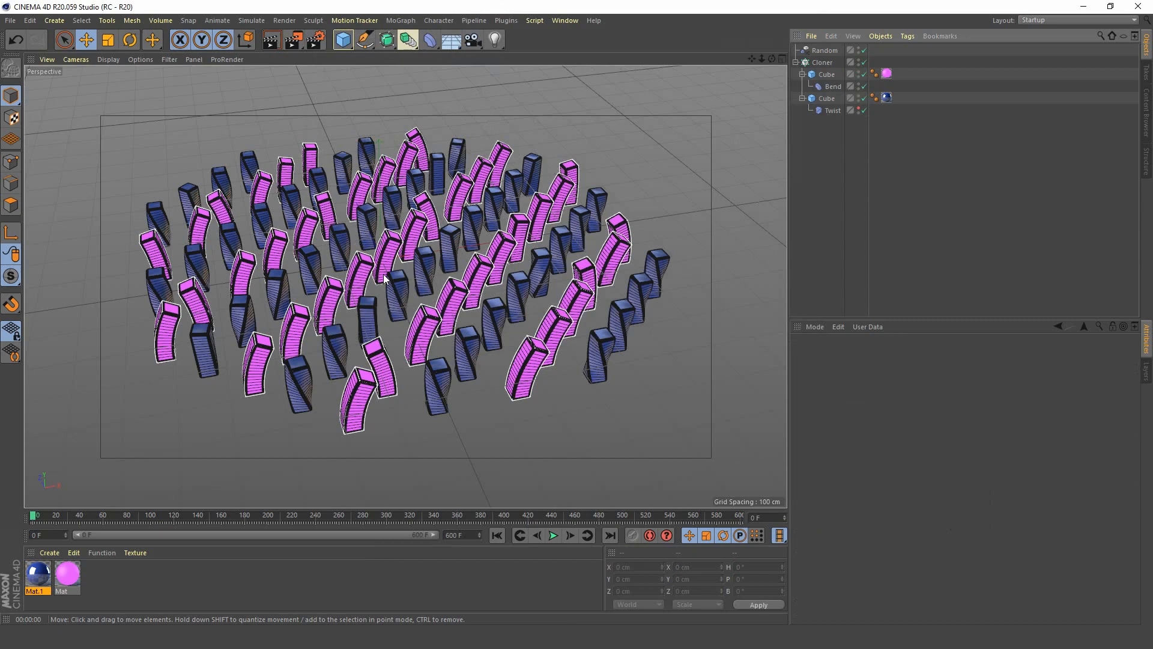
pyautogui.click(270, 40)
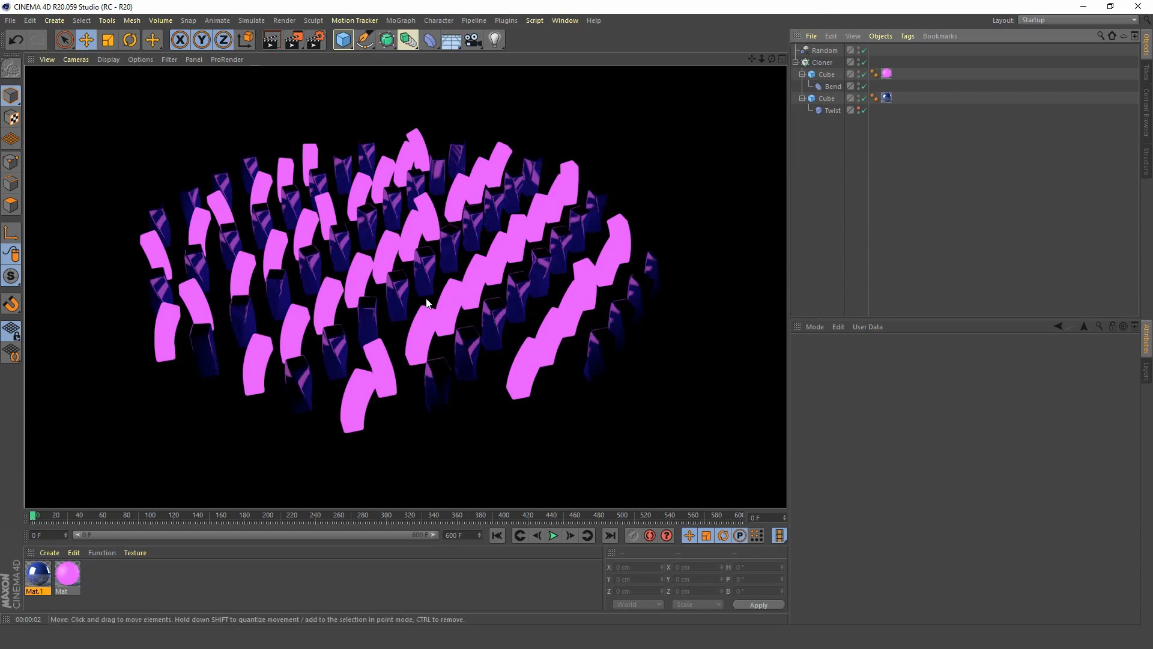
pyautogui.click(804, 166)
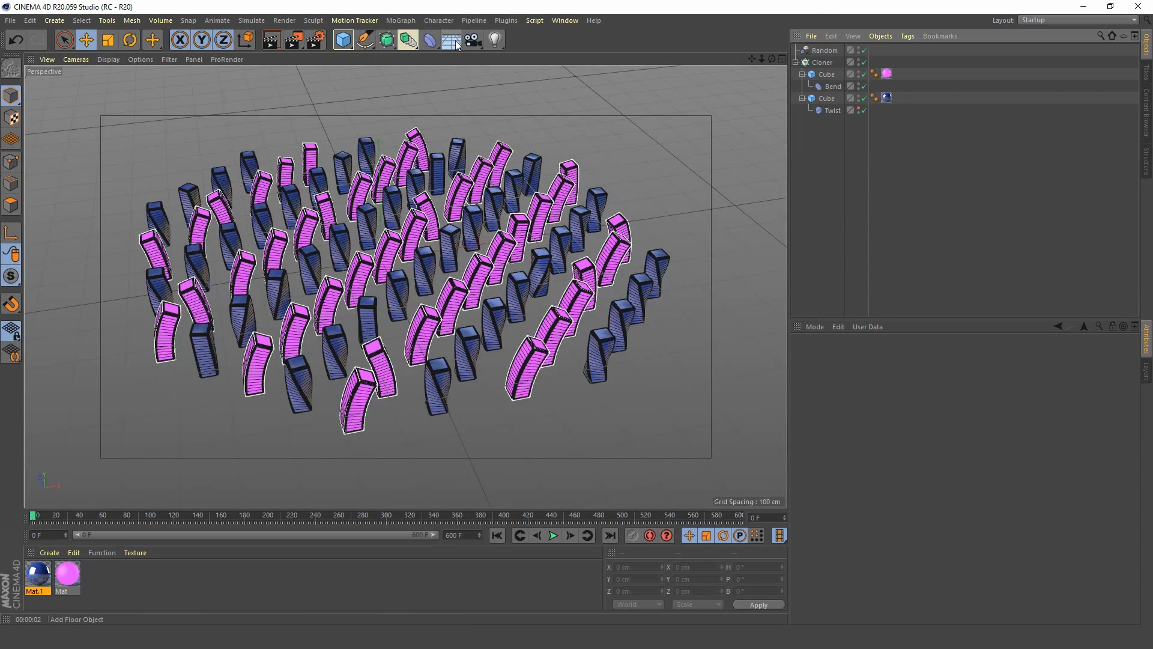
# Add a Floor object and lower it in the Front view to the base of the blocks, at about -60 cm in Y.
pyautogui.click(457, 45)
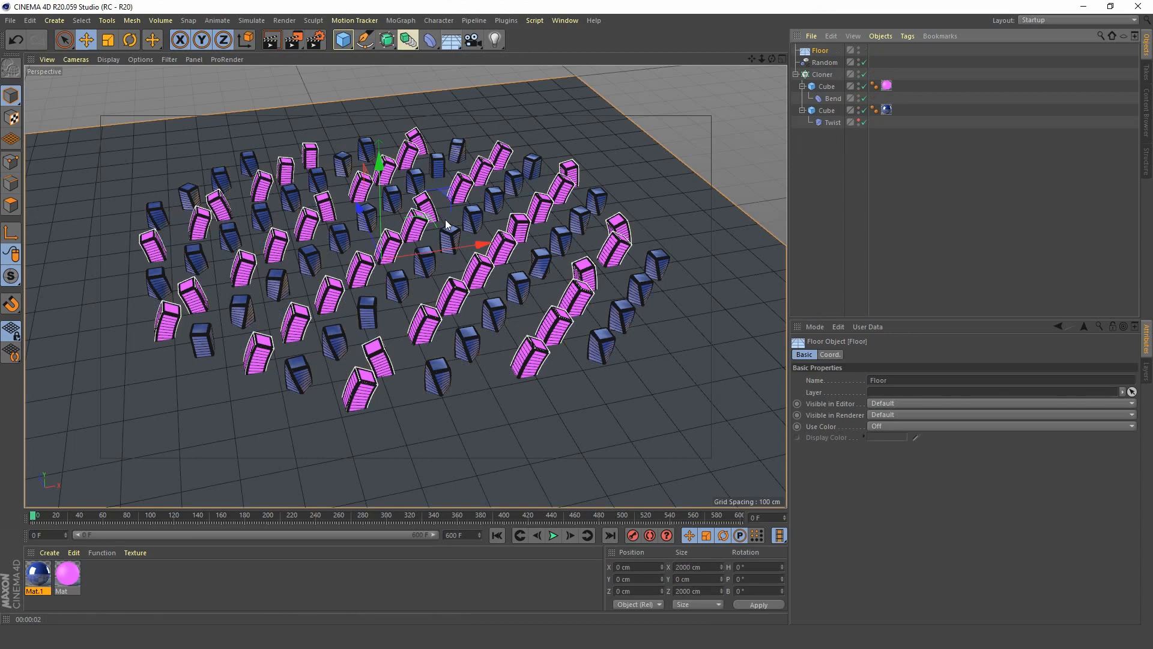
pyautogui.middleClick(444, 273)
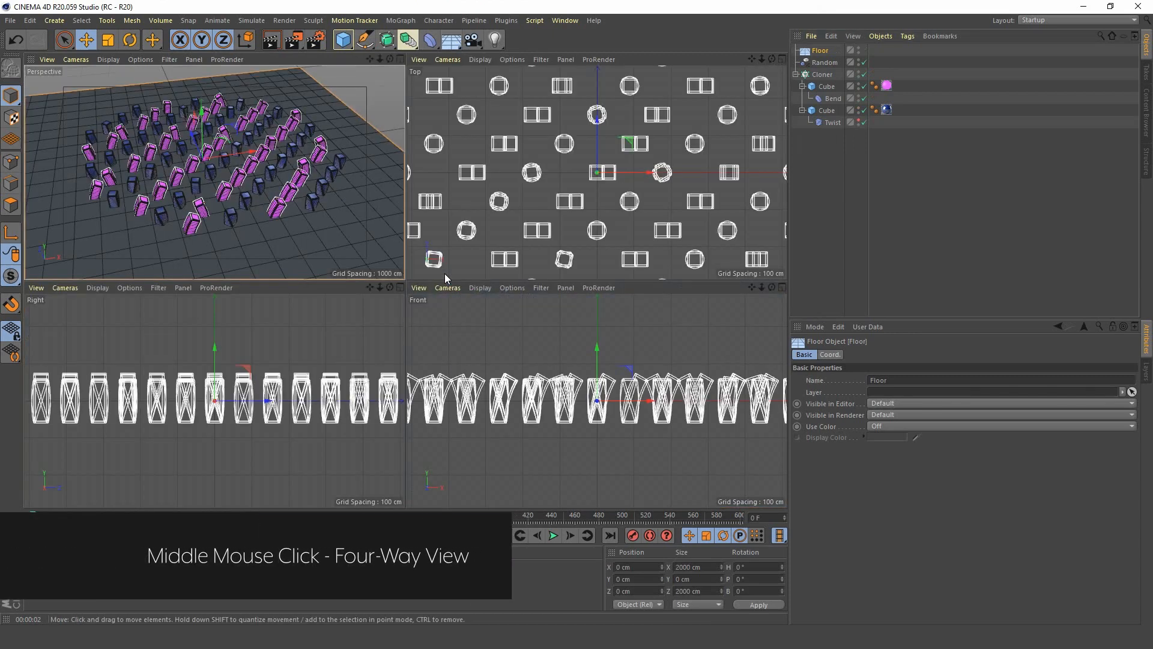
pyautogui.middleClick(558, 340)
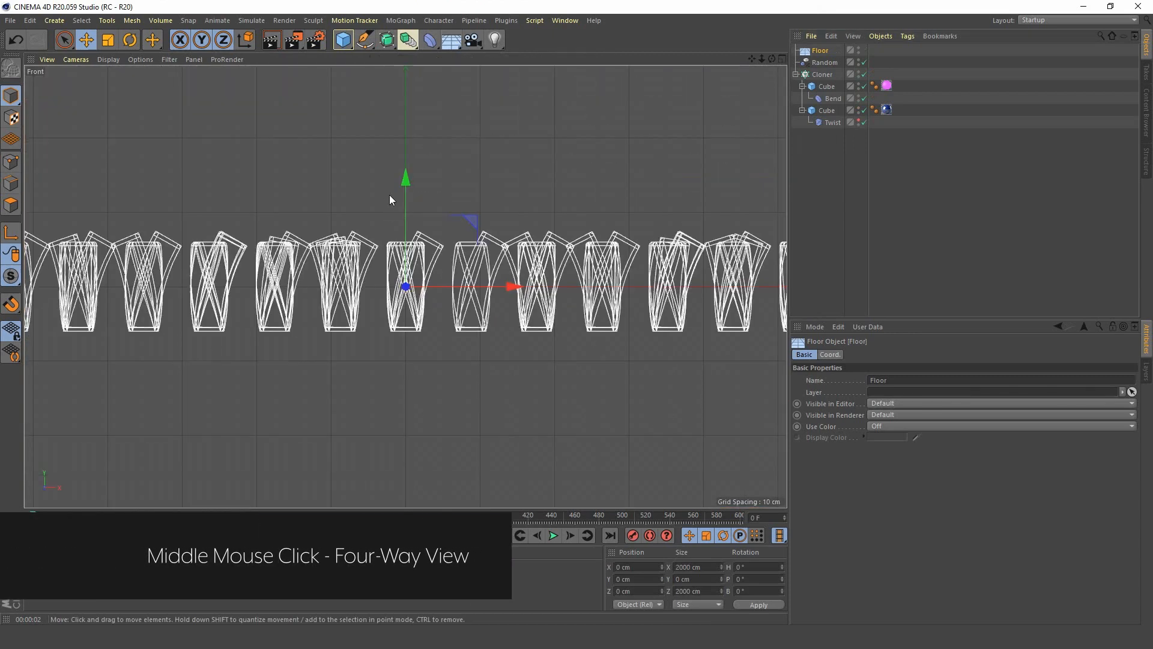
pyautogui.moveTo(408, 178); pyautogui.dragTo(404, 227)
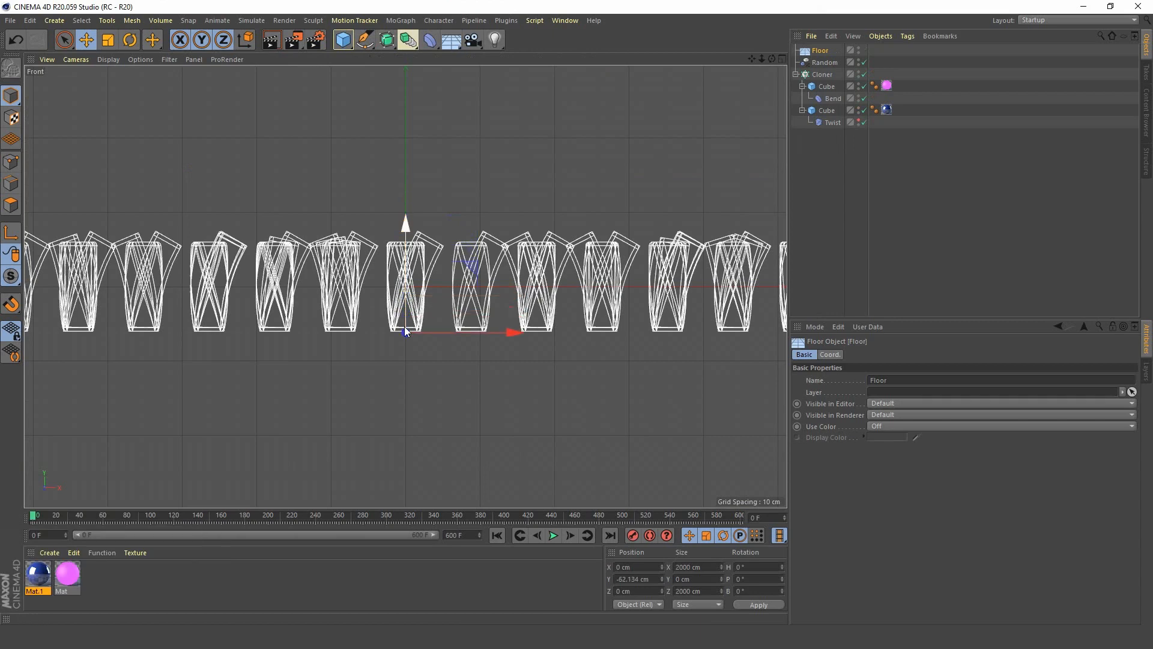
pyautogui.scroll(6, 404, 326)
pyautogui.scroll(1, 496, 273)
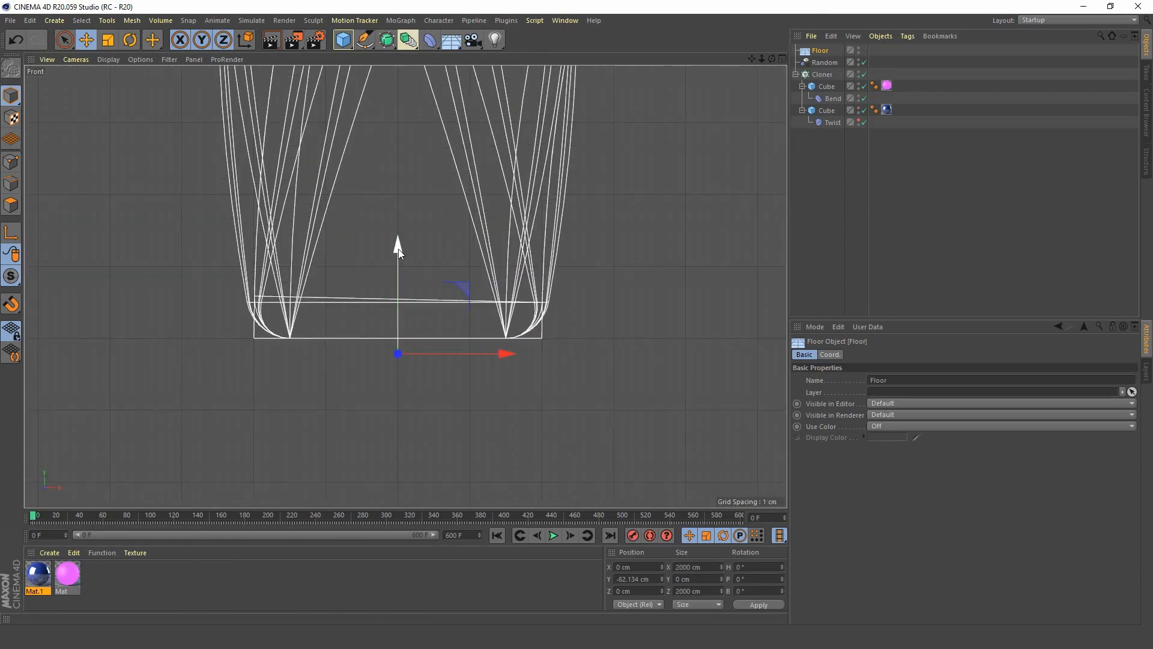
pyautogui.moveTo(399, 246); pyautogui.dragTo(398, 233)
pyautogui.middleClick(238, 237)
pyautogui.middleClick(240, 225)
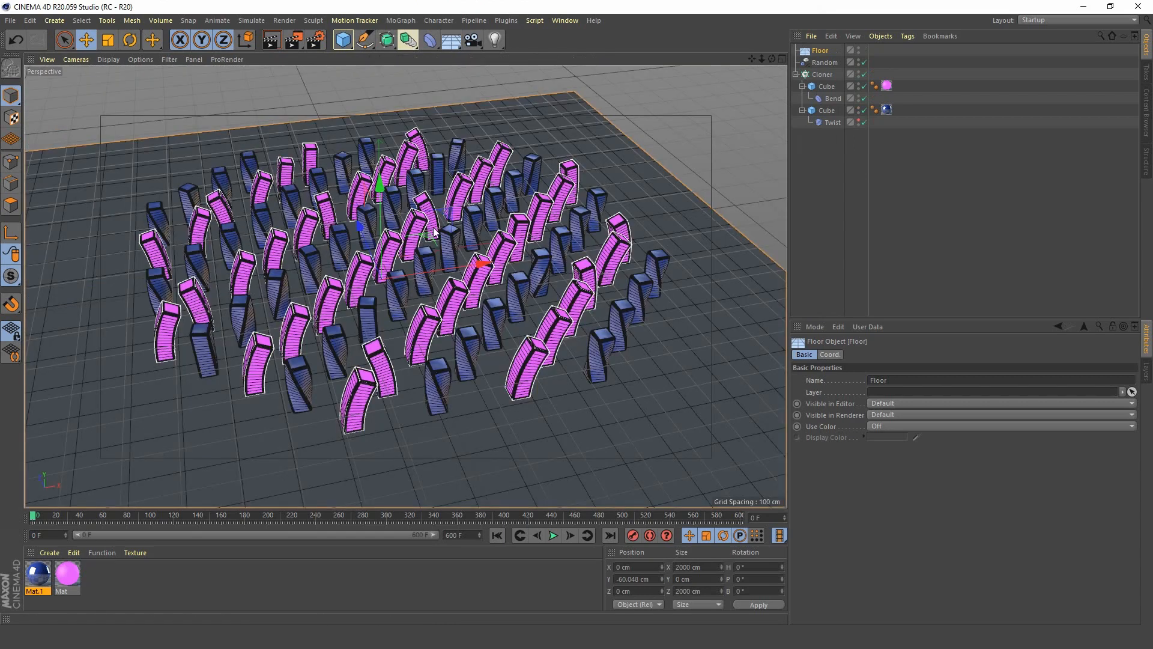
# Create a third material and add a Beckmann reflectance layer with its layer colour brightness at 50%.
pyautogui.click(121, 579)
pyautogui.doubleClick(122, 579)
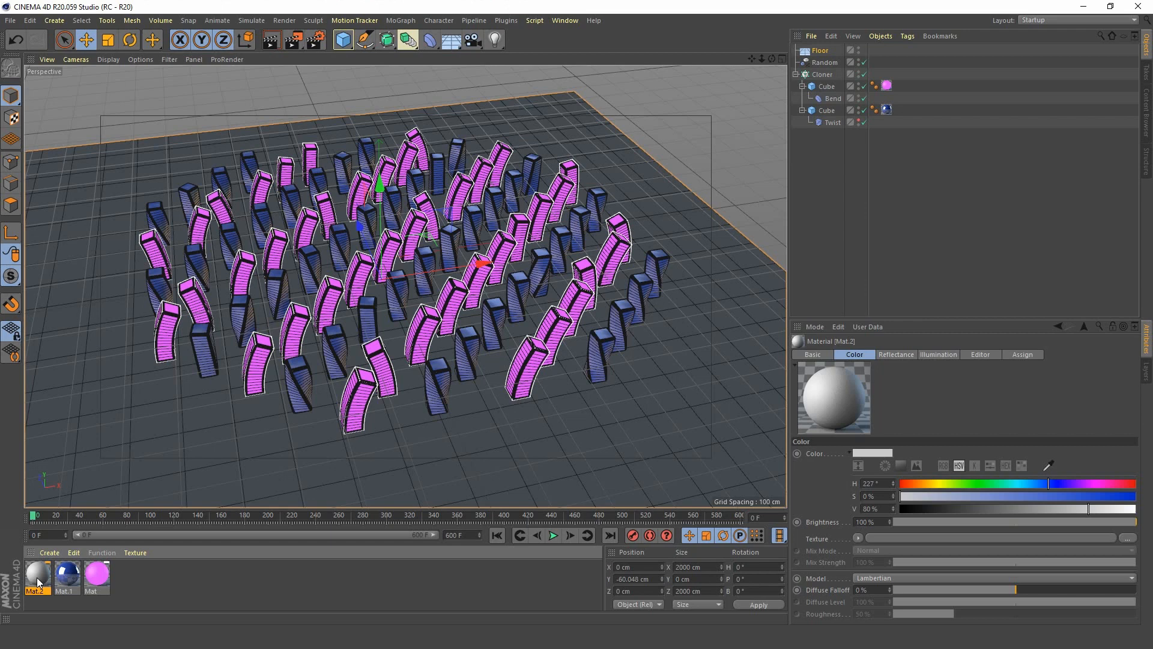
pyautogui.doubleClick(37, 581)
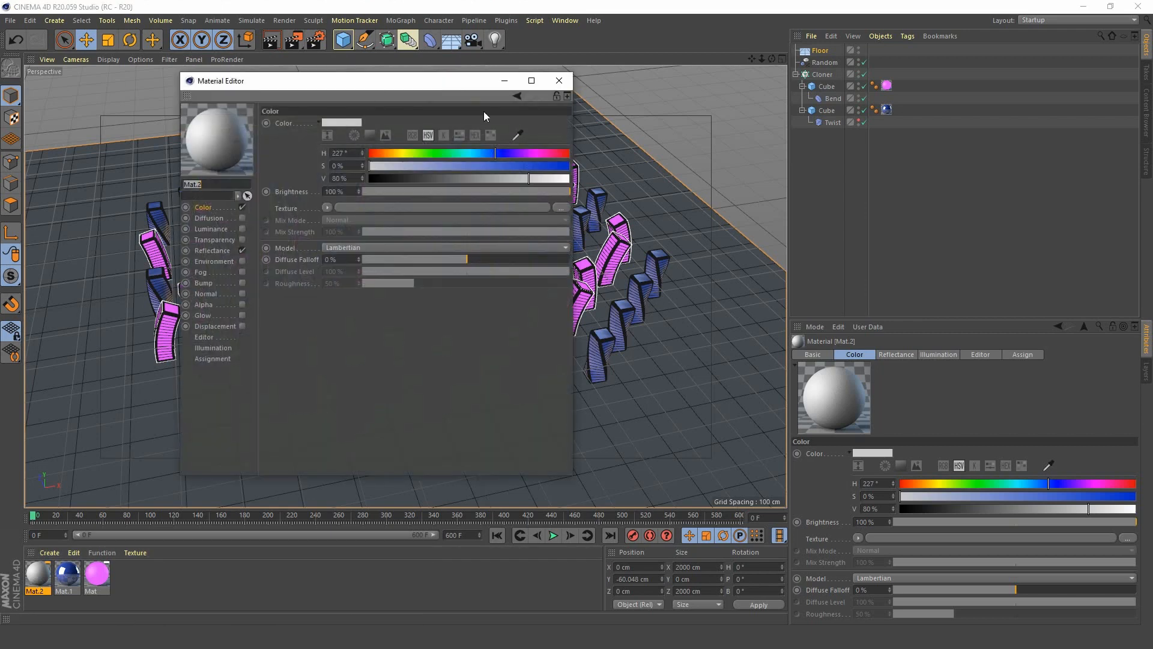
pyautogui.moveTo(384, 78); pyautogui.dragTo(867, 36)
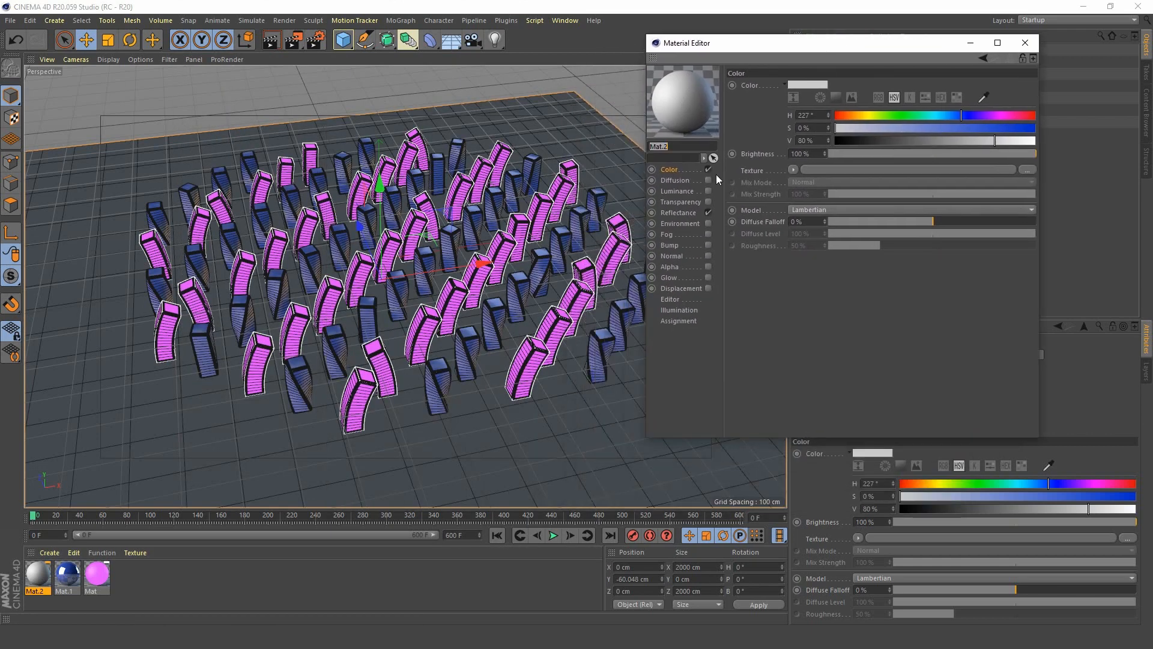
pyautogui.click(679, 213)
pyautogui.click(745, 111)
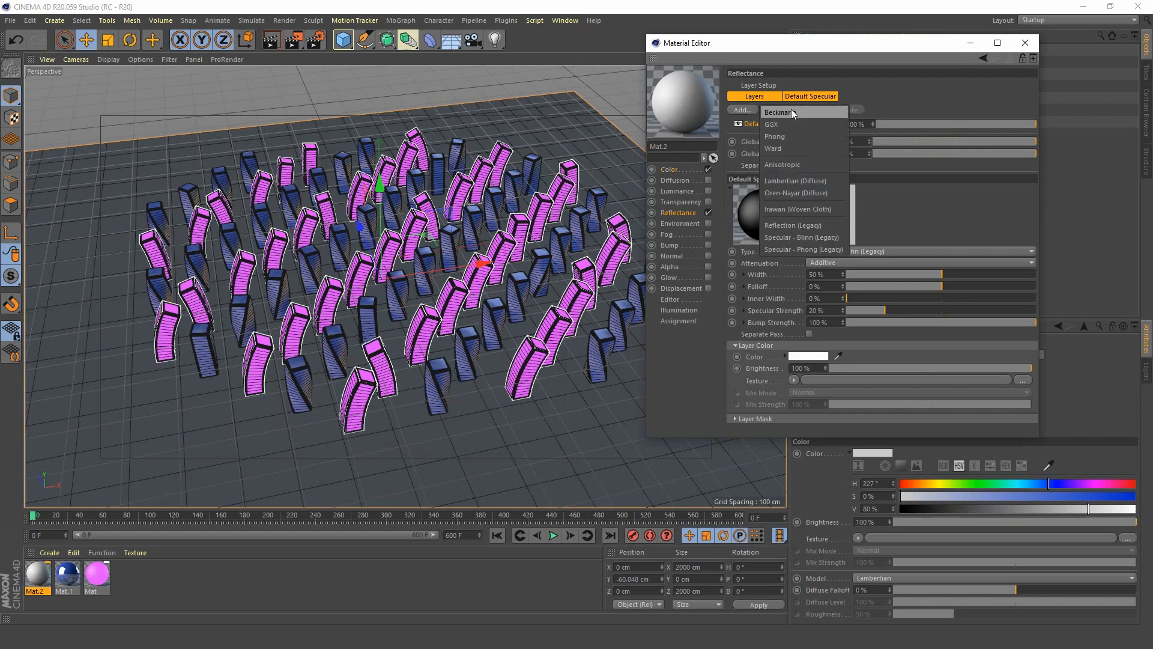
pyautogui.click(791, 109)
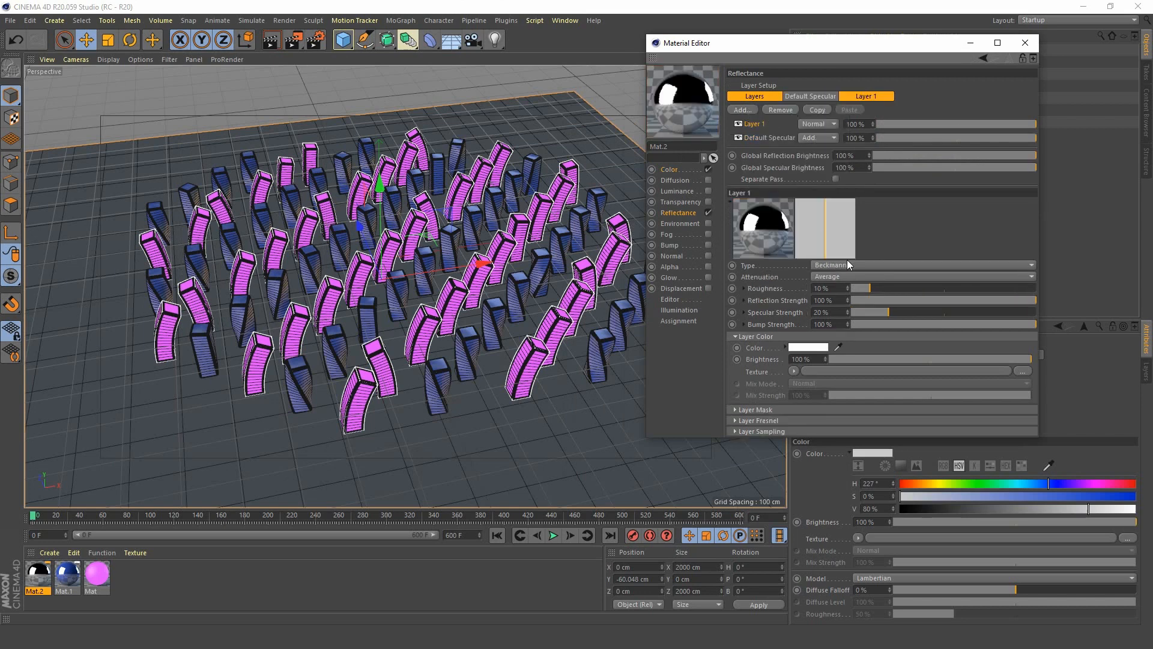
pyautogui.click(931, 359)
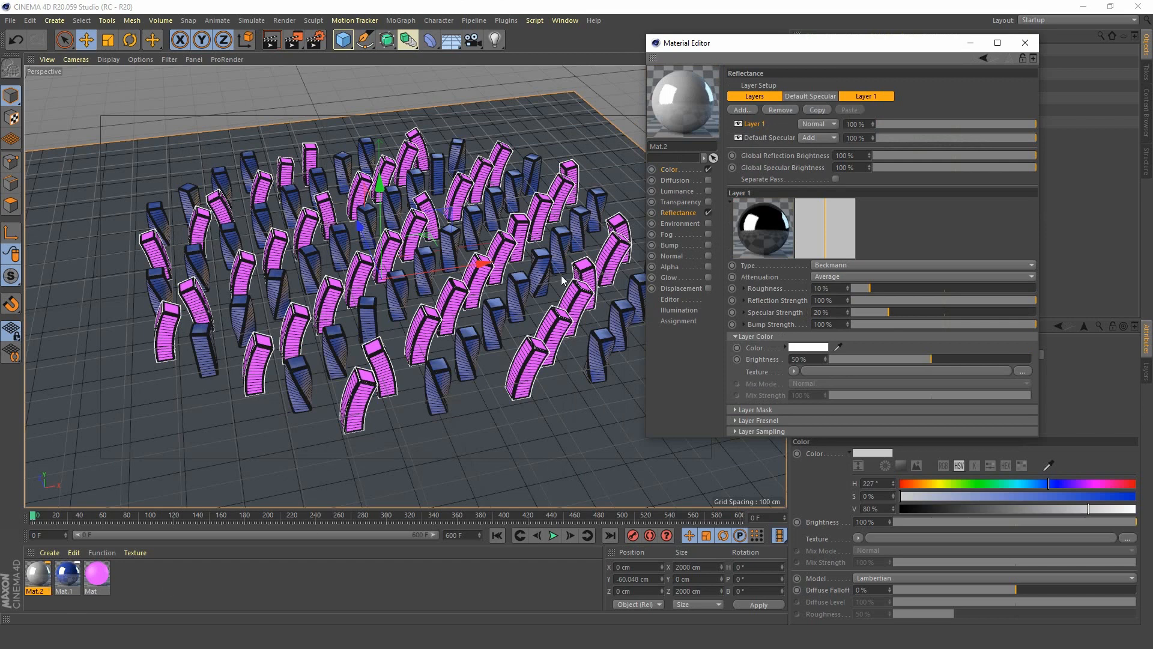
# Set the third material's Color channel value (V) to 90% and load a Tiles surface shader as its texture.
pyautogui.click(671, 168)
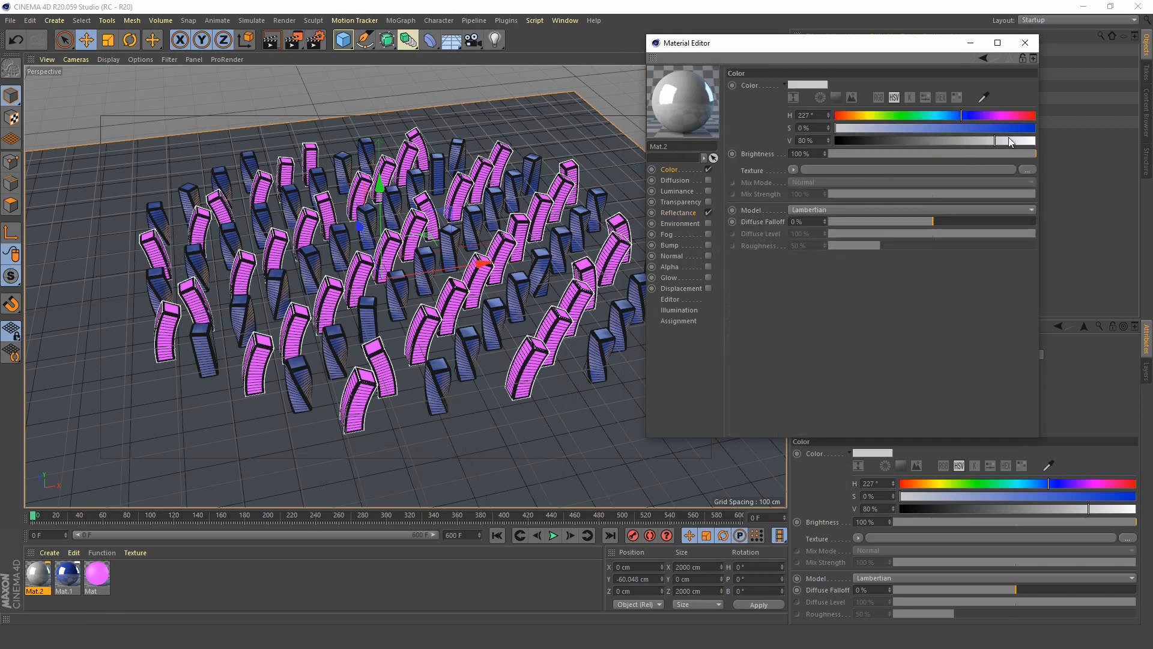
pyautogui.moveTo(1009, 141); pyautogui.dragTo(1016, 141)
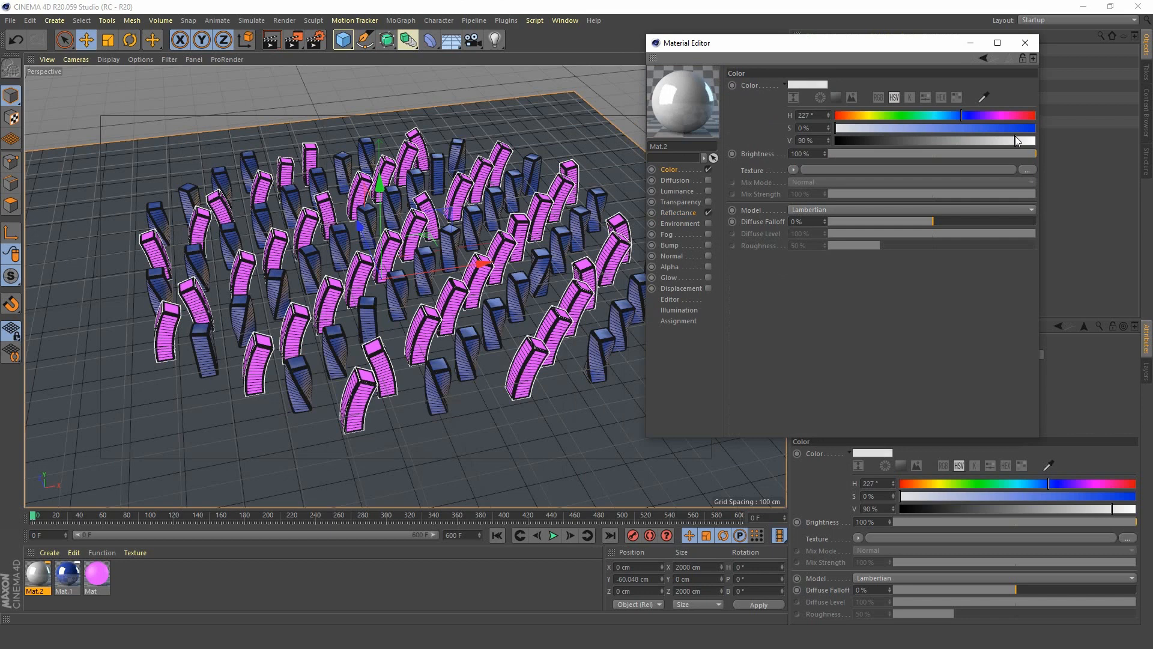
pyautogui.click(793, 170)
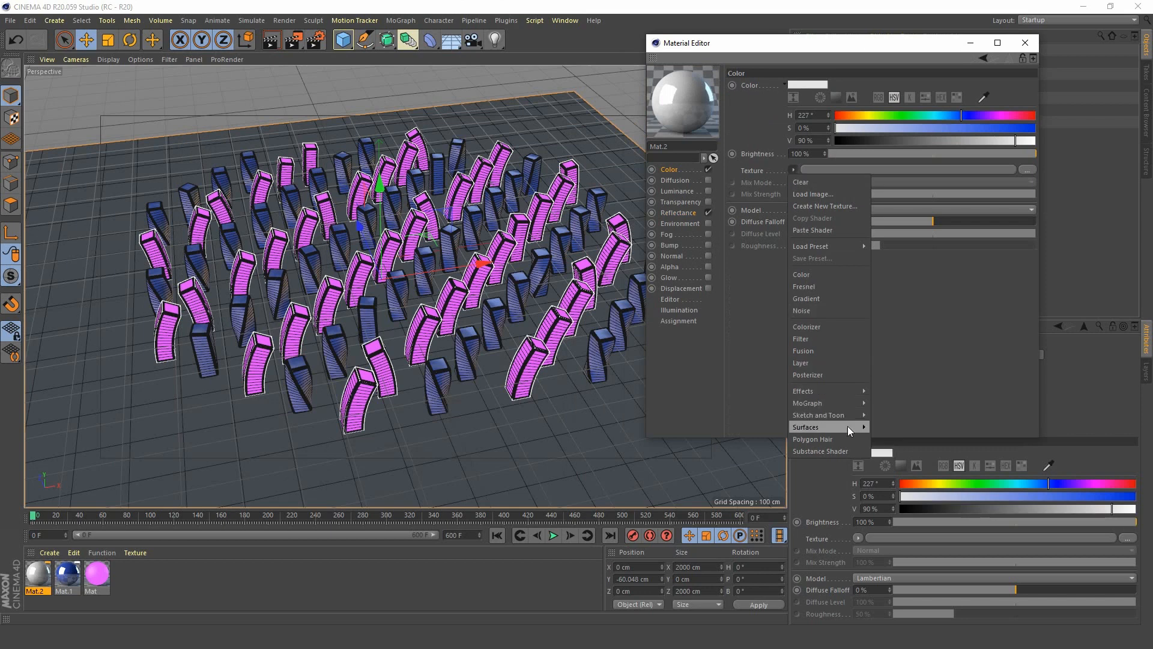
pyautogui.moveTo(849, 429)
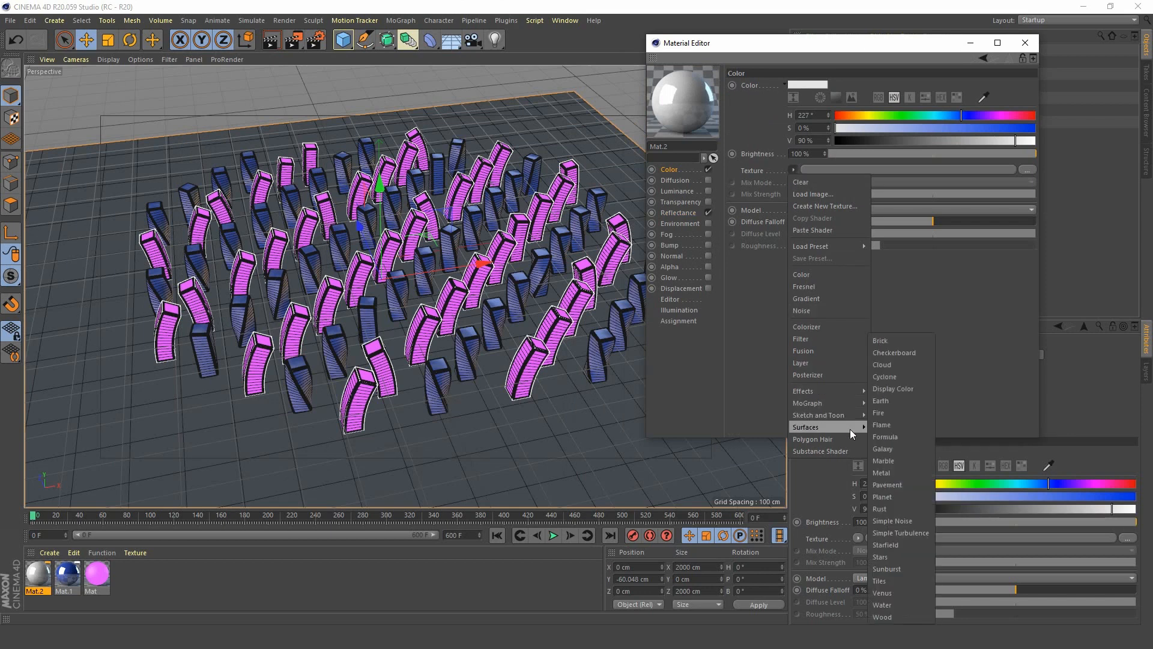
pyautogui.click(905, 579)
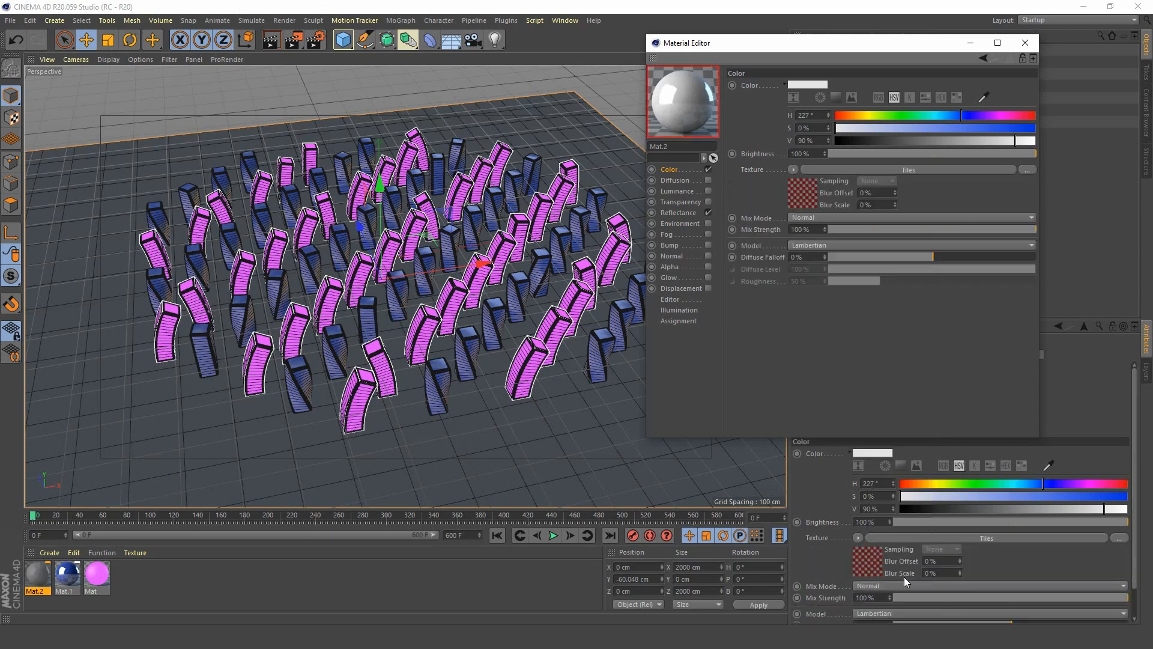
# Set Tiles Color 1 of the Tiles shader to near-white with 0% saturation and 97% value.
pyautogui.click(810, 192)
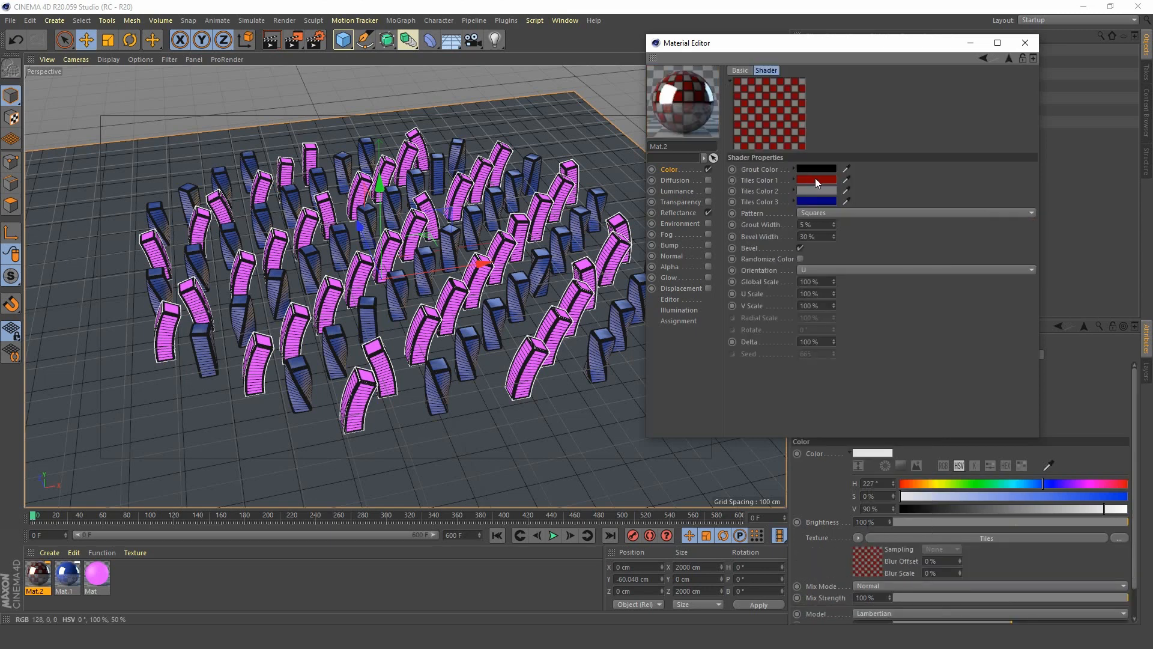
pyautogui.click(816, 178)
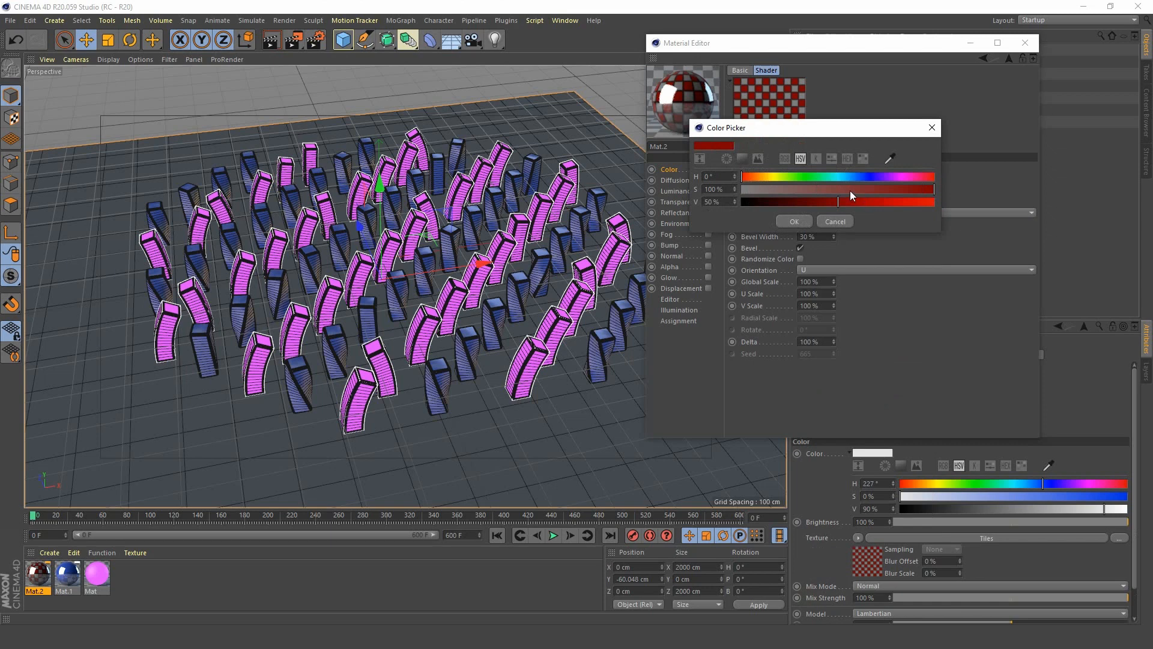
pyautogui.moveTo(849, 190); pyautogui.dragTo(924, 202)
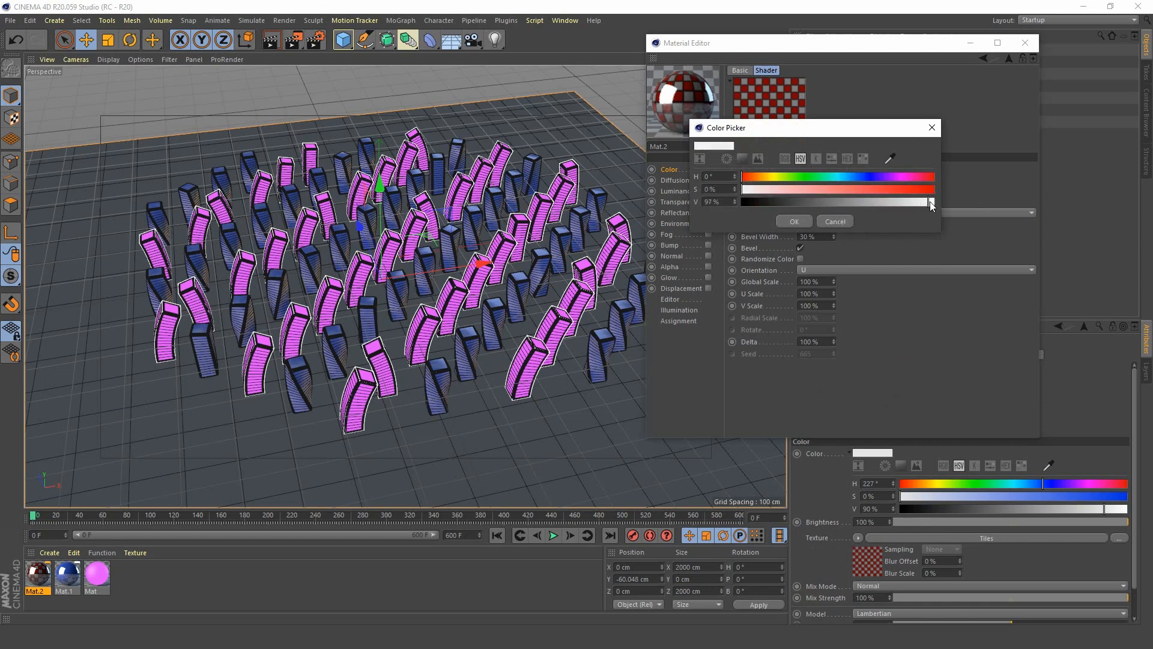
pyautogui.click(794, 221)
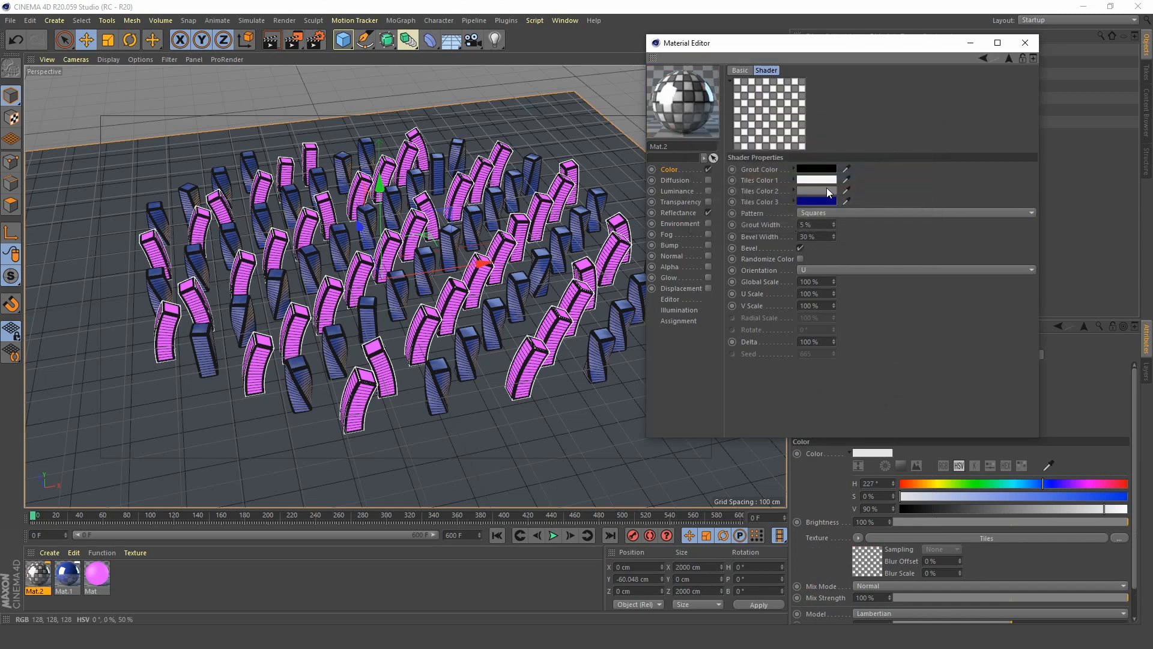
# Set Tiles Color 2 of the shader to a light grey with 85% value.
pyautogui.click(826, 188)
pyautogui.moveTo(863, 211); pyautogui.dragTo(912, 212)
pyautogui.click(807, 230)
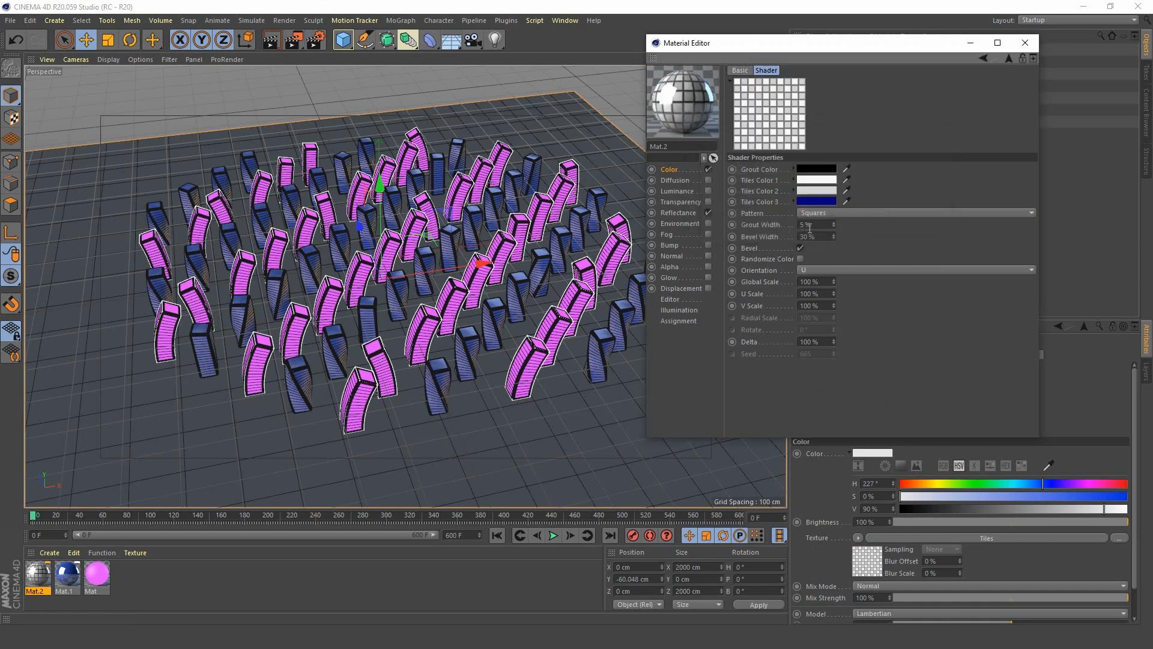
pyautogui.click(825, 192)
pyautogui.moveTo(899, 215); pyautogui.dragTo(896, 216)
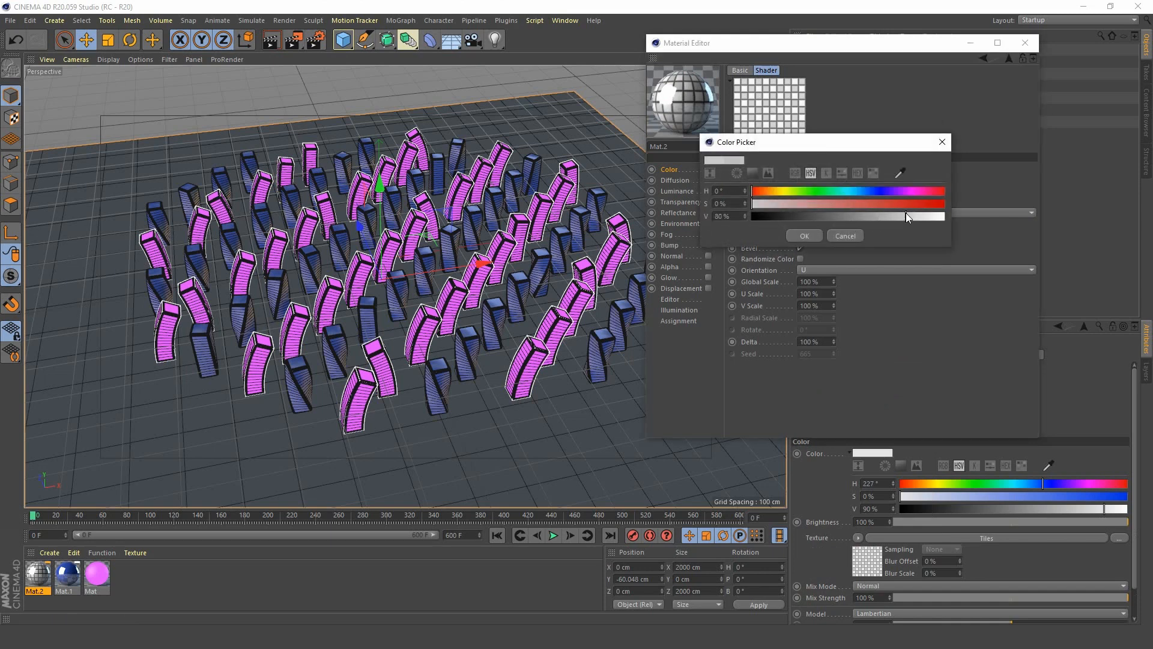
pyautogui.click(805, 235)
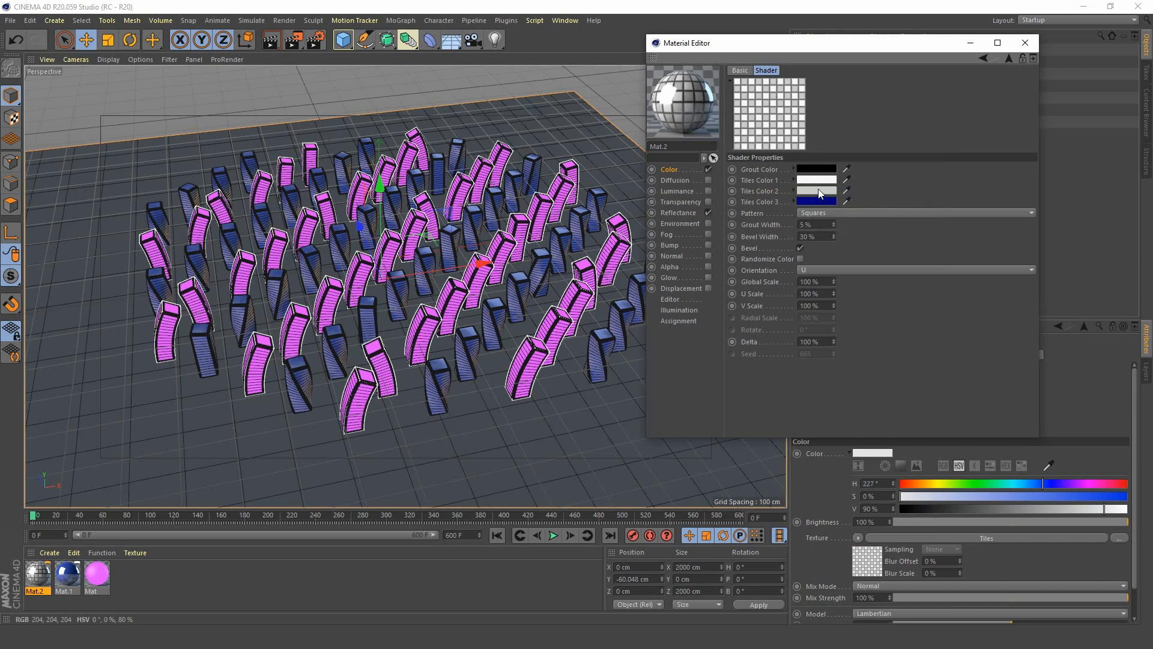
pyautogui.click(821, 188)
pyautogui.click(912, 212)
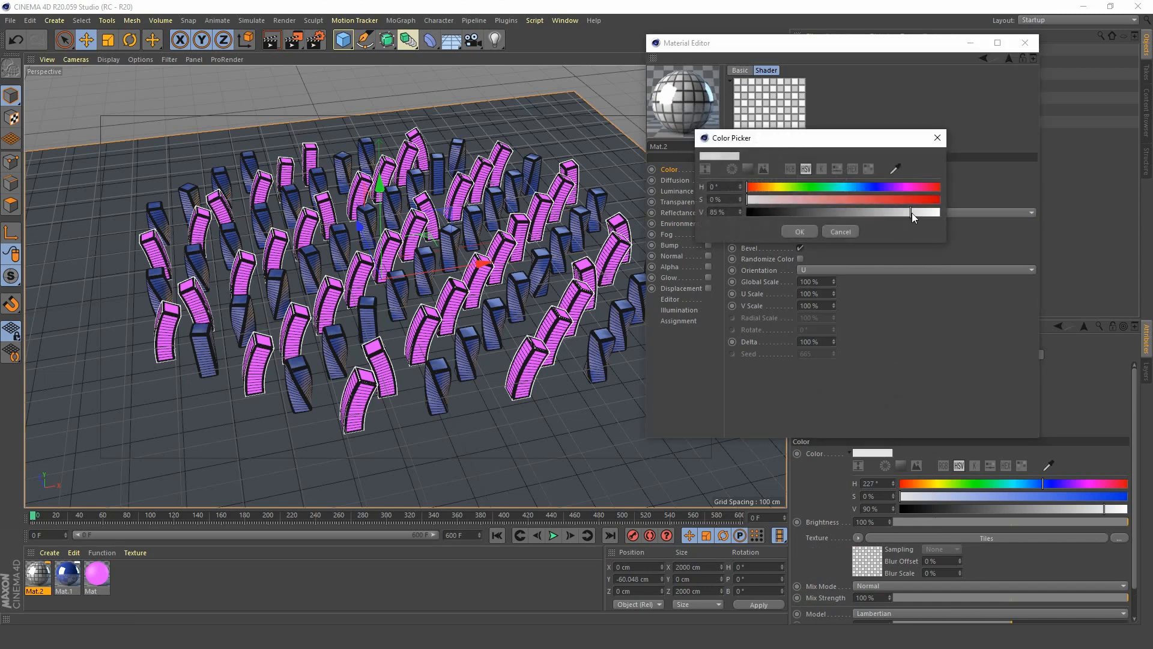
pyautogui.click(808, 231)
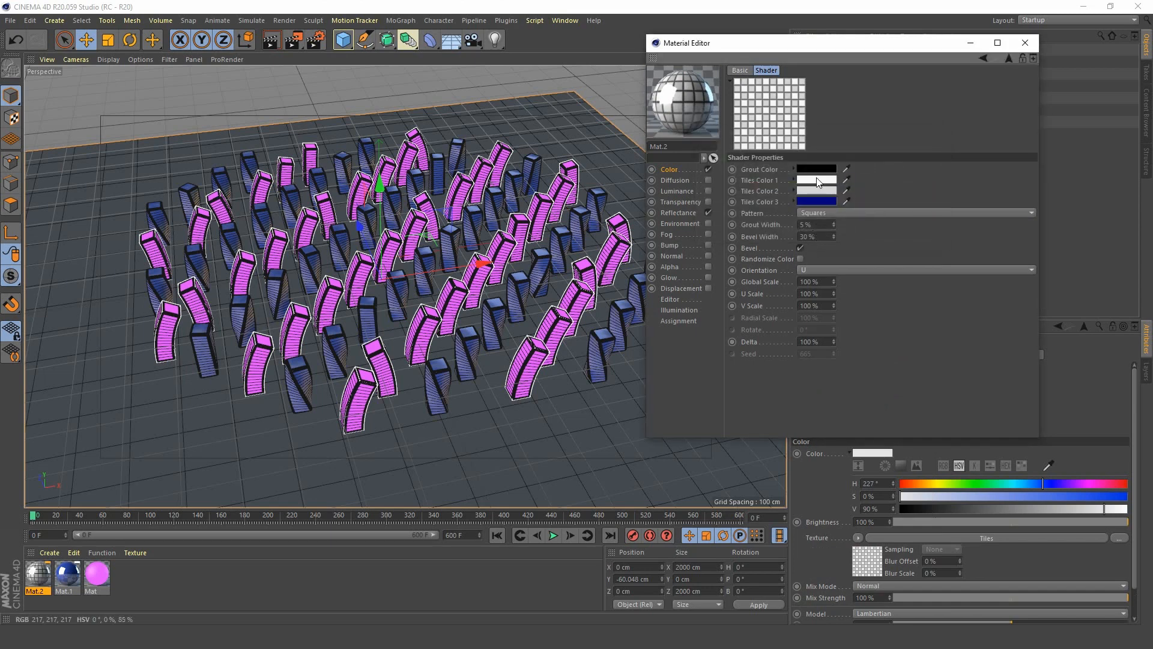
# Set the shader's Grout Color to a mid grey with 43% value.
pyautogui.click(831, 180)
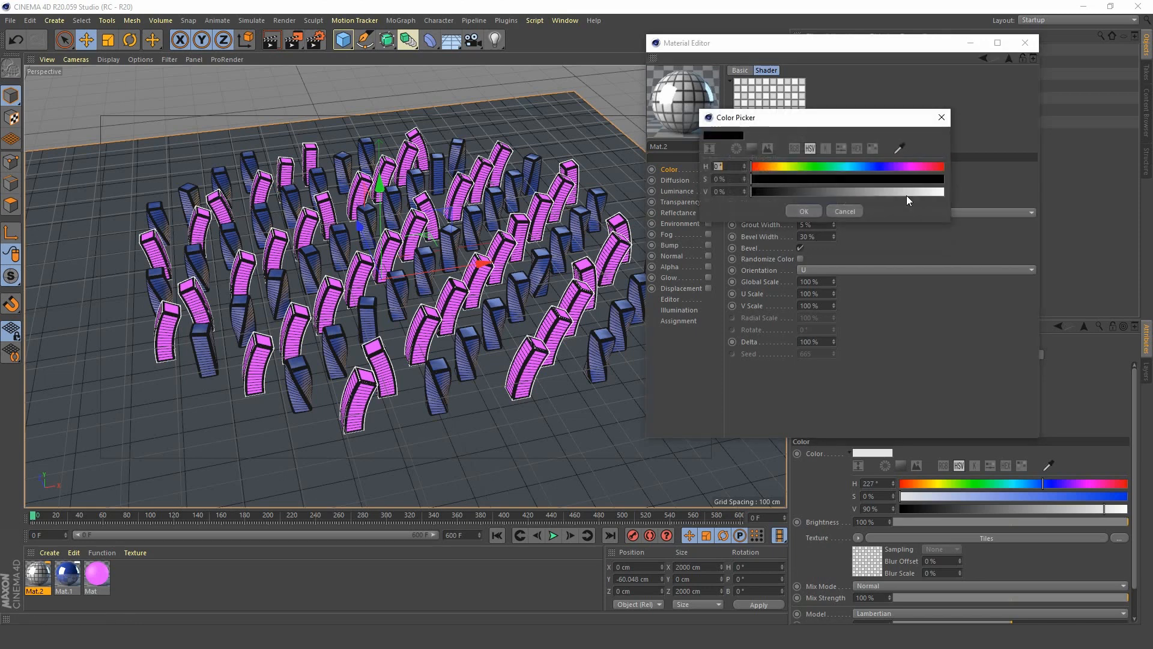
pyautogui.moveTo(906, 192); pyautogui.dragTo(835, 200)
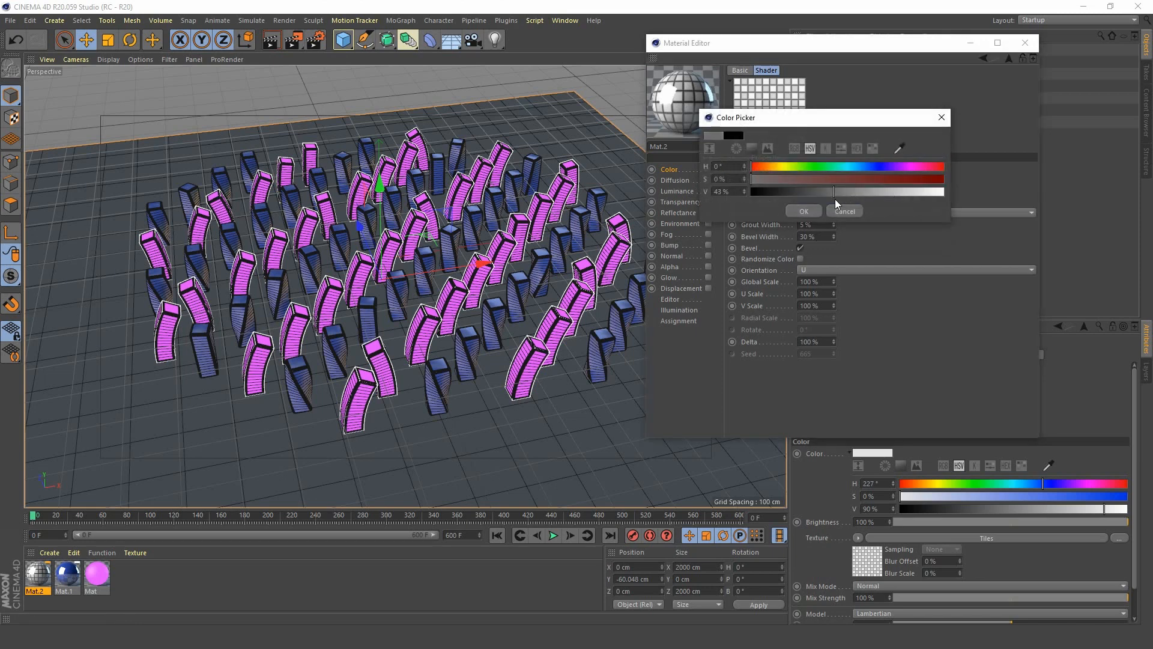
pyautogui.click(805, 210)
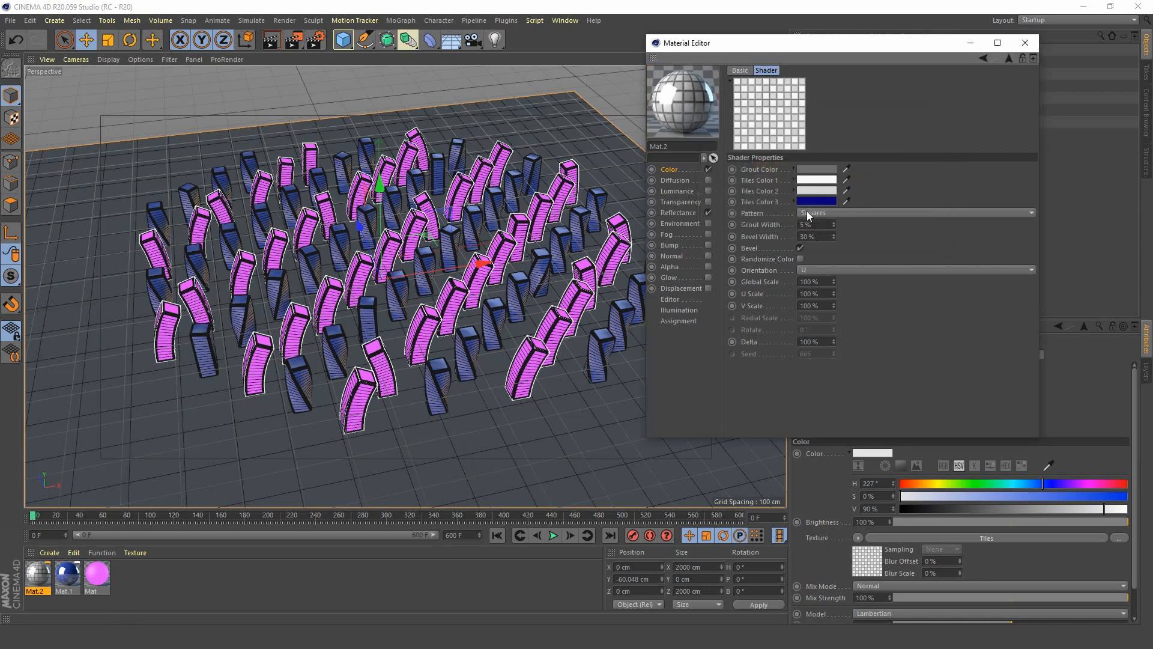
# Set both the U Scale and V Scale of the Tiles shader to 500%.
pyautogui.click(821, 294)
pyautogui.write('500')
pyautogui.press('Tab')
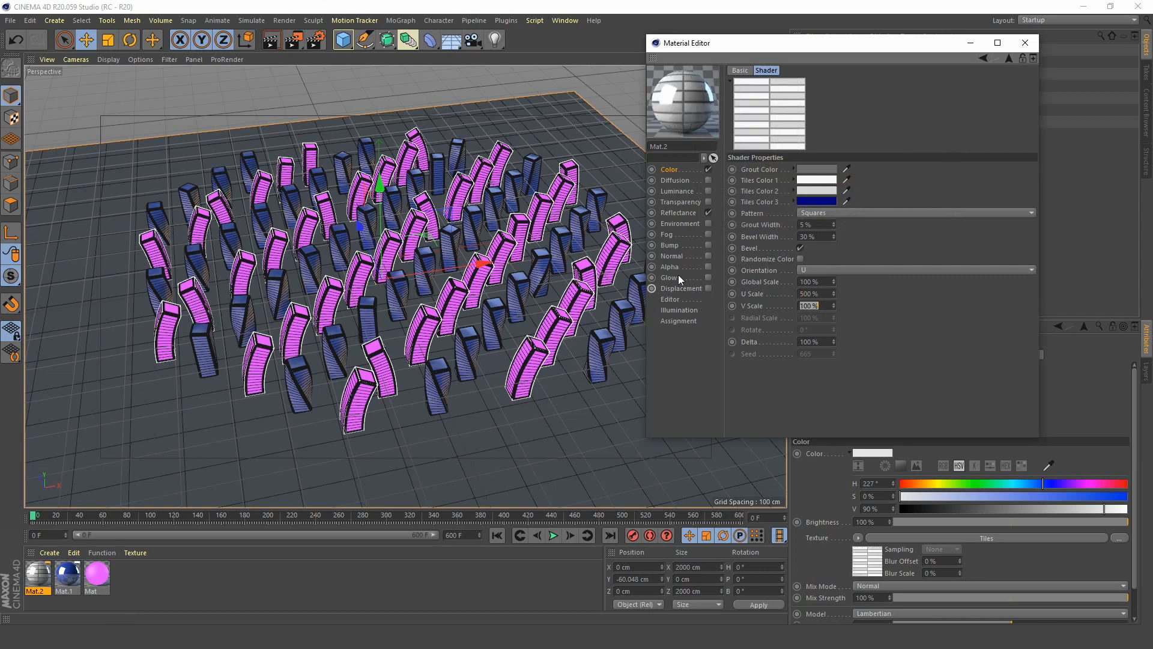
pyautogui.write('500')
pyautogui.press('Tab')
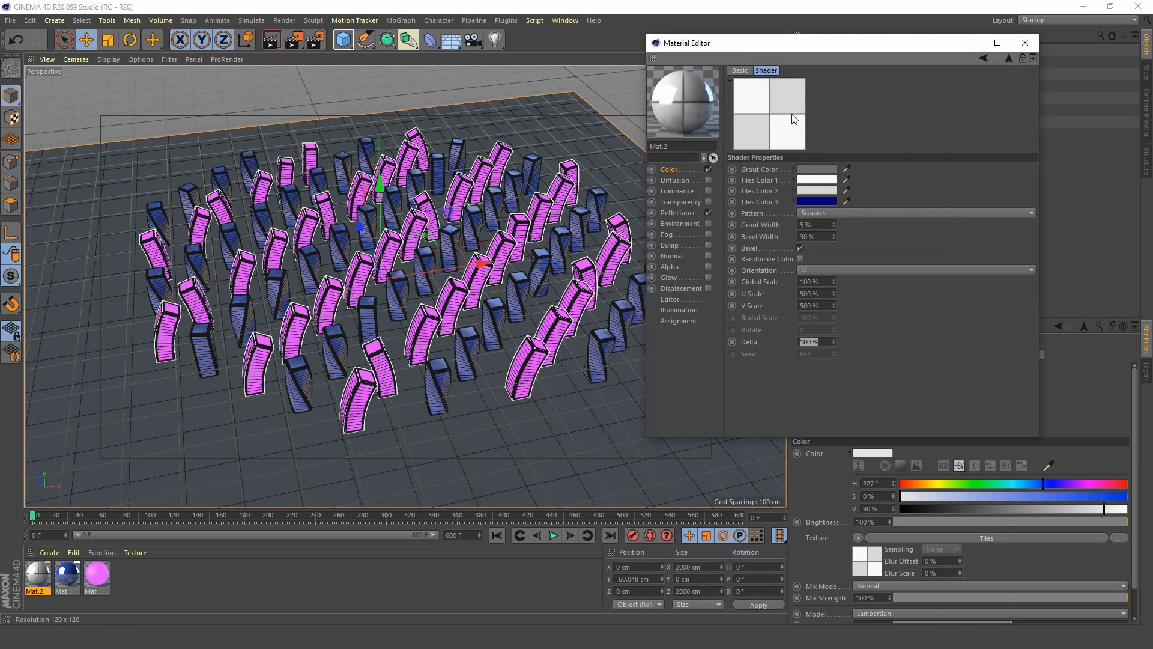
# Copy the Tiles shader from the Color channel, enable the Bump channel and paste the shader as its texture.
pyautogui.click(672, 169)
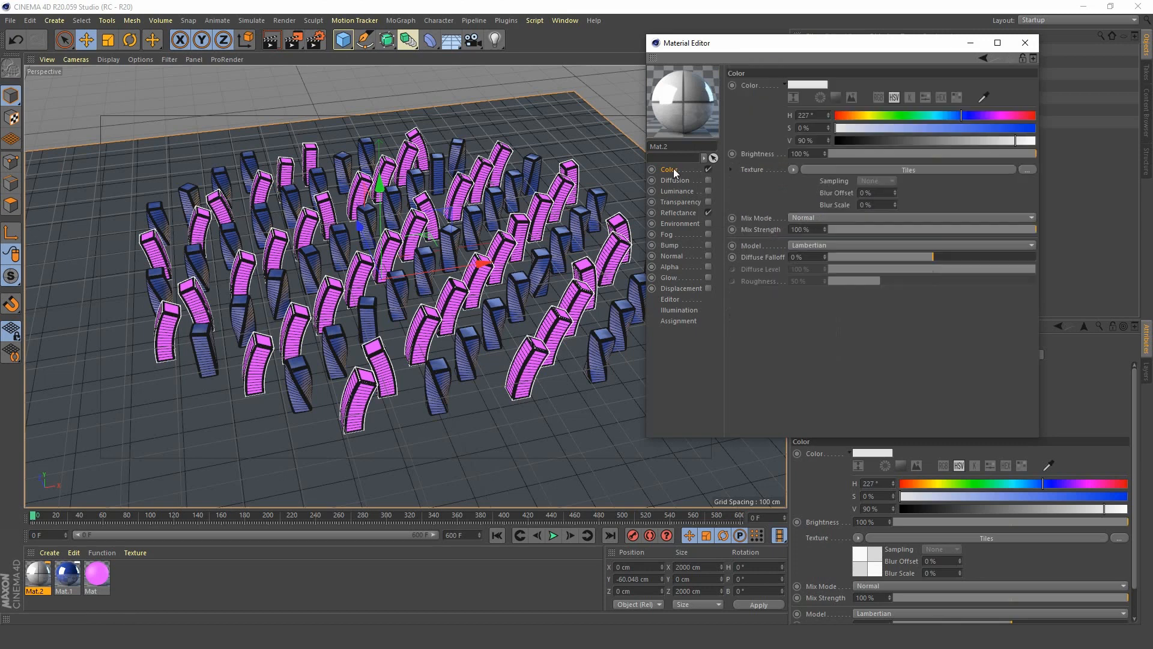
pyautogui.click(795, 170)
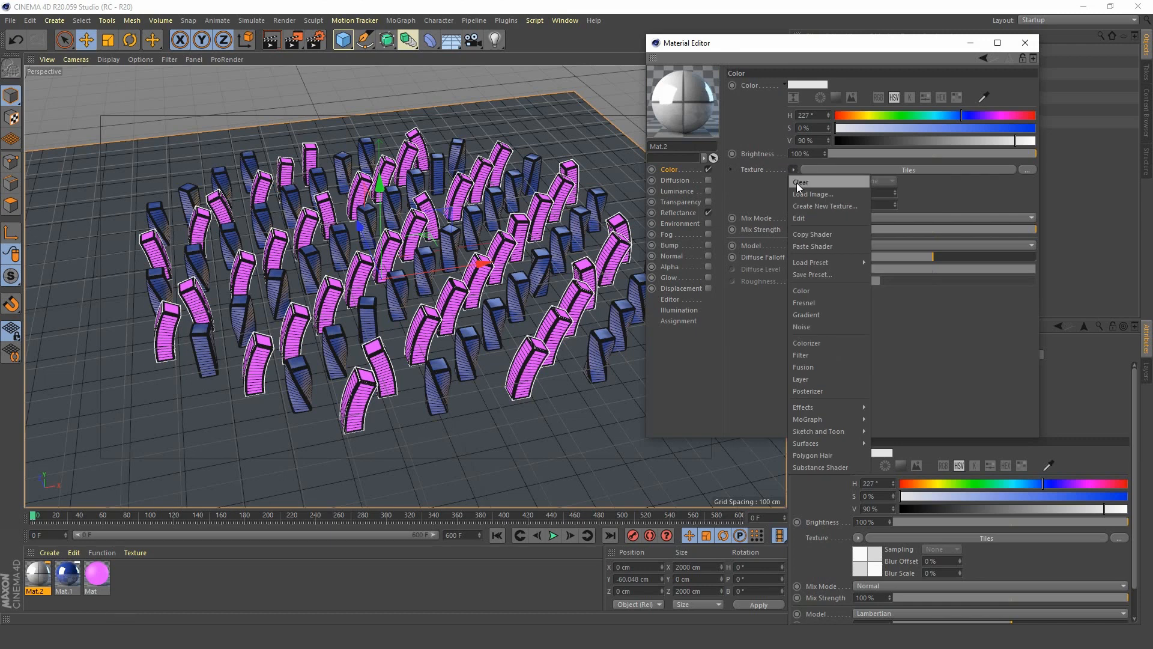
pyautogui.click(817, 236)
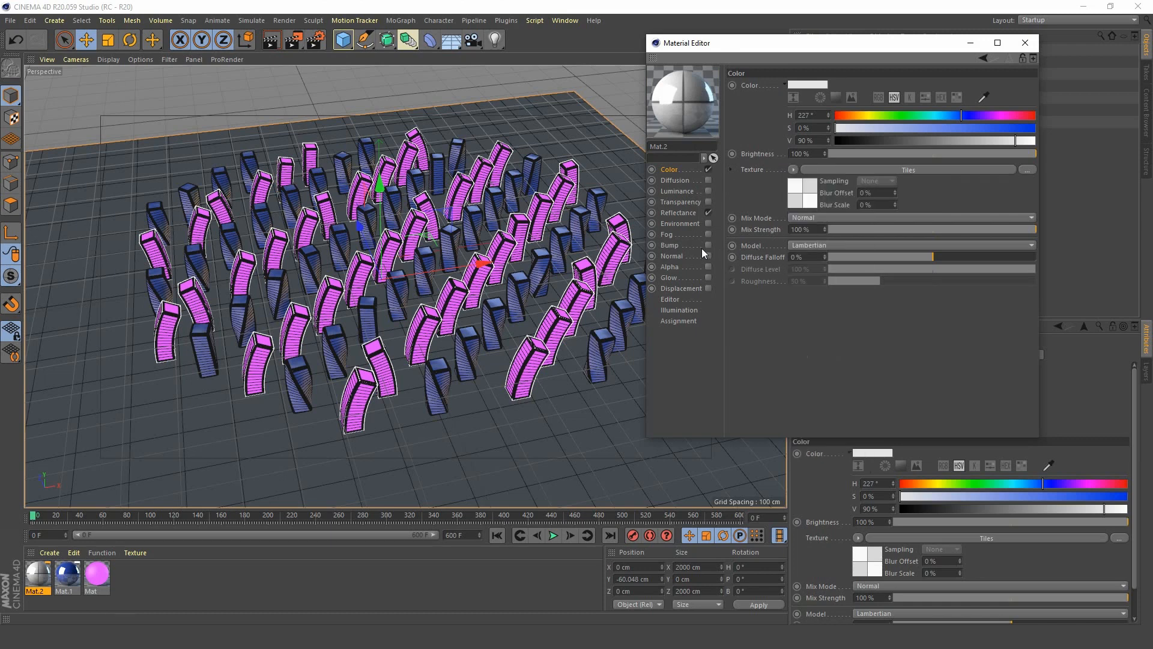
pyautogui.click(671, 246)
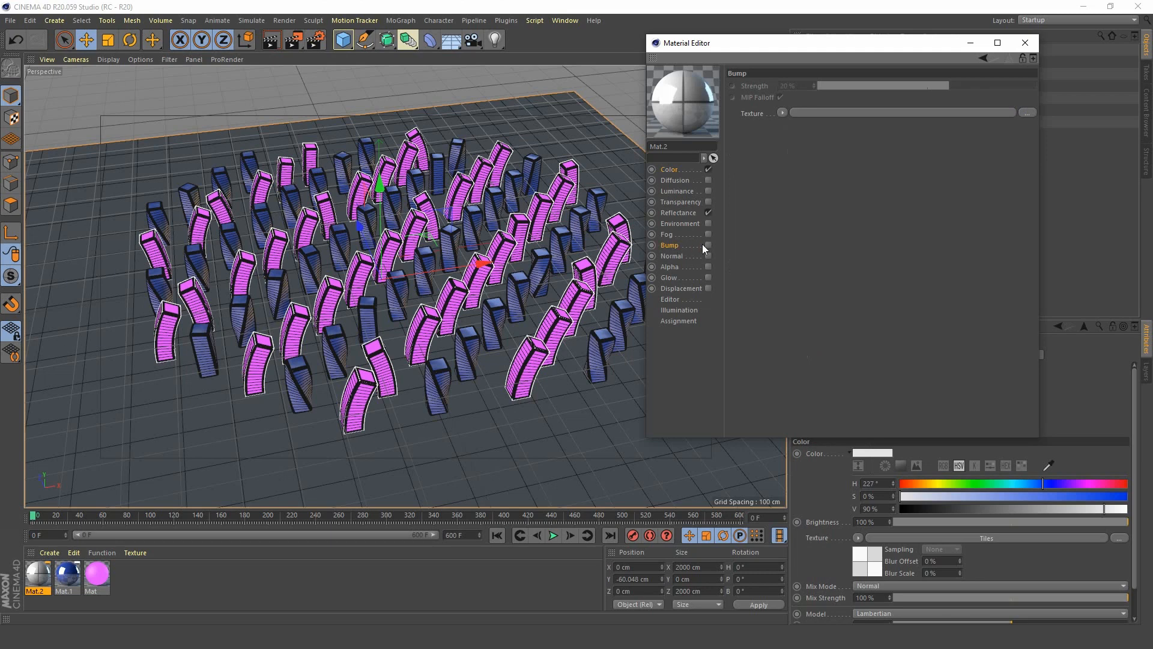
pyautogui.click(783, 112)
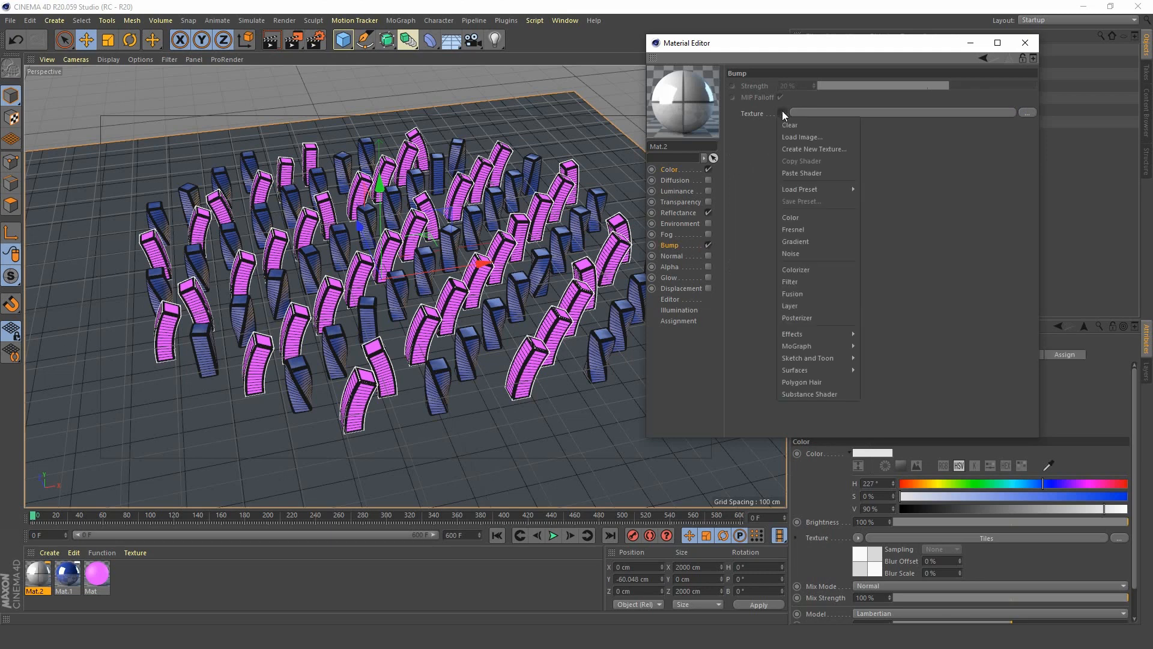
pyautogui.click(795, 174)
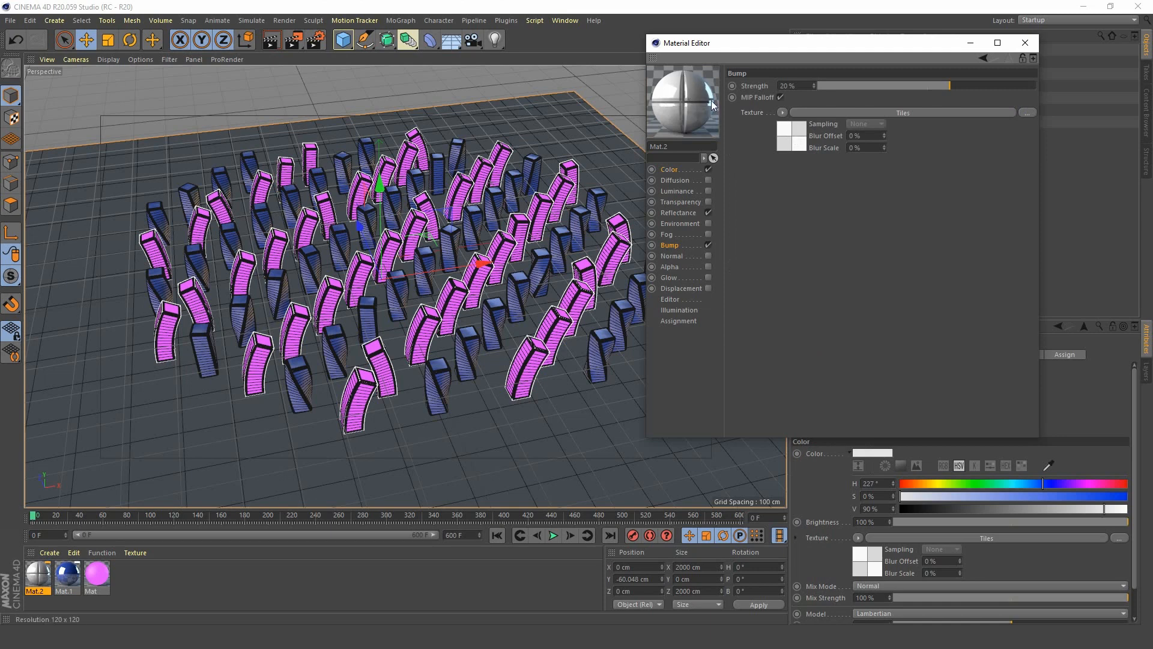
# Set the Bump strength to 10% and apply the tiled material to the Floor.
pyautogui.click(792, 86)
pyautogui.write('10')
pyautogui.press('Return')
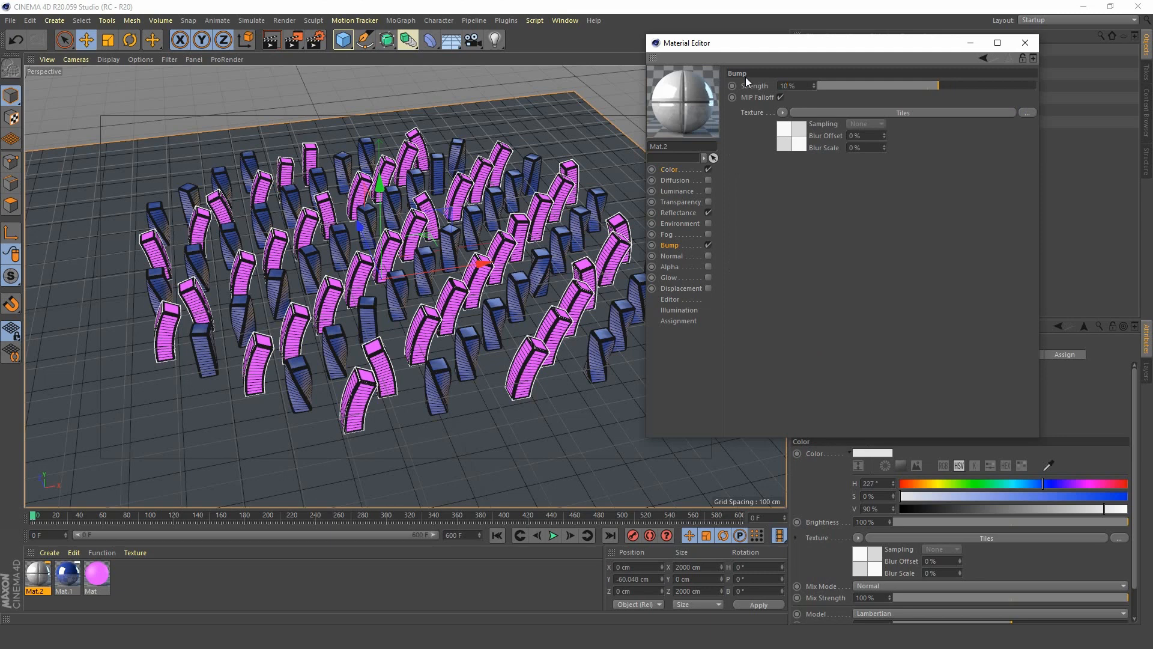
pyautogui.click(1025, 43)
pyautogui.moveTo(38, 575); pyautogui.dragTo(113, 421)
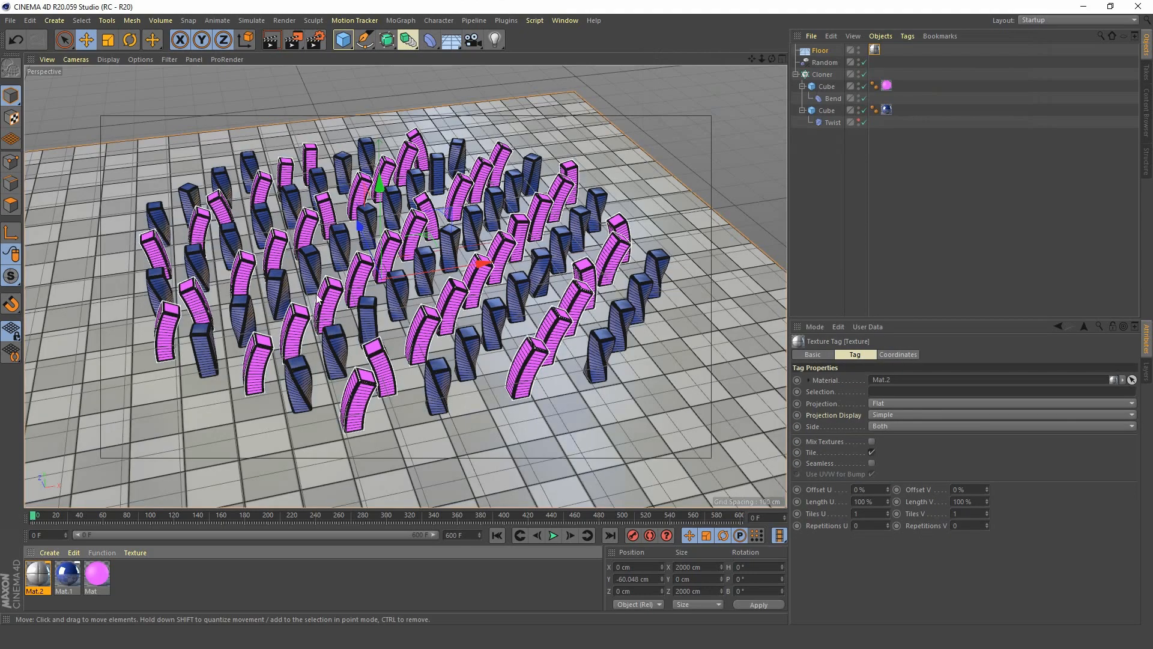
# Render the perspective view of the blocks on the tiled floor in the Picture Viewer to check the look.
pyautogui.moveTo(461, 266)
pyautogui.keyDown('alt'); pyautogui.mouseDown(button='middle')
pyautogui.moveTo(478, 268)
pyautogui.moveTo(449, 275)
pyautogui.mouseUp(button='middle'); pyautogui.keyUp('alt')
pyautogui.scroll(1, 448, 274)
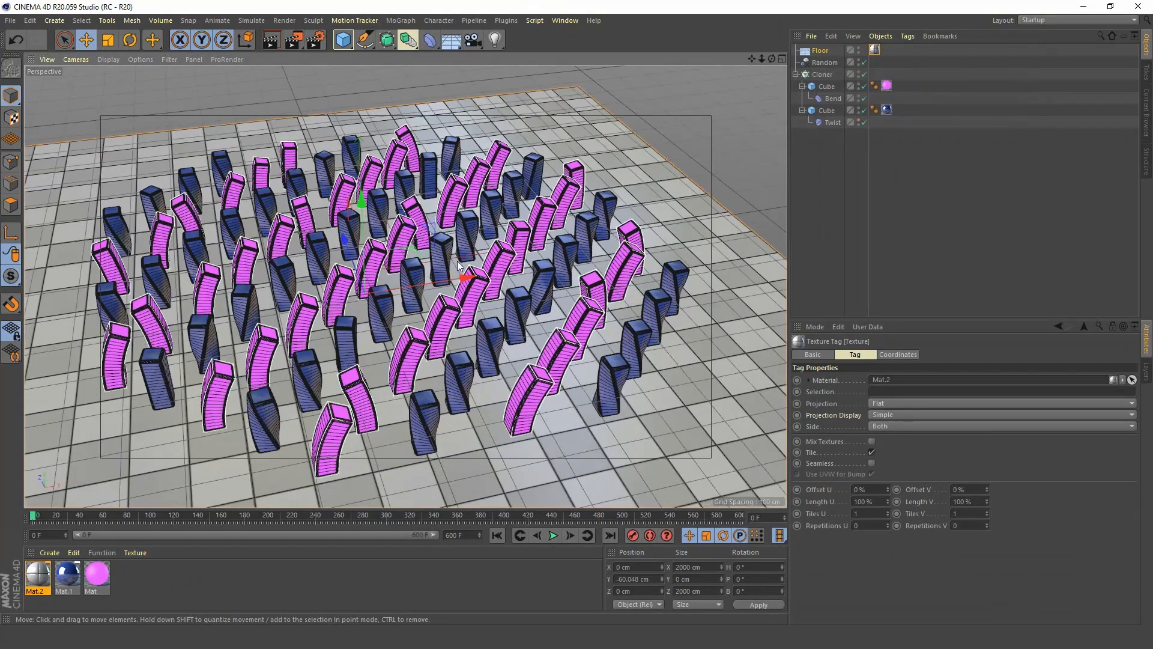
pyautogui.click(315, 40)
pyautogui.moveTo(429, 36); pyautogui.dragTo(446, 90)
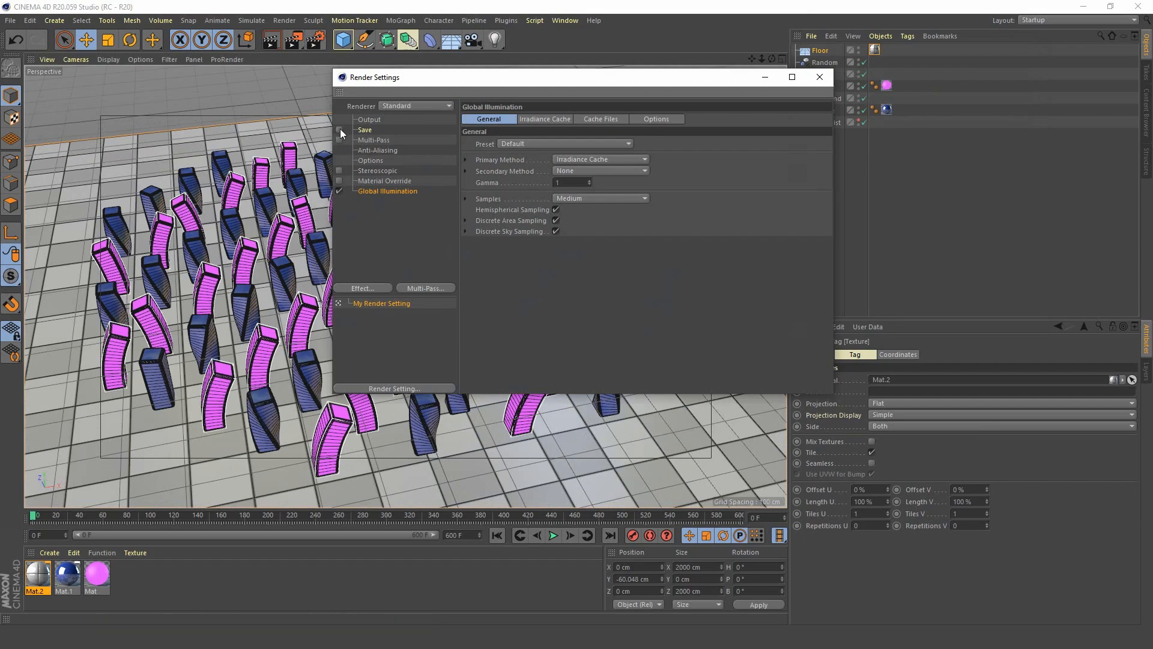
pyautogui.click(818, 75)
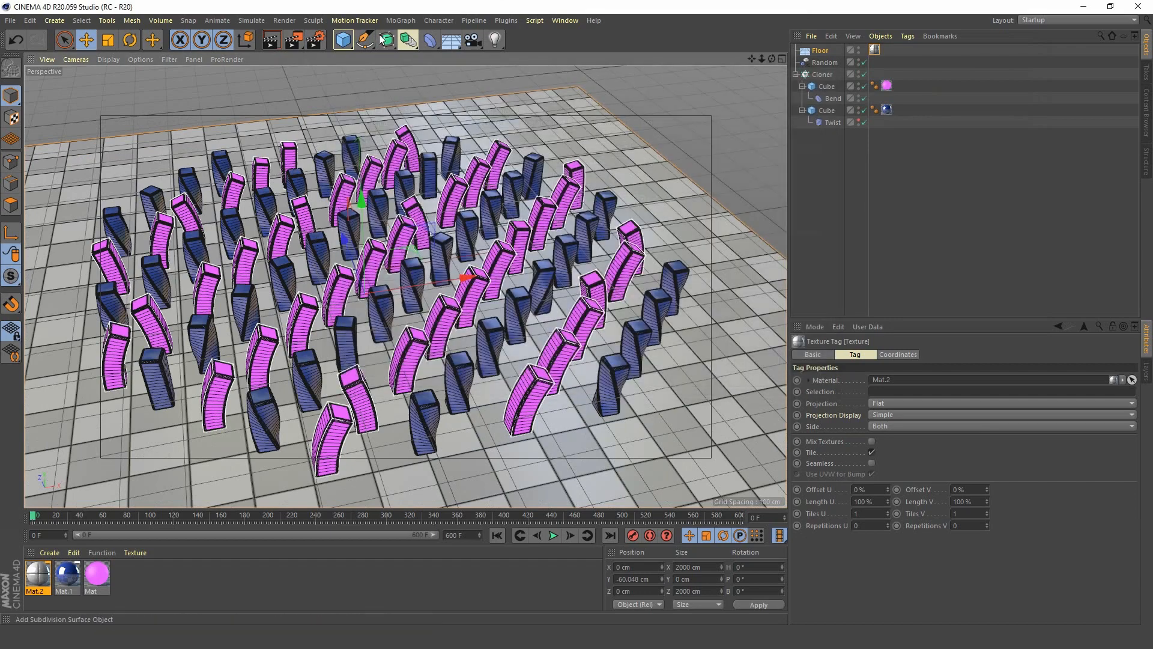
pyautogui.click(295, 41)
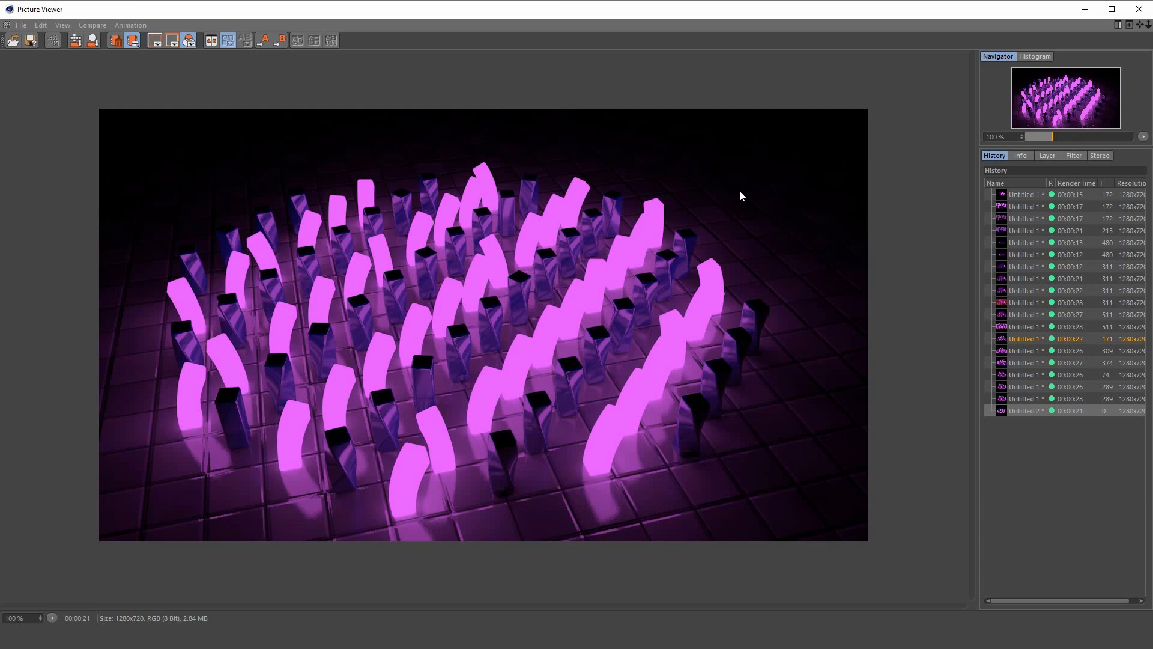
pyautogui.click(1139, 9)
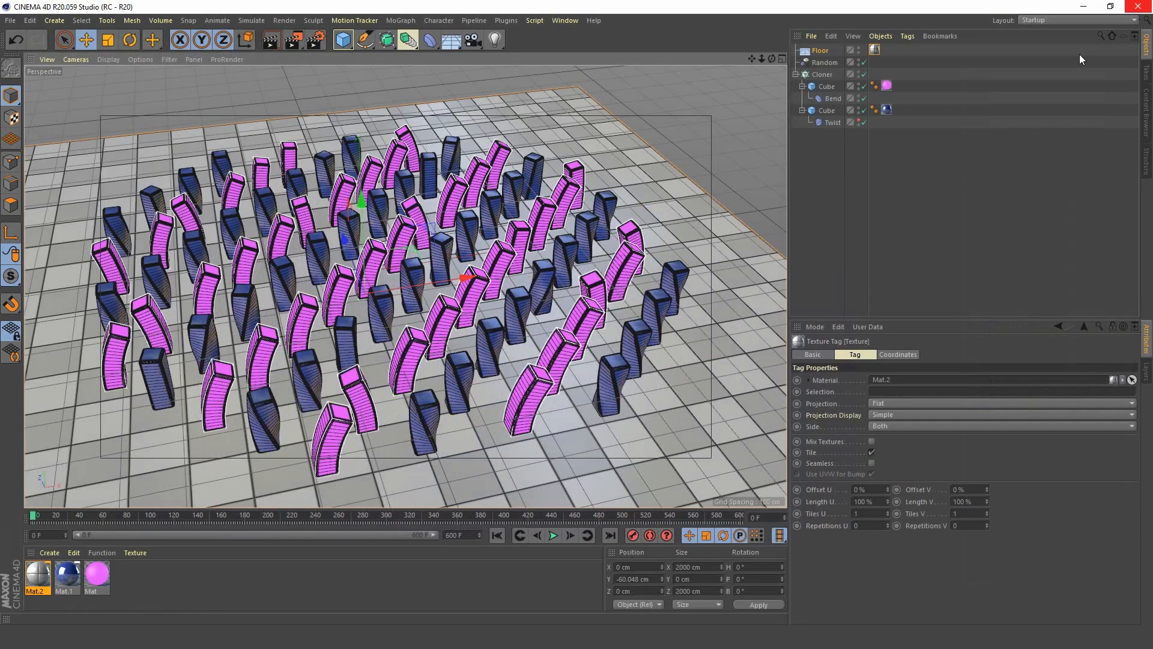
# Add a camera, look through it, and set its rotation to 25° heading and 45° pitch.
pyautogui.click(474, 40)
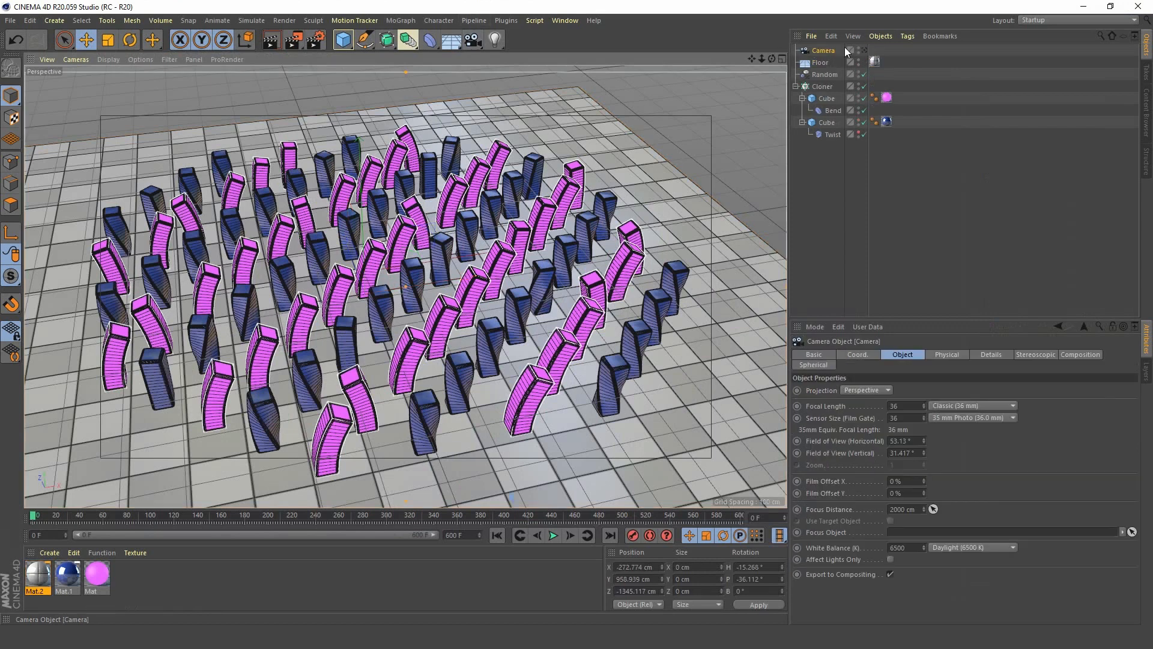
pyautogui.click(864, 51)
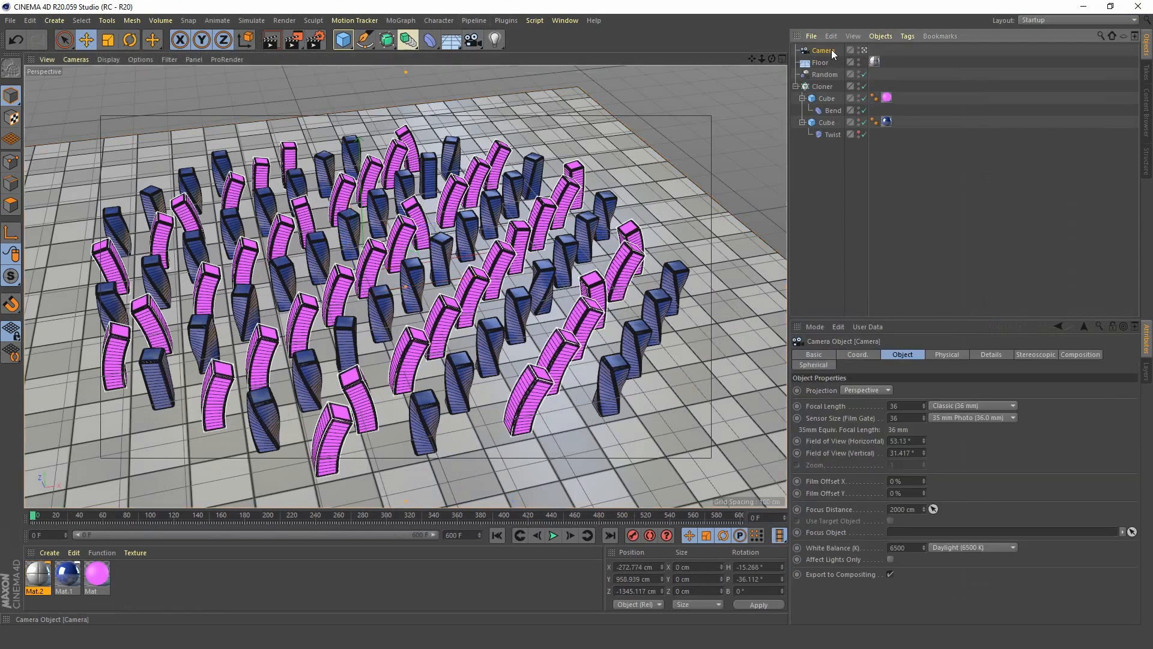
pyautogui.click(857, 354)
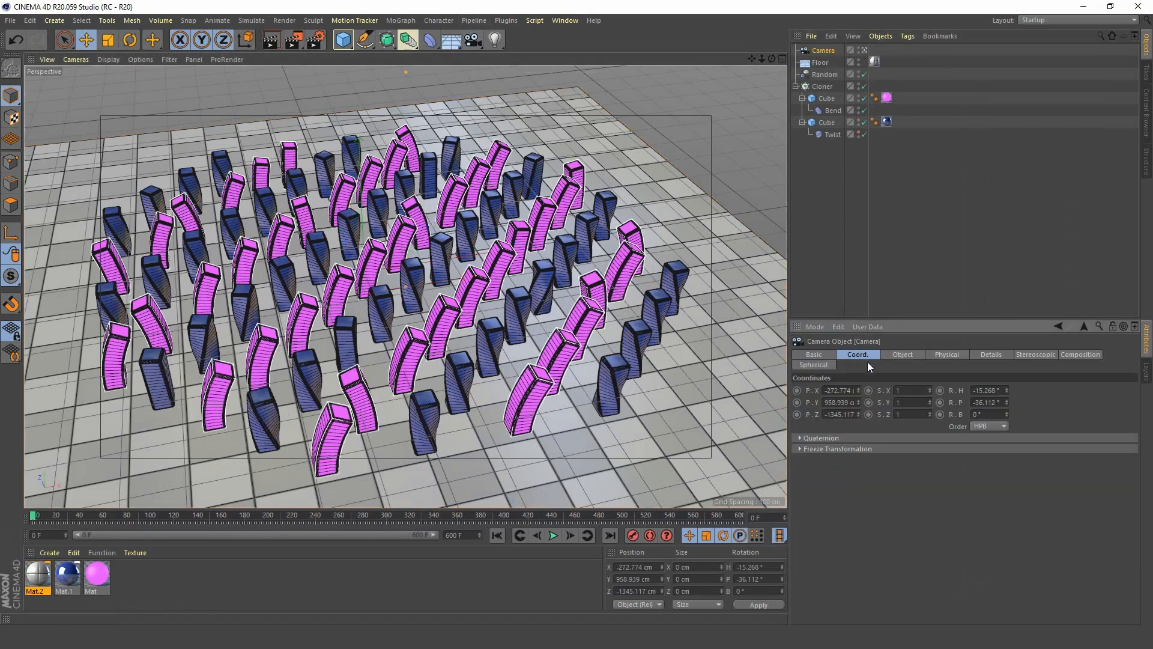
pyautogui.click(1003, 391)
pyautogui.write('25')
pyautogui.press('Tab')
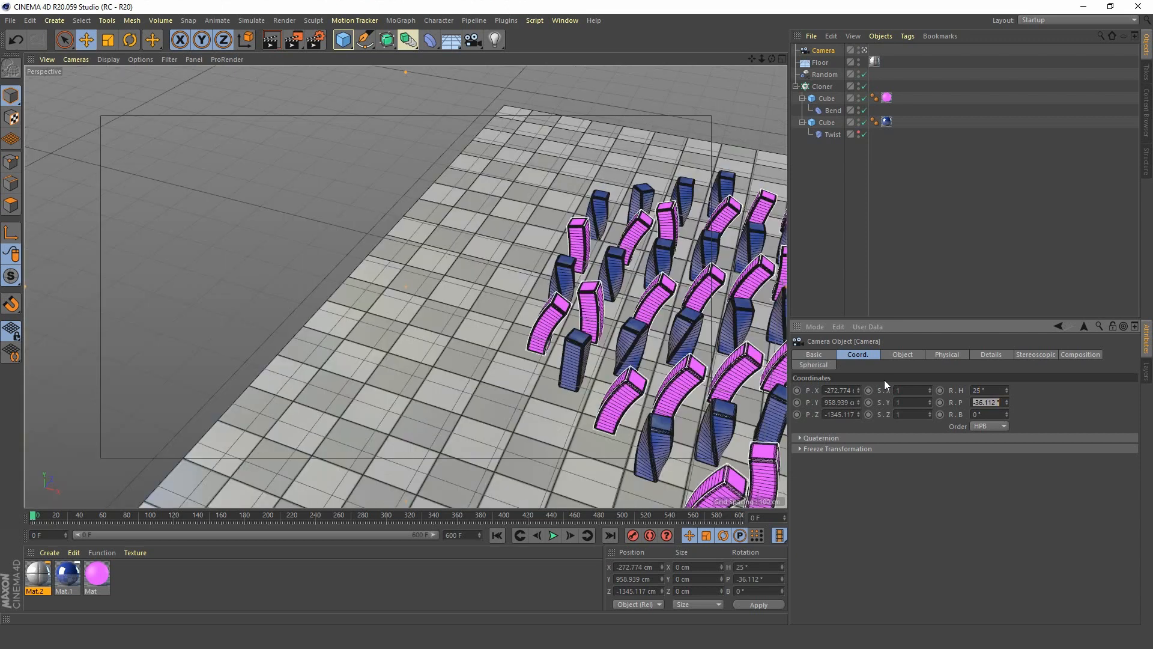
pyautogui.write('45')
pyautogui.press('Tab')
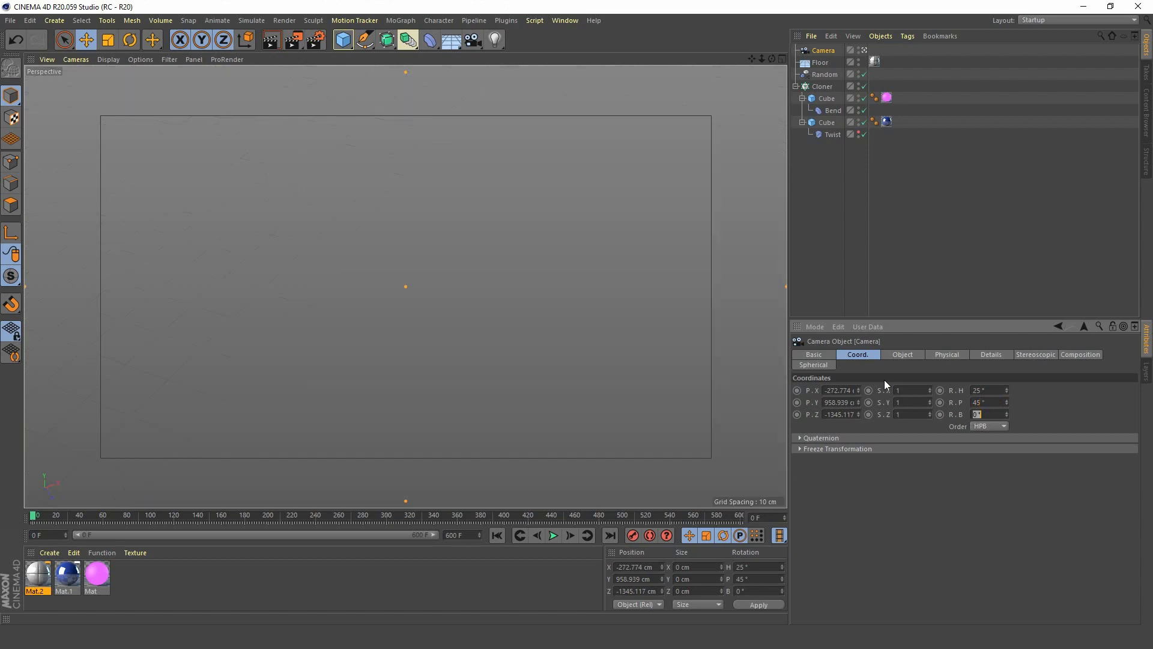
# Move the camera in the Top view to about X 676, Y 669, Z -1223 cm so it faces the block array.
pyautogui.middleClick(463, 303)
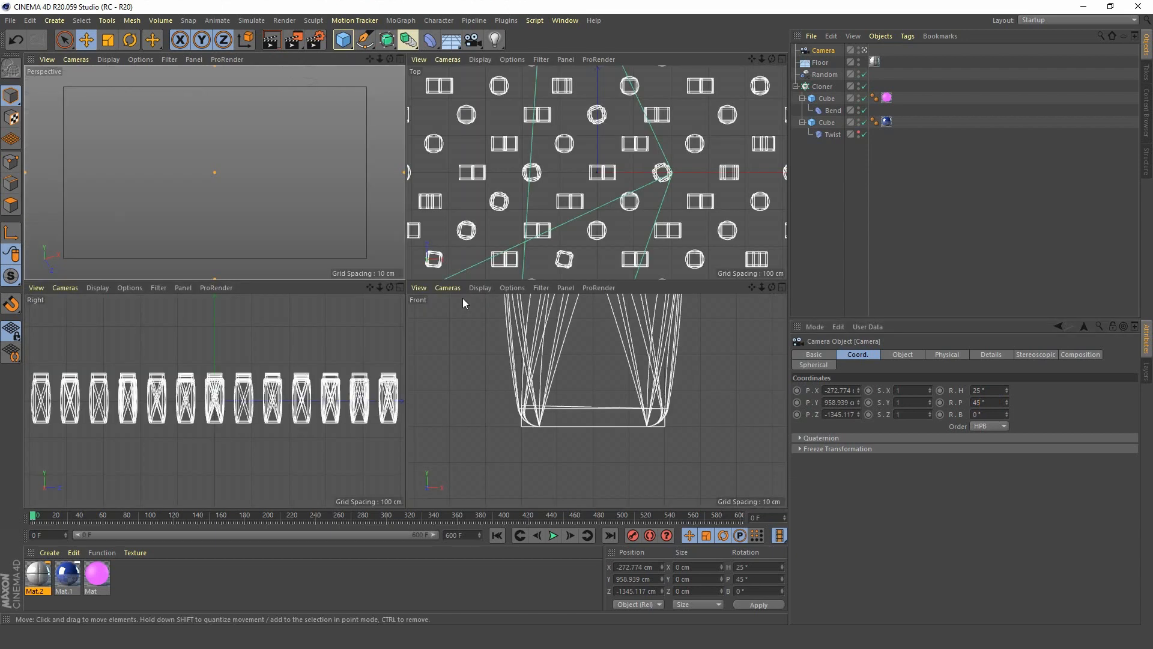
pyautogui.middleClick(591, 176)
pyautogui.scroll(-10, 495, 259)
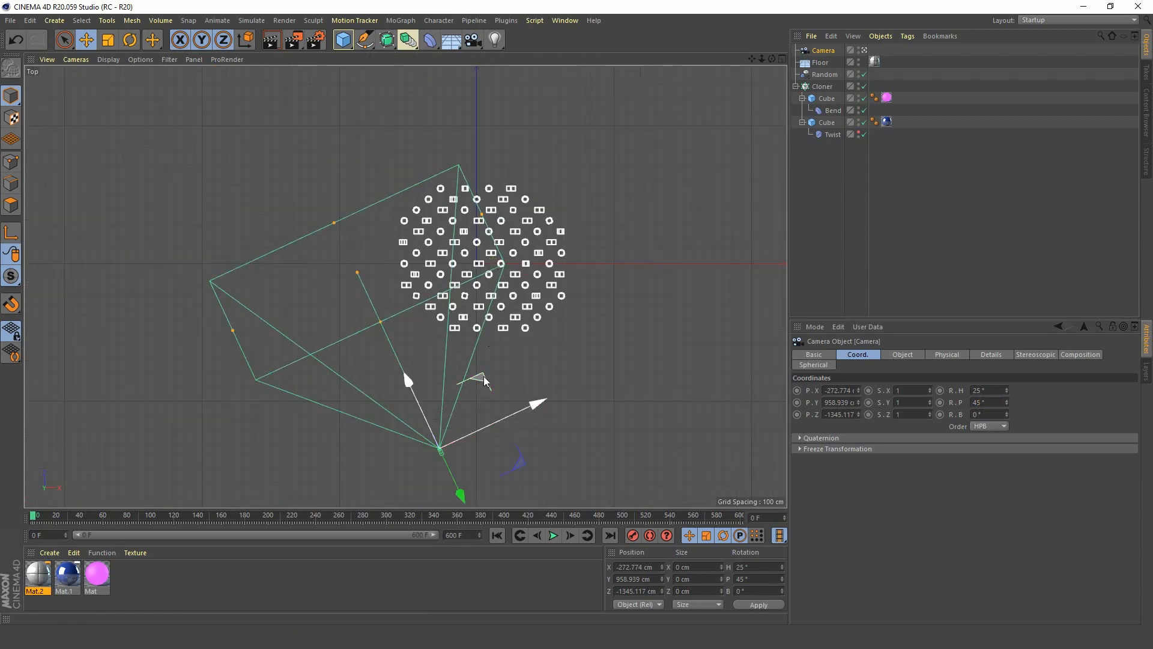
pyautogui.moveTo(485, 376); pyautogui.dragTo(615, 359)
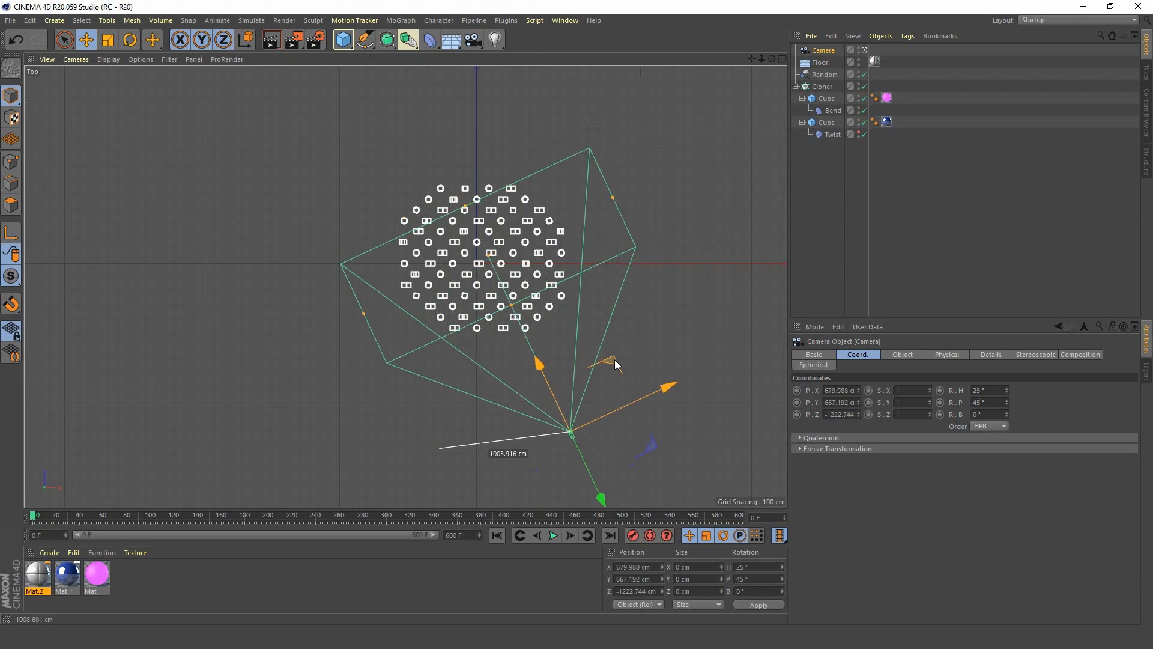
pyautogui.moveTo(615, 360); pyautogui.dragTo(613, 358)
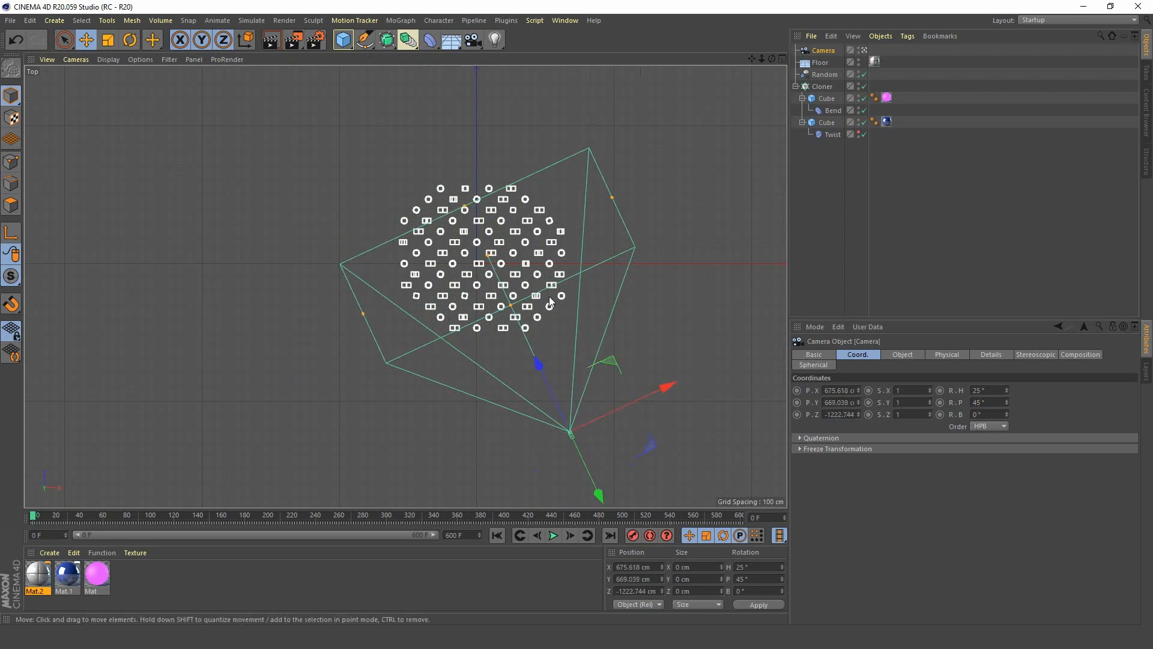
# Check the camera's direction in the Right view and set its pitch rotation to -45°.
pyautogui.middleClick(514, 276)
pyautogui.middleClick(298, 193)
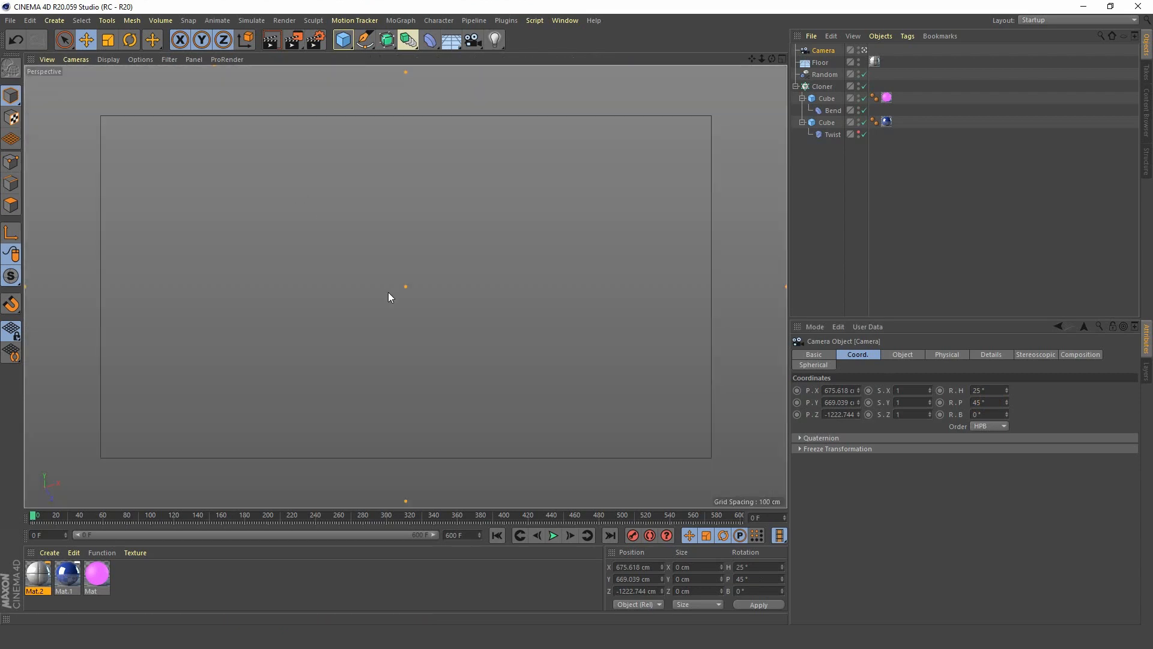
pyautogui.middleClick(449, 261)
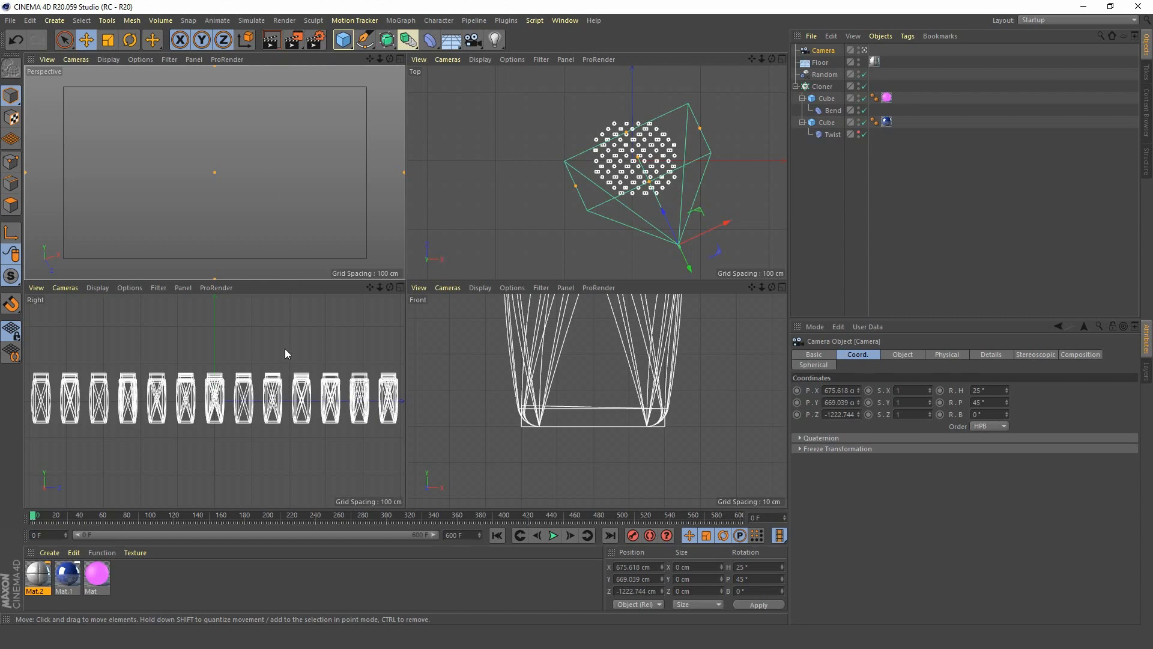
pyautogui.scroll(-6, 305, 354)
pyautogui.keyDown('alt'); pyautogui.moveTo(262, 377); pyautogui.dragTo(204, 487, button='middle'); pyautogui.keyUp('alt')
pyautogui.scroll(-3, 262, 377)
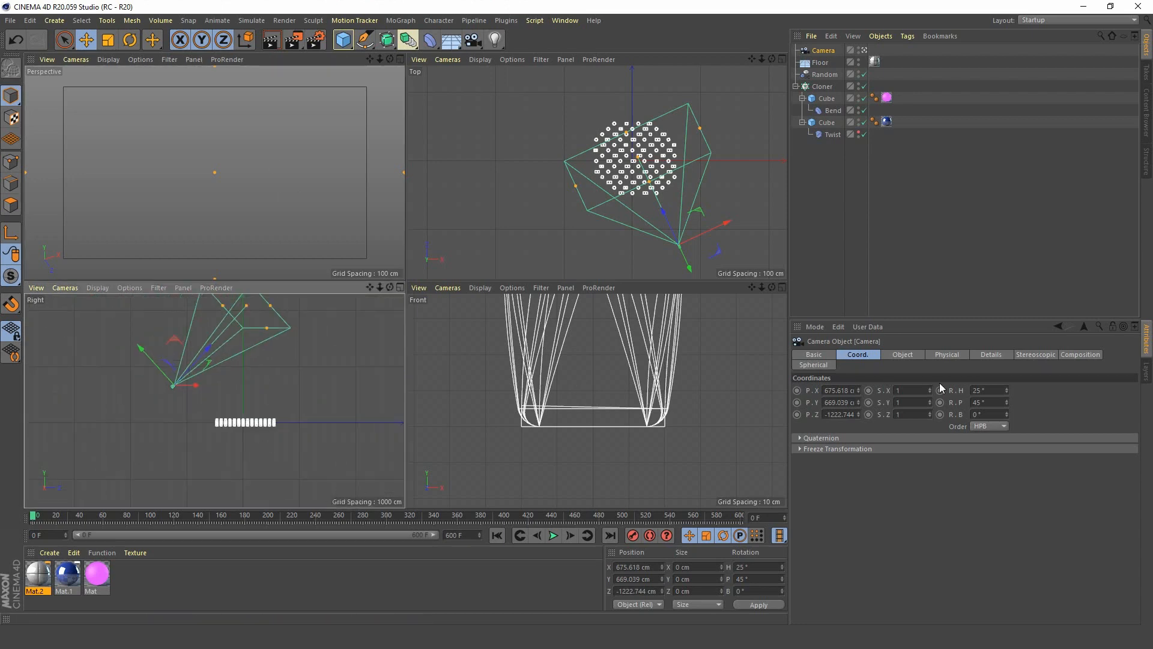
pyautogui.click(970, 402)
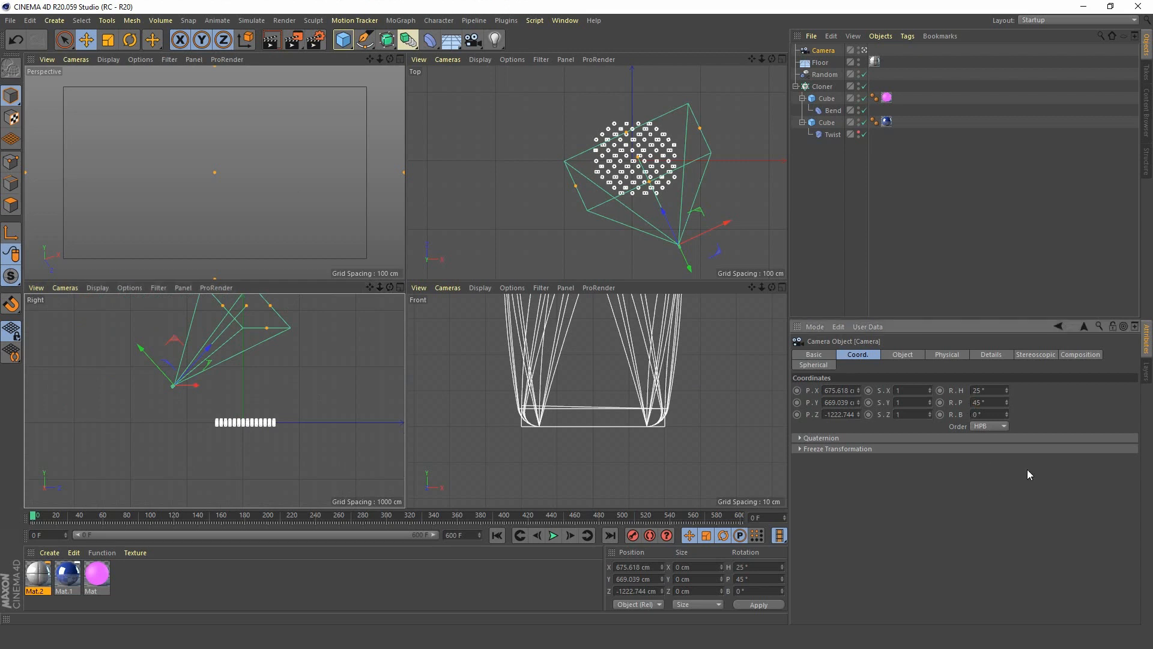
pyautogui.write('-')
pyautogui.press('Return')
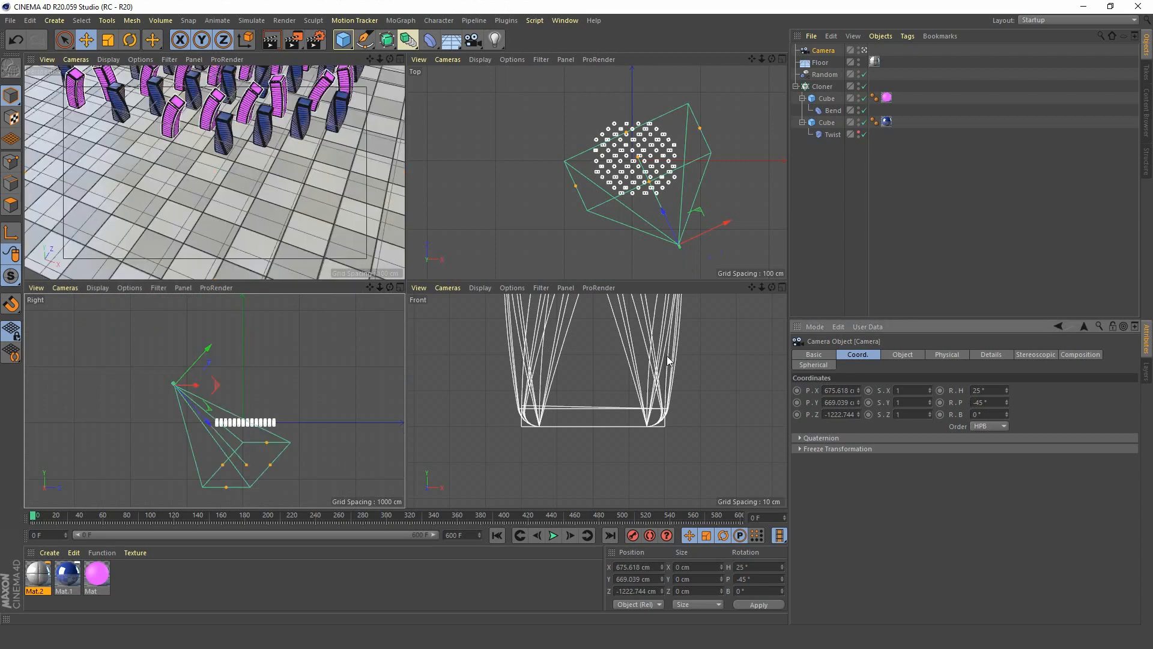
# Reframe the camera to about X 644, Y 1174, Z -1162 cm so it frames the block array, and preview the animation.
pyautogui.middleClick(279, 126)
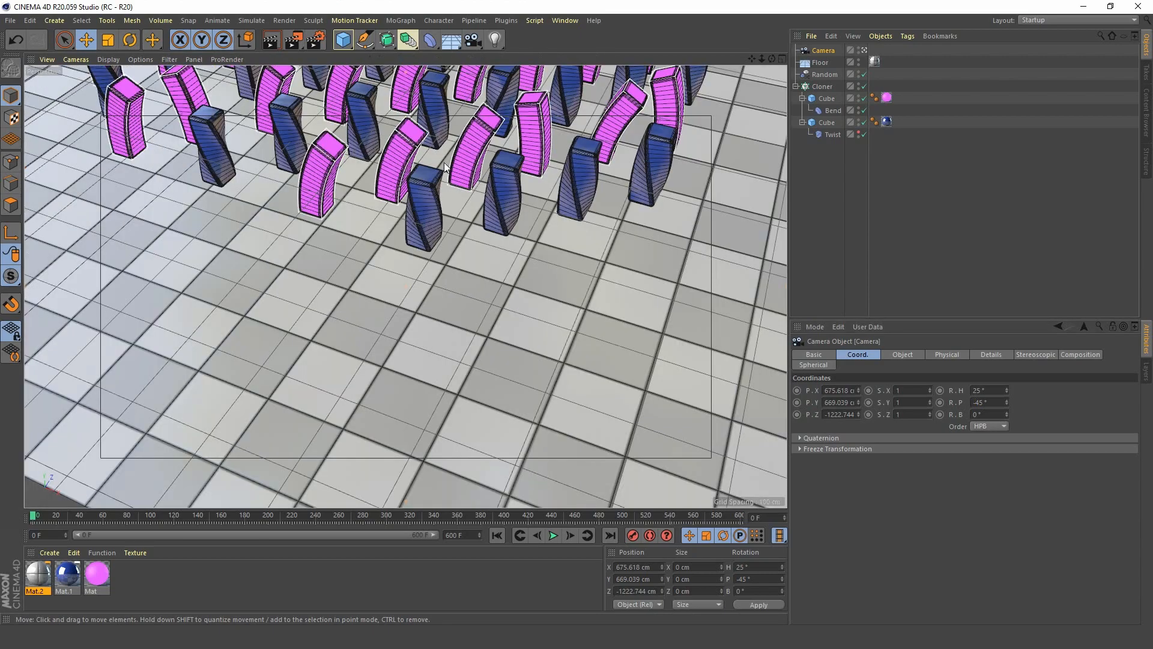
pyautogui.keyDown('alt'); pyautogui.moveTo(445, 162); pyautogui.dragTo(412, 342, button='middle'); pyautogui.keyUp('alt')
pyautogui.keyDown('alt'); pyautogui.moveTo(409, 168); pyautogui.dragTo(449, 304, button='middle'); pyautogui.keyUp('alt')
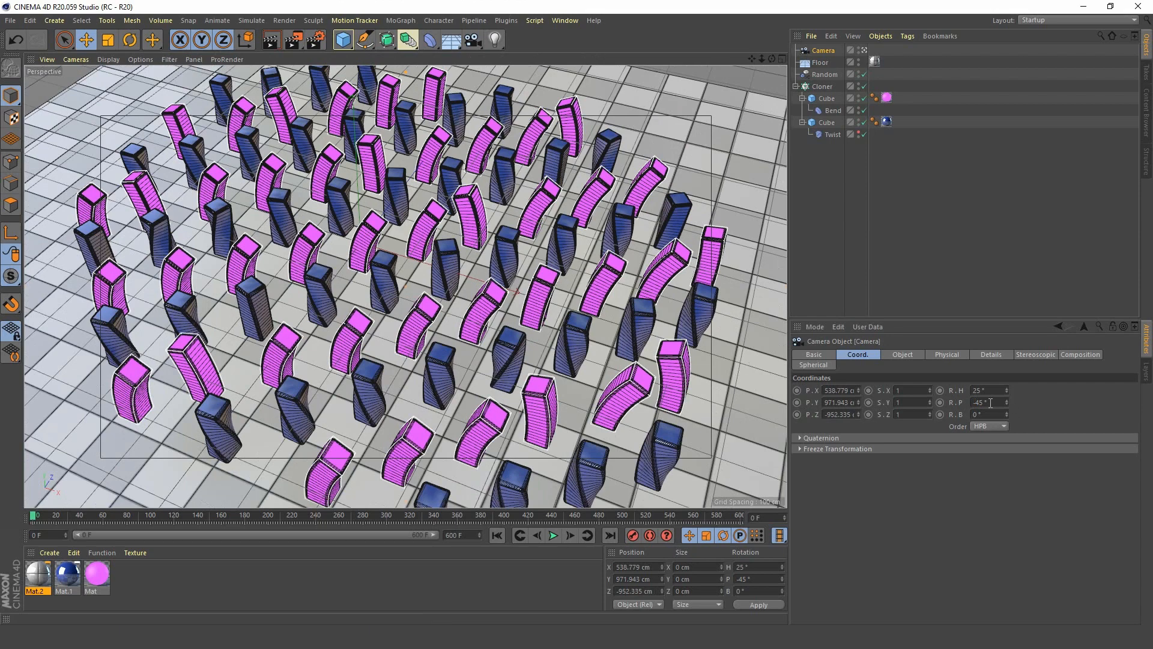
pyautogui.scroll(-4, 442, 250)
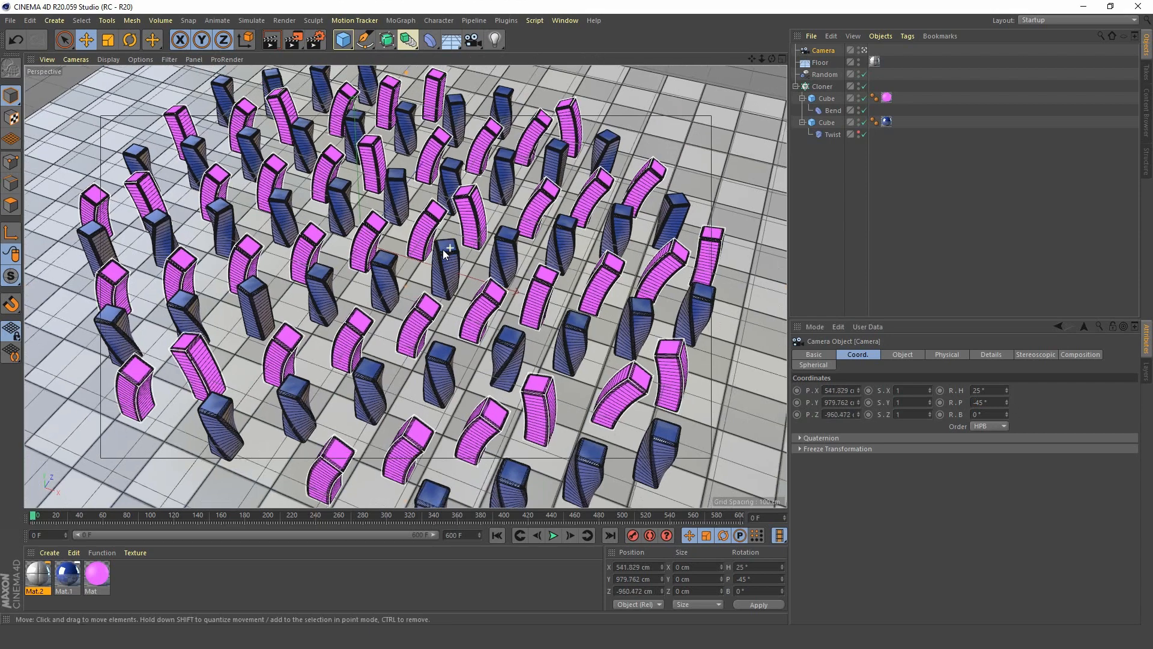
pyautogui.keyDown('alt'); pyautogui.moveTo(433, 260); pyautogui.dragTo(430, 261, button='right'); pyautogui.keyUp('alt')
pyautogui.moveTo(447, 262)
pyautogui.keyDown('alt'); pyautogui.mouseDown(button='middle')
pyautogui.moveTo(444, 270)
pyautogui.moveTo(442, 243)
pyautogui.mouseUp(button='middle'); pyautogui.keyUp('alt')
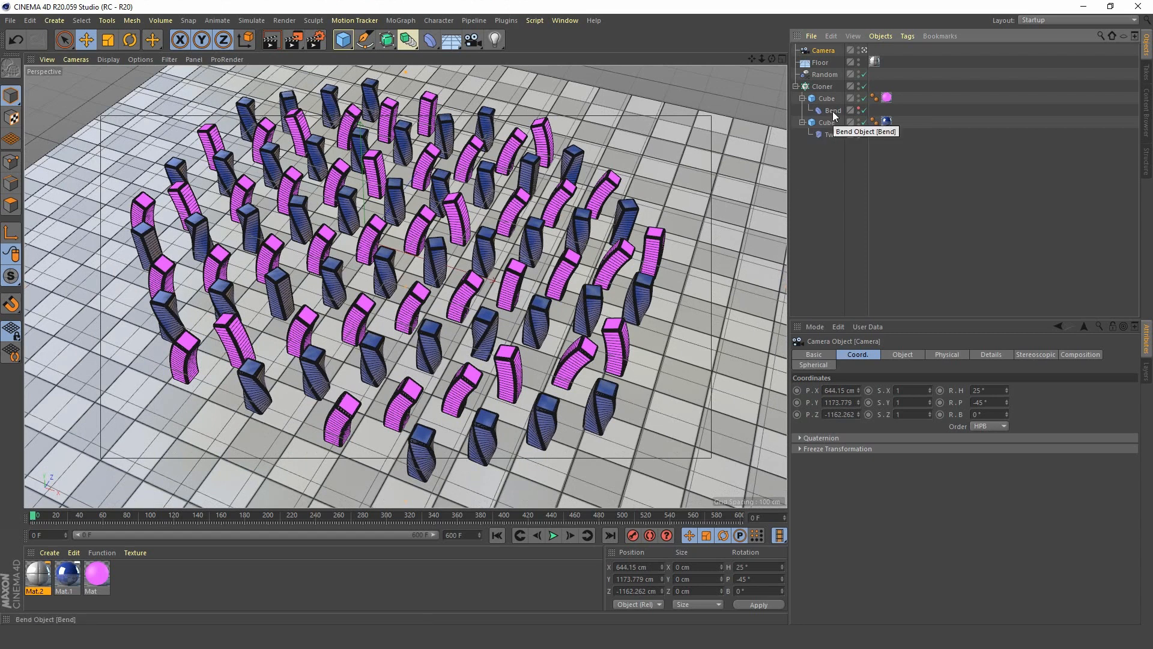
pyautogui.click(554, 536)
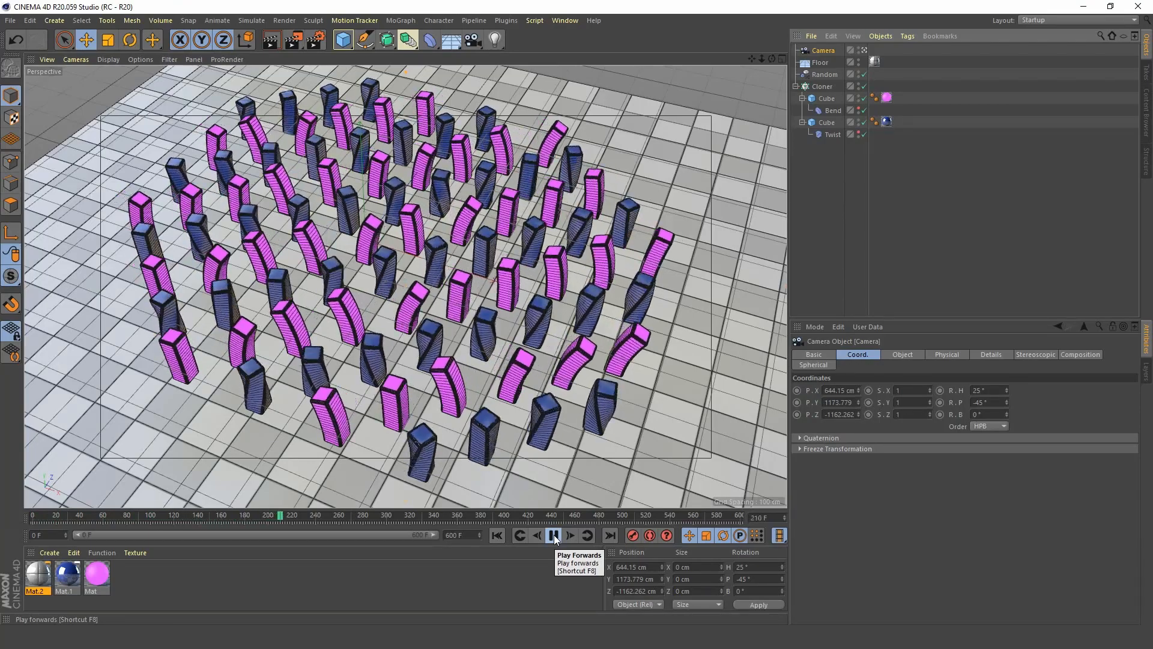
pyautogui.click(554, 535)
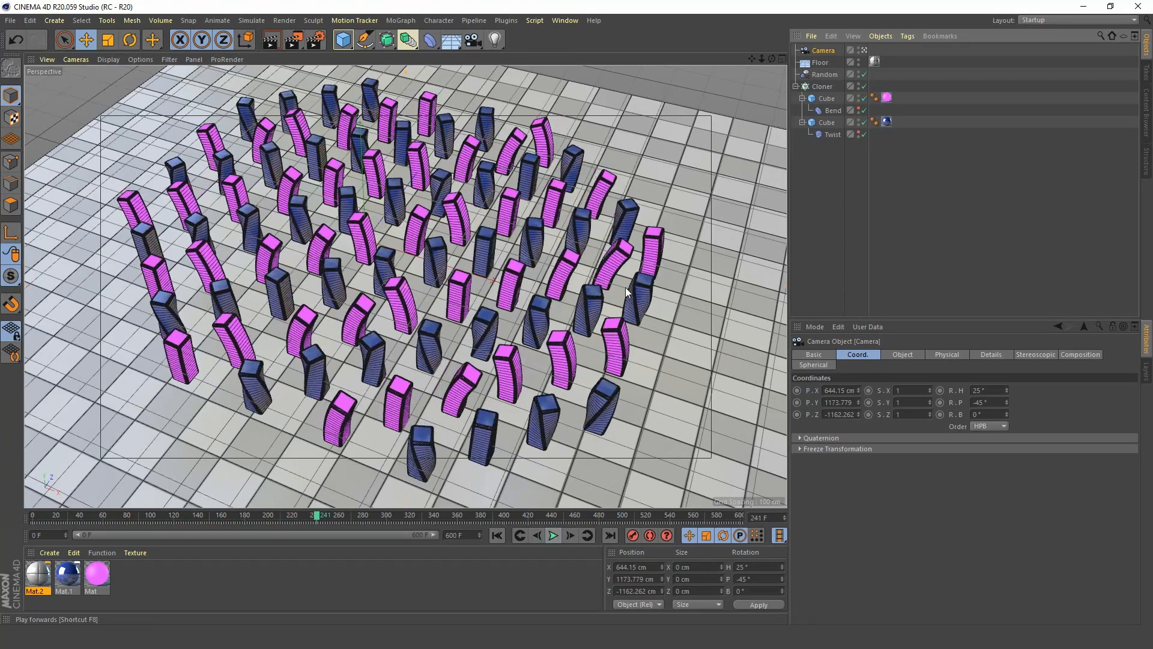
# Add a light, raise it to about 363 cm above the floor, and change its type to Spot.
pyautogui.click(495, 40)
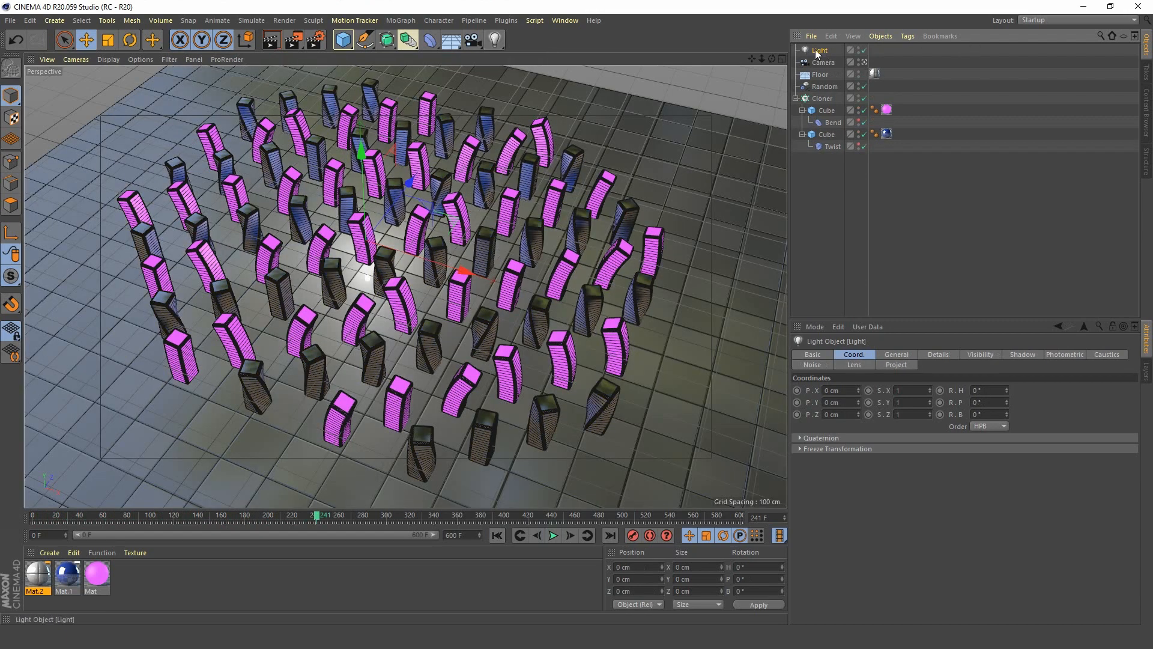
pyautogui.moveTo(361, 157); pyautogui.dragTo(359, 109)
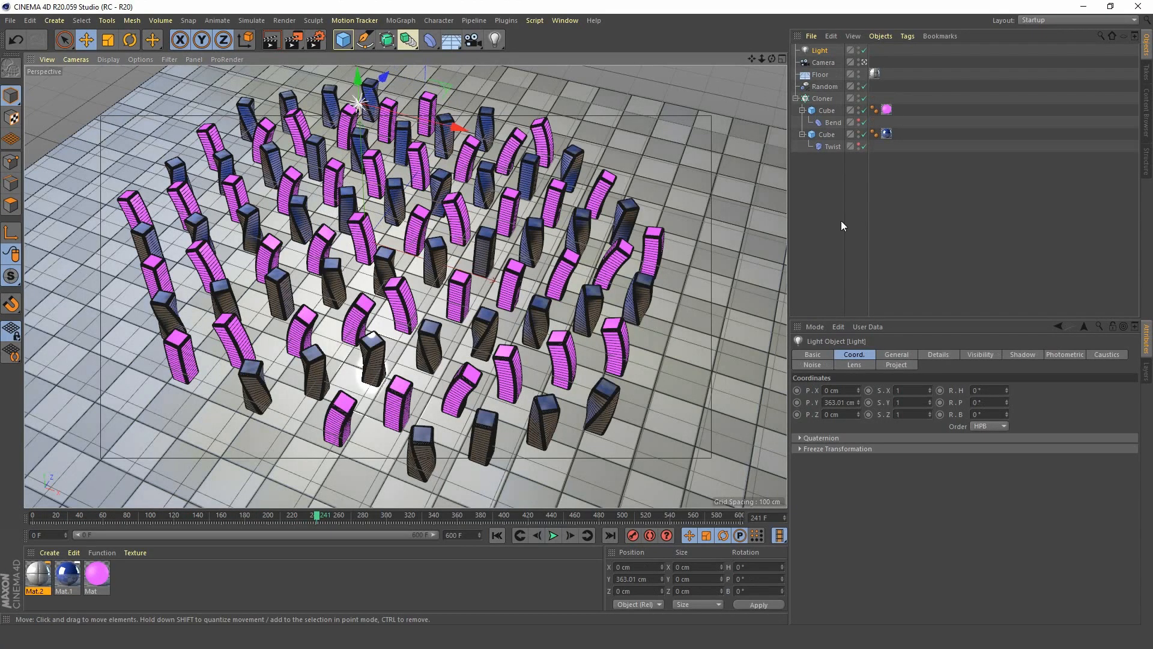
pyautogui.click(896, 354)
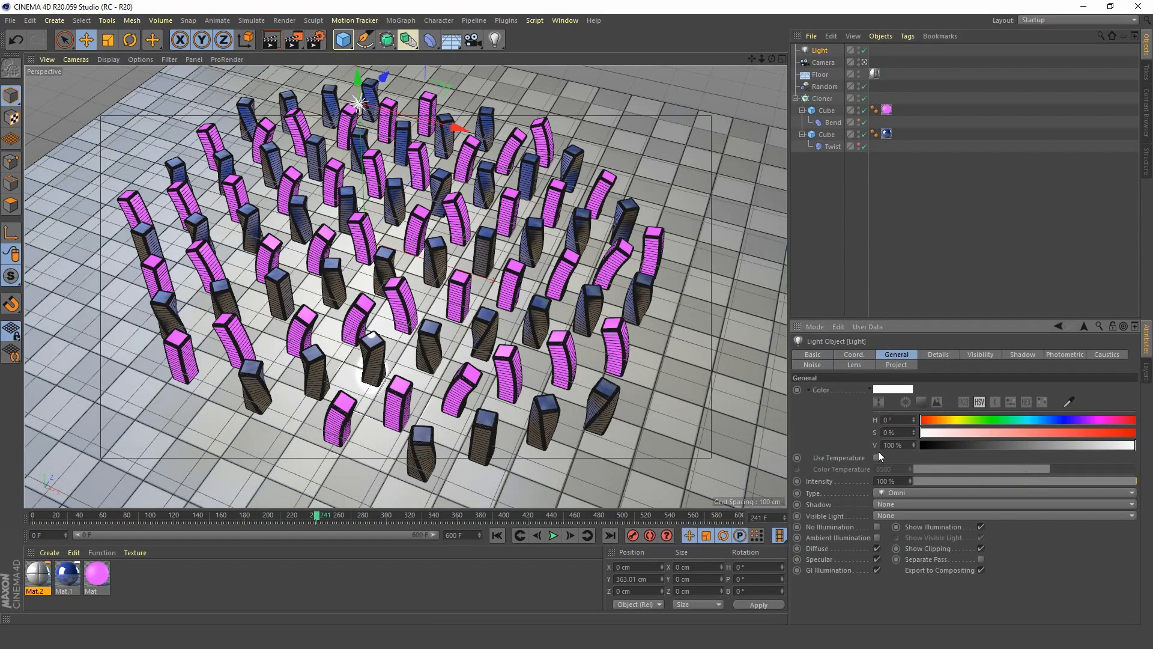
pyautogui.click(909, 492)
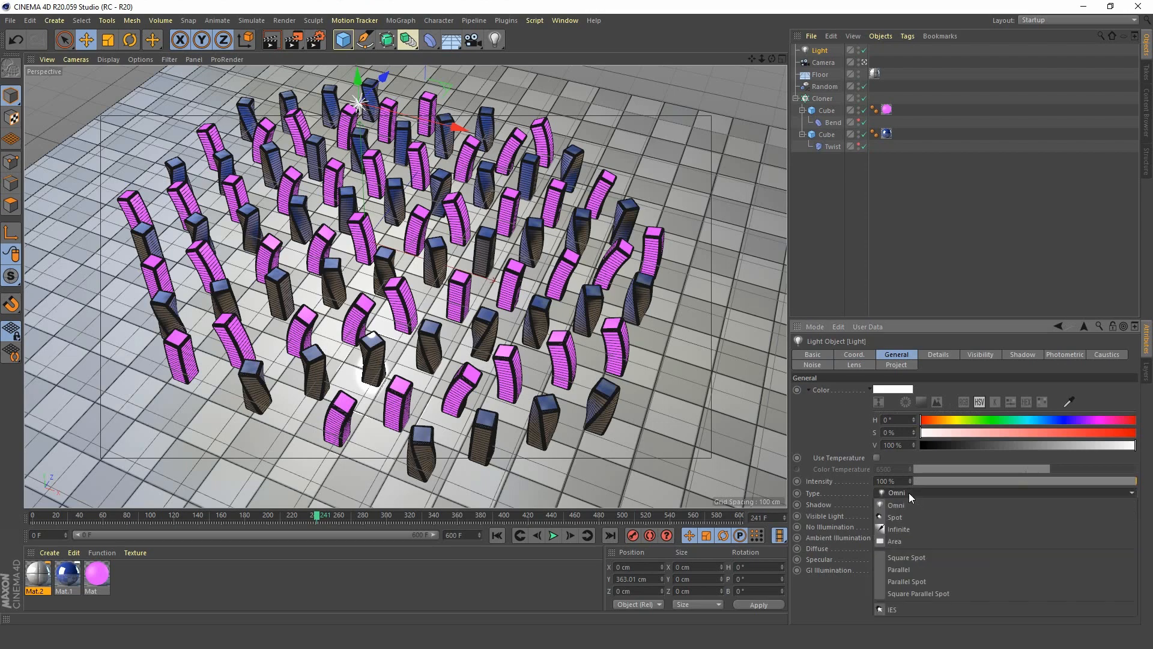
pyautogui.click(909, 517)
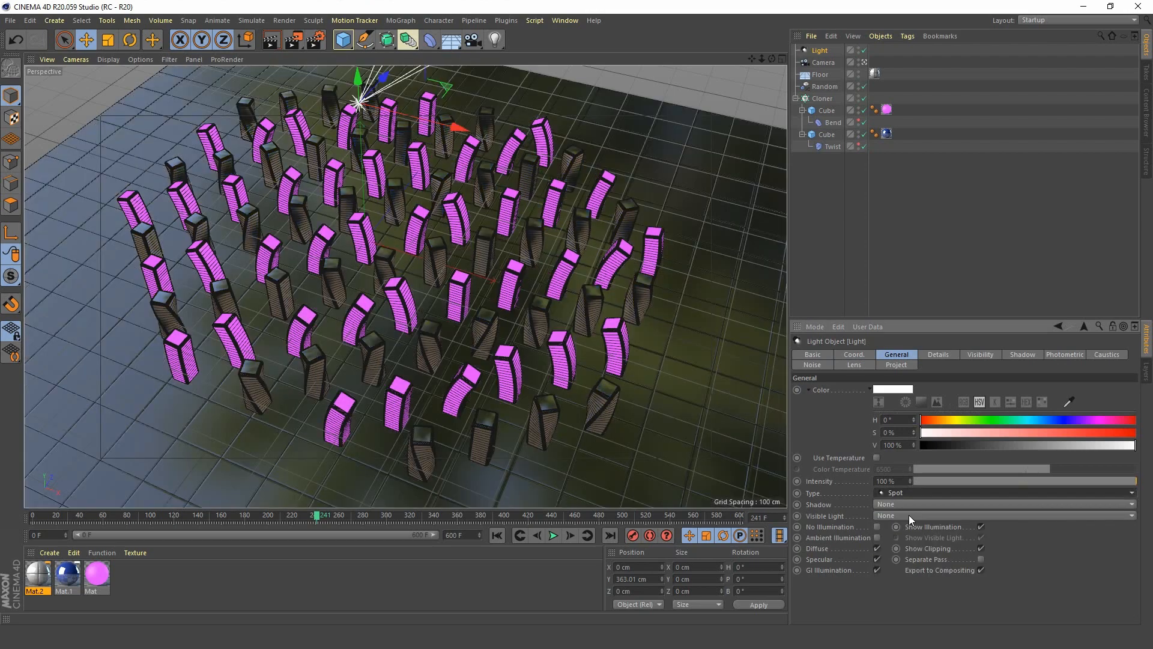
# Leave the camera view and rotate the spotlight to -90° pitch so it points straight down at the blocks.
pyautogui.click(867, 62)
pyautogui.keyDown('alt'); pyautogui.moveTo(425, 252); pyautogui.dragTo(394, 270); pyautogui.keyUp('alt')
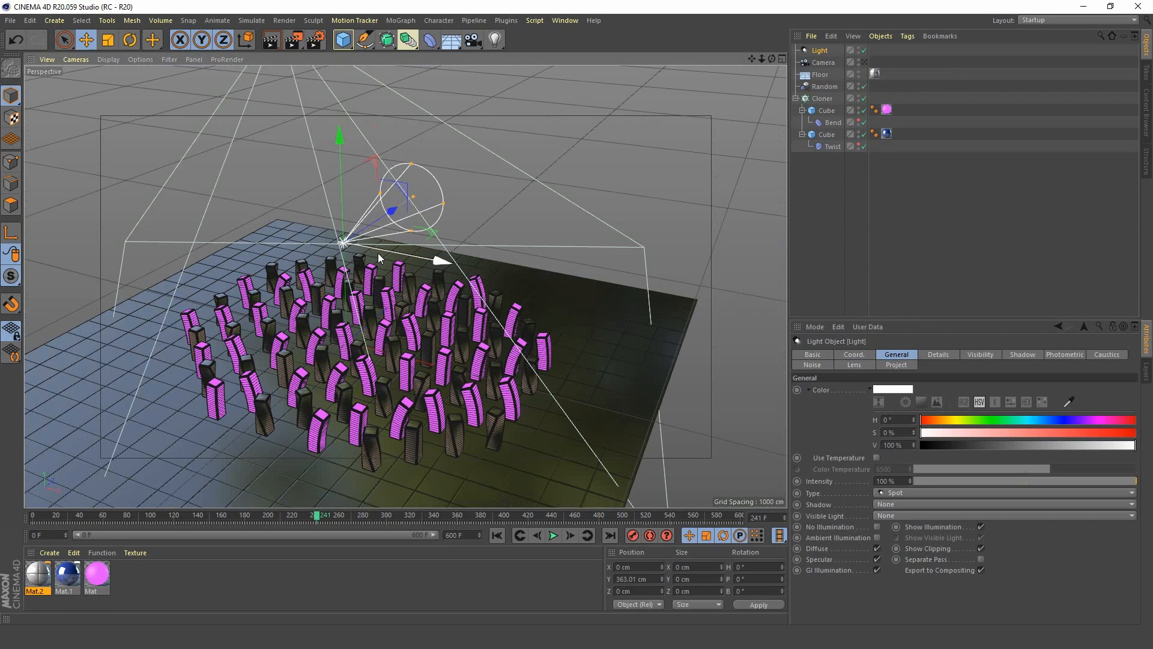
pyautogui.press('r')
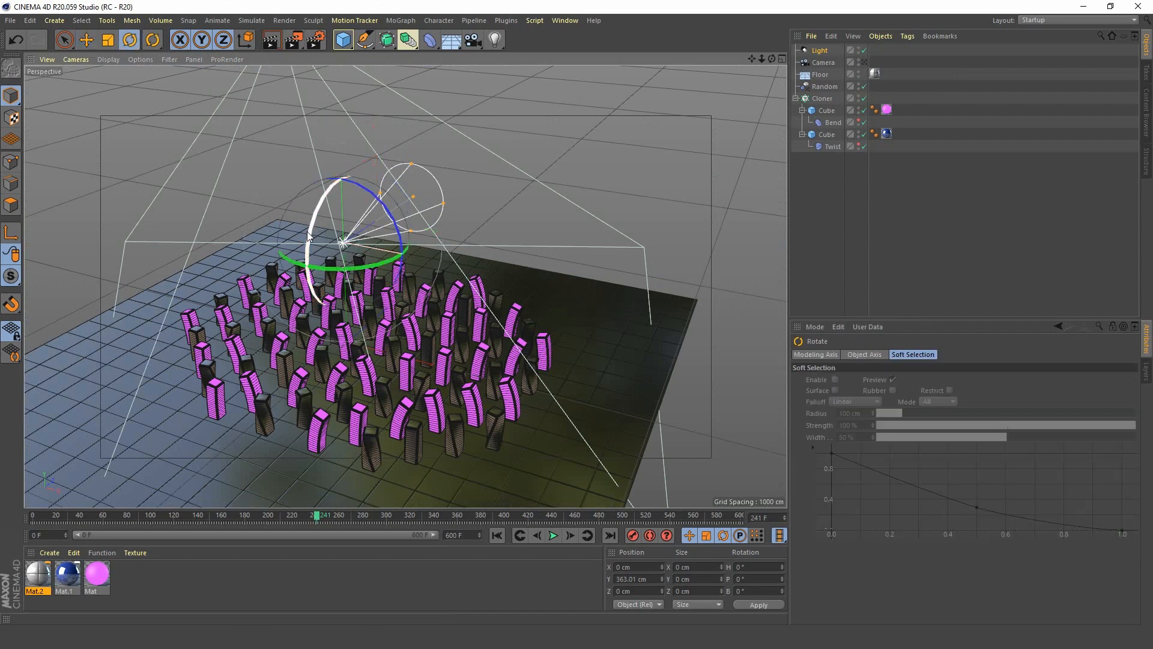
pyautogui.moveTo(308, 232); pyautogui.dragTo(361, 153)
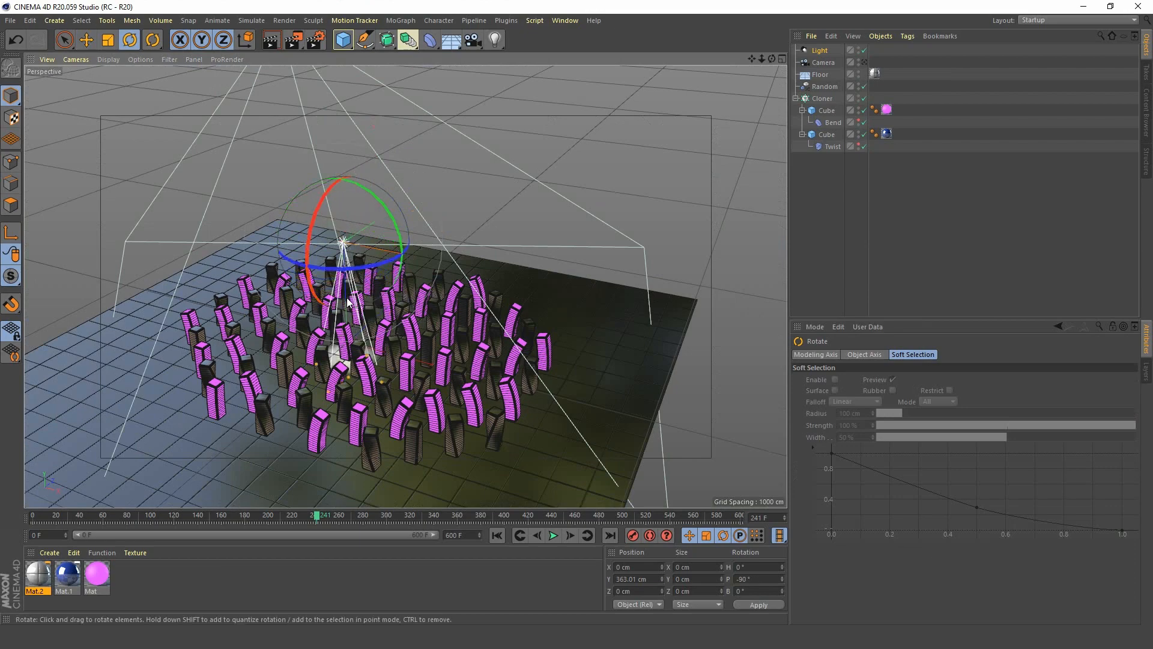
# Raise the spotlight to about 629 cm above the center of the block array.
pyautogui.scroll(5, 377, 294)
pyautogui.keyDown('alt'); pyautogui.moveTo(377, 295); pyautogui.dragTo(373, 393); pyautogui.keyUp('alt')
pyautogui.click(88, 40)
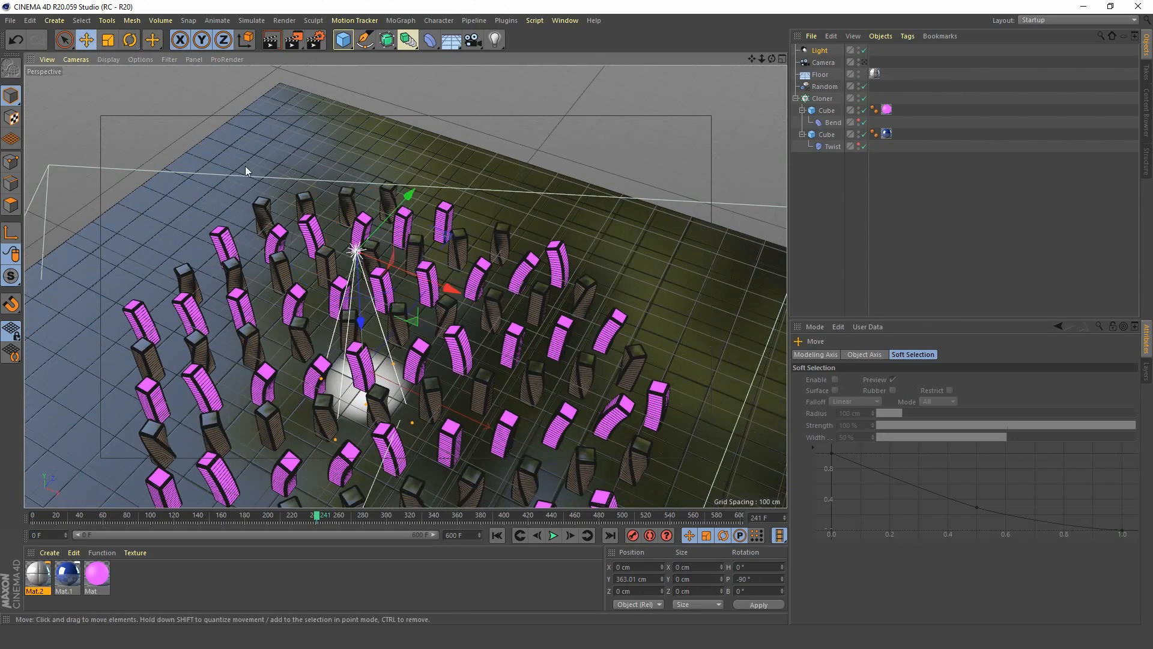
pyautogui.moveTo(363, 319); pyautogui.dragTo(344, 243)
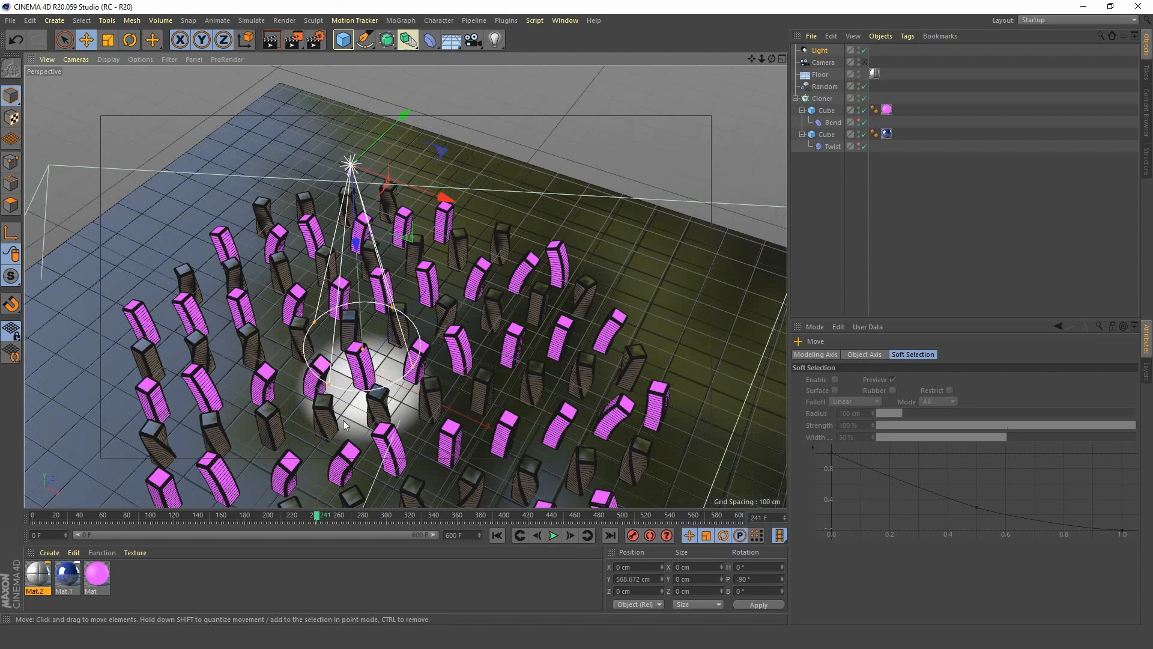
pyautogui.keyDown('alt'); pyautogui.moveTo(392, 331); pyautogui.dragTo(409, 213, button='middle'); pyautogui.keyUp('alt')
pyautogui.scroll(-3, 388, 271)
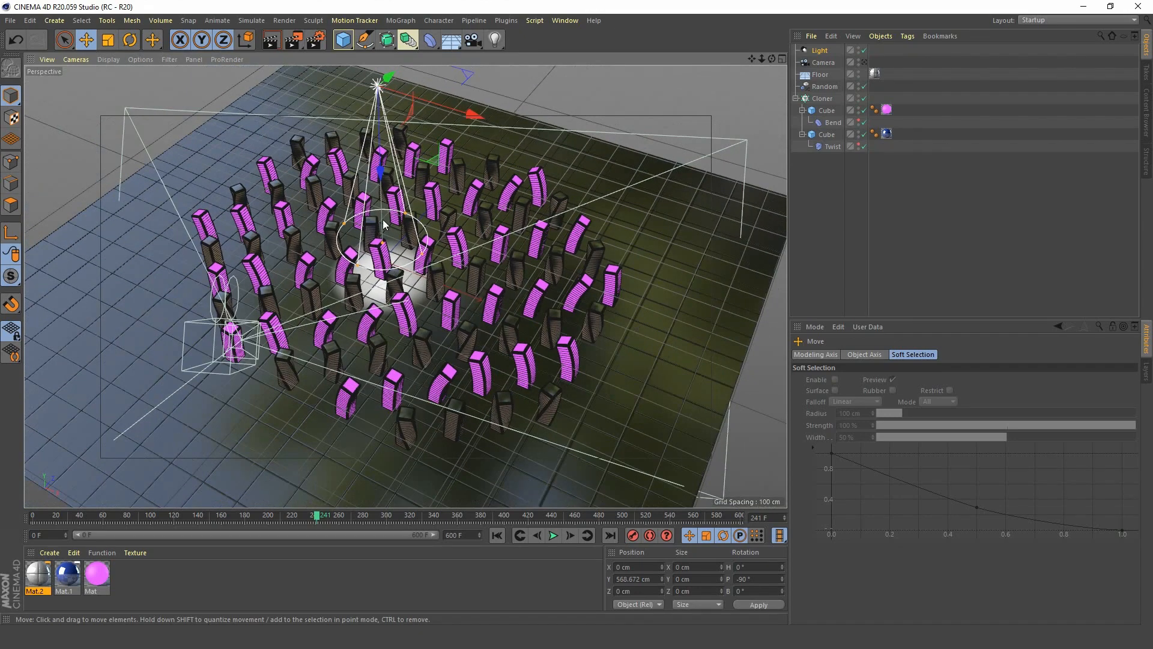
pyautogui.moveTo(379, 177); pyautogui.dragTo(377, 157)
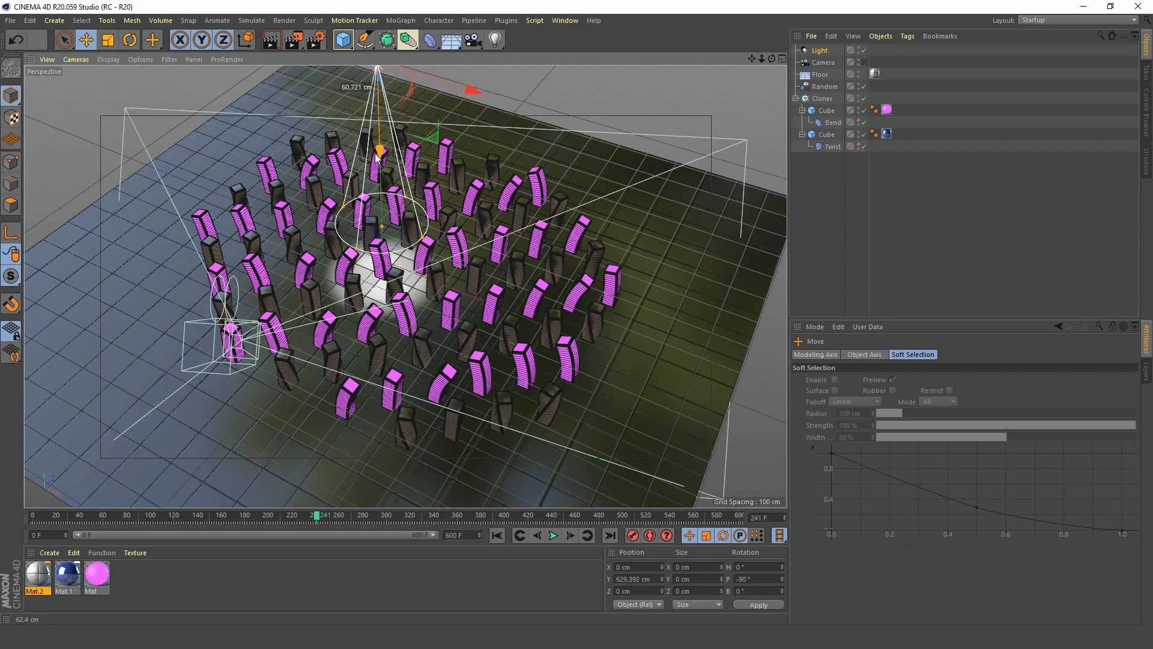
pyautogui.keyDown('alt'); pyautogui.moveTo(402, 182); pyautogui.dragTo(406, 228, button='middle'); pyautogui.keyUp('alt')
# Color the spotlight red with 71% saturation and set its intensity to 60%.
pyautogui.click(819, 54)
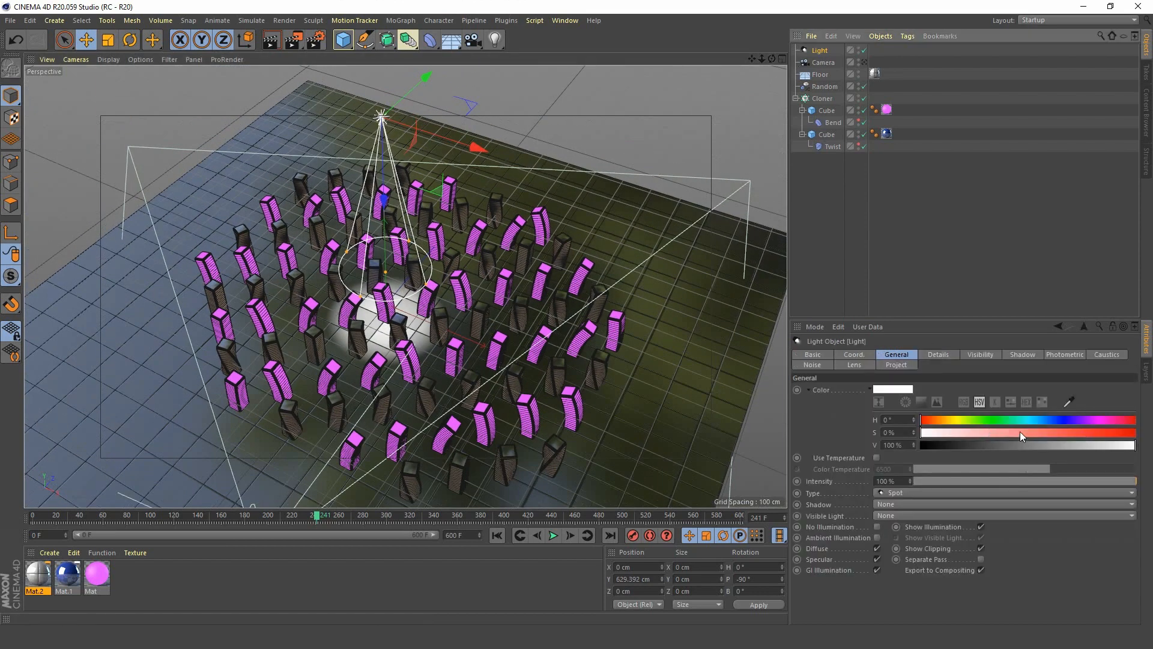
pyautogui.moveTo(1020, 432); pyautogui.dragTo(1073, 427)
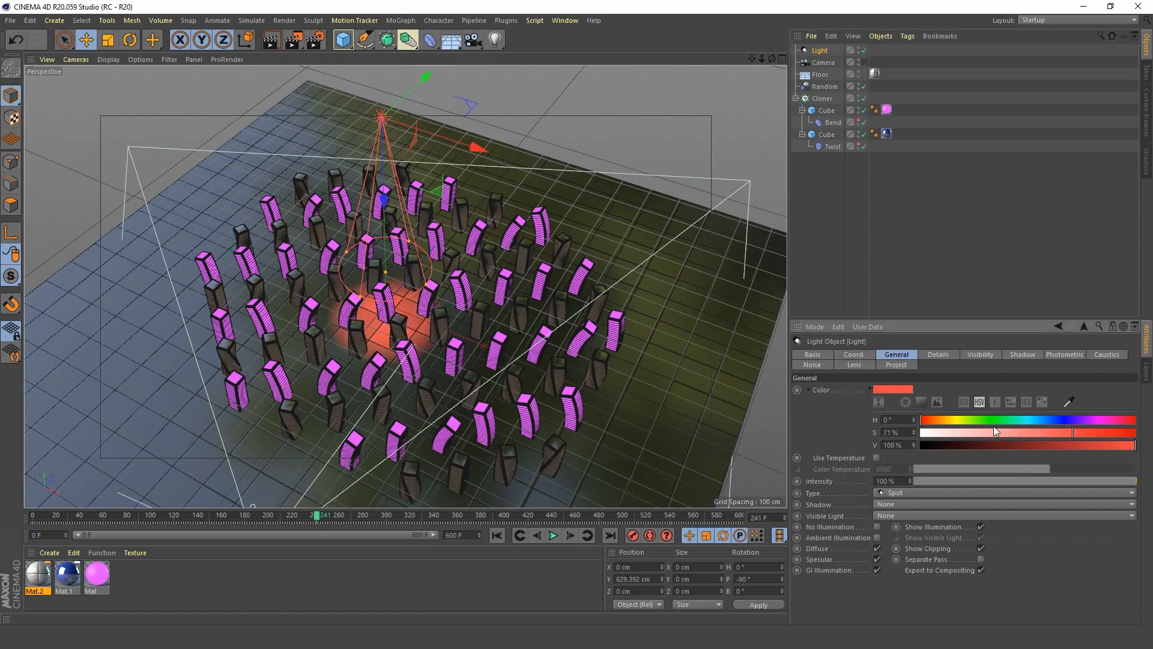
pyautogui.click(902, 483)
pyautogui.write('60')
pyautogui.press('Return')
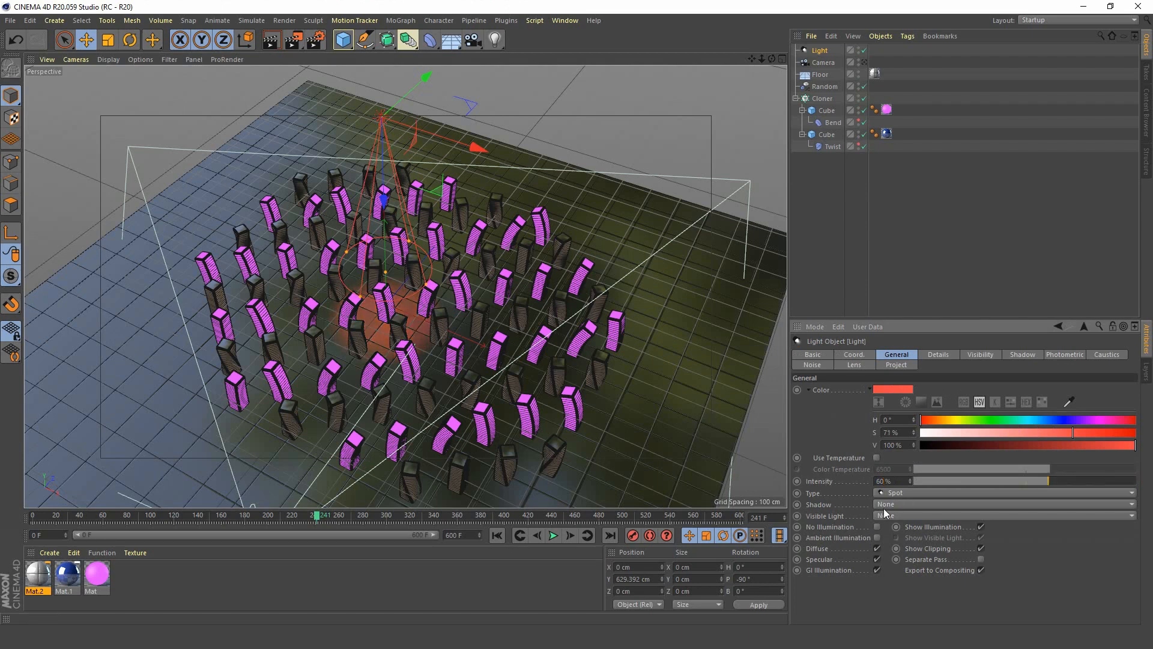
# Set the red spotlight's shadow to Area and add a Vibrate tag to the light.
pyautogui.click(900, 506)
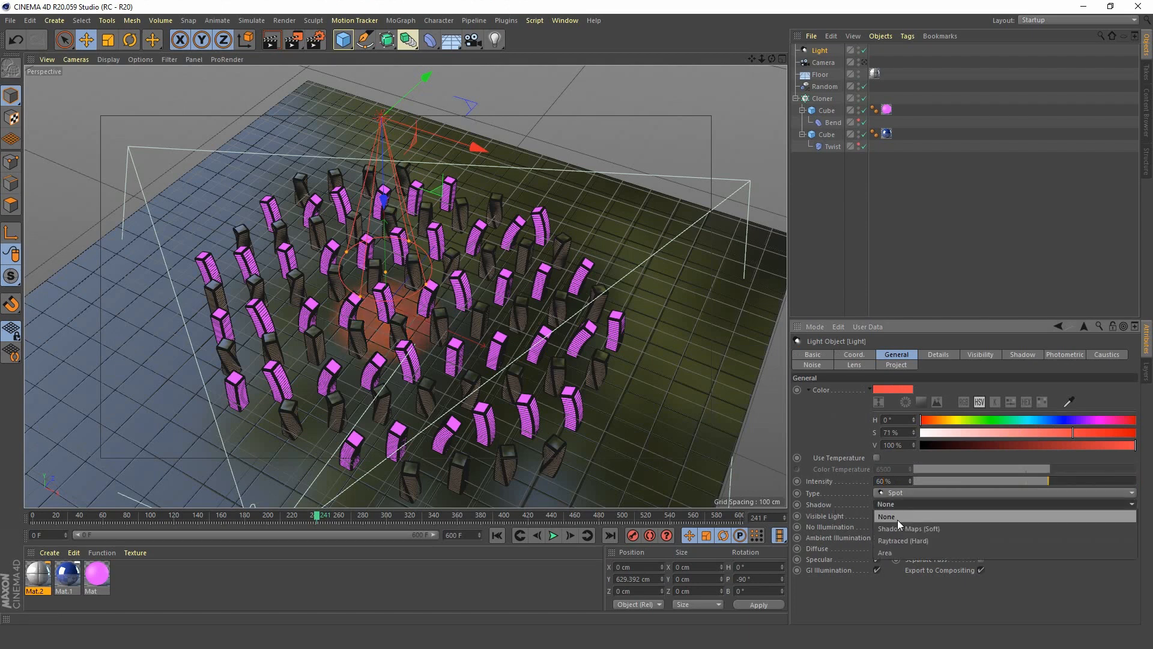
pyautogui.click(900, 553)
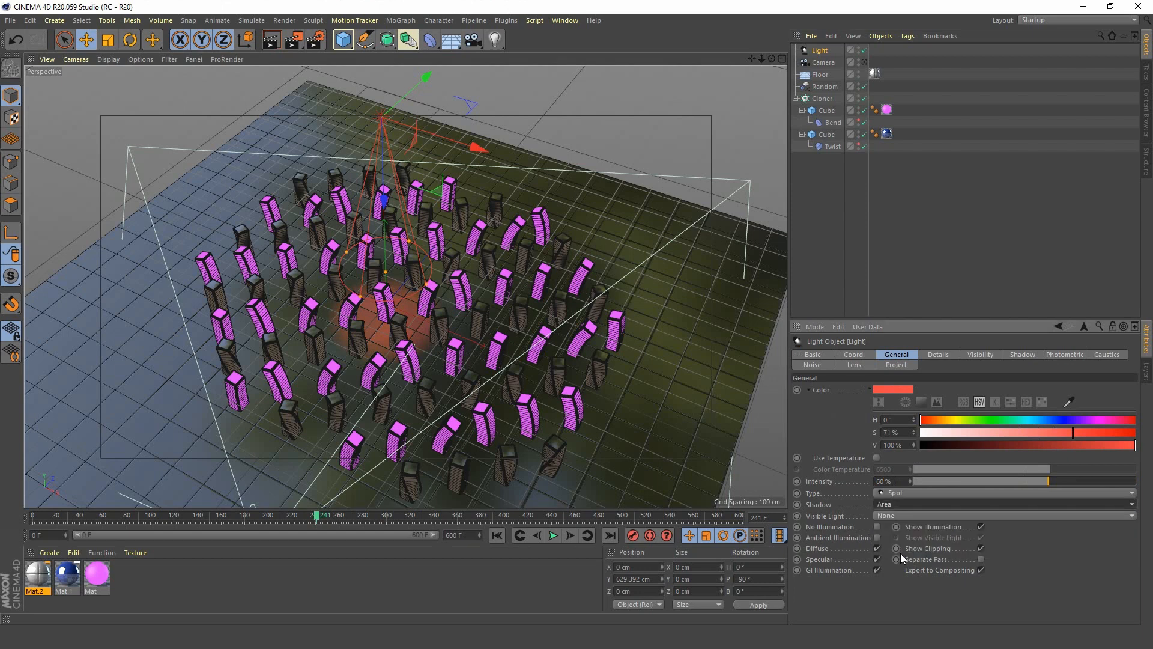
pyautogui.rightClick(822, 51)
pyautogui.moveTo(879, 142)
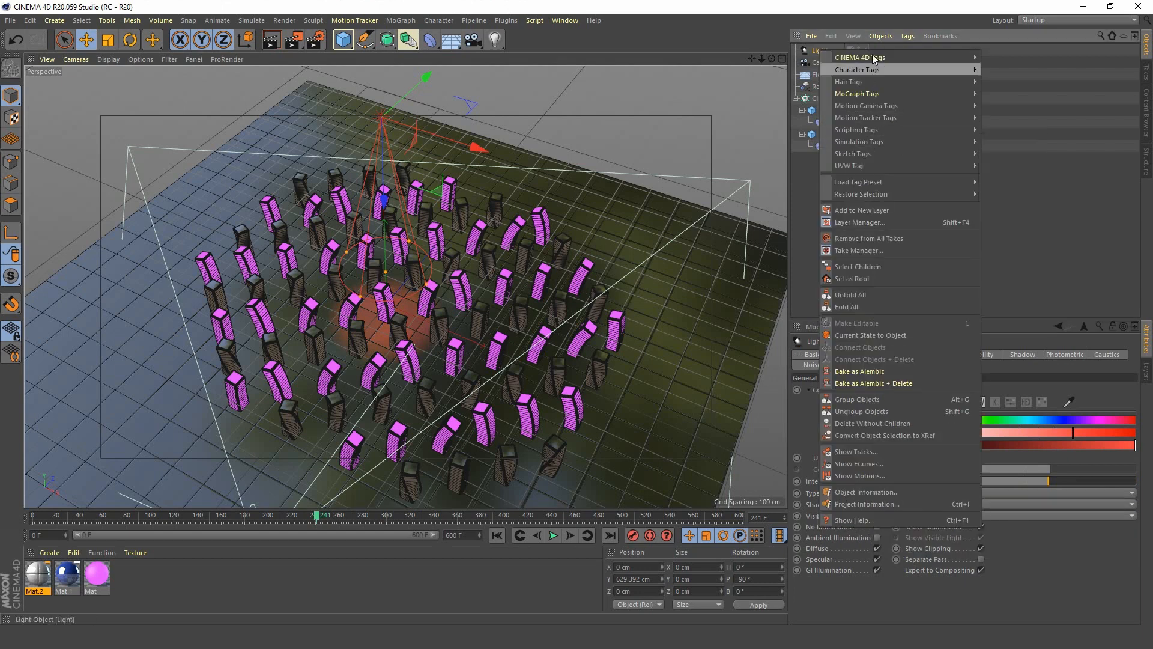
pyautogui.moveTo(889, 56)
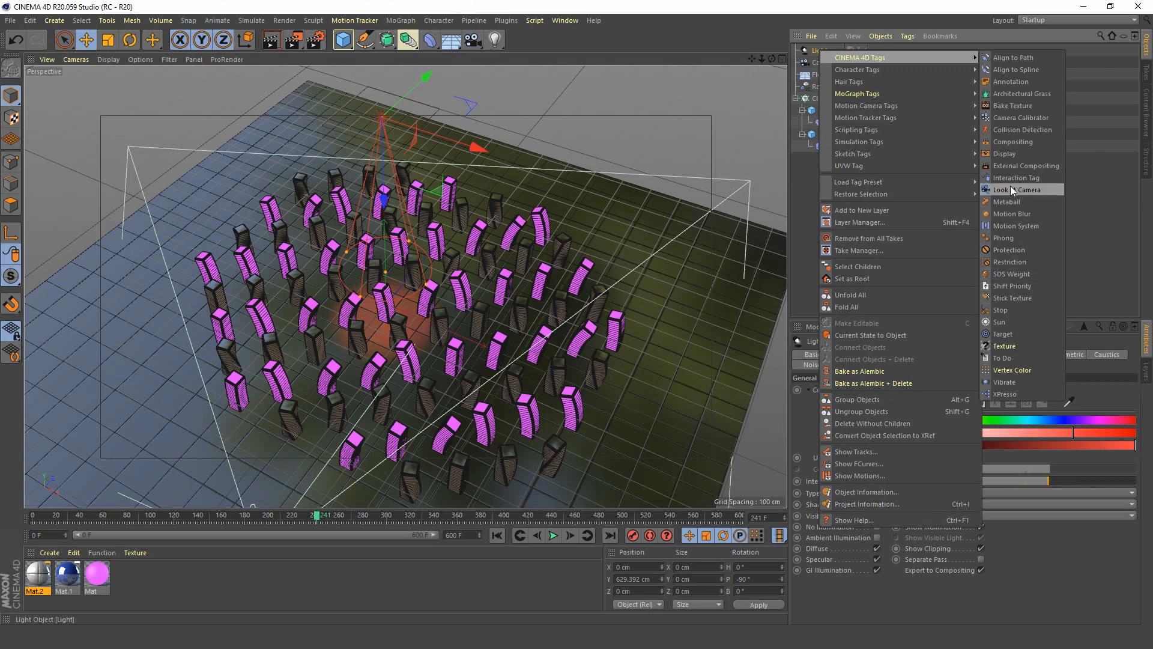
pyautogui.click(1025, 382)
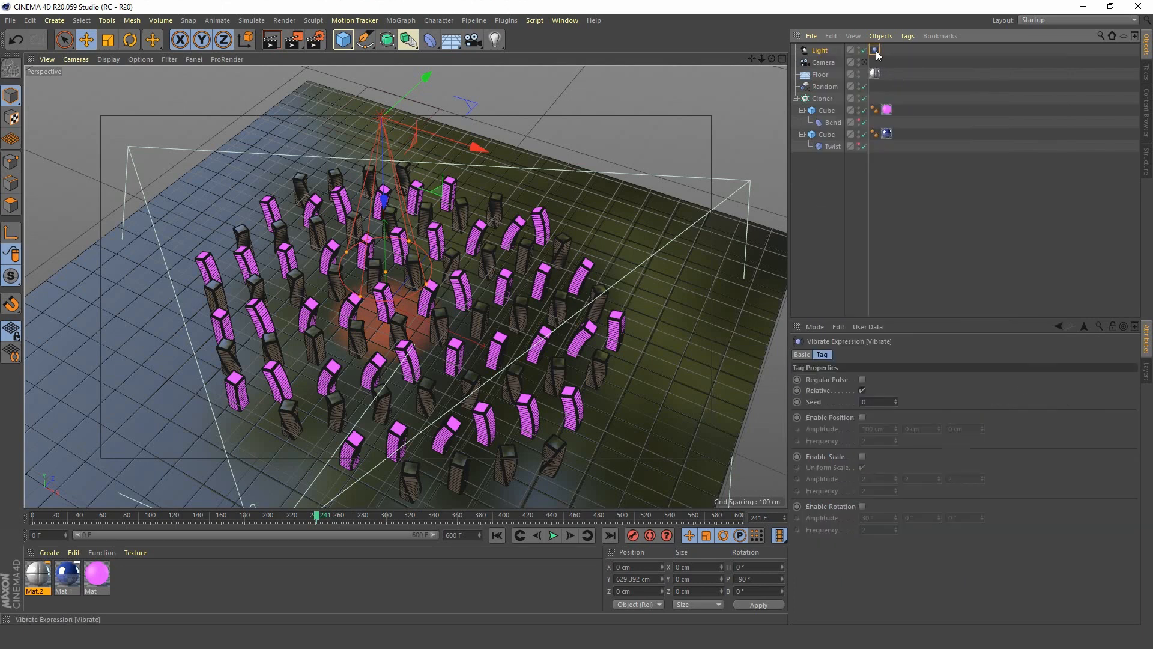
# Enable rotation in the Vibrate tag with amplitudes 40°, 150° and 90° and frequency 1, and preview the light's motion.
pyautogui.click(862, 507)
pyautogui.click(890, 518)
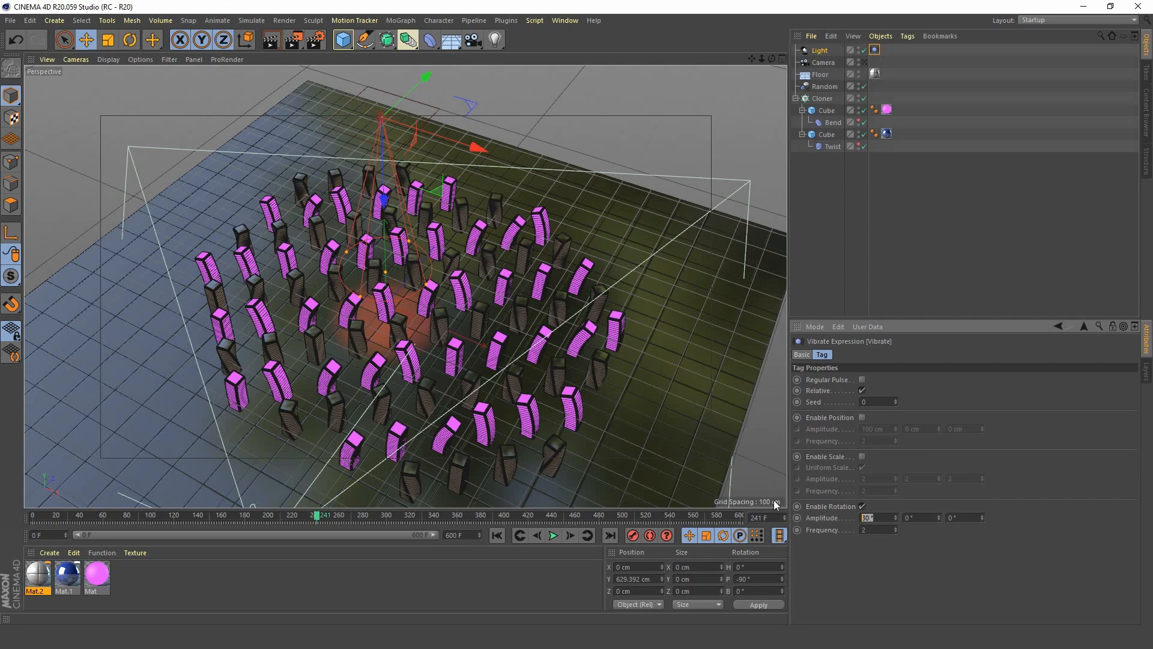
pyautogui.write('40')
pyautogui.press('Tab')
pyautogui.write('150')
pyautogui.press('Tab')
pyautogui.write('90')
pyautogui.press('Tab')
pyautogui.write('1')
pyautogui.click(554, 535)
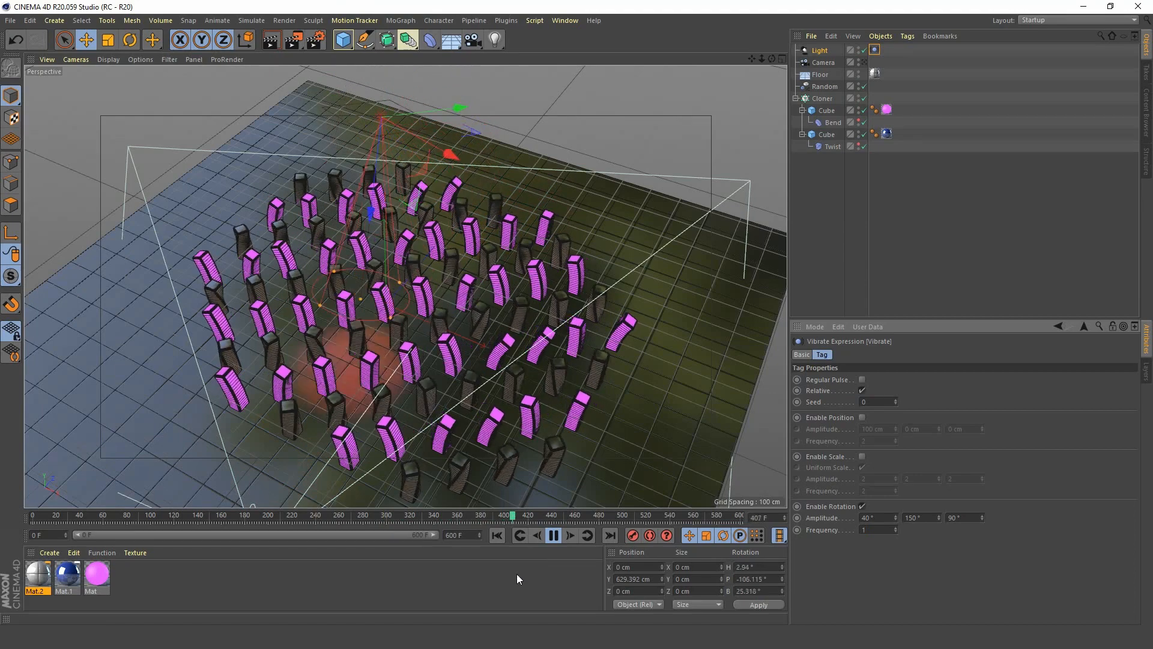
pyautogui.click(553, 535)
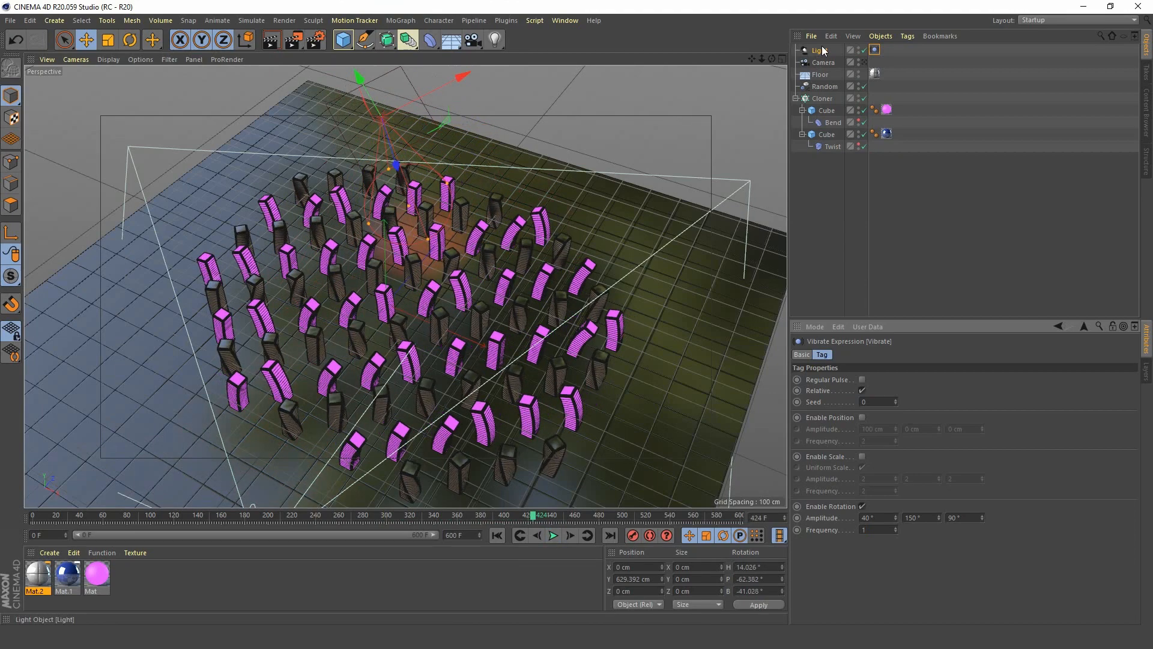
# Duplicate the red spotlight together with its Vibrate tag.
pyautogui.keyDown('ctrl'); pyautogui.moveTo(823, 49); pyautogui.dragTo(821, 45); pyautogui.keyUp('ctrl')
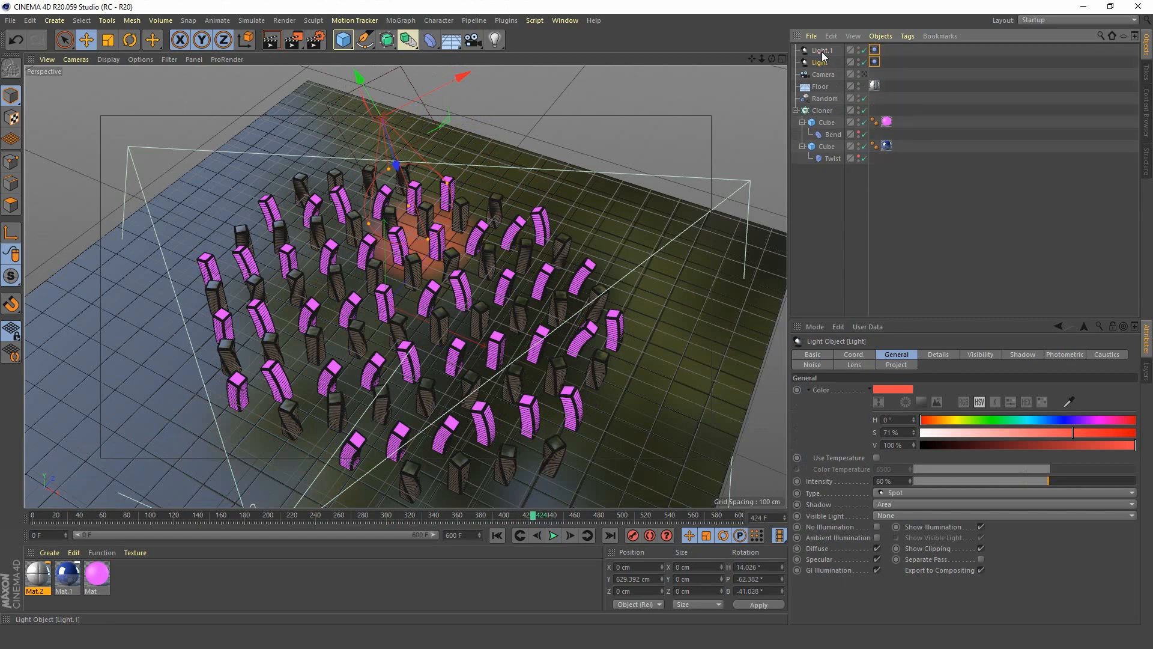
pyautogui.click(822, 52)
pyautogui.click(885, 61)
# Color the duplicated spotlight green with 119° hue, 68% saturation and 94% value, briefly disabling the red light to judge it.
pyautogui.click(821, 52)
pyautogui.click(993, 420)
pyautogui.click(1014, 433)
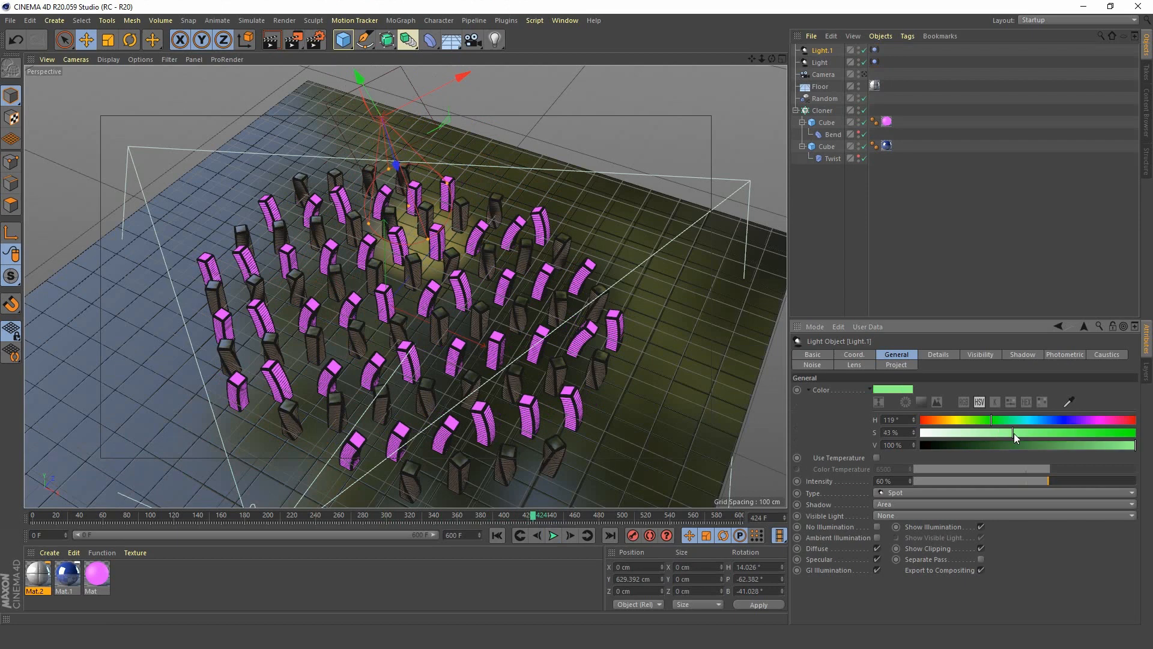
pyautogui.moveTo(1014, 434); pyautogui.dragTo(1123, 445)
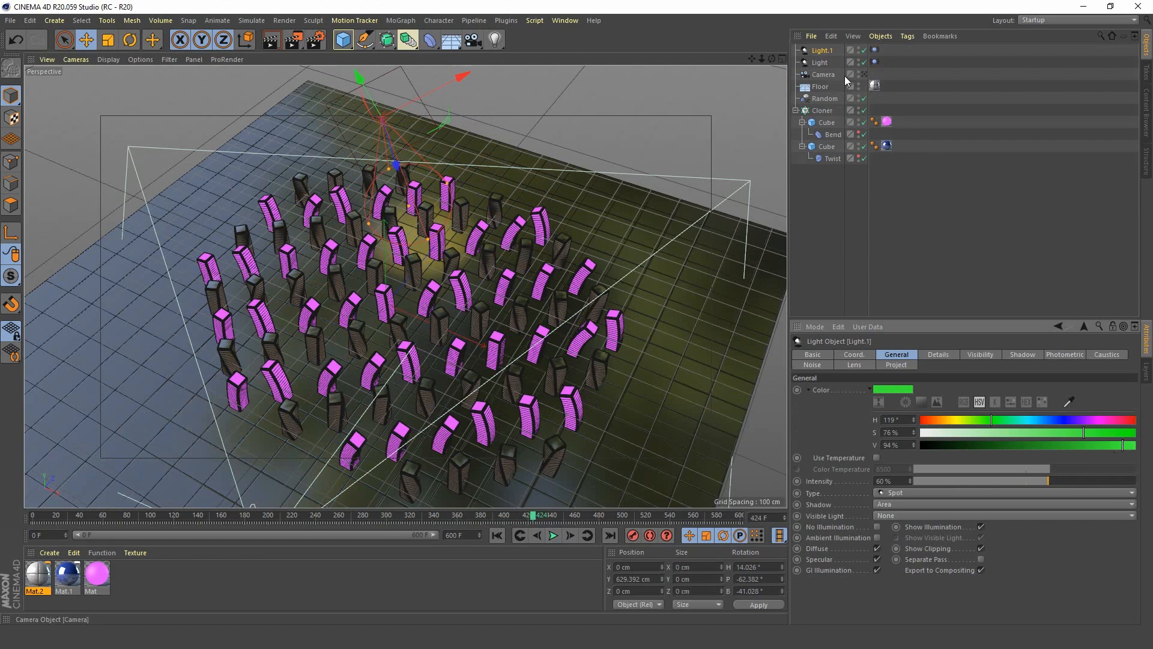
pyautogui.click(864, 63)
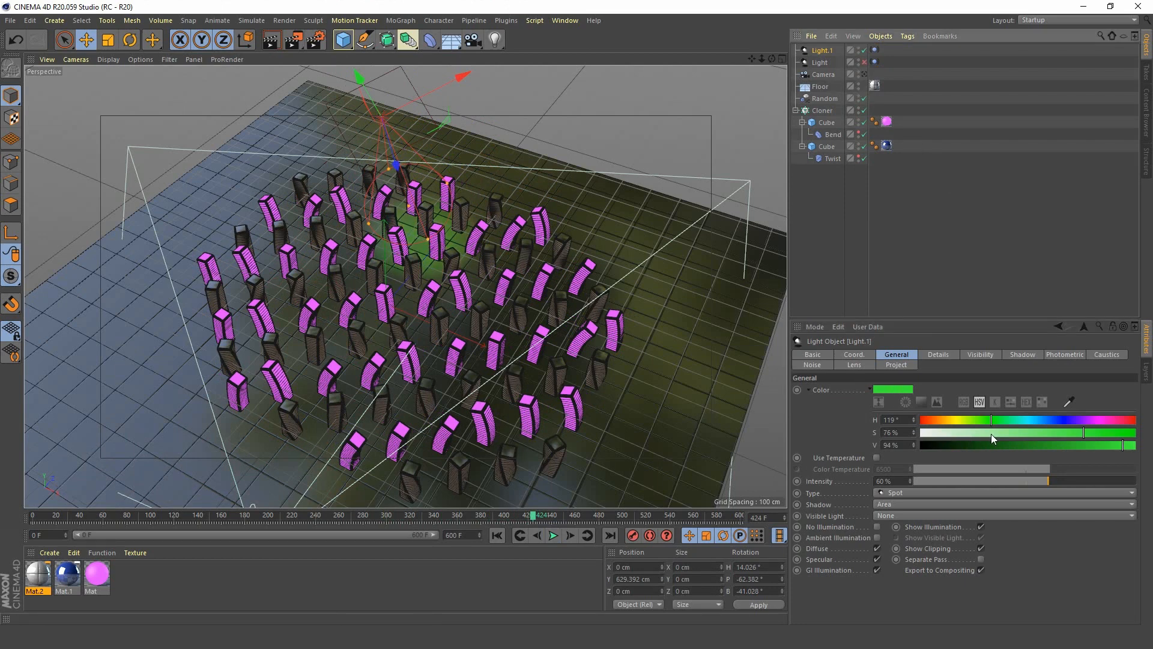
pyautogui.moveTo(1084, 439); pyautogui.dragTo(1052, 443)
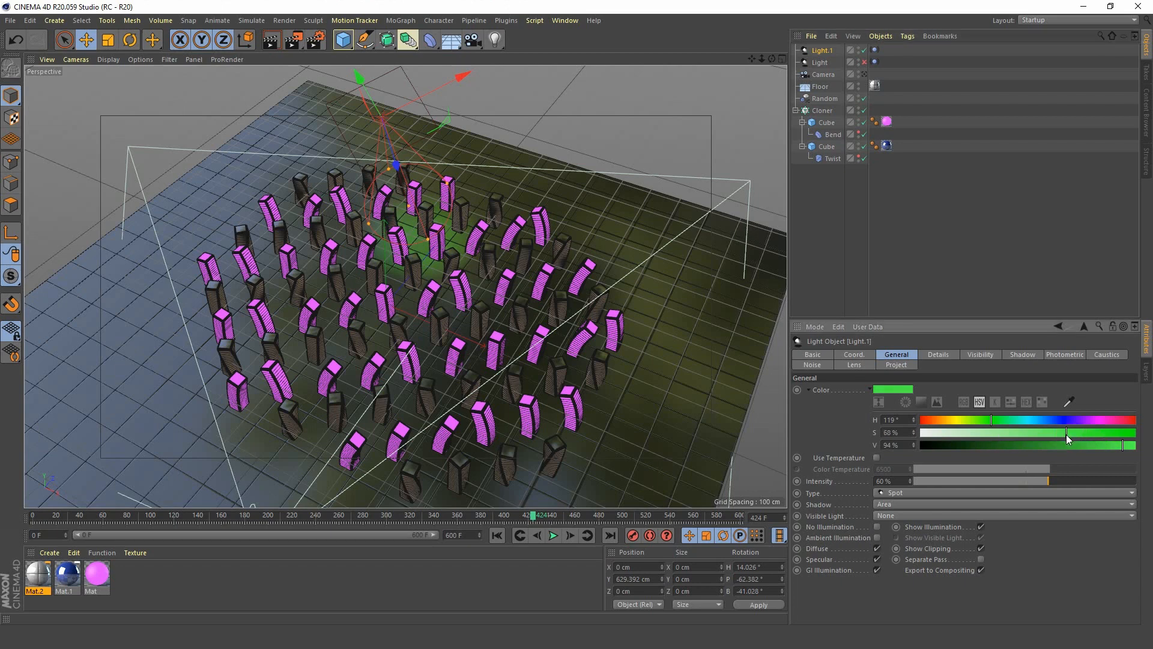
pyautogui.click(864, 62)
# Play the animation and set the green spotlight's Vibrate seed to 1 so it moves differently from the red one.
pyautogui.click(554, 536)
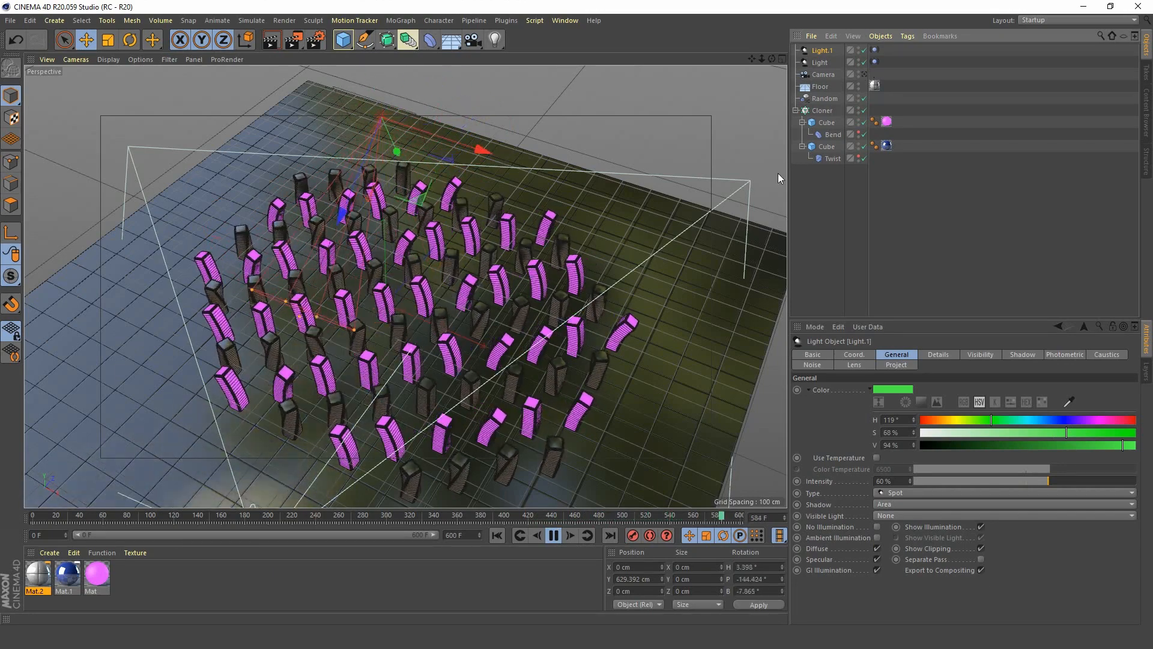
pyautogui.click(875, 51)
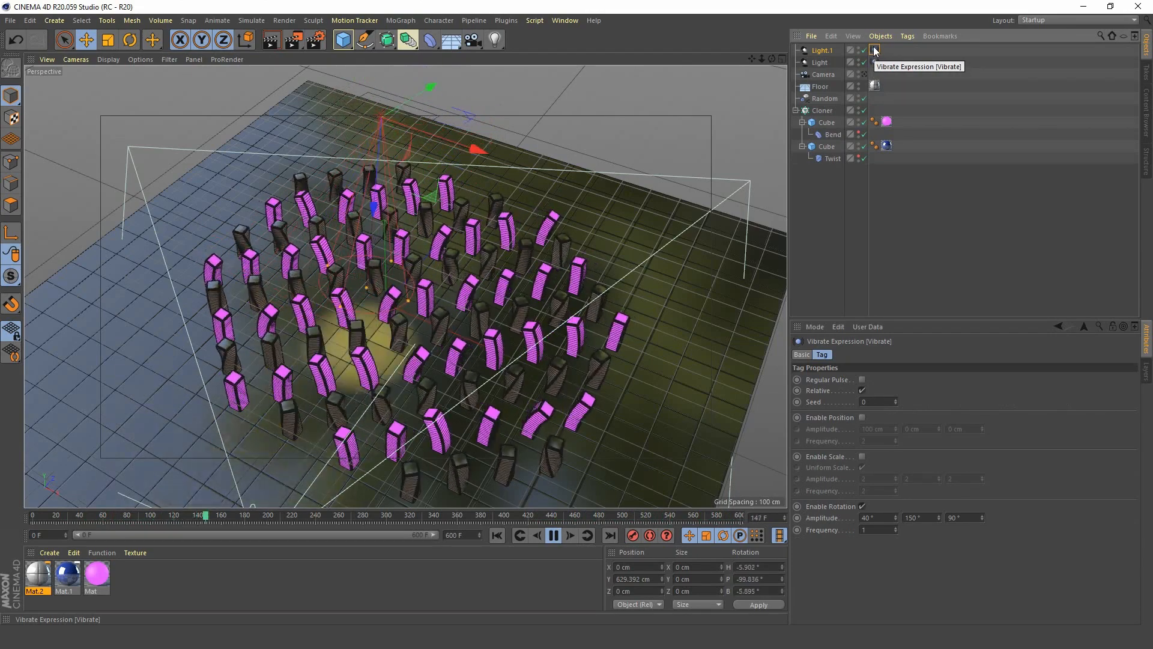
pyautogui.click(896, 400)
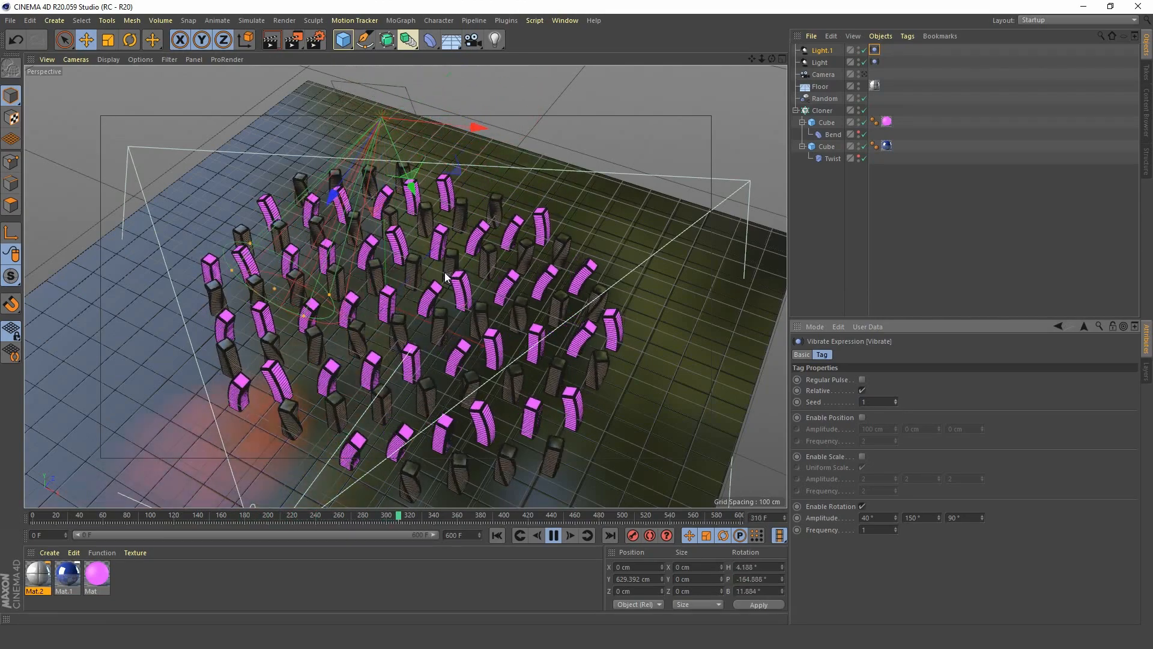
# Look through the scene camera and render the current frame in the Picture Viewer, stopping the render started from the wrong view.
pyautogui.click(293, 41)
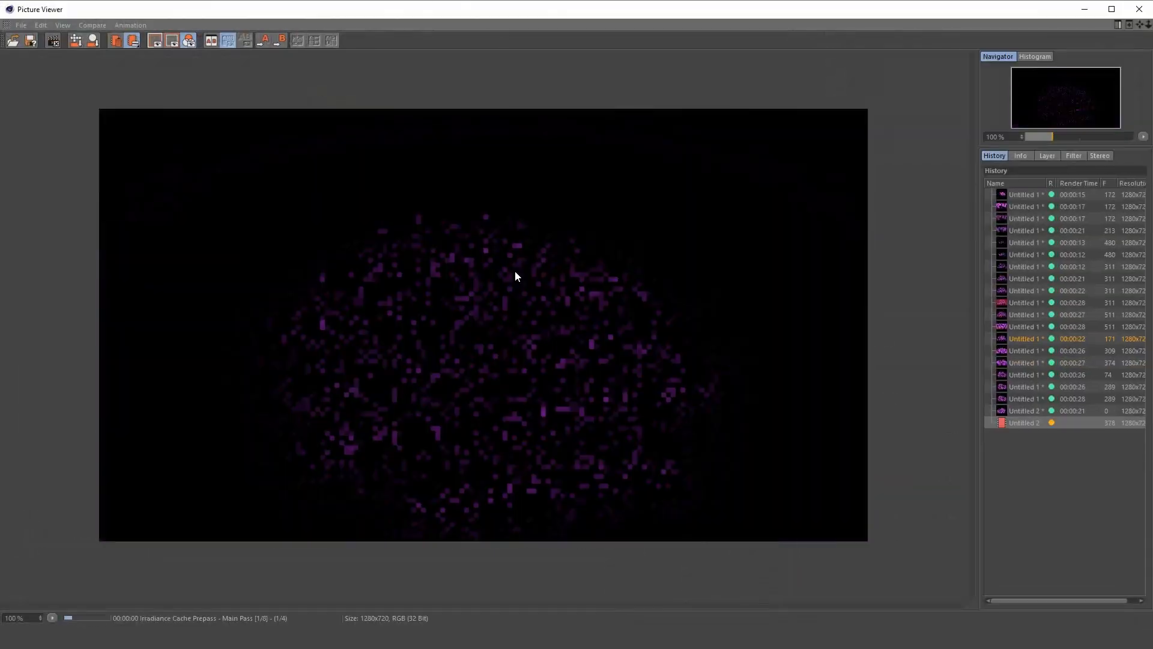
pyautogui.click(1085, 9)
pyautogui.click(864, 73)
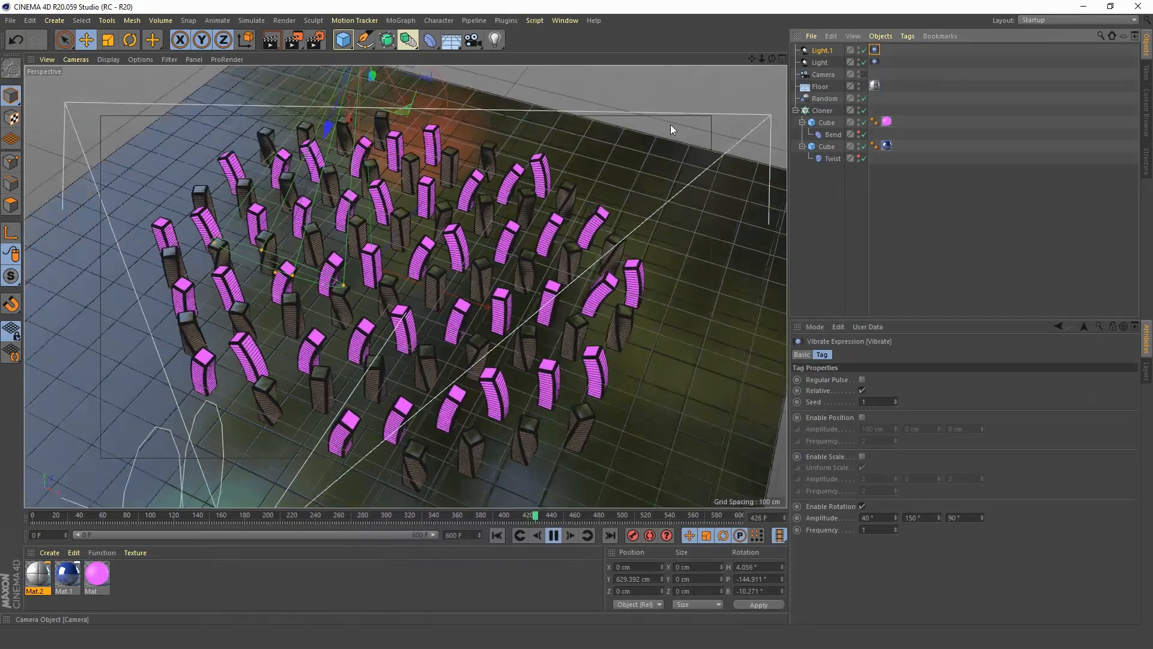
pyautogui.click(293, 40)
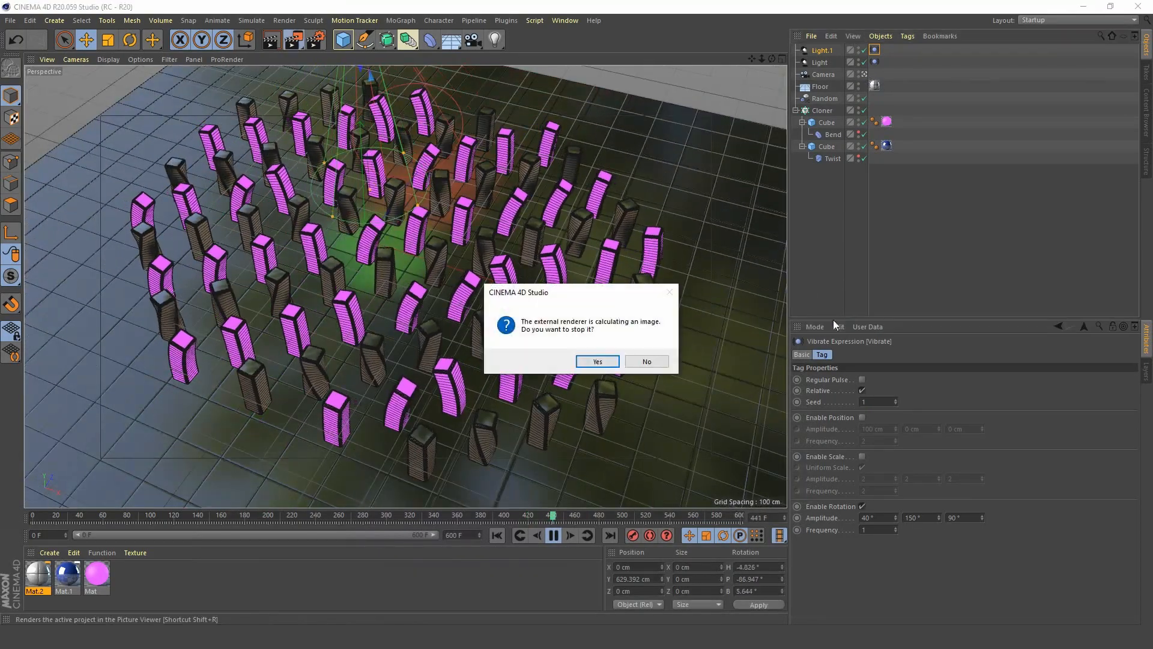
pyautogui.click(595, 361)
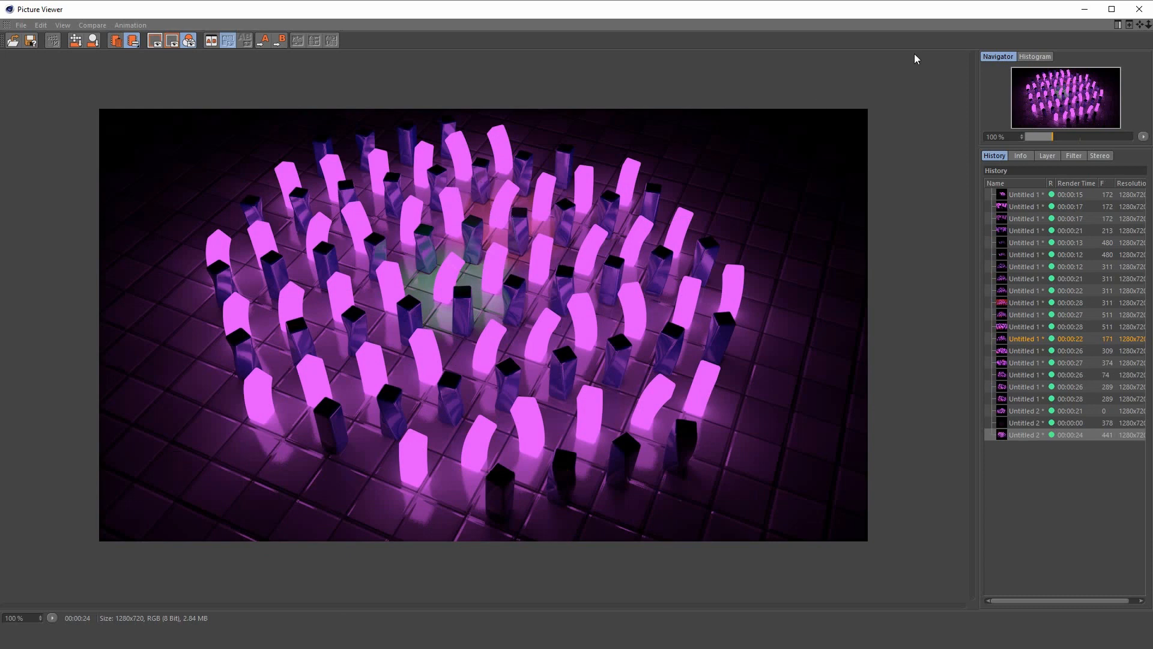
pyautogui.moveTo(829, 10); pyautogui.dragTo(541, 213)
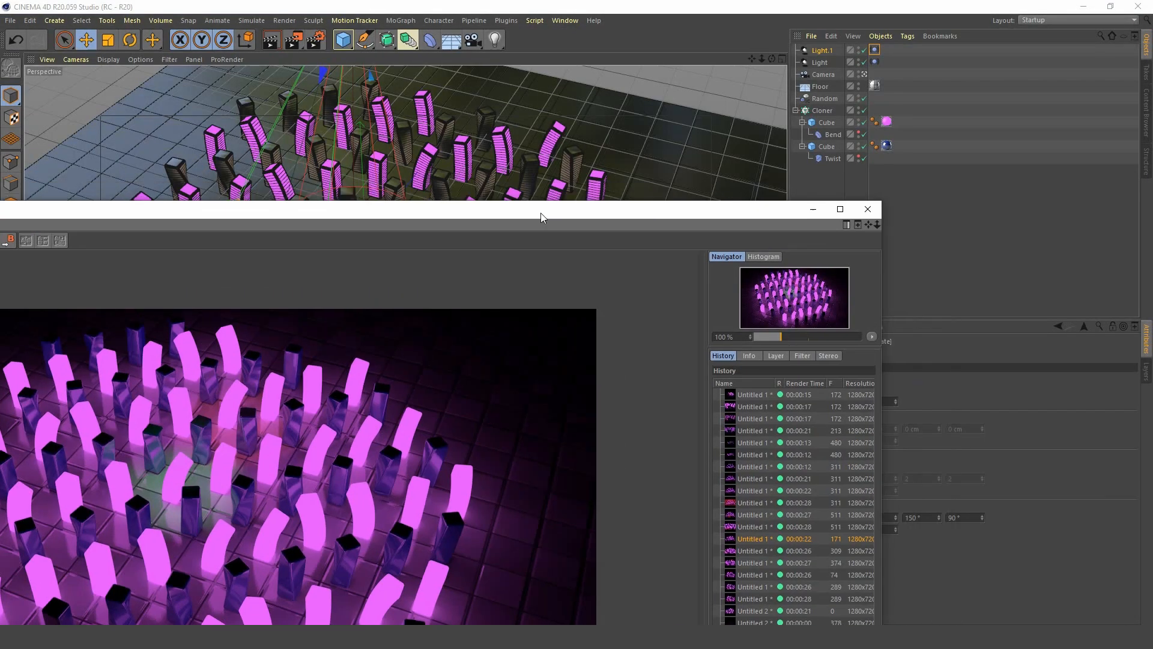
pyautogui.click(792, 213)
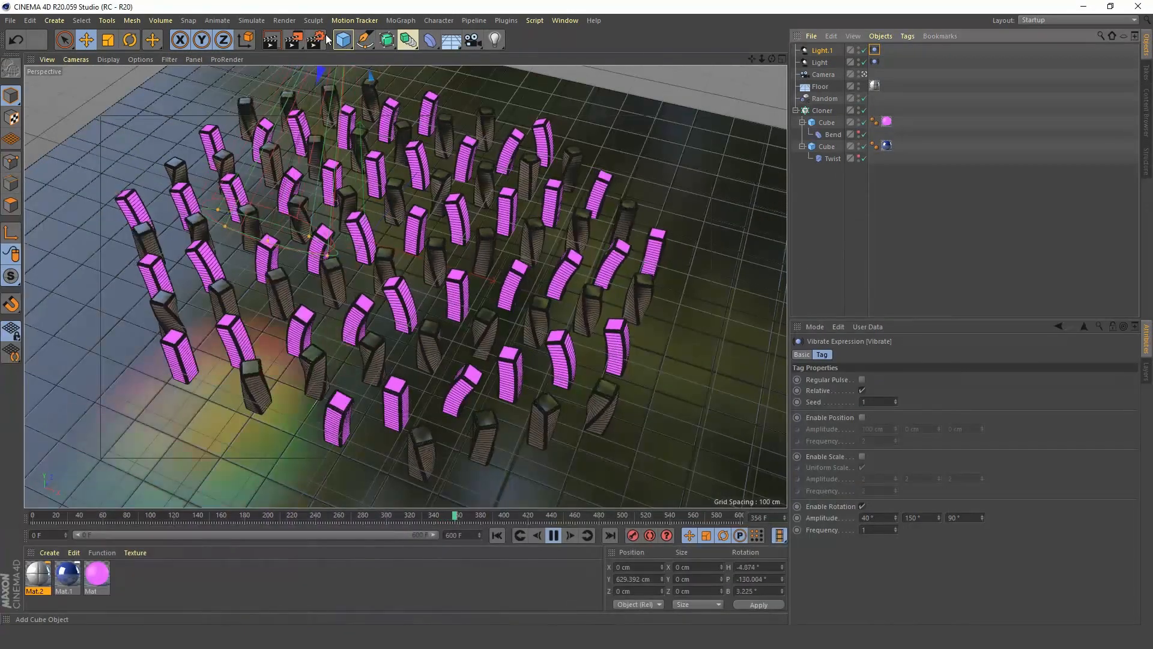
# Stop playback and set the render anti-aliasing to Best with a maximum level of 2x2.
pyautogui.click(553, 535)
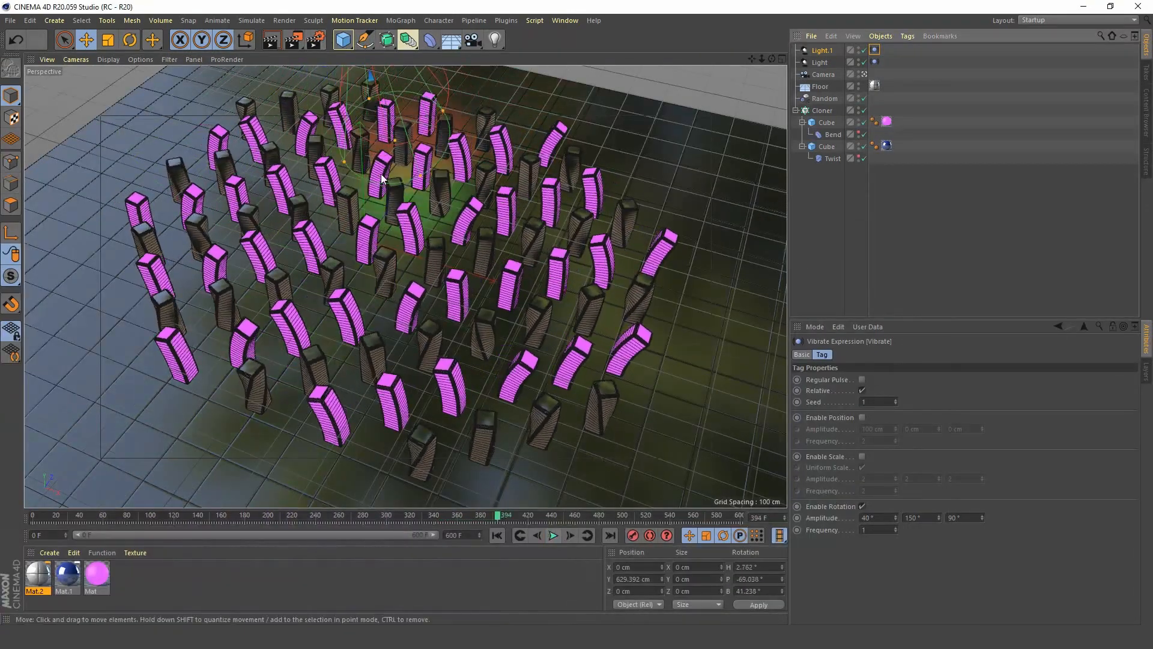
pyautogui.click(313, 43)
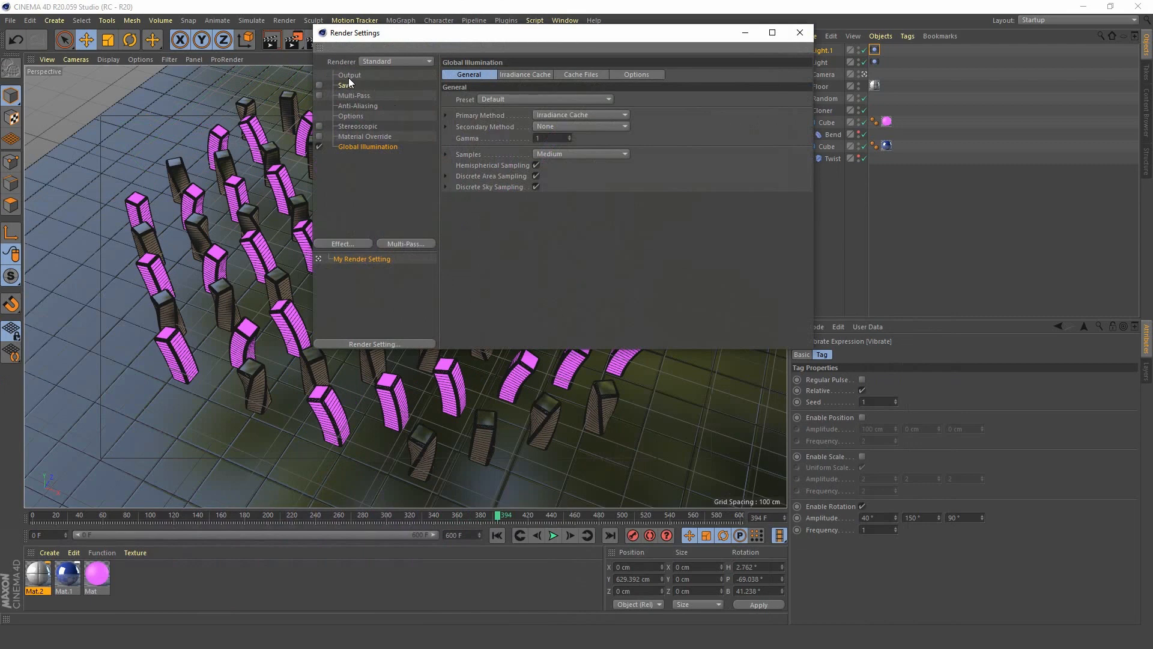
pyautogui.click(348, 75)
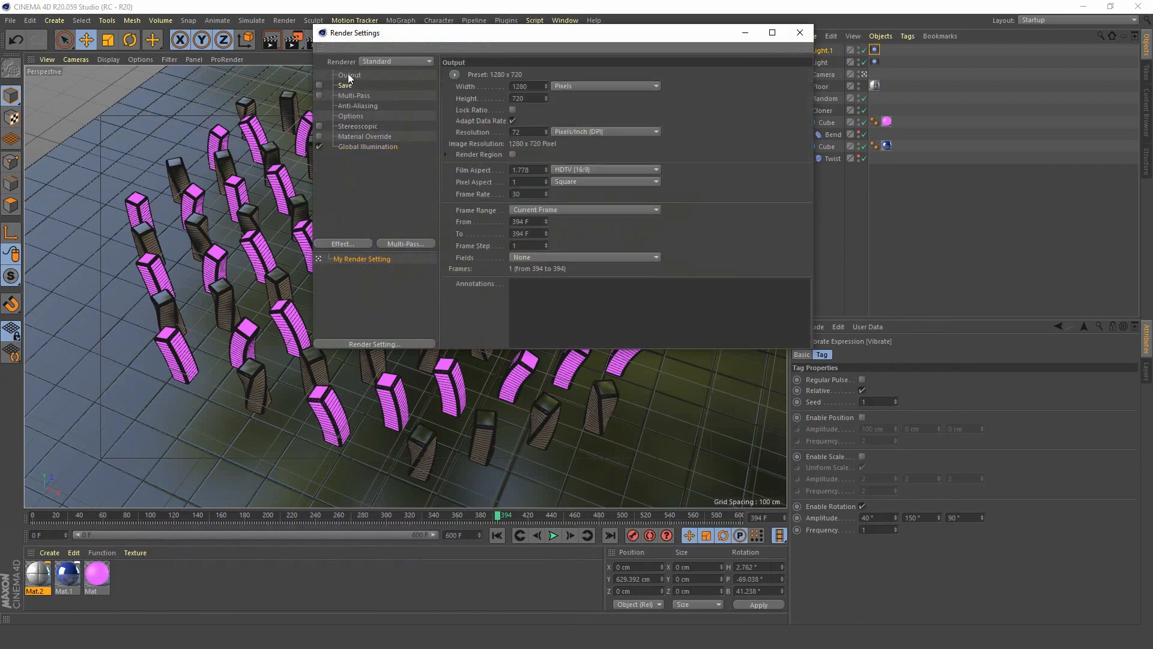
pyautogui.doubleClick(537, 86)
pyautogui.click(367, 106)
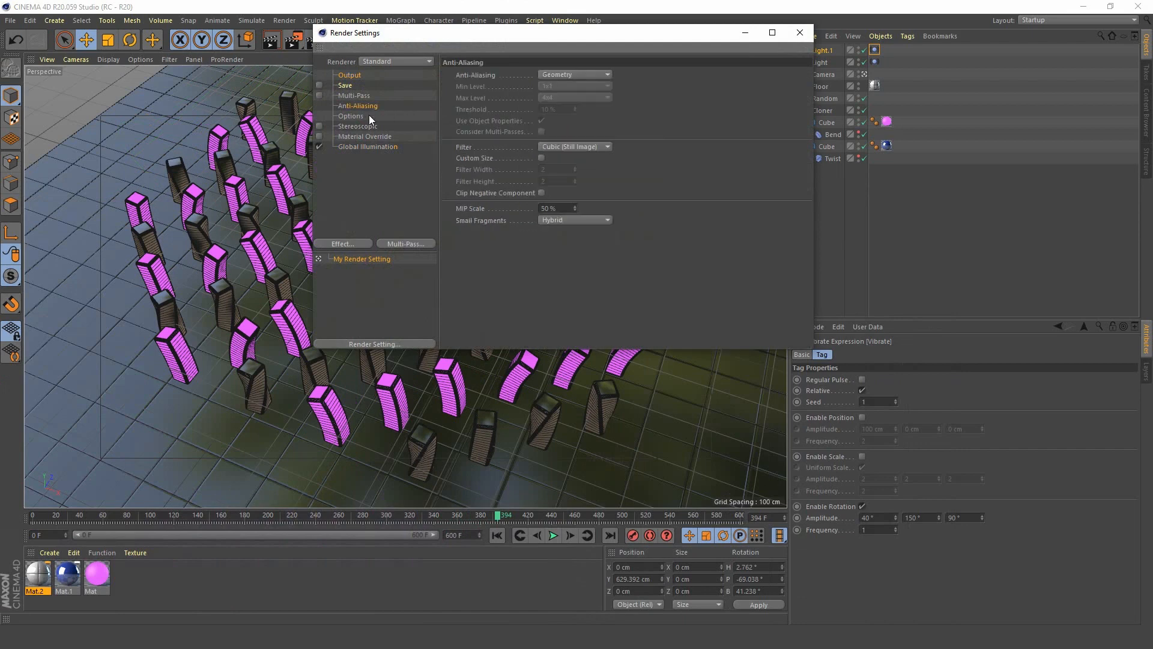
pyautogui.click(570, 74)
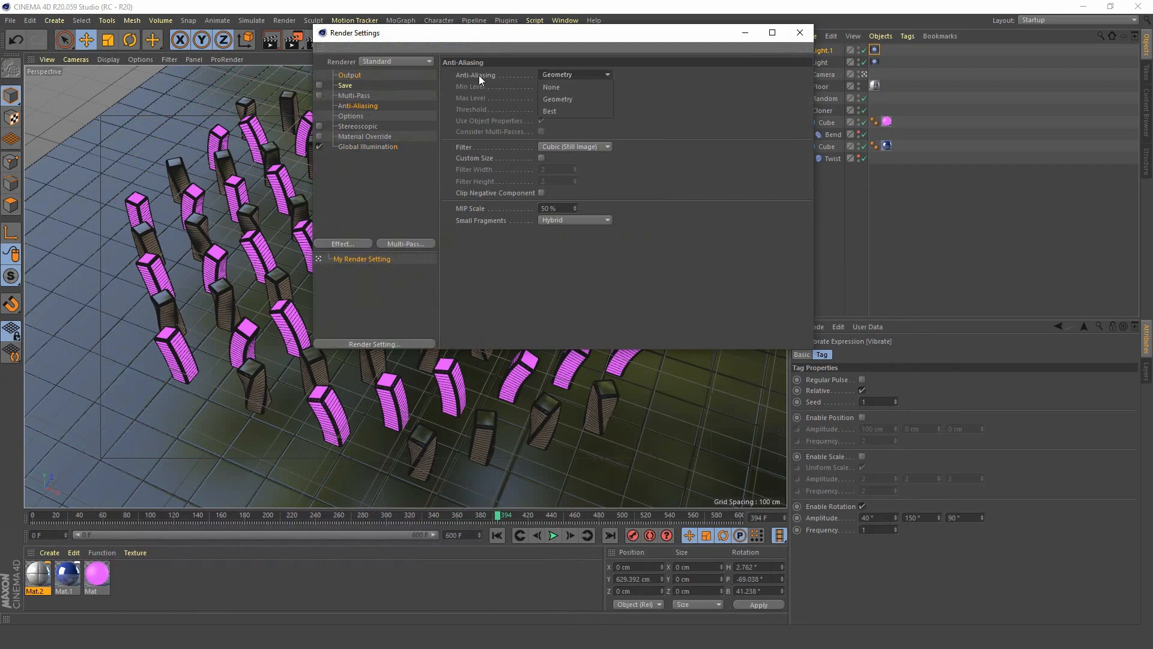
pyautogui.click(368, 107)
pyautogui.click(578, 75)
pyautogui.click(578, 109)
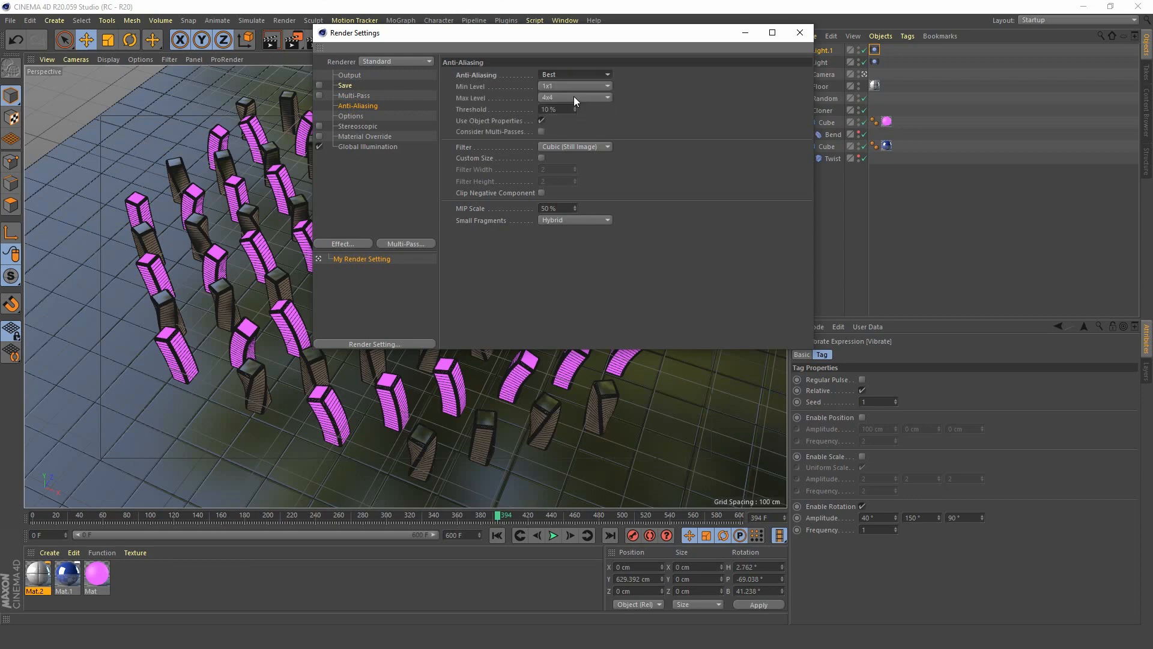
pyautogui.click(575, 96)
pyautogui.click(574, 122)
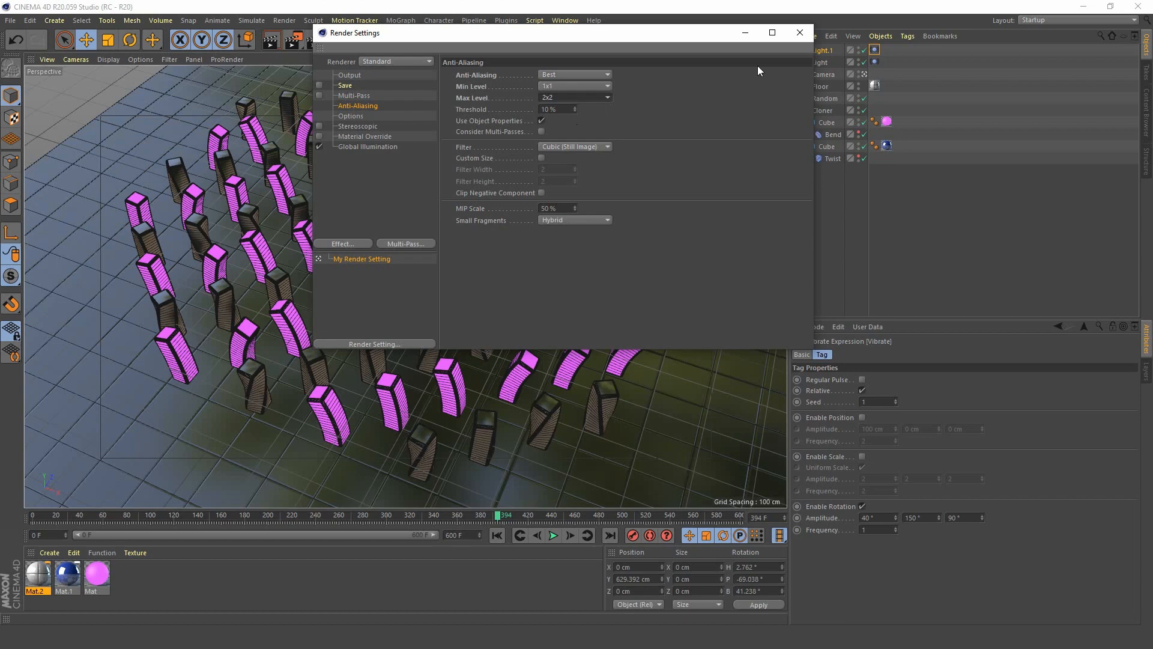
pyautogui.click(799, 33)
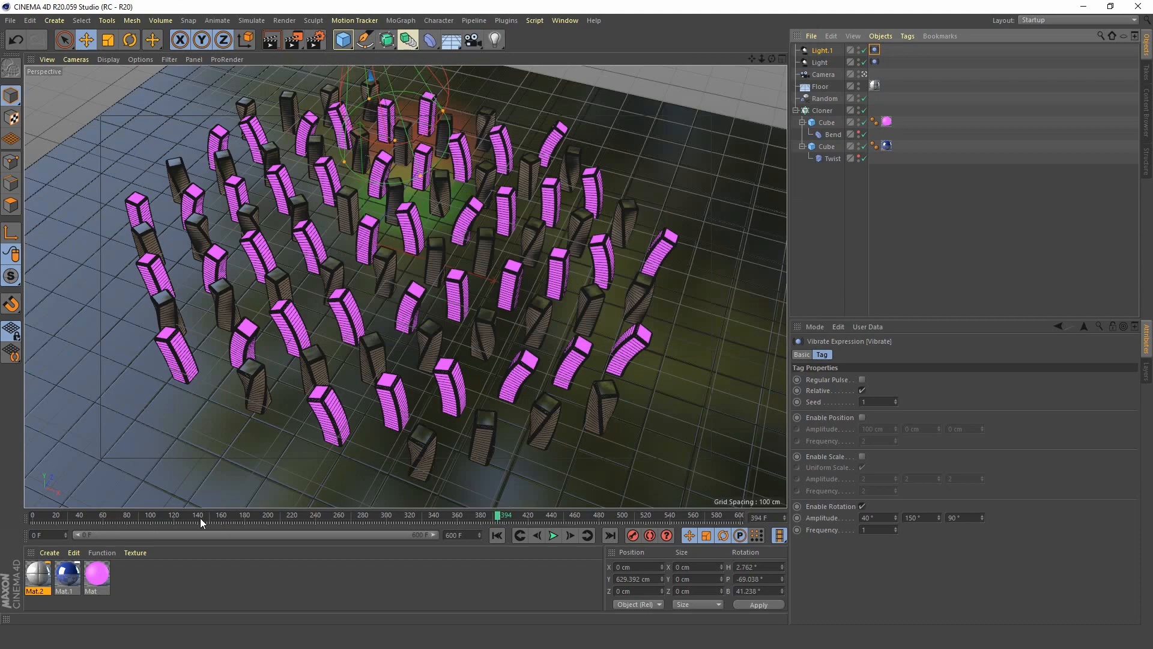
# Play the finished animation through the camera from frame 0.
pyautogui.moveTo(200, 518); pyautogui.dragTo(33, 518)
pyautogui.click(553, 535)
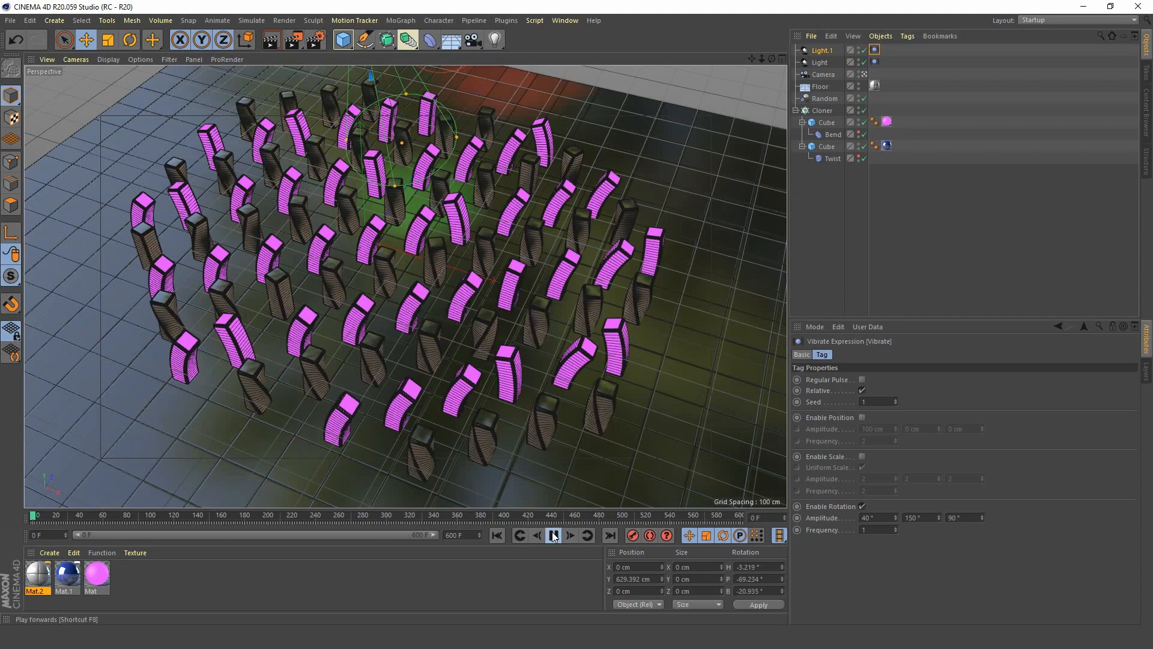